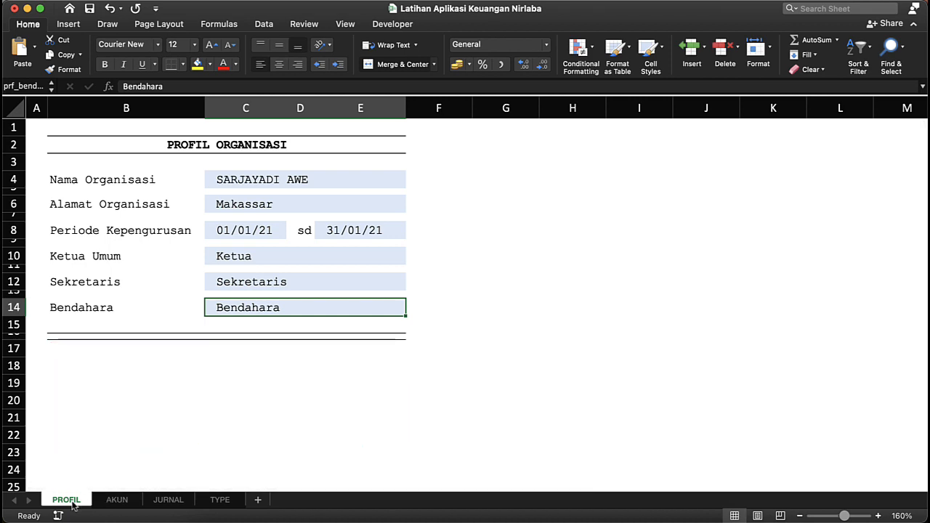
# Step: Review the AKUN, JURNAL and TYPE sheets of the practice workbook and return to the JURNAL sheet
pyautogui.click(113, 502)
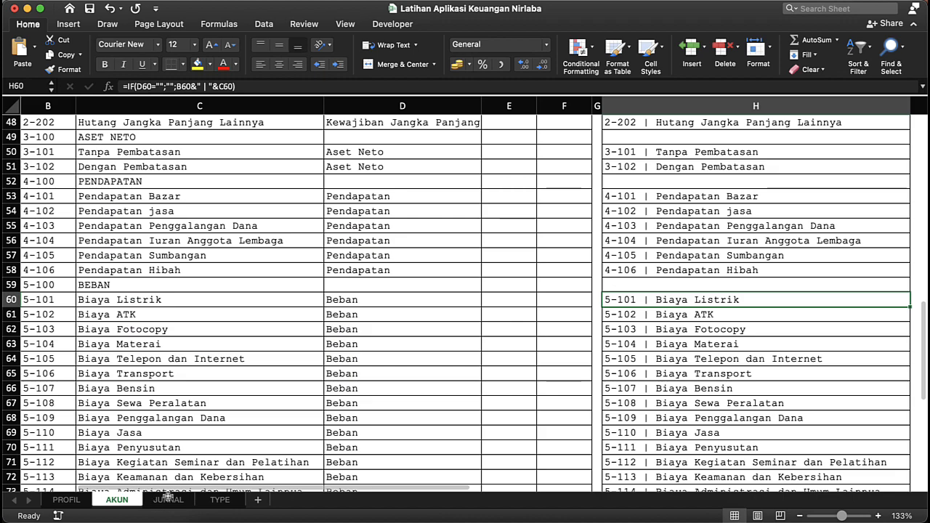
pyautogui.scroll(15, 176, 376)
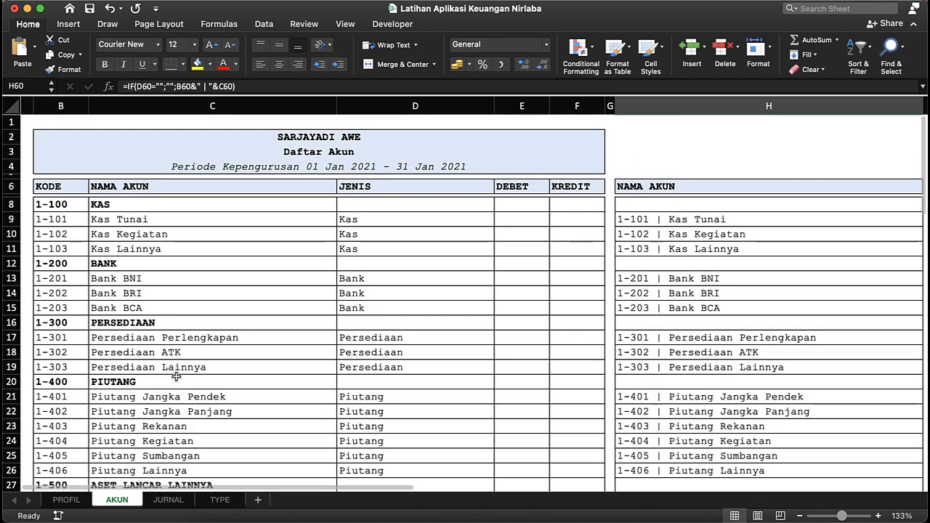
pyautogui.hscroll(-2, 175, 376)
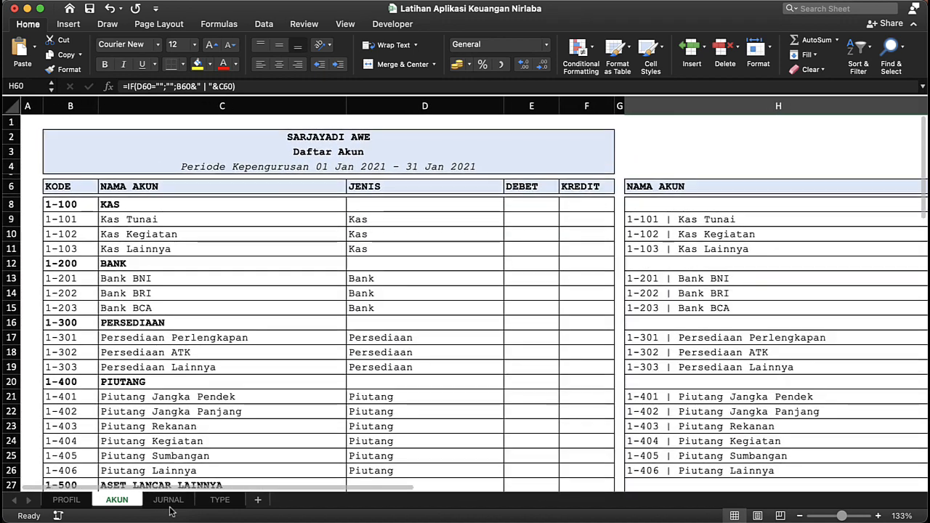
pyautogui.click(168, 500)
pyautogui.click(167, 288)
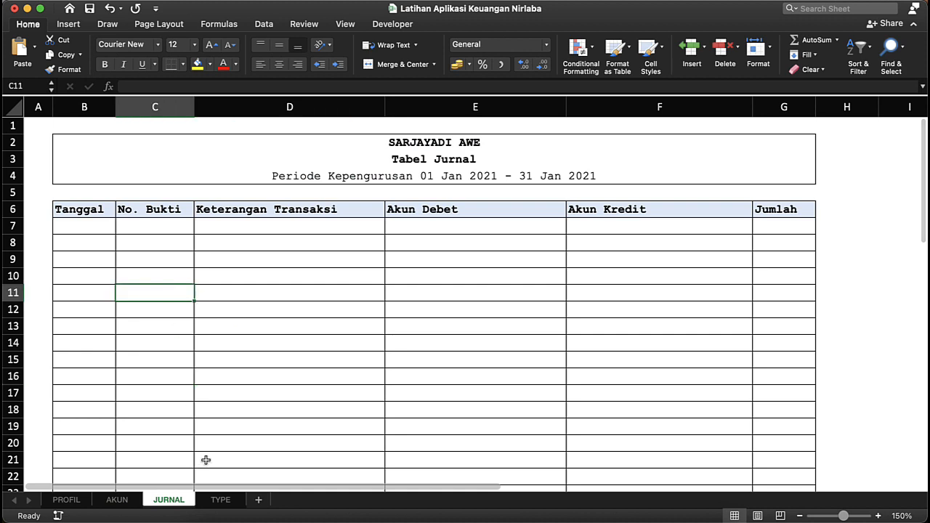
pyautogui.click(221, 500)
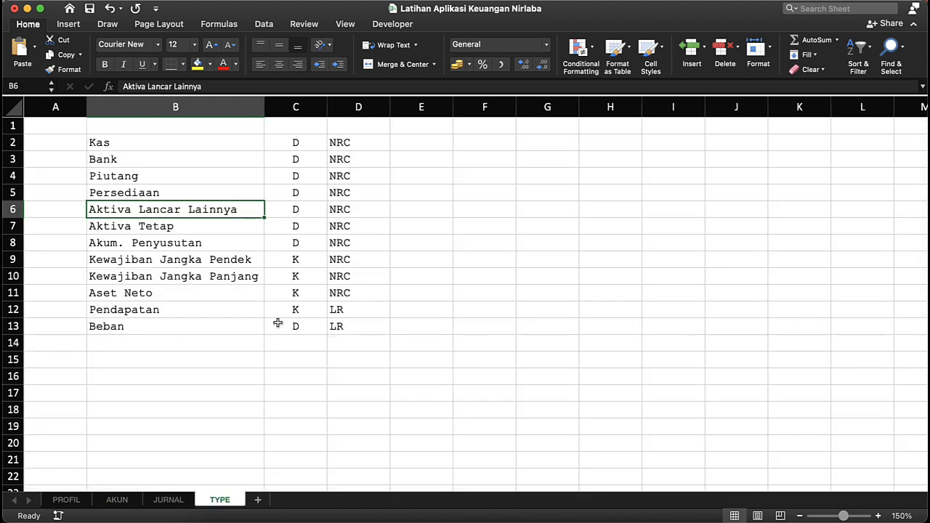
pyautogui.click(169, 502)
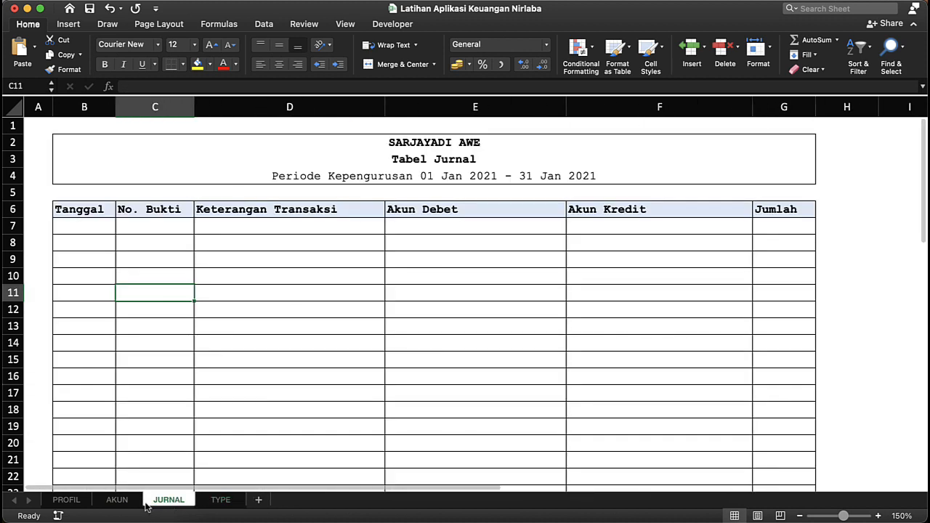
# Step: Switch to the Aplikasi Keuangan Organisasi workbook and open its journal from the TRANSAKSI section of the MENU sheet
pyautogui.hotkey('ctrl', 'Down')
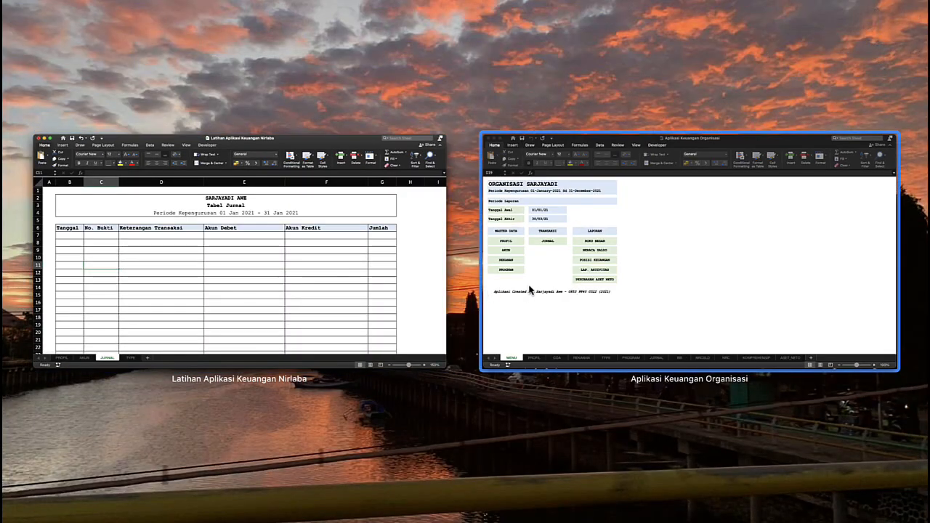
pyautogui.click(534, 291)
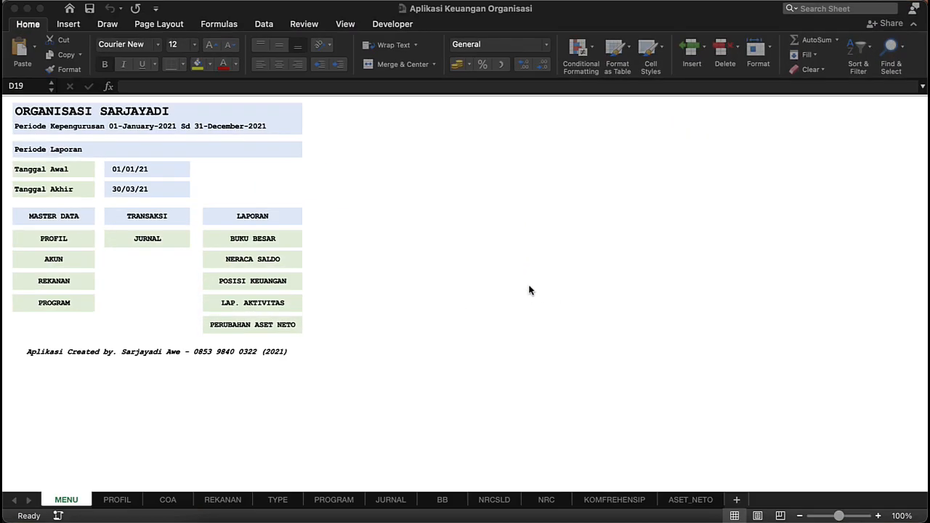
pyautogui.click(160, 255)
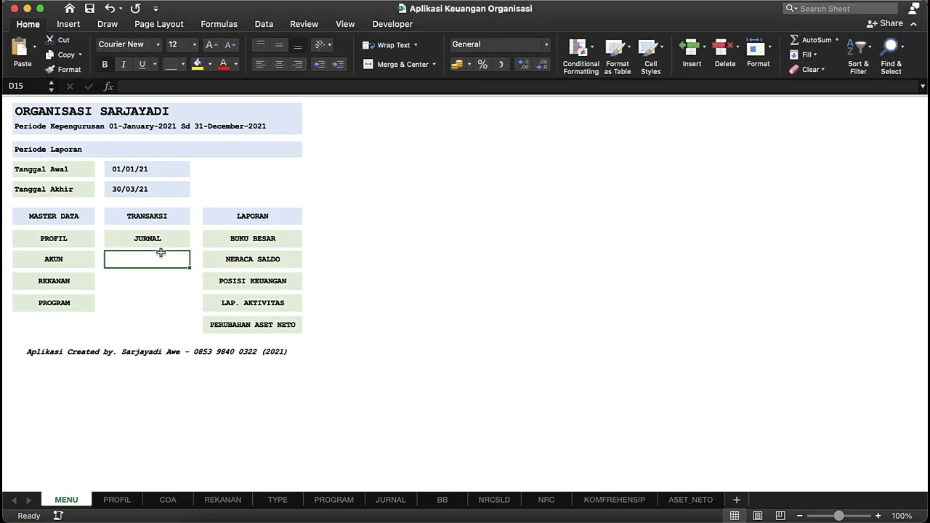
pyautogui.click(269, 245)
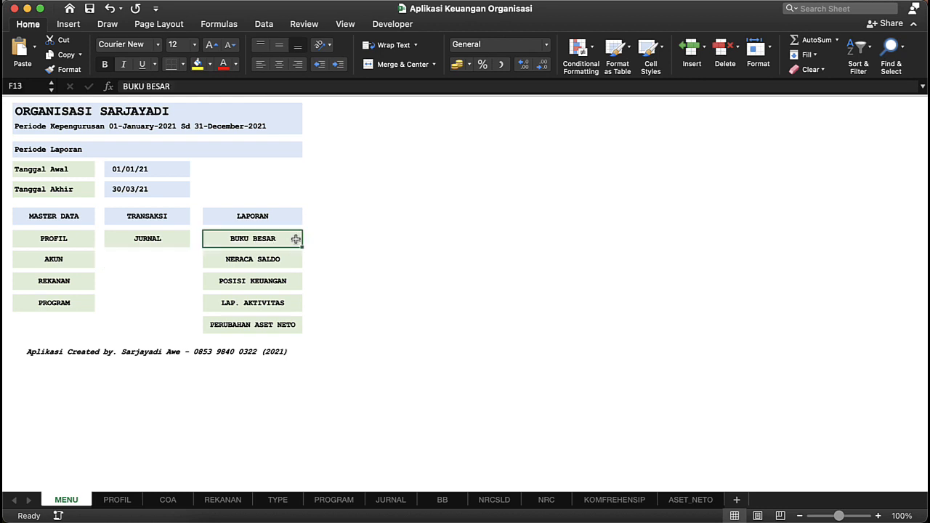
pyautogui.click(178, 241)
pyautogui.click(159, 241)
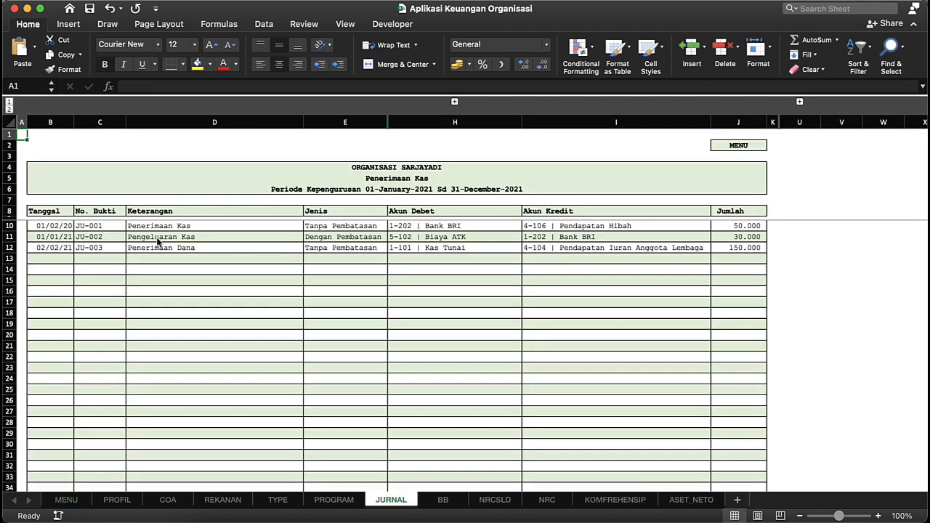
# Step: Expand the grouped helper columns beyond Jumlah and examine the formulas in columns such as Filter1, NRC2, KB1 and KB2
pyautogui.click(666, 222)
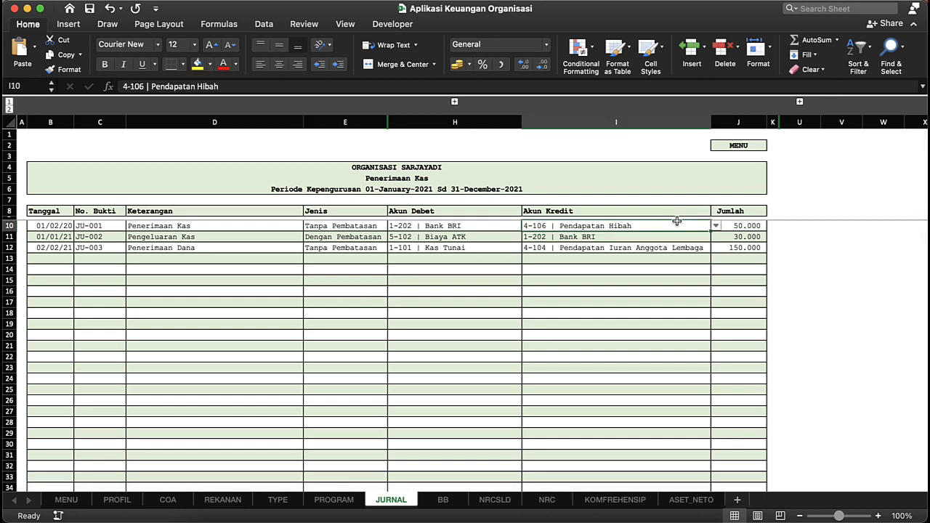
pyautogui.click(799, 101)
pyautogui.click(512, 245)
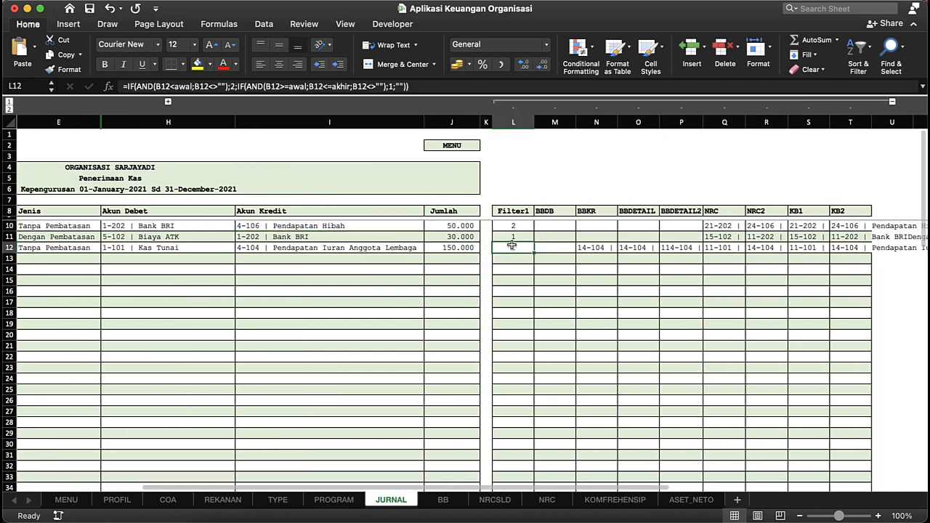
pyautogui.click(513, 236)
pyautogui.click(672, 239)
pyautogui.click(762, 239)
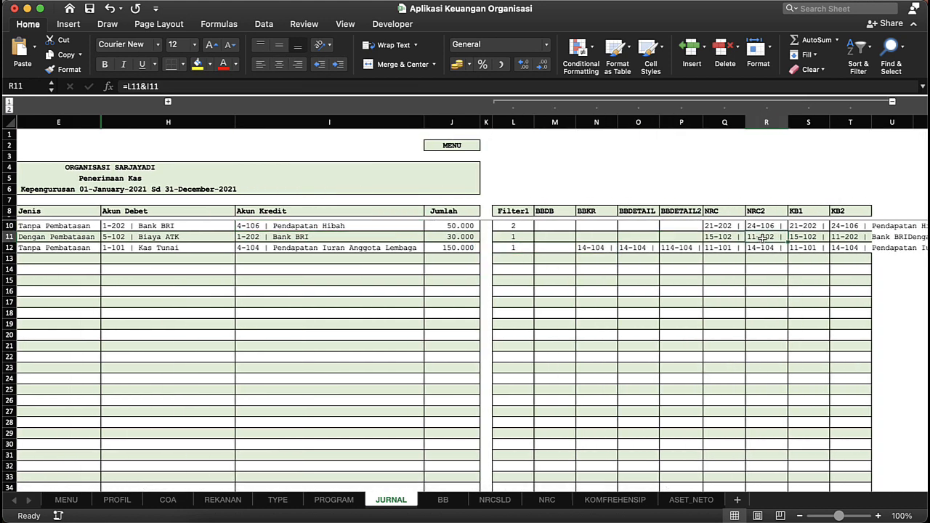
pyautogui.click(799, 240)
pyautogui.click(847, 229)
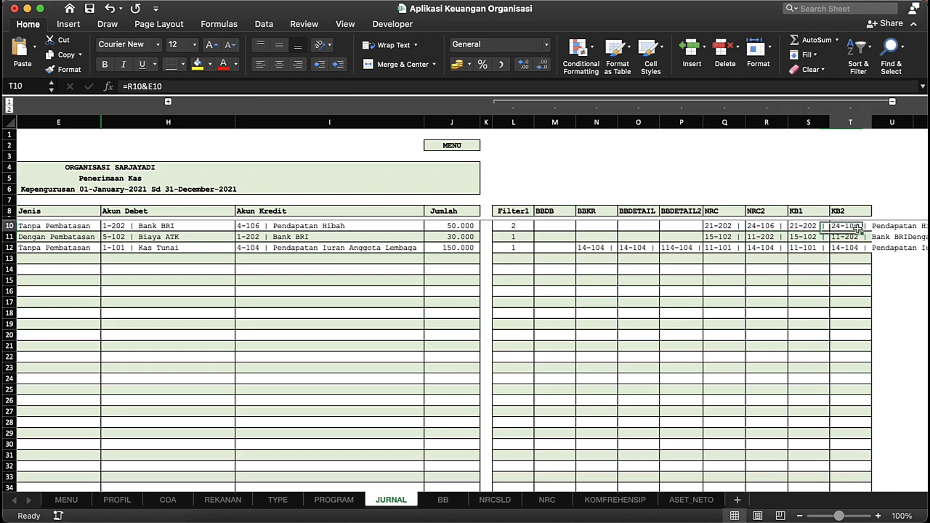
pyautogui.click(508, 225)
pyautogui.hscroll(-5, 391, 268)
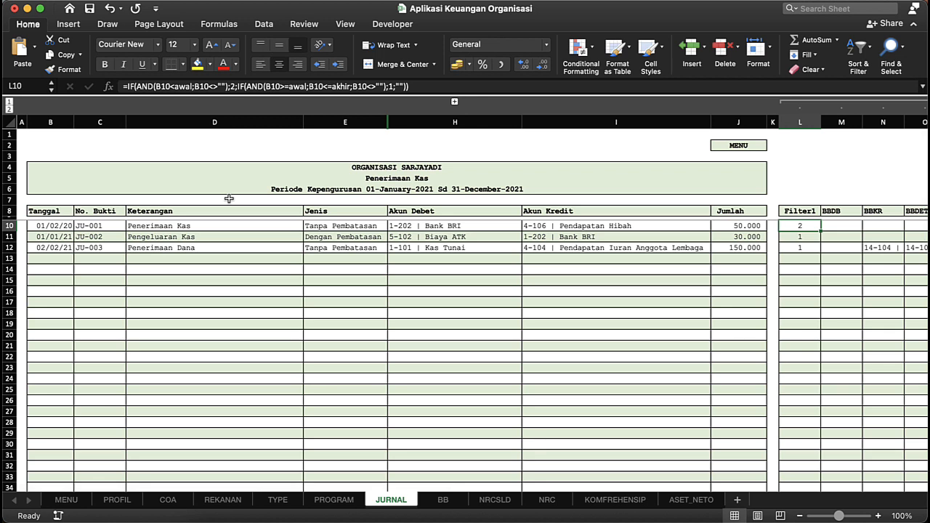
# Step: Examine the Jenis column of the reference journal and return to the Latihan Aplikasi Keuangan Nirlaba workbook
pyautogui.moveTo(336, 213); pyautogui.dragTo(341, 274)
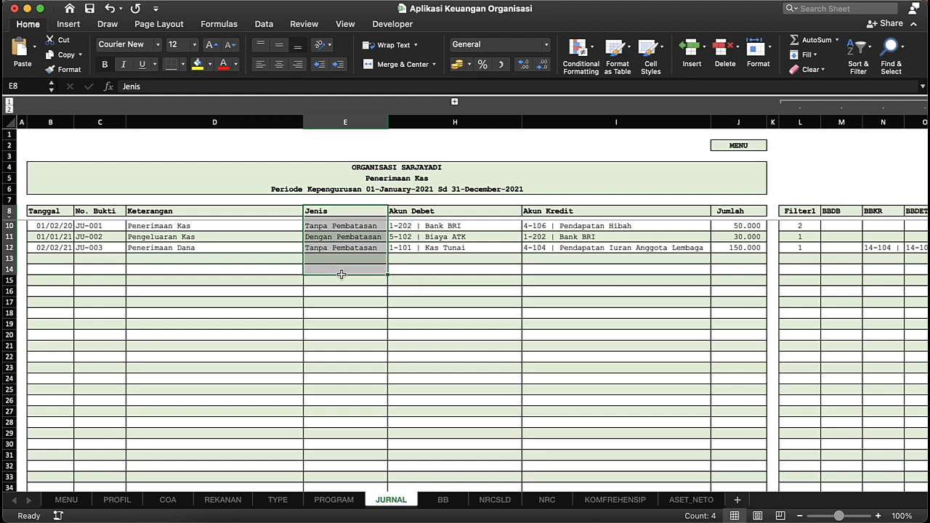
pyautogui.hotkey('ctrl', 'Down')
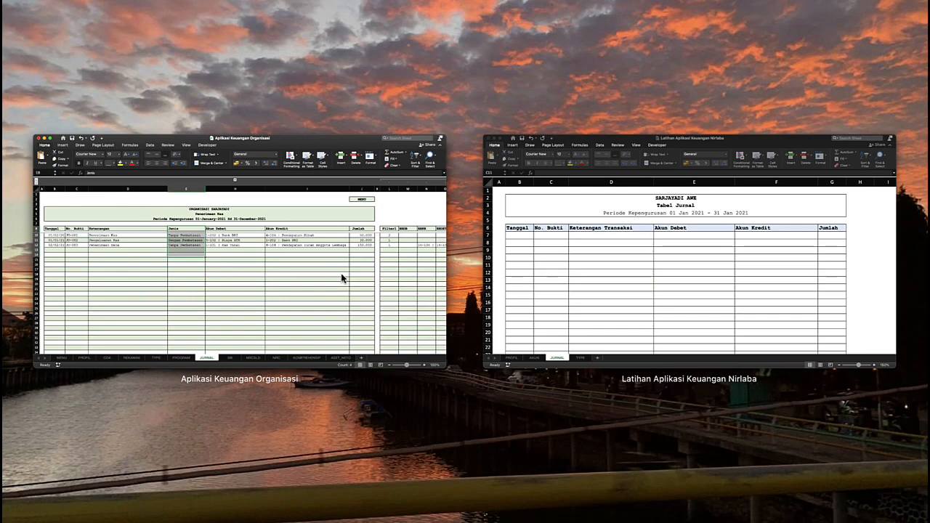
pyautogui.click(552, 276)
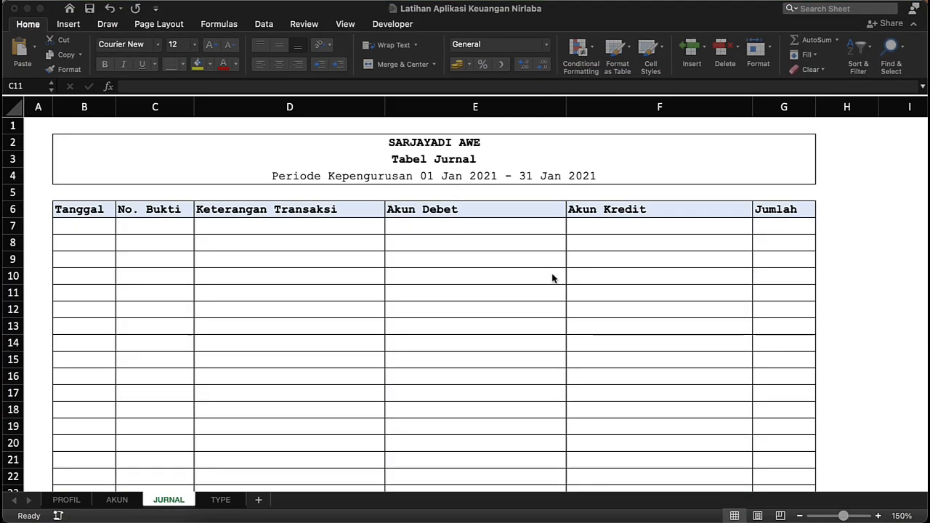
pyautogui.click(342, 233)
pyautogui.click(427, 240)
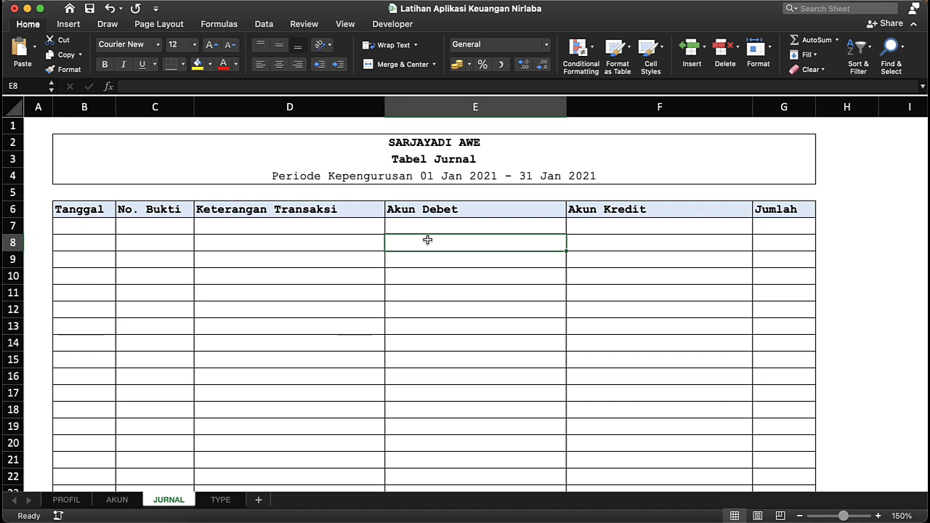
pyautogui.click(426, 215)
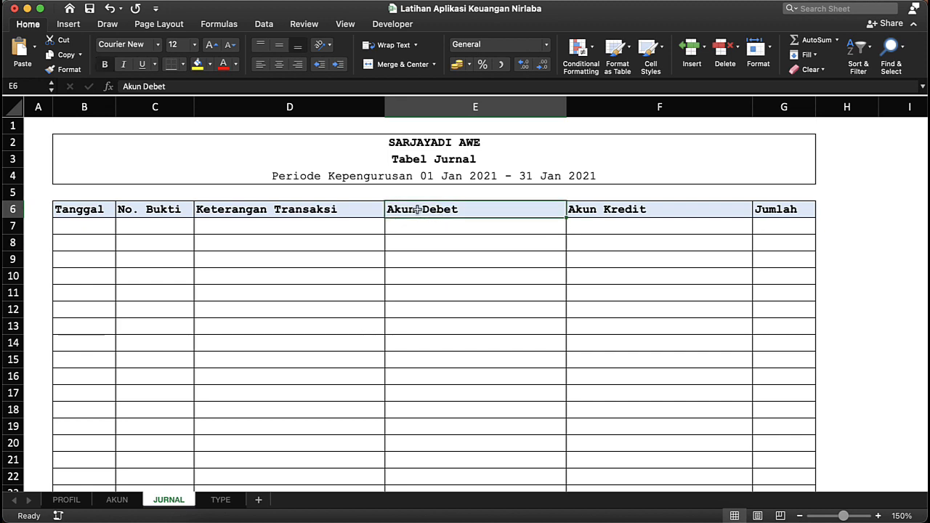
pyautogui.click(333, 234)
pyautogui.click(397, 207)
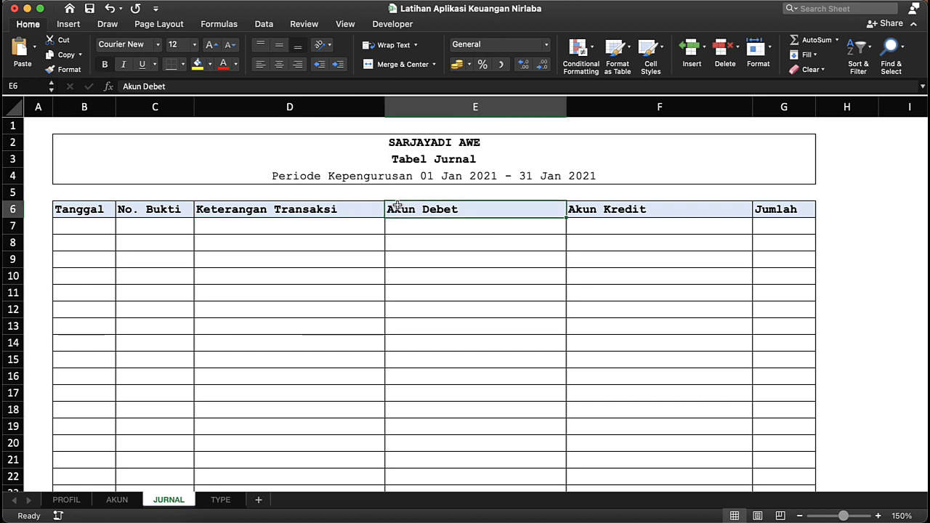
pyautogui.click(408, 157)
pyautogui.click(371, 208)
pyautogui.click(412, 210)
pyautogui.click(450, 227)
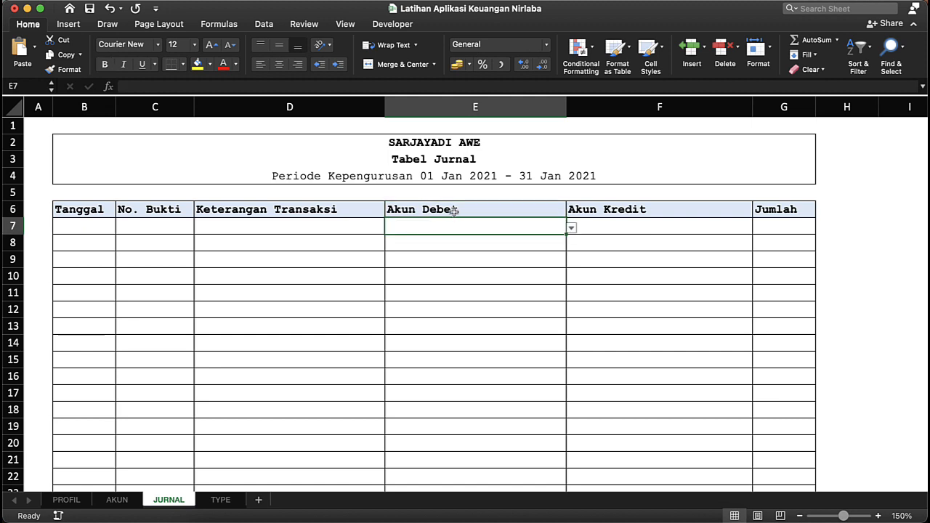
pyautogui.click(454, 210)
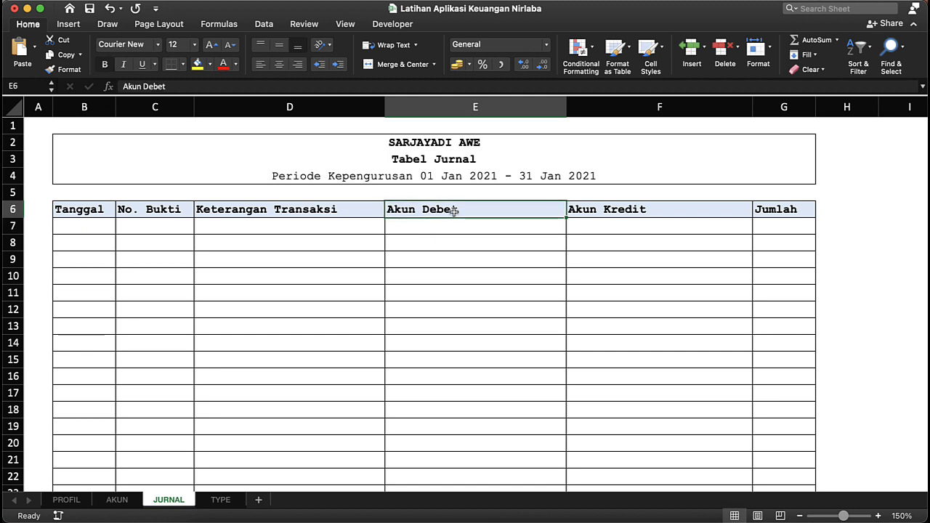
pyautogui.click(390, 245)
pyautogui.click(350, 232)
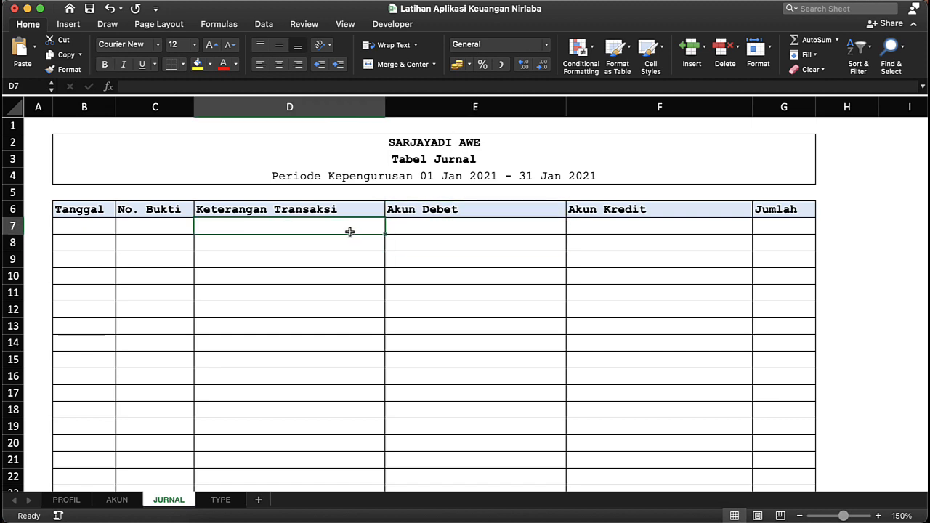
# Step: Check the Jenis column's position in the Aplikasi Keuangan Organisasi journal and return to the practice workbook's JURNAL sheet
pyautogui.hotkey('ctrl', 'Down')
pyautogui.click(486, 240)
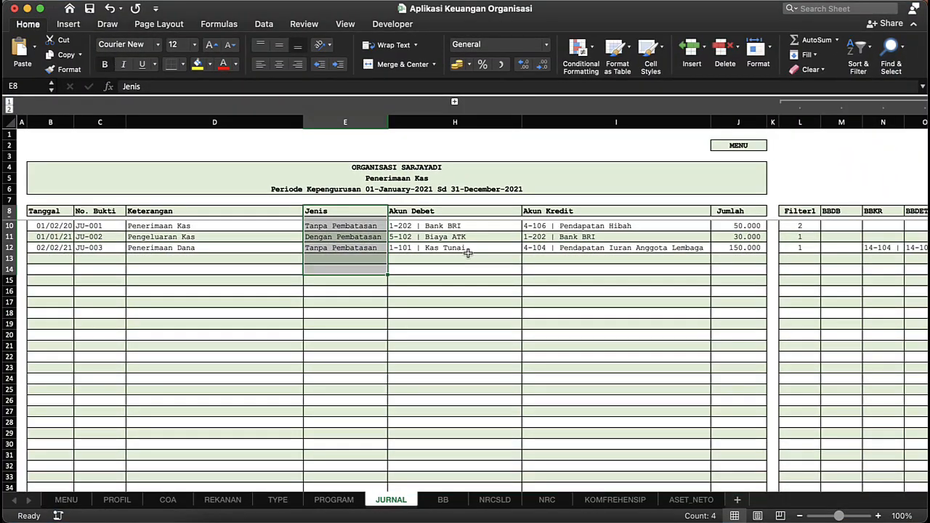
pyautogui.hotkey('ctrl', 'Down')
pyautogui.click(536, 254)
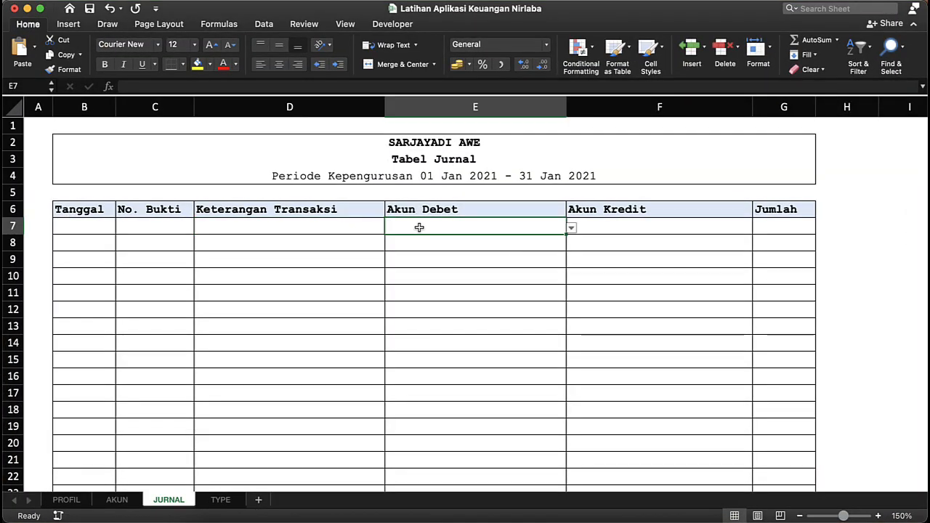
# Step: Try inserting an entire row at row 9 of the JURNAL table
pyautogui.rightClick(419, 228)
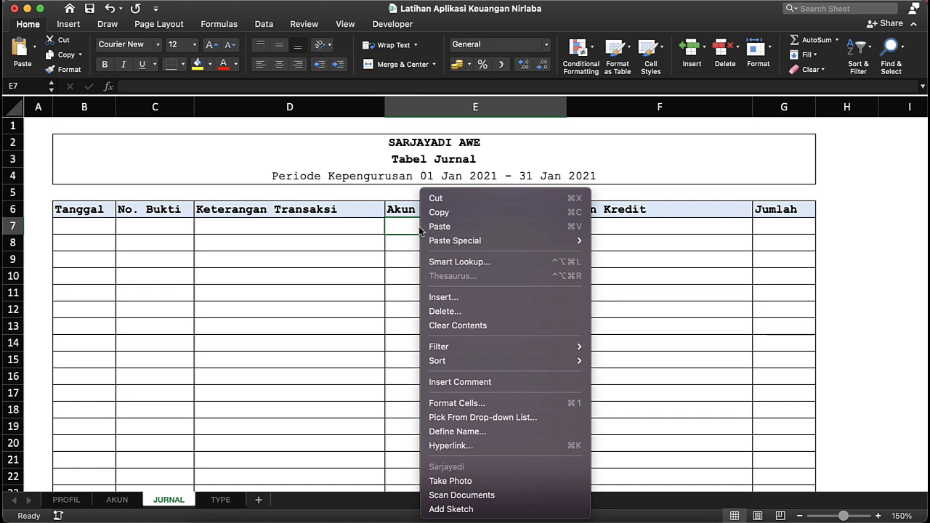
pyautogui.click(392, 282)
pyautogui.click(424, 107)
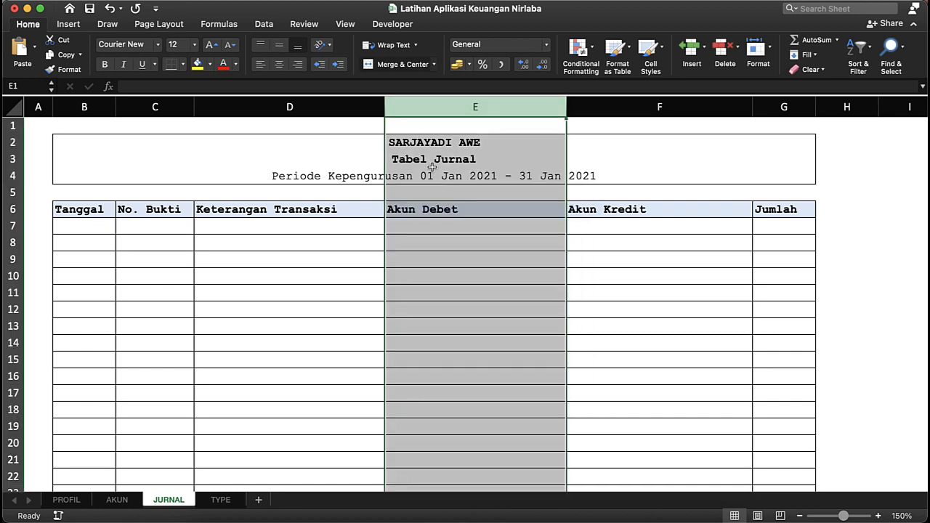
pyautogui.click(441, 263)
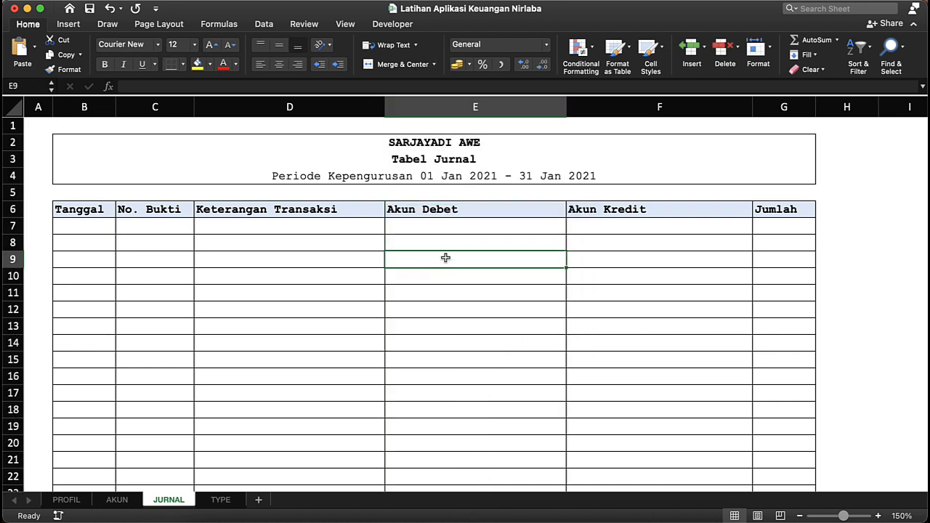
pyautogui.rightClick(446, 258)
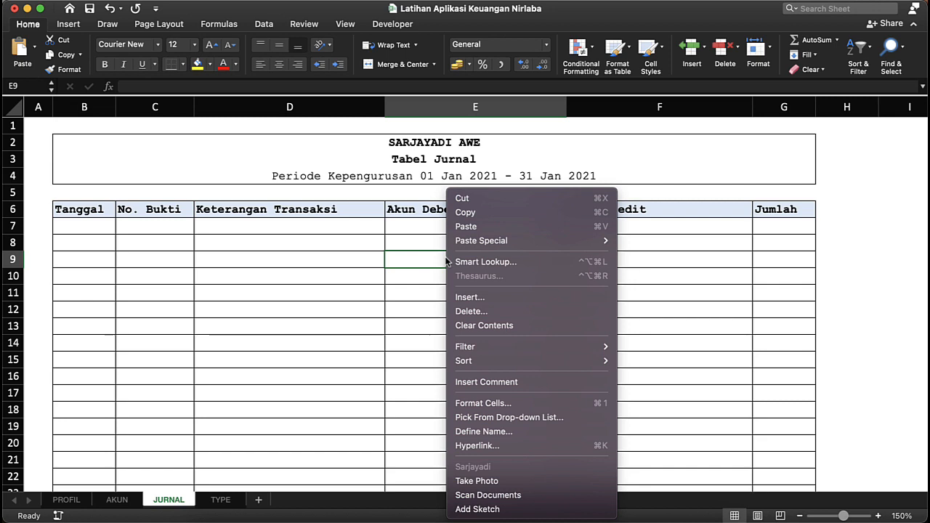
pyautogui.click(468, 300)
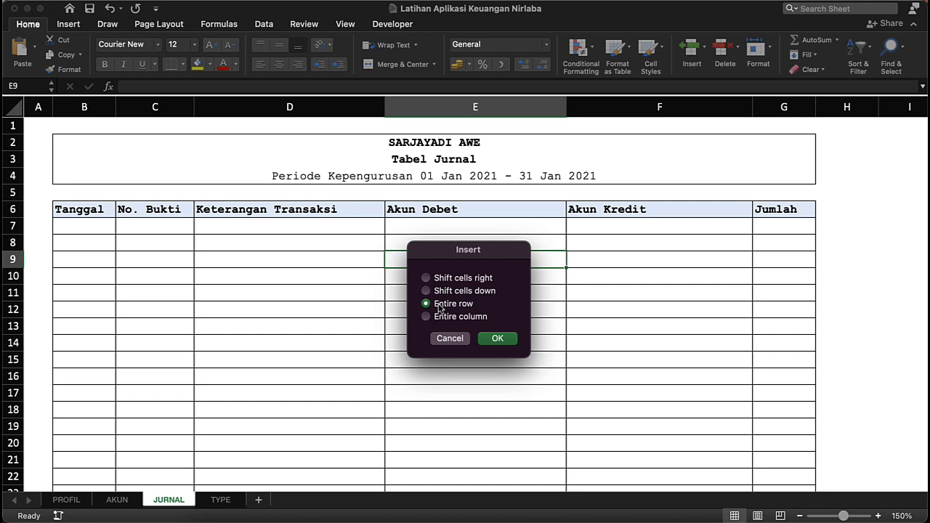
pyautogui.click(495, 338)
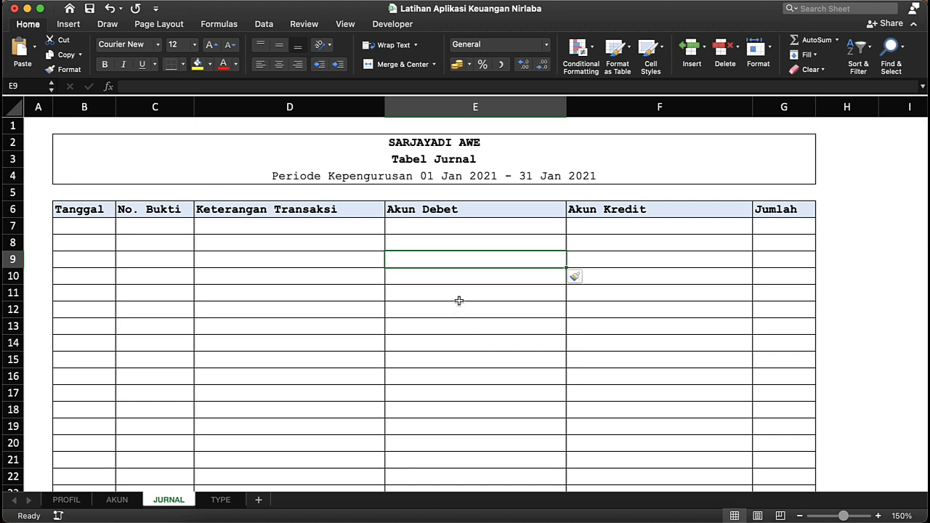
# Step: Insert an entire blank column before Akun Debet in the JURNAL table
pyautogui.click(441, 239)
pyautogui.rightClick(444, 241)
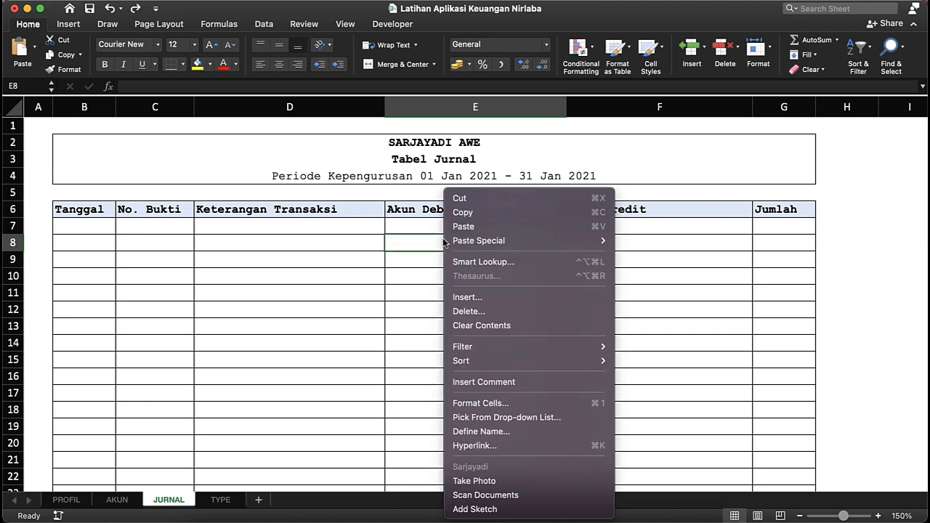
pyautogui.click(476, 298)
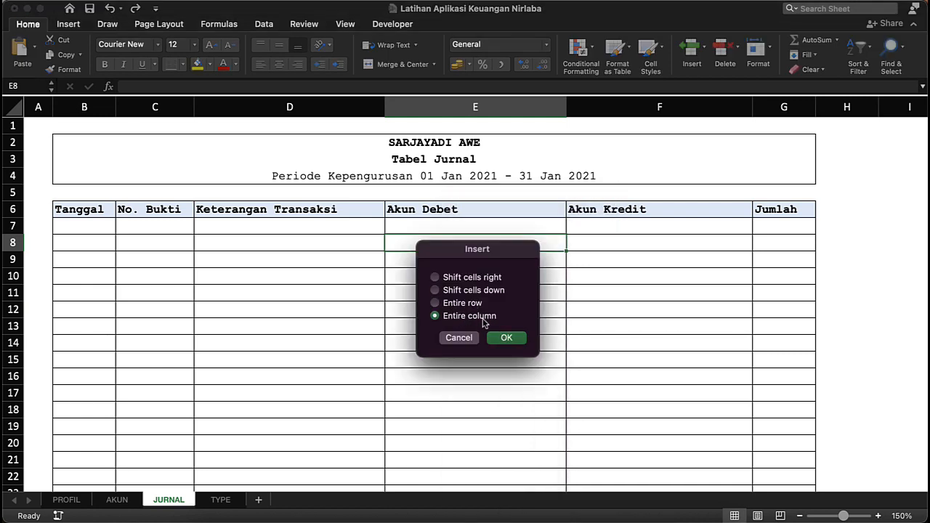
pyautogui.click(506, 338)
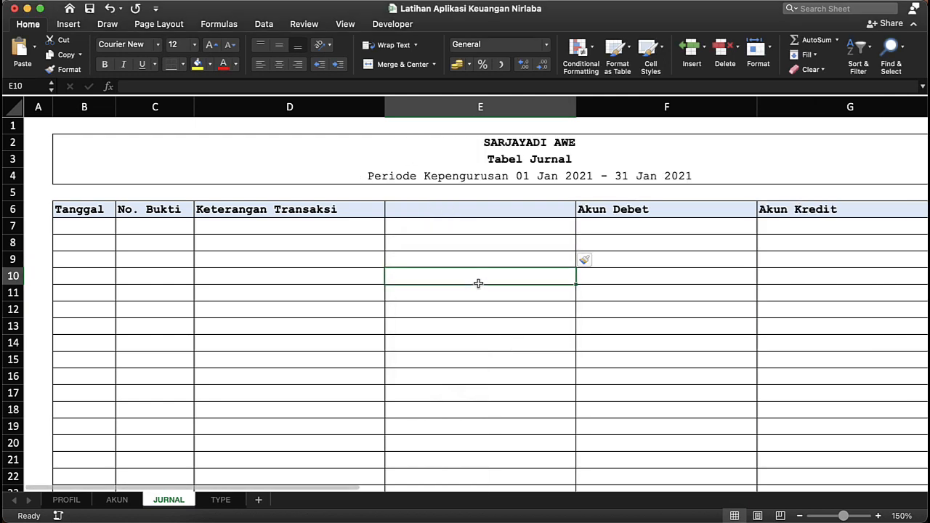
# Step: Narrow the Keterangan Transaksi column to a width of 26,50 and make the new blank column narrower
pyautogui.click(473, 219)
pyautogui.click(483, 210)
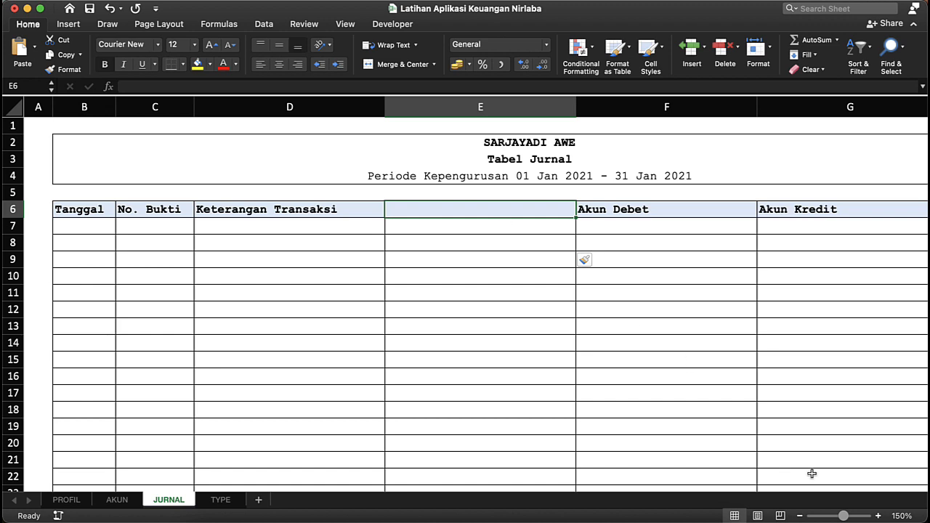
pyautogui.click(799, 516)
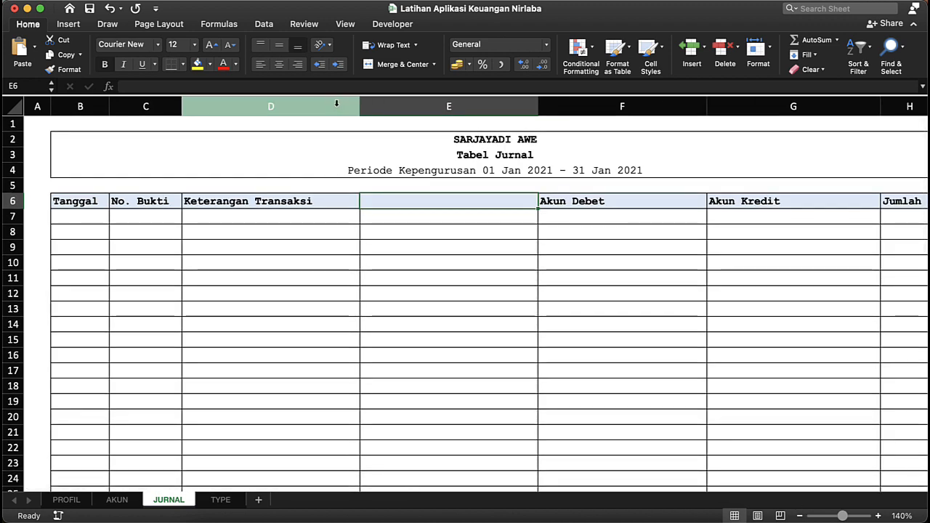
pyautogui.moveTo(359, 106); pyautogui.dragTo(329, 106)
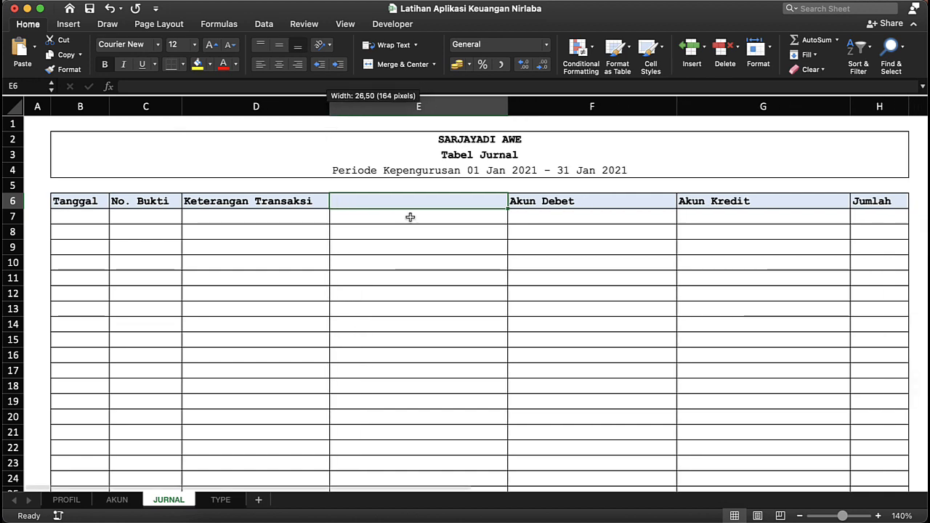
pyautogui.moveTo(502, 106); pyautogui.dragTo(443, 111)
# Step: Check the Jenis dropdown options in the Aplikasi Keuangan Organisasi journal and return to the practice workbook
pyautogui.hotkey('ctrl', 'Down')
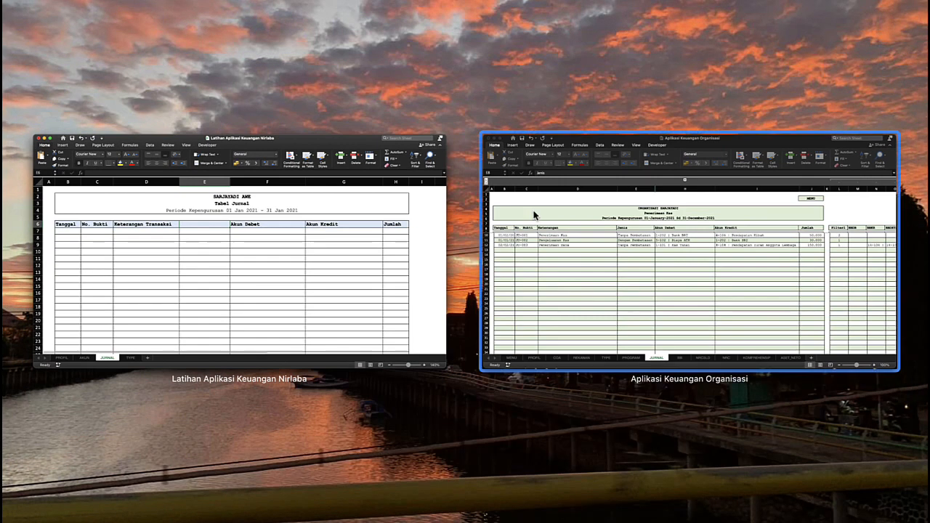
pyautogui.click(647, 278)
pyautogui.click(348, 240)
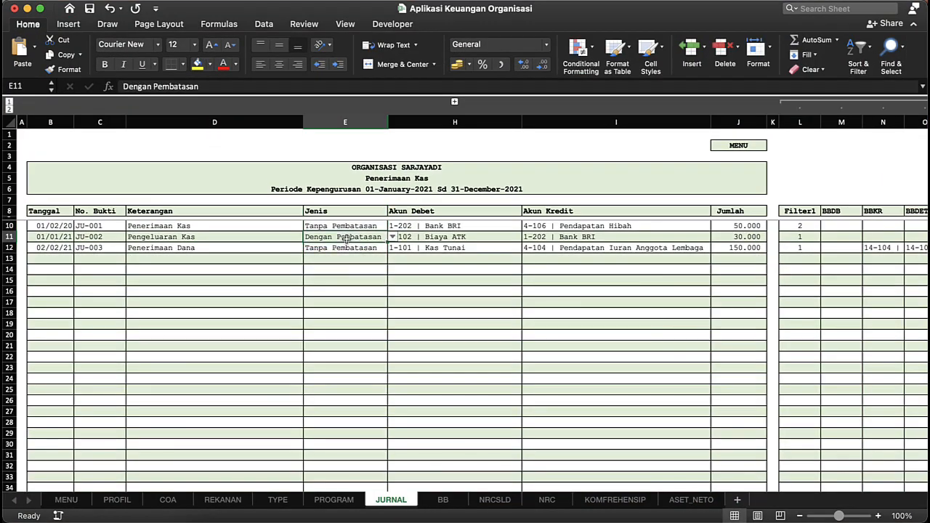
pyautogui.click(393, 240)
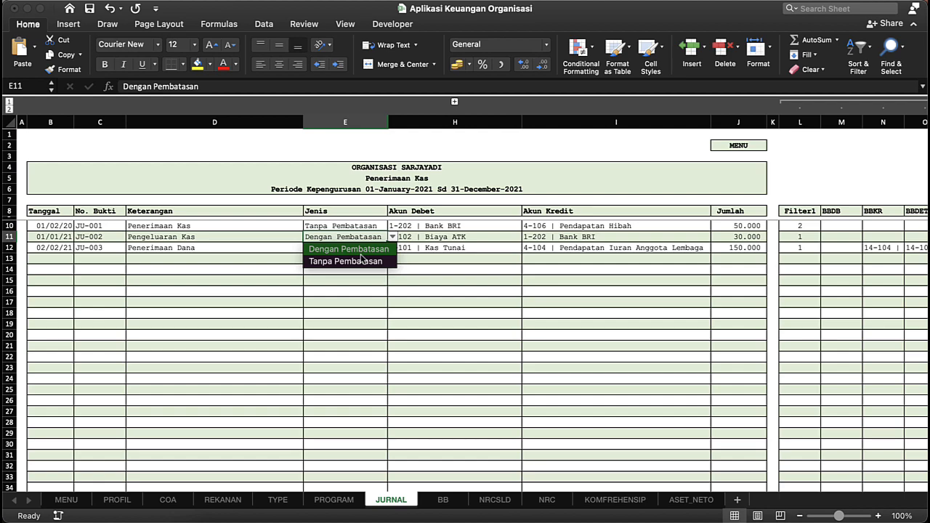
pyautogui.click(436, 282)
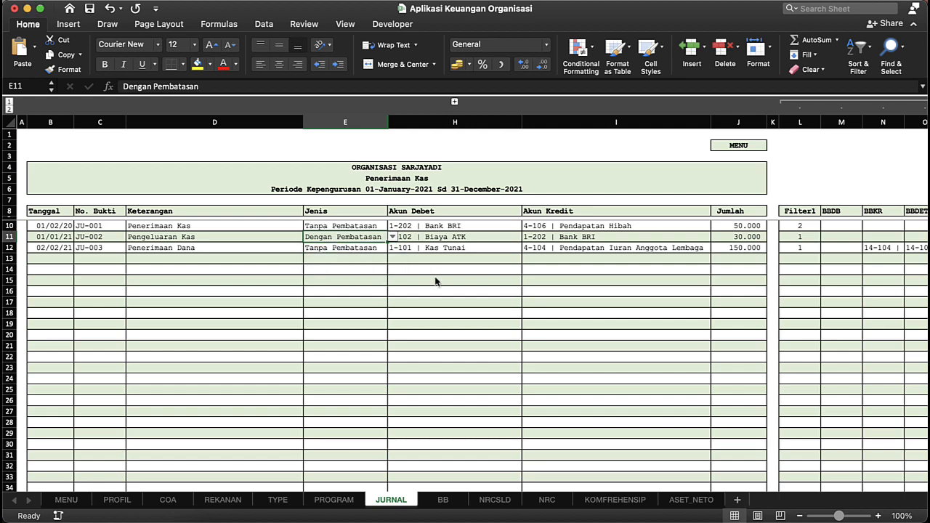
pyautogui.hotkey('ctrl', 'Up')
pyautogui.click(525, 286)
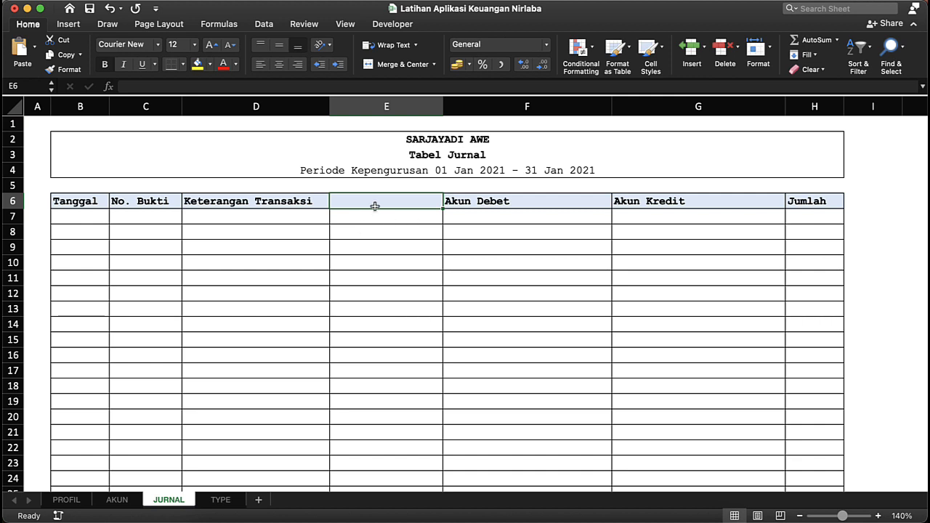
# Step: Enter the header Jenis in cell E6 of the new column
pyautogui.write('Jenis')
pyautogui.press('Return')
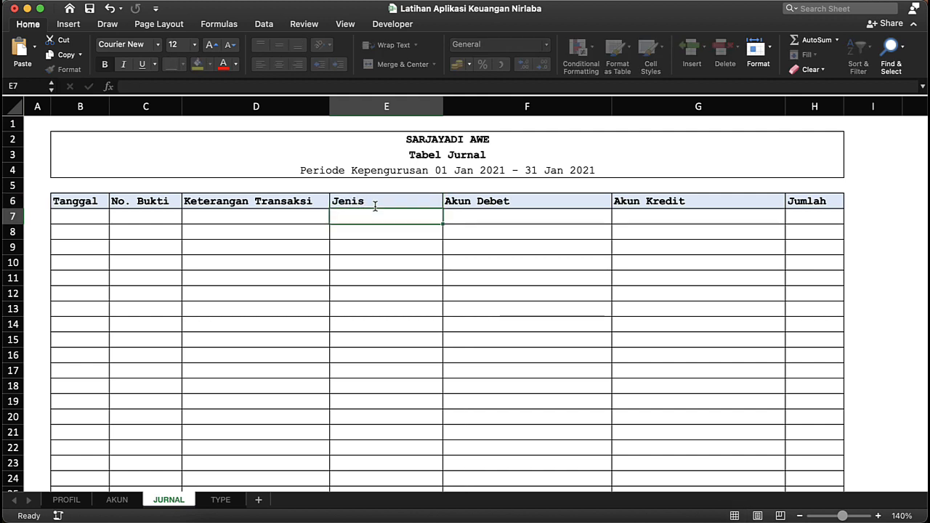
pyautogui.hscroll(2, 375, 217)
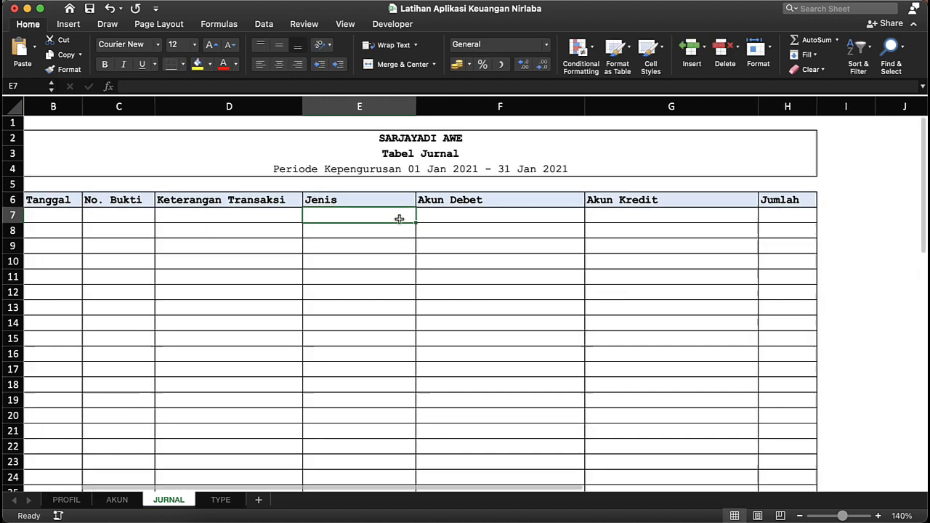
pyautogui.hscroll(-2, 375, 218)
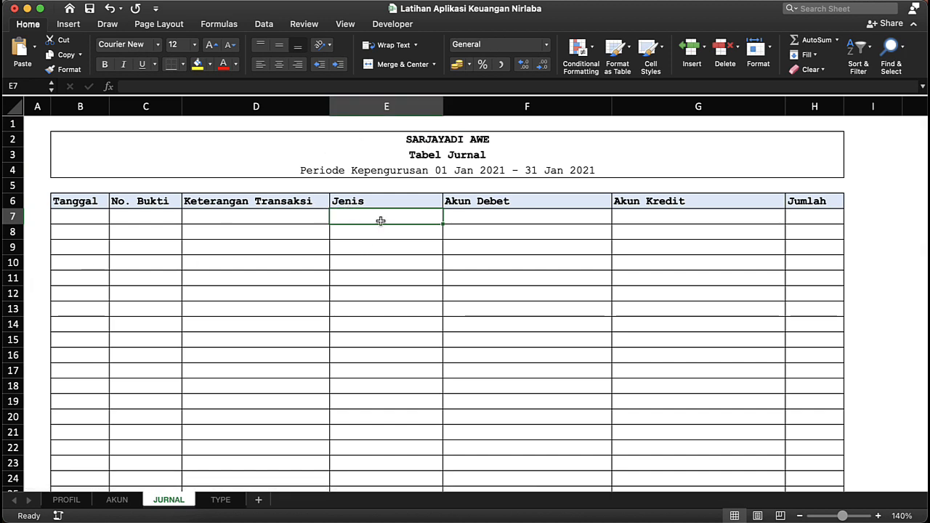
# Step: Add list validation to cell E7 with the source "Dengan Pembatasan,Tanpa Pembatasan" and check its dropdown
pyautogui.click(265, 26)
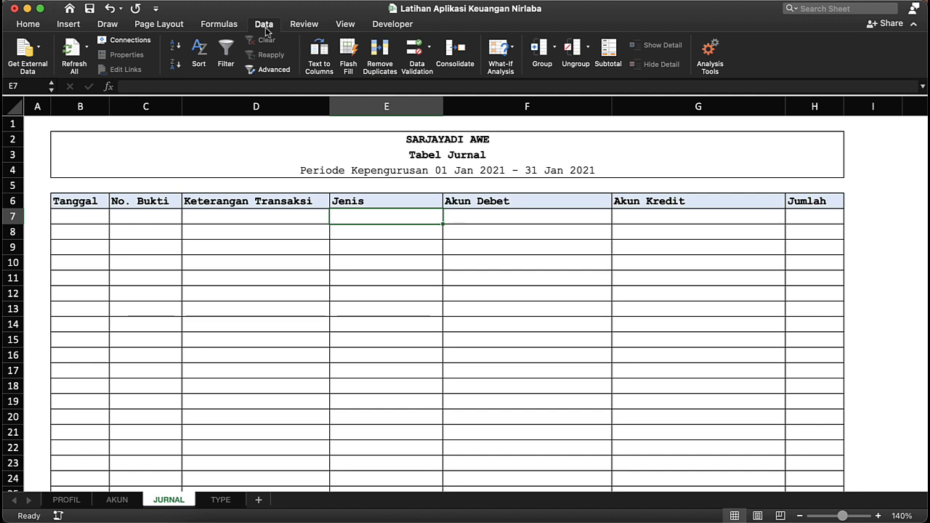
pyautogui.click(426, 46)
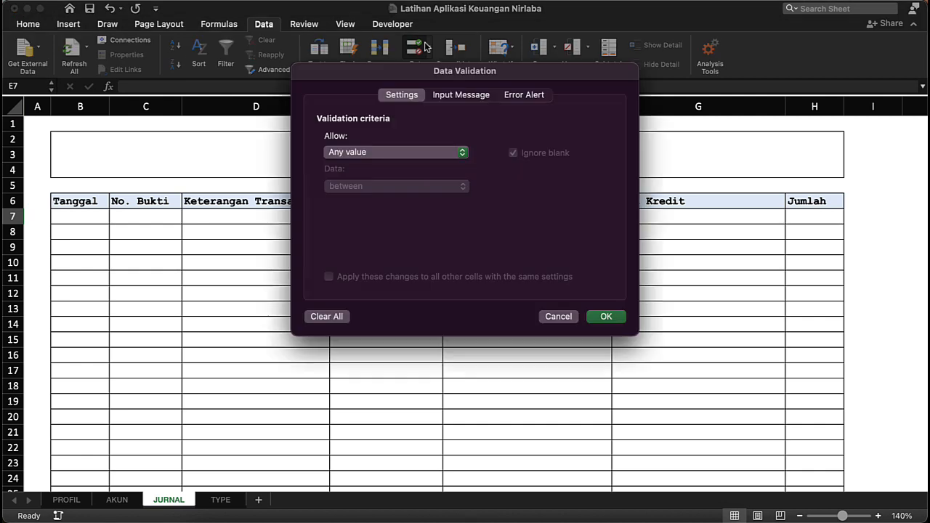
pyautogui.click(414, 151)
pyautogui.click(353, 202)
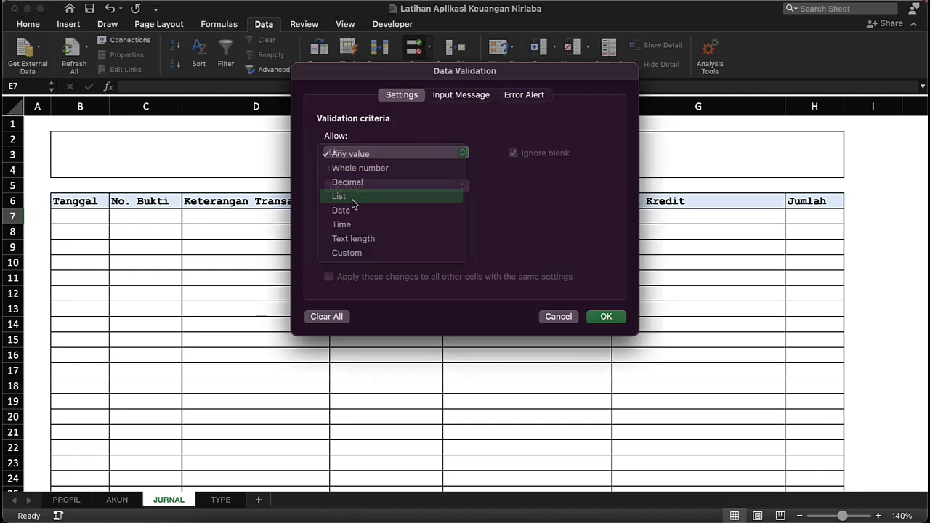
pyautogui.click(403, 220)
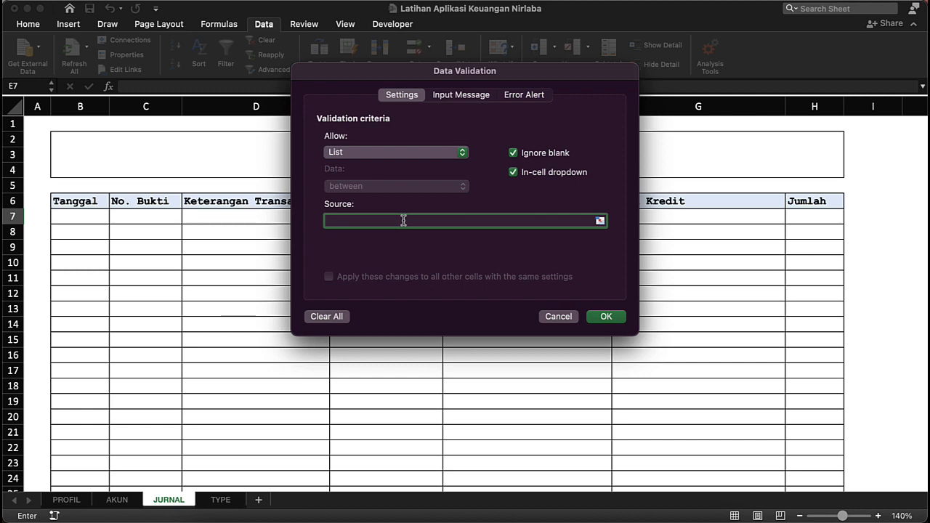
pyautogui.write('Dengan Pembatasan,Tanpa Pembatasan')
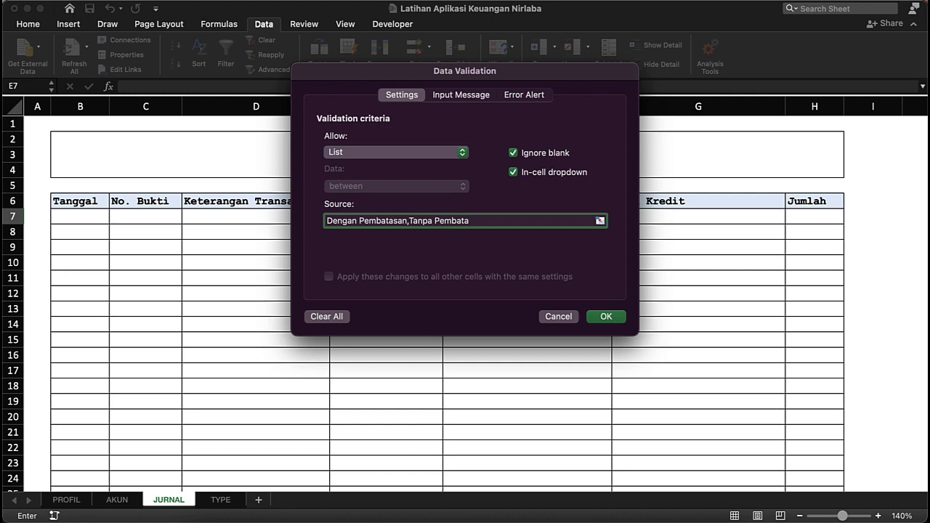
pyautogui.click(608, 317)
pyautogui.click(448, 218)
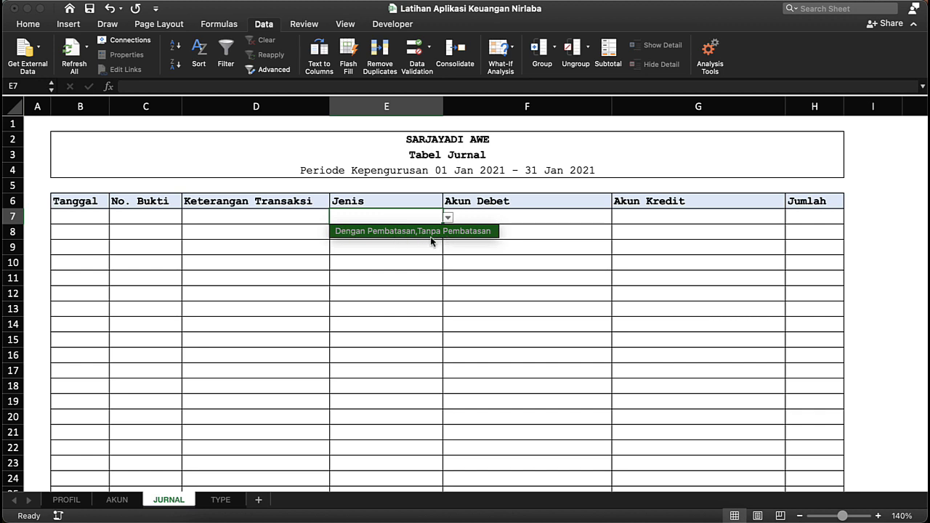
pyautogui.press('Escape')
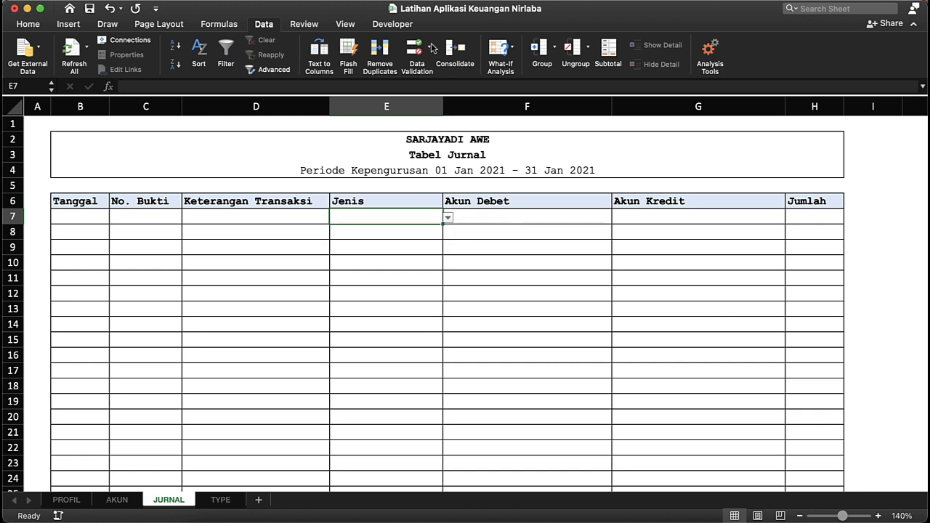
# Step: Replace the comma in E7's validation source with a semicolon and check the dropdown options again
pyautogui.click(432, 48)
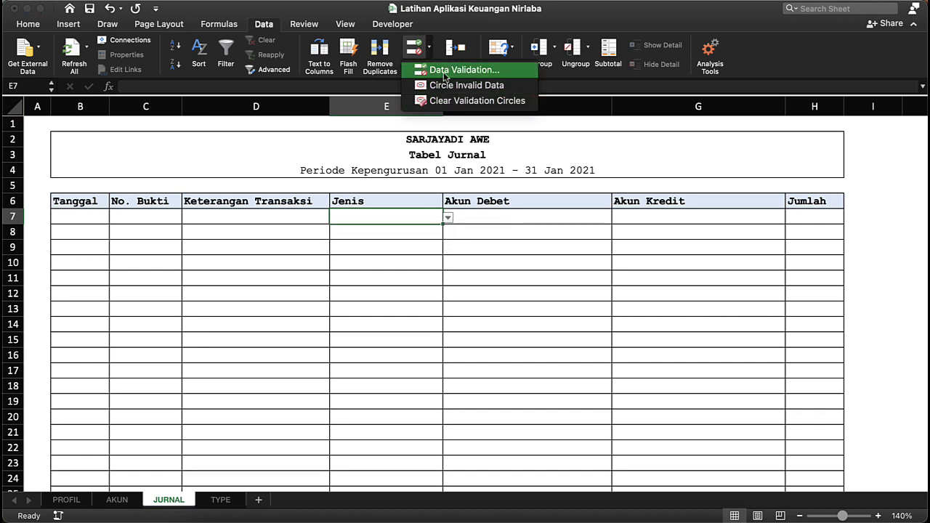
pyautogui.click(446, 72)
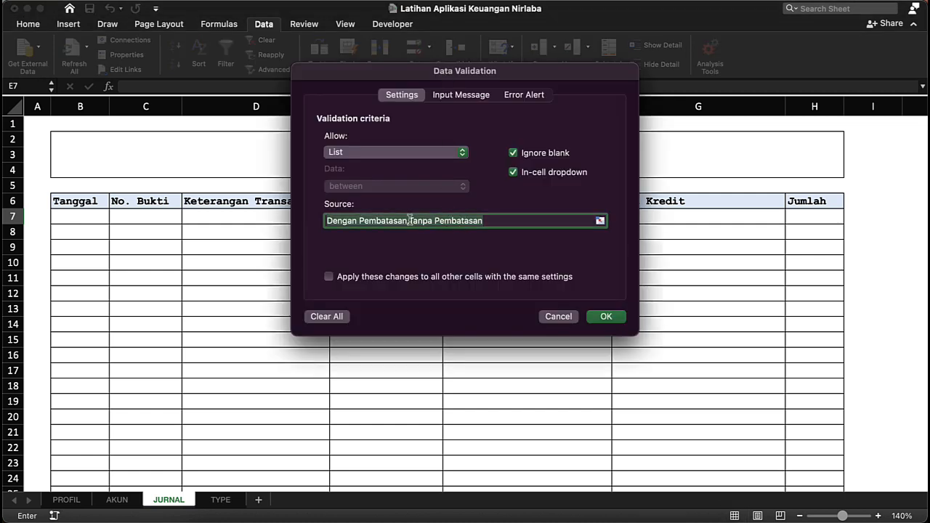
pyautogui.click(409, 220)
pyautogui.press('BackSpace')
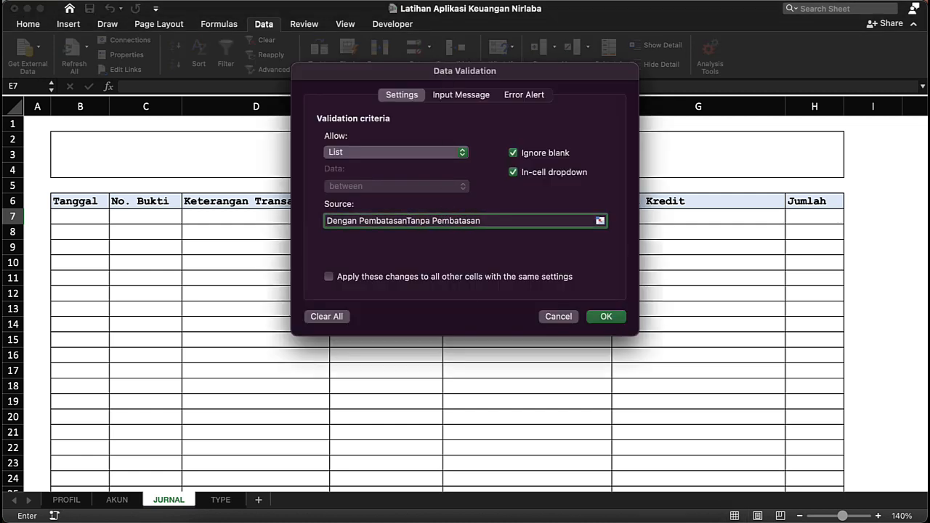
pyautogui.write(';')
pyautogui.click(600, 318)
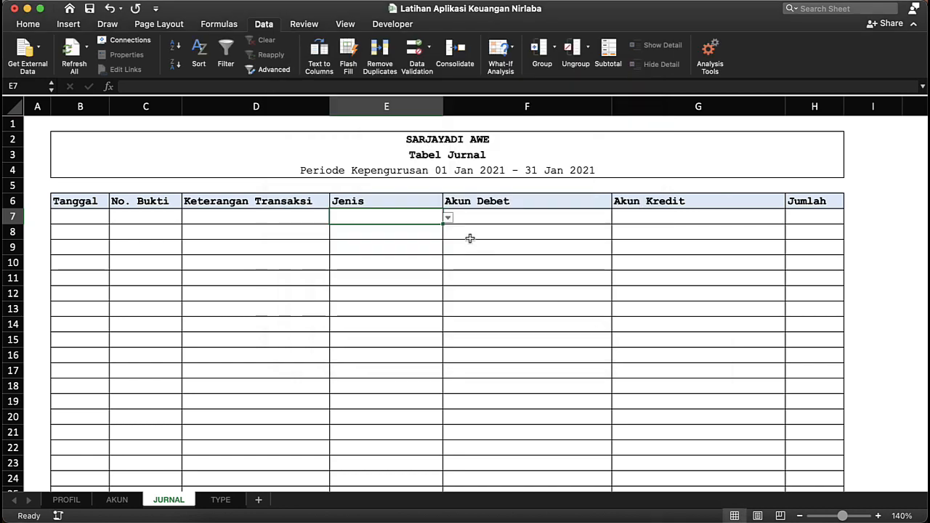
pyautogui.click(449, 219)
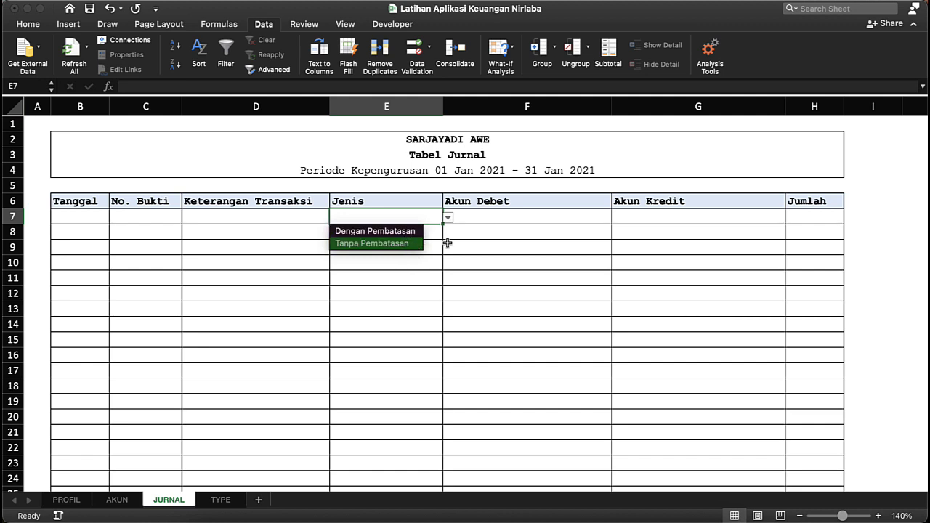
pyautogui.press('Escape')
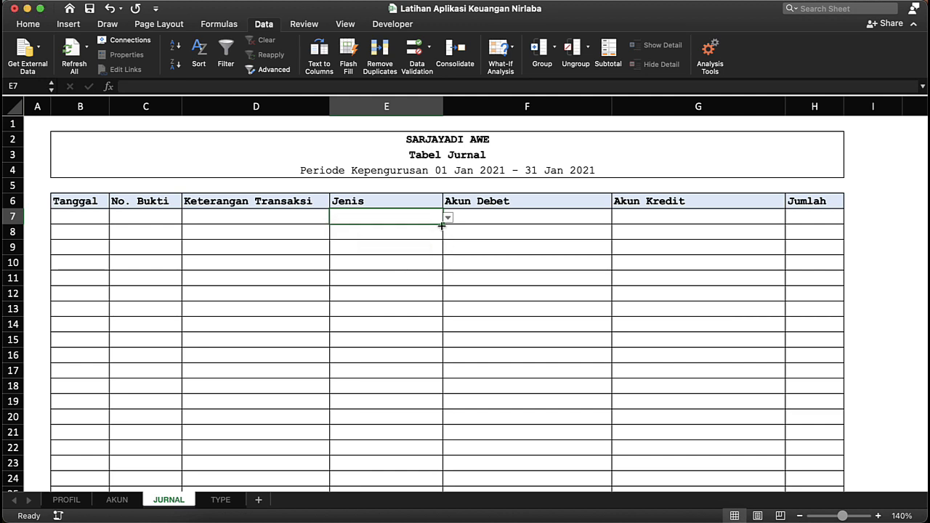
# Step: Fill the Jenis dropdown from E7 down to row 46 and check it in cell E37
pyautogui.press('super+c')
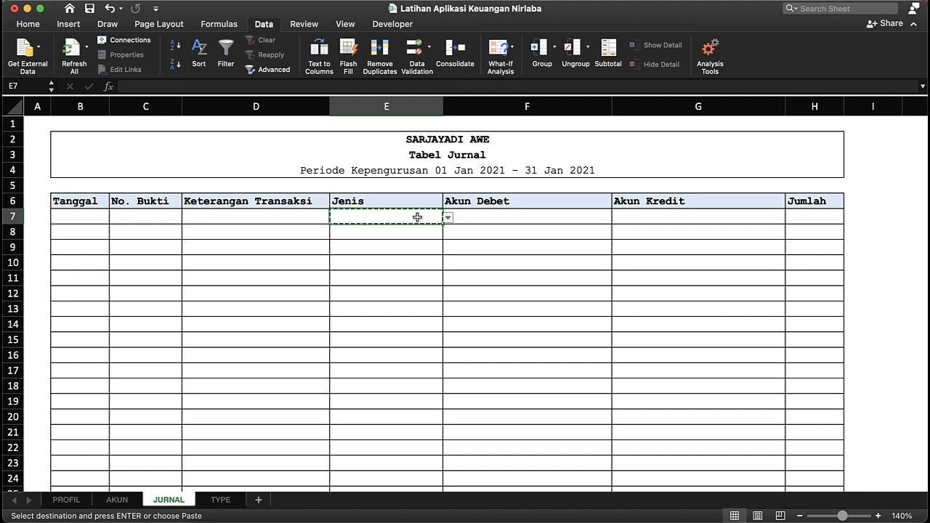
pyautogui.rightClick(418, 216)
pyautogui.click(432, 226)
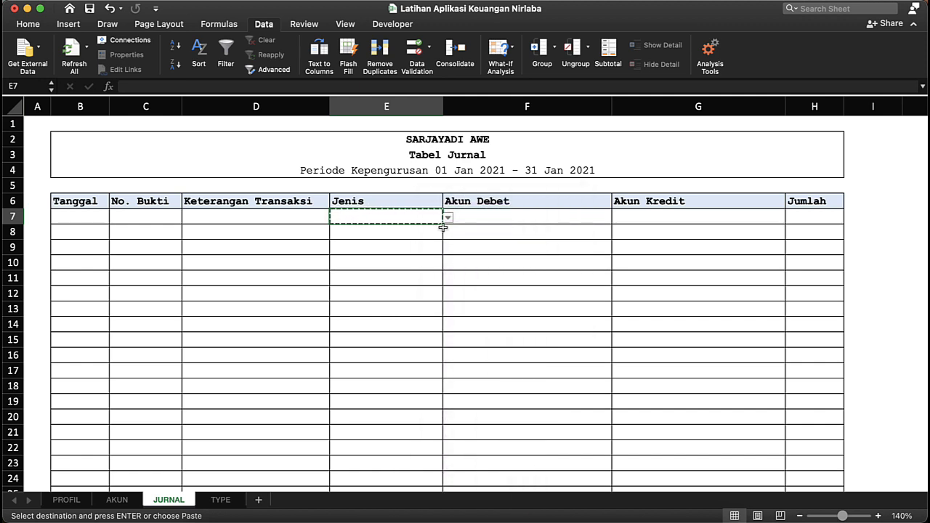
pyautogui.moveTo(442, 227); pyautogui.dragTo(432, 453)
pyautogui.click(407, 313)
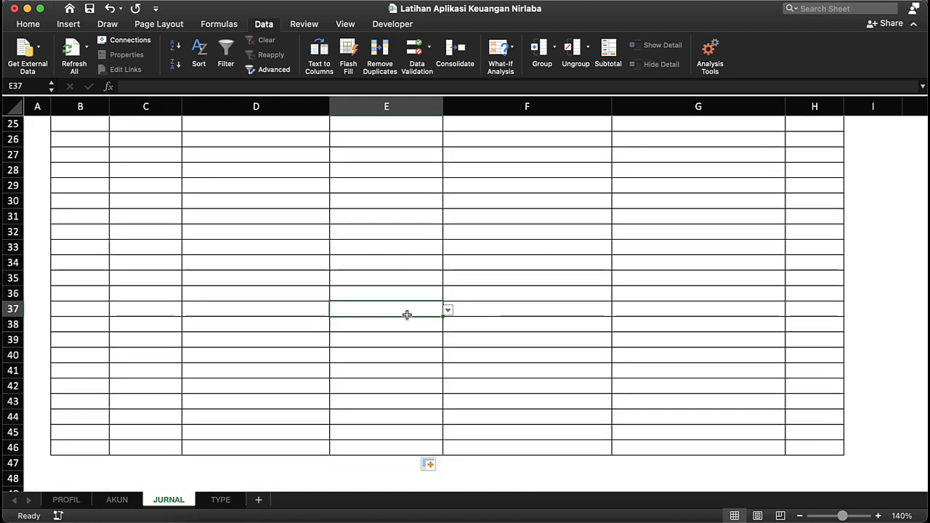
pyautogui.click(448, 311)
pyautogui.scroll(8, 419, 287)
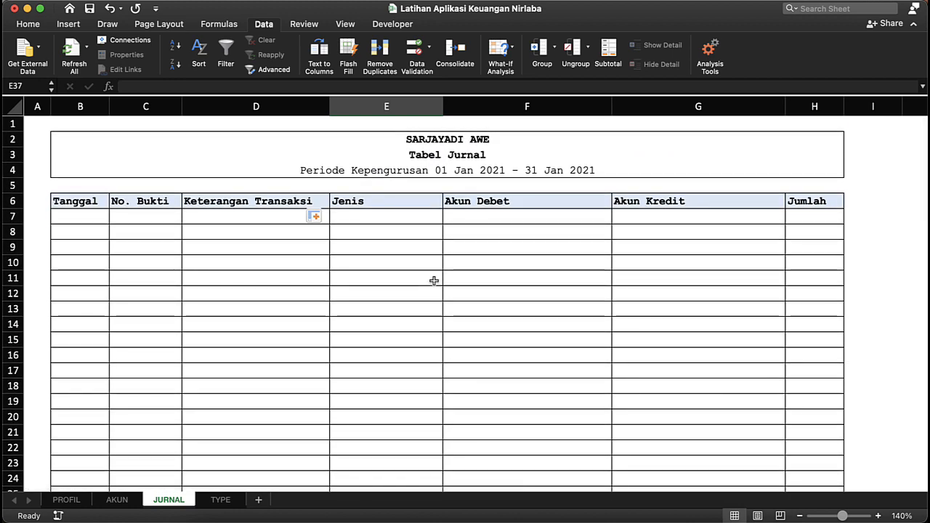
# Step: Narrow column I after Jumlah to a thin spacer column
pyautogui.hscroll(5, 434, 281)
pyautogui.hscroll(4, 422, 264)
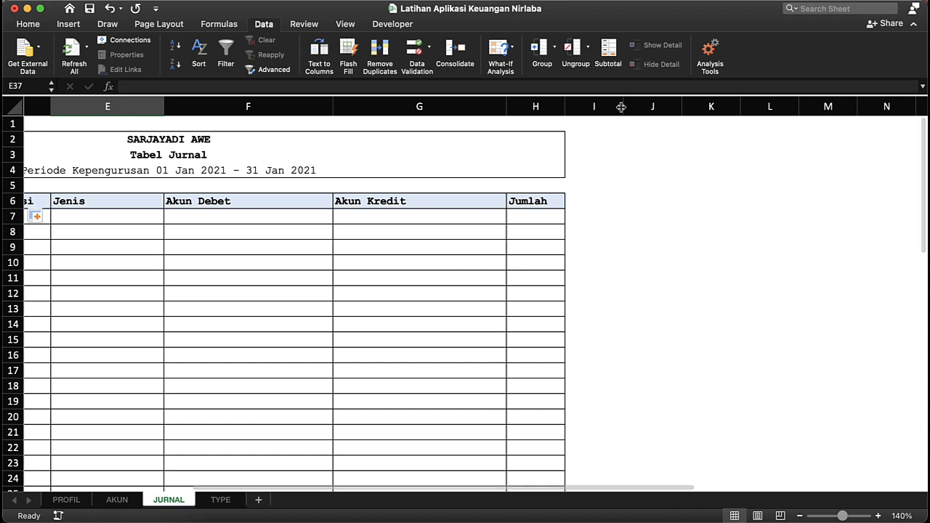
pyautogui.moveTo(623, 109); pyautogui.dragTo(585, 111)
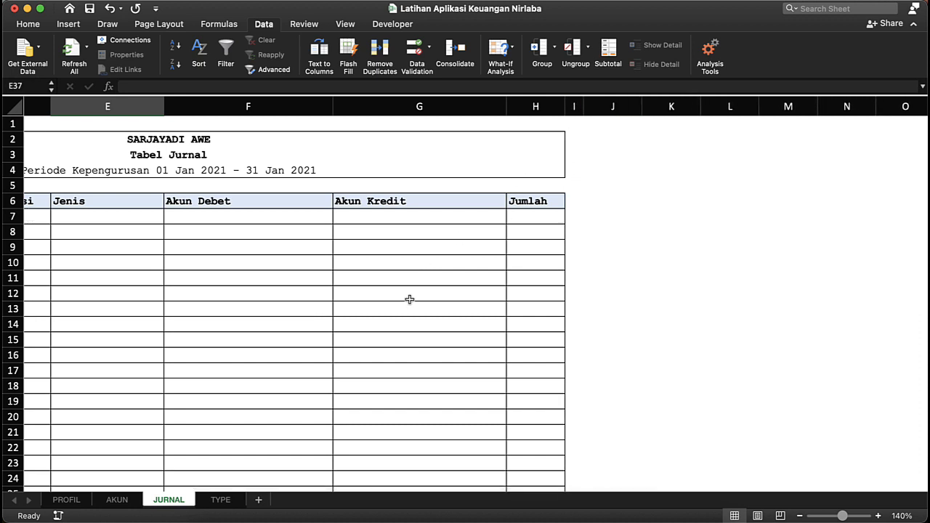
pyautogui.click(396, 229)
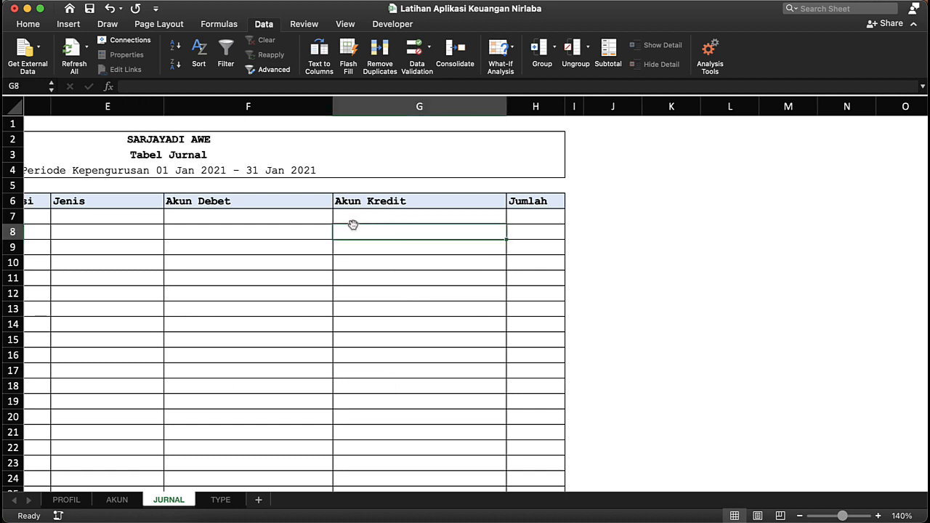
pyautogui.click(406, 207)
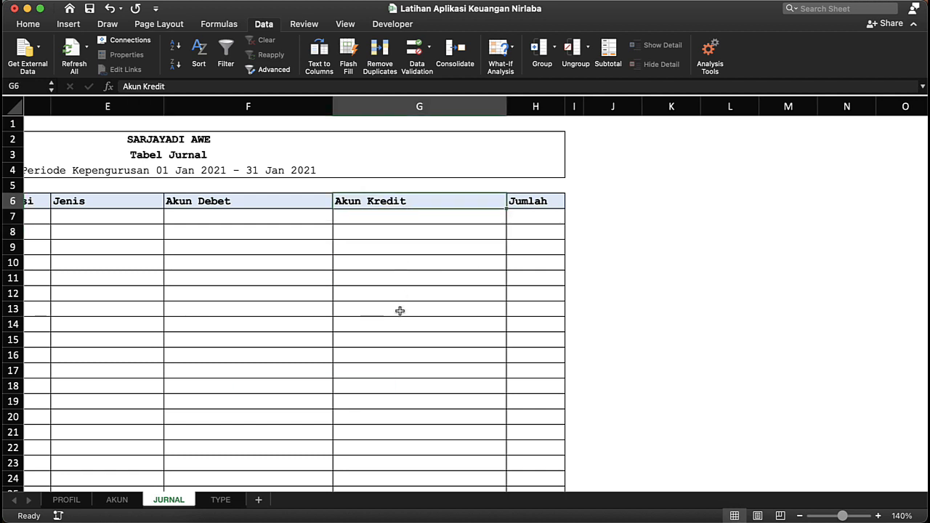
# Step: Check the account dropdowns in cells F7 and G7 under Akun Debet and Akun Kredit
pyautogui.click(222, 204)
pyautogui.click(248, 218)
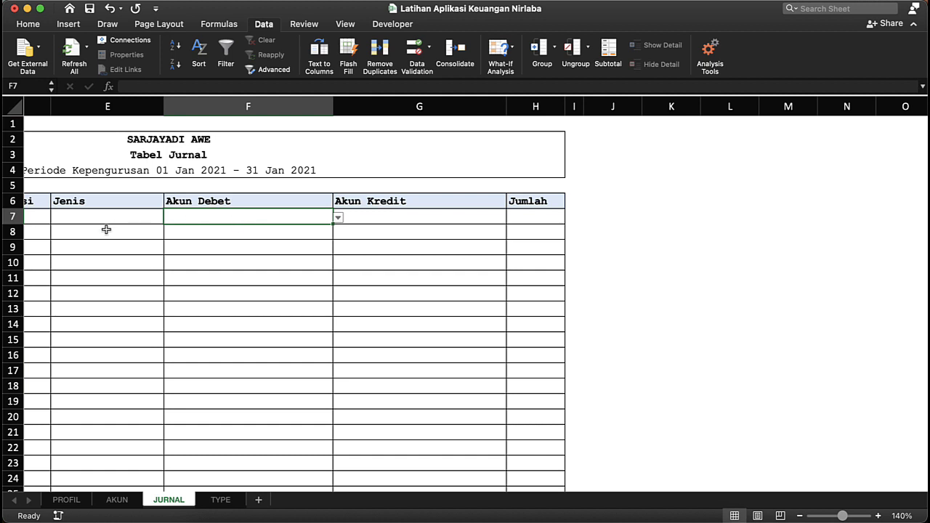
pyautogui.click(338, 217)
pyautogui.click(304, 214)
pyautogui.click(342, 215)
pyautogui.click(314, 218)
pyautogui.click(386, 218)
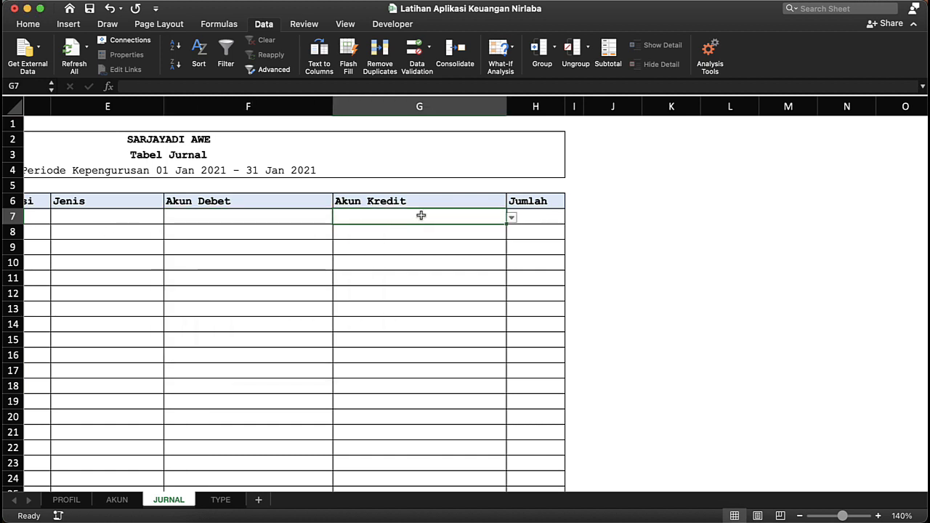
# Step: Copy the dropdown cells F7:G7 down to row 46 of Akun Debet and Akun Kredit and check the pasted cells
pyautogui.click(302, 220)
pyautogui.hotkey('shift', 'Right')
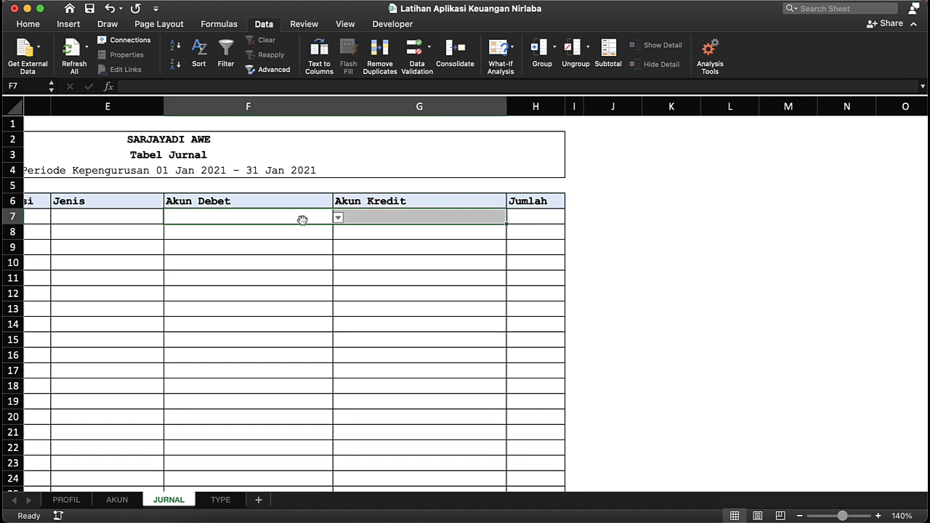
pyautogui.press('super+c')
pyautogui.click(311, 235)
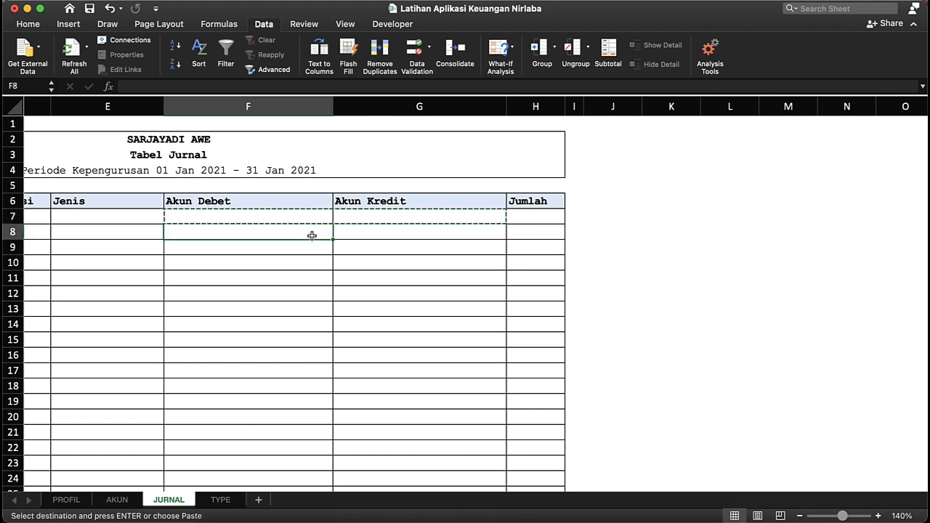
pyautogui.hotkey('shift', 'Down')
pyautogui.hotkey('shift', 'Down')
pyautogui.hotkey('shift', 'Down')
pyautogui.hotkey('shift', 'Down')
pyautogui.hotkey('shift', 'Down')
pyautogui.hotkey('shift', 'Down')
pyautogui.hotkey('shift', 'Down')
pyautogui.hotkey('shift', 'Down')
pyautogui.hotkey('shift', 'Down')
pyautogui.hotkey('shift', 'Down')
pyautogui.hotkey('shift', 'Down')
pyautogui.hotkey('shift', 'Down')
pyautogui.hotkey('shift', 'Down')
pyautogui.hotkey('shift', 'Down')
pyautogui.hotkey('shift', 'Down')
pyautogui.hotkey('shift', 'Down')
pyautogui.hotkey('shift', 'Down')
pyautogui.hotkey('shift', 'Down')
pyautogui.hotkey('shift', 'Down')
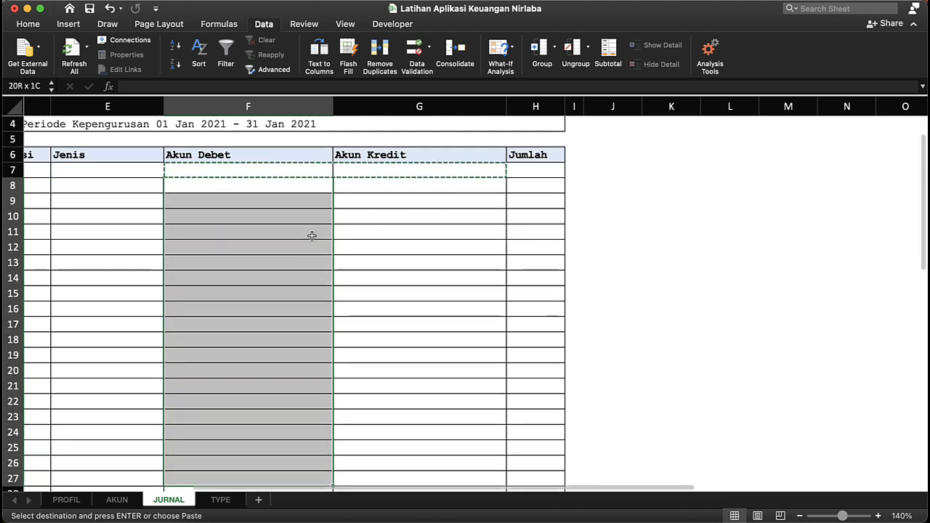
pyautogui.hotkey('shift', 'Down')
pyautogui.hotkey('shift', 'Down')
pyautogui.hotkey('shift', 'Down')
pyautogui.hotkey('shift', 'Down')
pyautogui.hotkey('shift', 'Down')
pyautogui.hotkey('shift', 'Down')
pyautogui.hotkey('shift', 'Down')
pyautogui.hotkey('shift', 'Down')
pyautogui.hotkey('shift', 'Down')
pyautogui.hotkey('shift', 'Down')
pyautogui.hotkey('shift', 'Down')
pyautogui.hotkey('shift', 'Down')
pyautogui.hotkey('shift', 'Down')
pyautogui.hotkey('shift', 'Down')
pyautogui.hotkey('shift', 'Down')
pyautogui.hotkey('shift', 'Down')
pyautogui.hotkey('shift', 'Down')
pyautogui.hotkey('shift', 'Down')
pyautogui.hotkey('shift', 'Down')
pyautogui.hotkey('shift', 'Down')
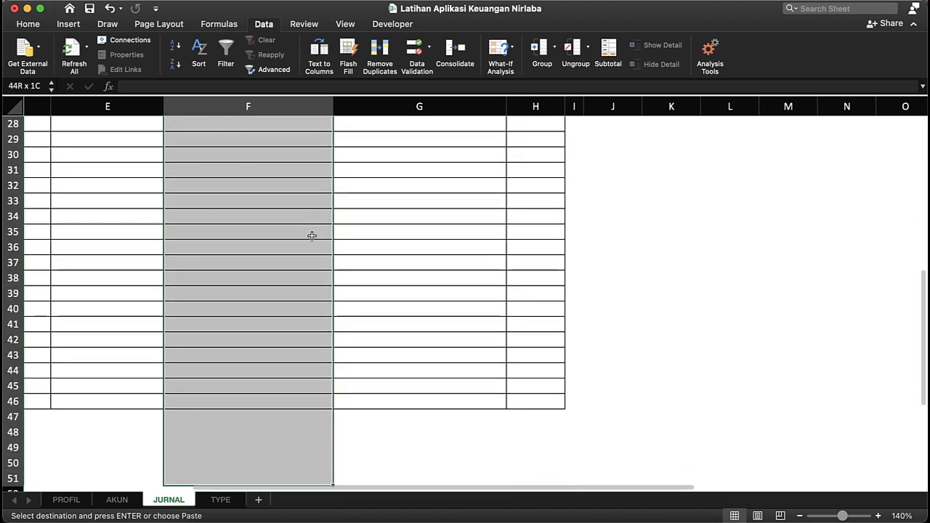
pyautogui.scroll(-2, 311, 236)
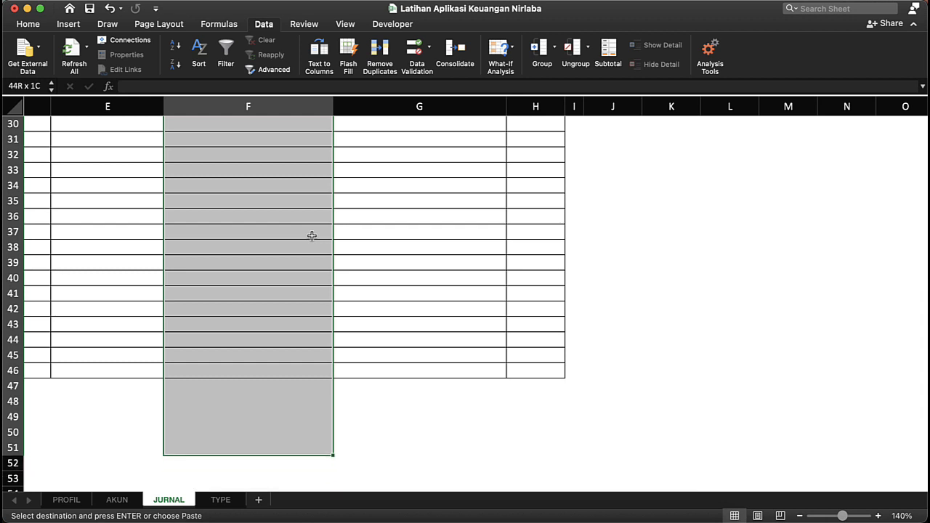
pyautogui.hotkey('shift', 'Up')
pyautogui.hotkey('shift', 'Up')
pyautogui.hotkey('shift', 'Up')
pyautogui.hotkey('shift', 'Up')
pyautogui.hotkey('shift', 'Up')
pyautogui.hotkey('shift', 'Up')
pyautogui.hotkey('shift', 'Down')
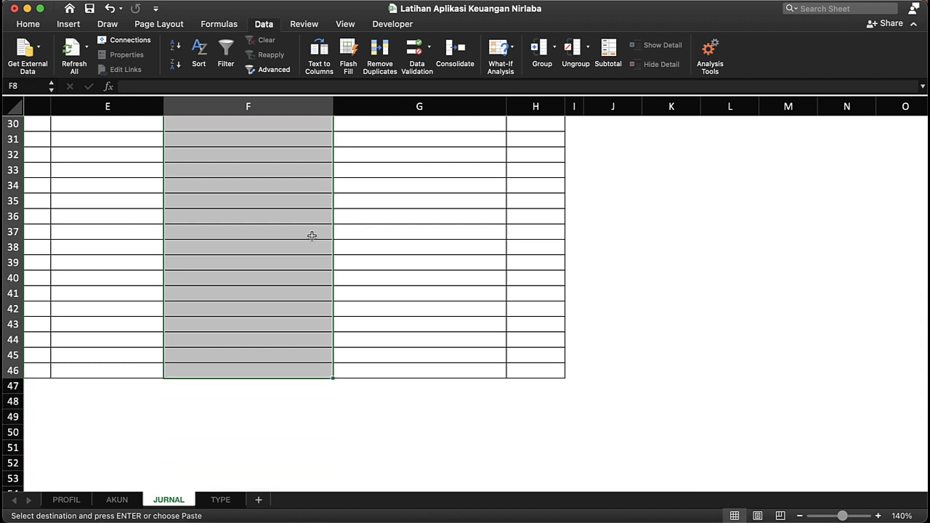
pyautogui.press('super+v')
pyautogui.click(335, 263)
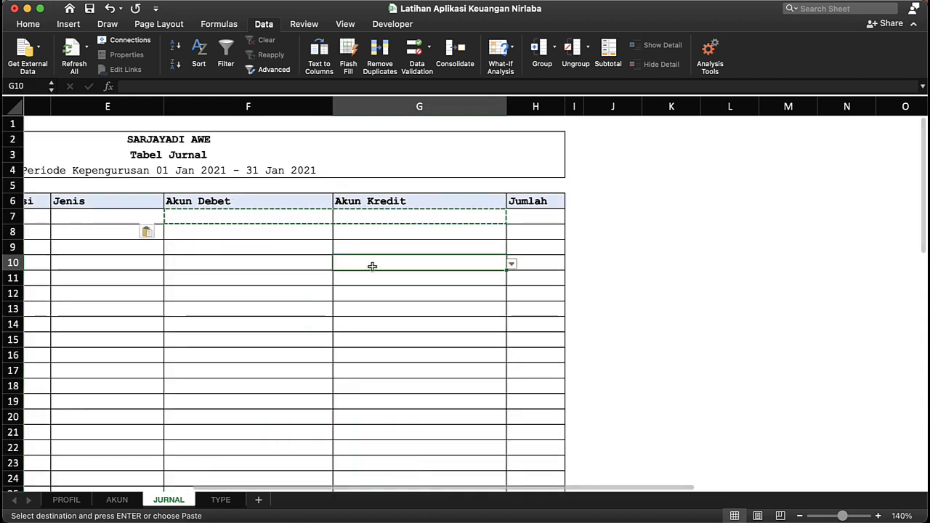
pyautogui.press('Escape')
pyautogui.click(287, 266)
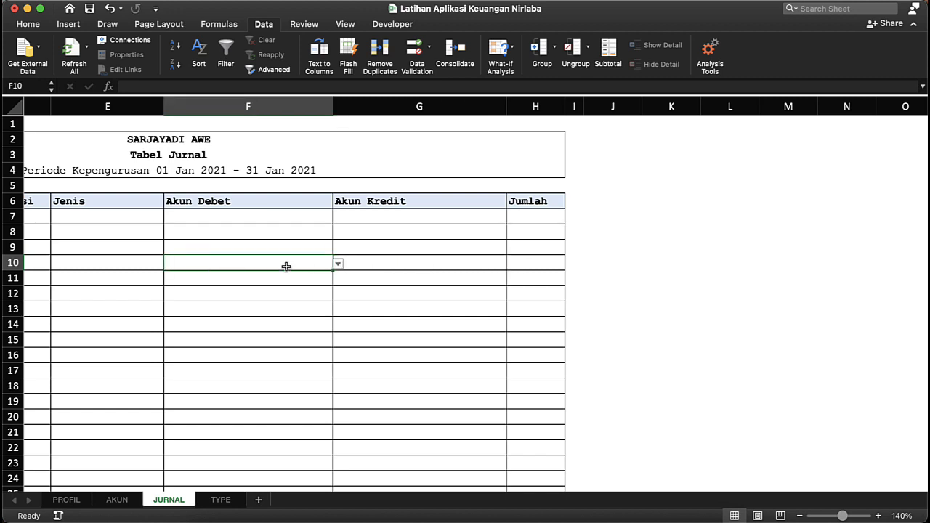
pyautogui.click(258, 226)
# Step: Enter the date 1/1/2021 in cell B7 under Tanggal
pyautogui.hscroll(-5, 258, 226)
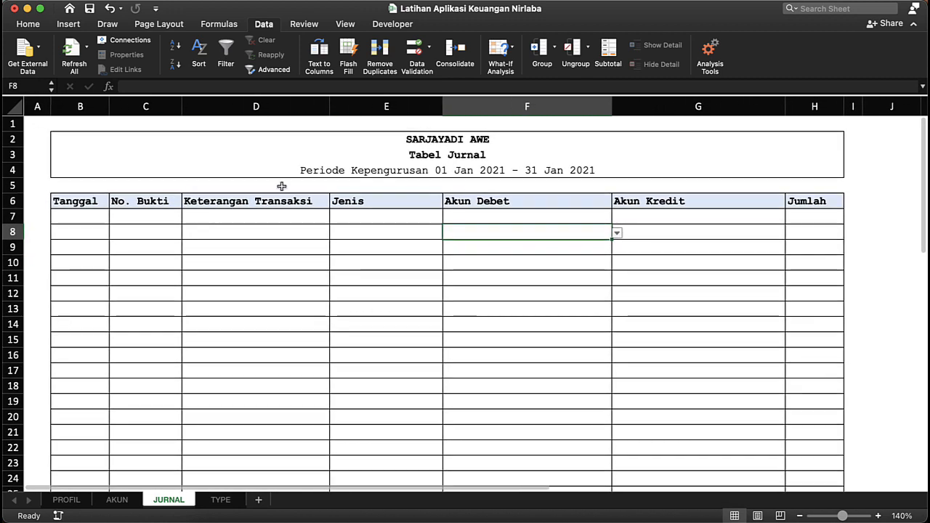
pyautogui.click(92, 222)
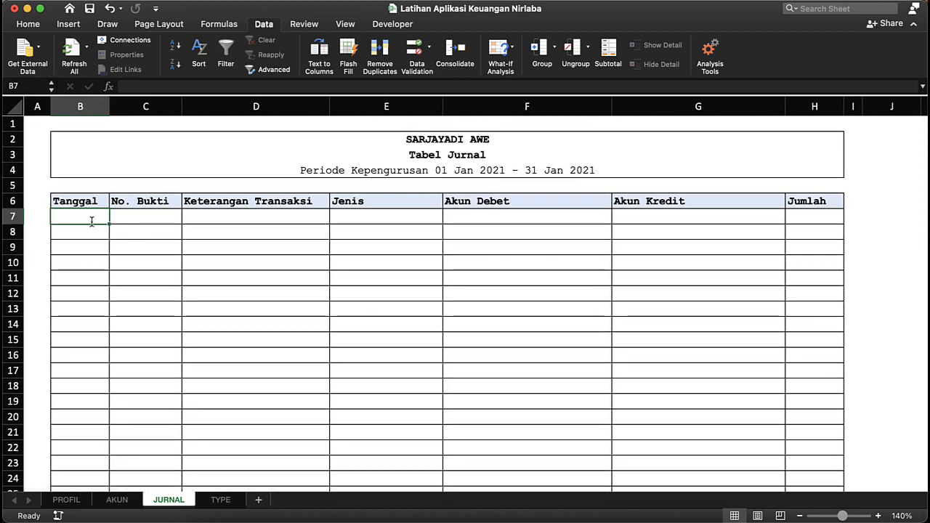
pyautogui.write('1/1/')
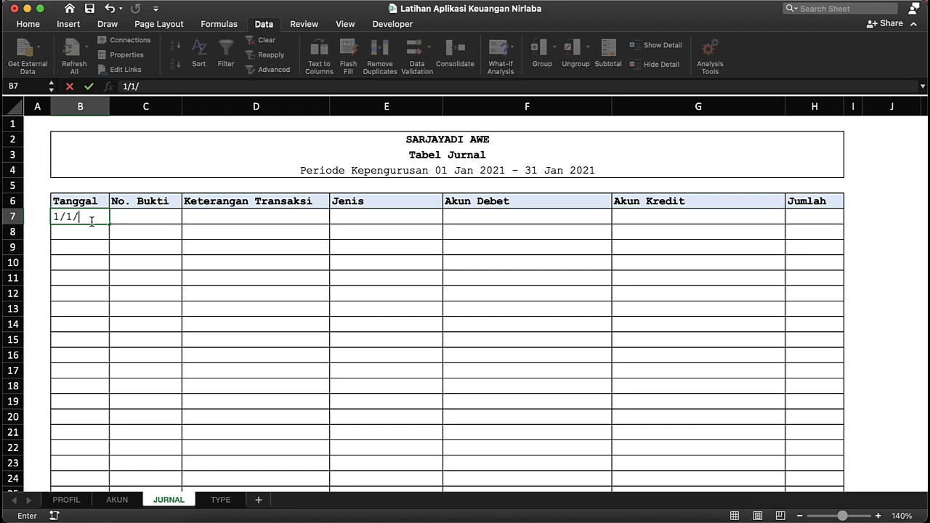
pyautogui.write('2021')
pyautogui.press('Return')
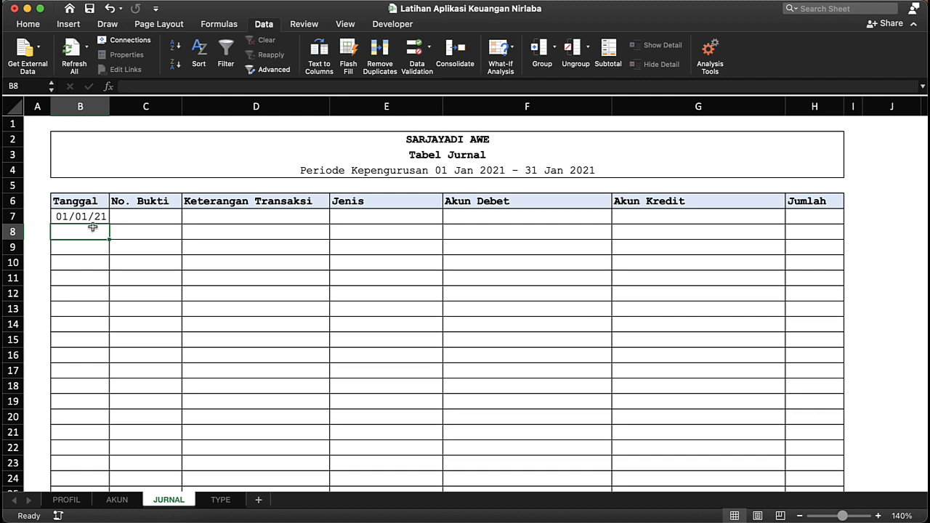
# Step: Examine the date display formats available for cell B7, leaving its format as it is
pyautogui.click(88, 216)
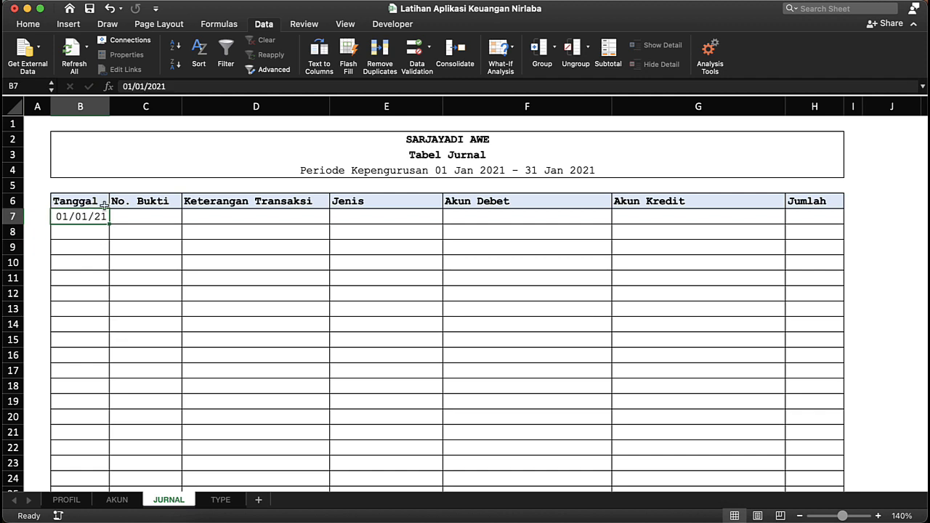
pyautogui.click(27, 24)
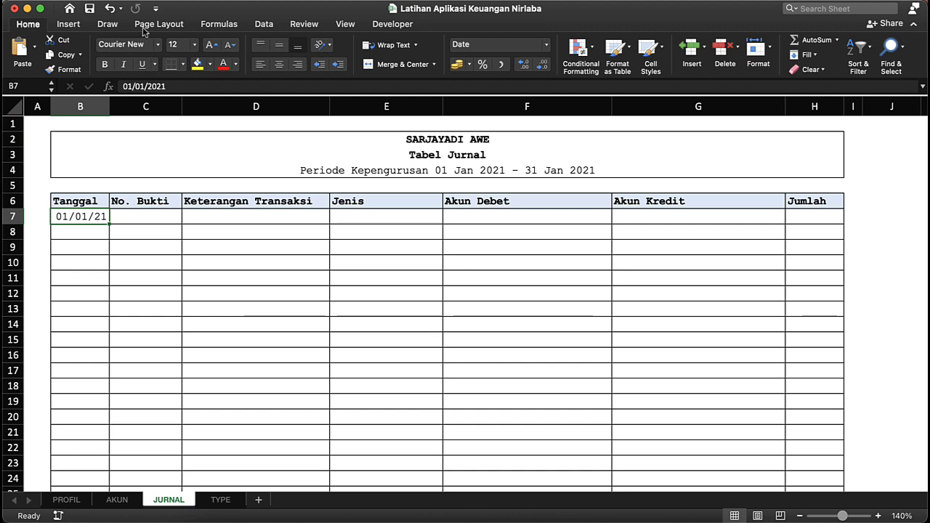
pyautogui.click(546, 45)
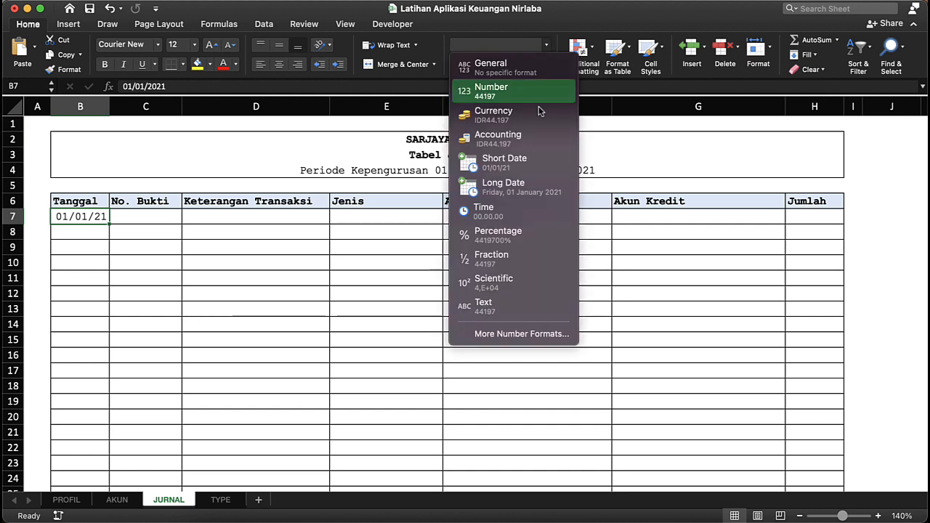
pyautogui.click(518, 336)
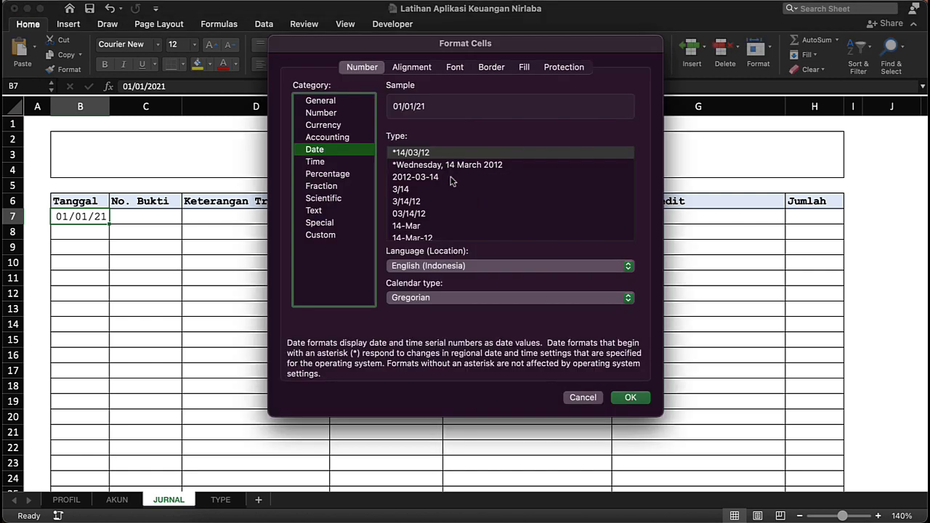
pyautogui.scroll(-5, 401, 214)
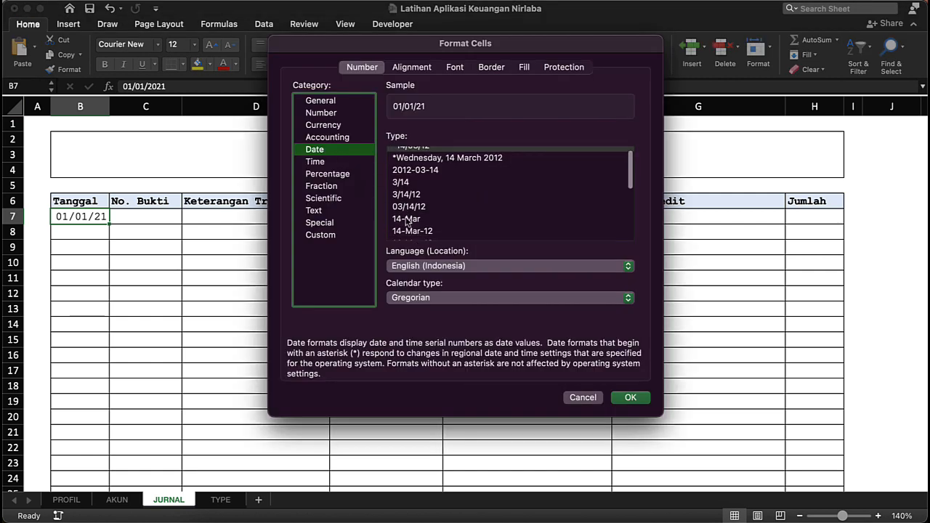
pyautogui.scroll(3, 407, 222)
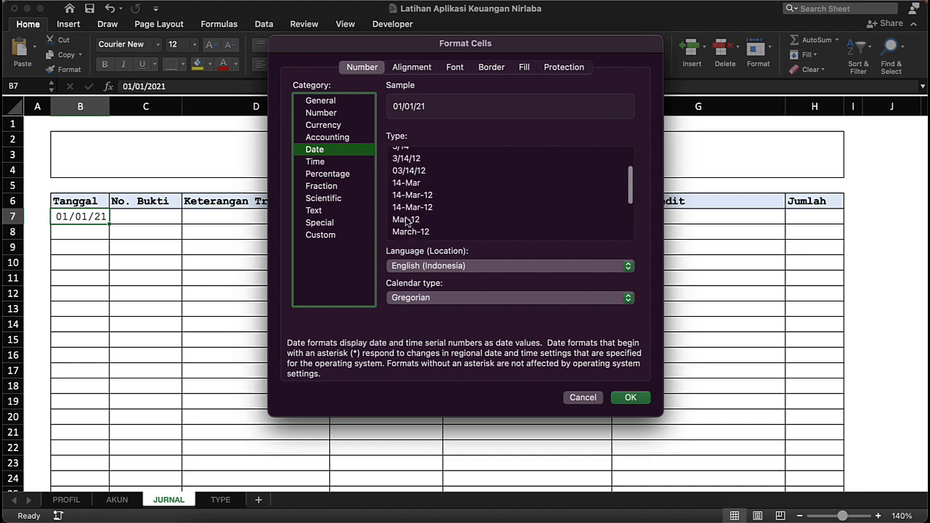
pyautogui.click(582, 397)
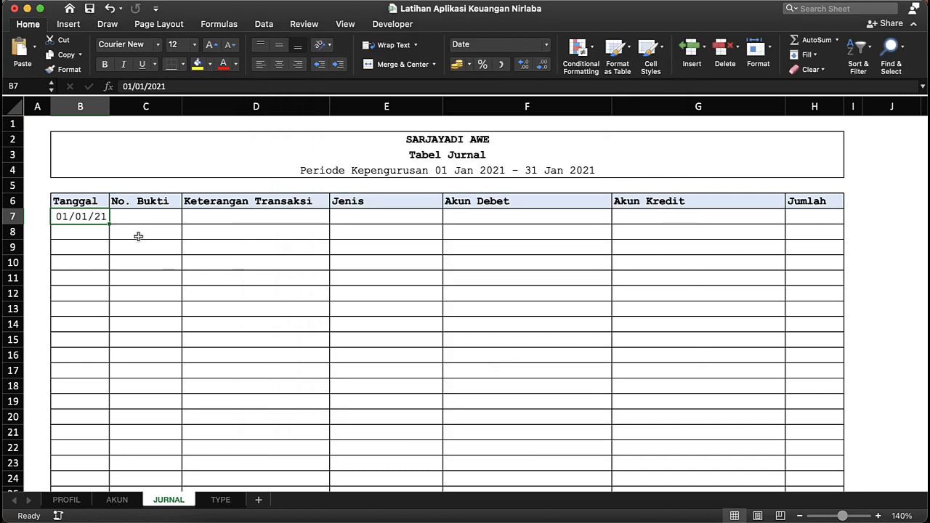
# Step: Enter the date 1/02/21 in cell B8 and check the entries in the Tanggal column
pyautogui.click(89, 234)
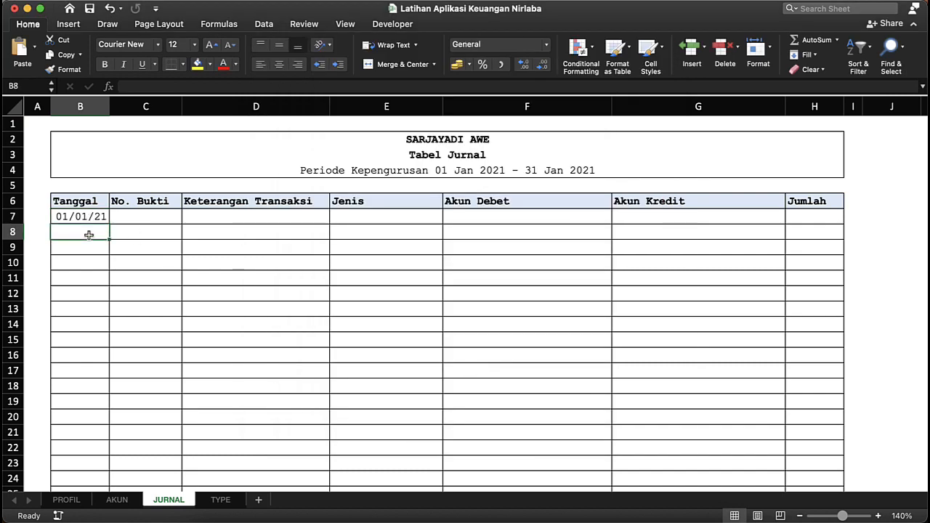
pyautogui.write('1')
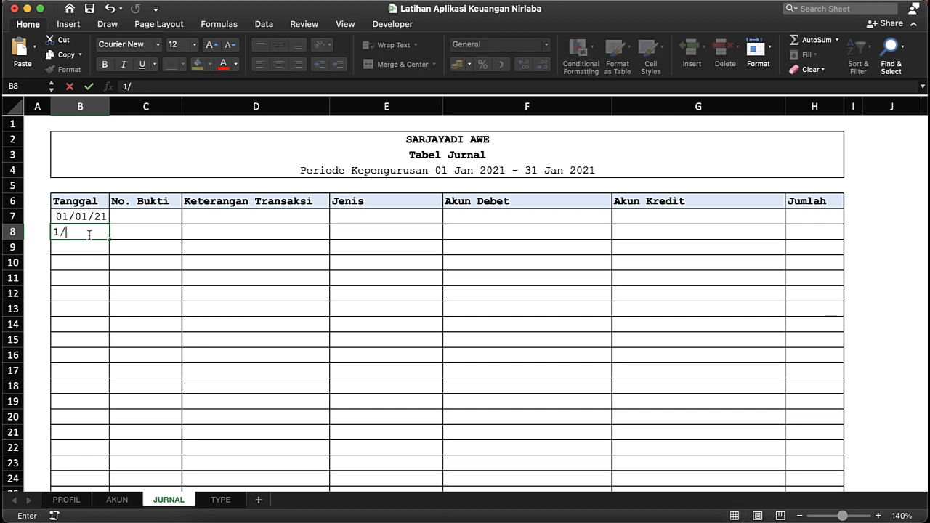
pyautogui.write('/02/21')
pyautogui.press('Return')
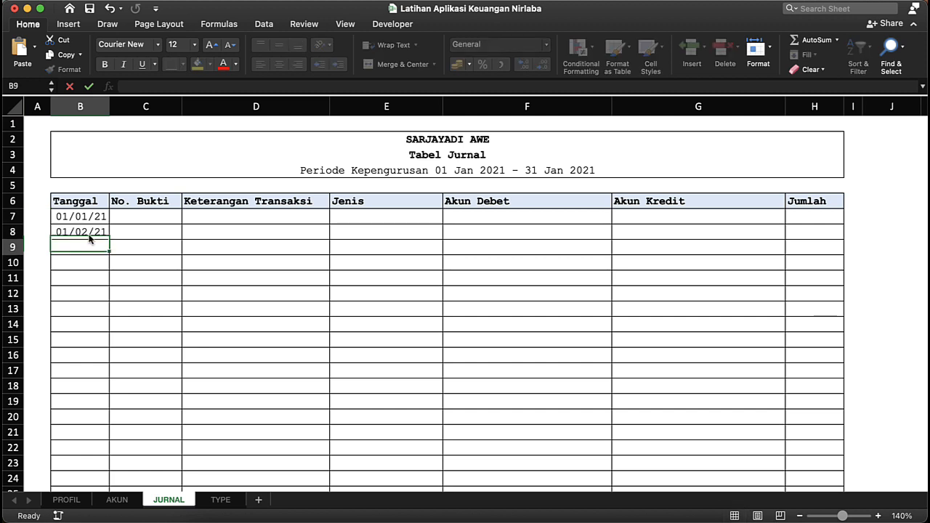
pyautogui.click(92, 234)
pyautogui.click(87, 251)
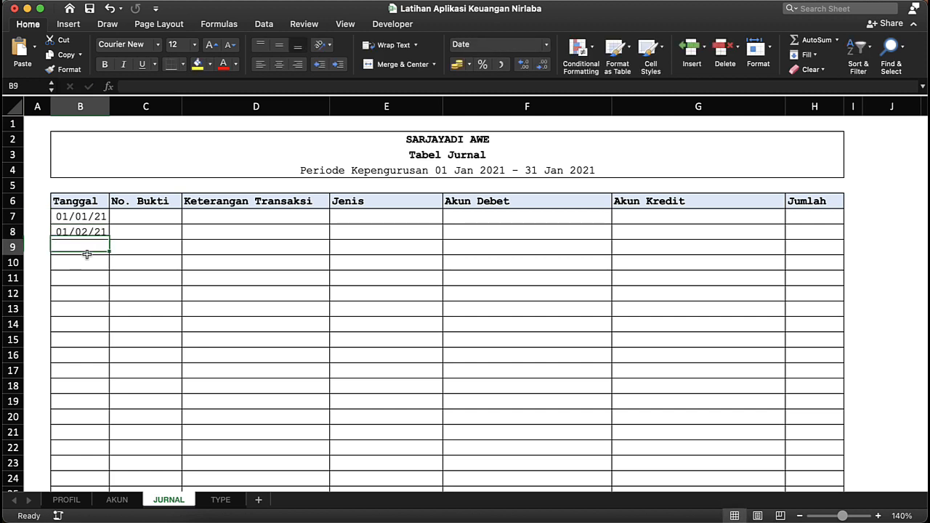
pyautogui.click(97, 232)
pyautogui.click(94, 217)
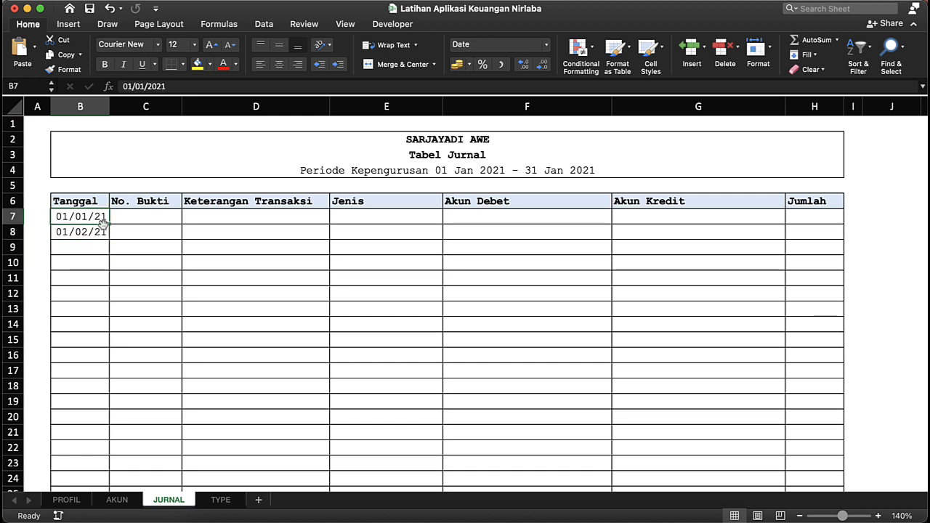
# Step: Enter the voucher numbers JU-01 in C7 and JU-02 in C8 under No. Bukti
pyautogui.click(137, 217)
pyautogui.write('JU')
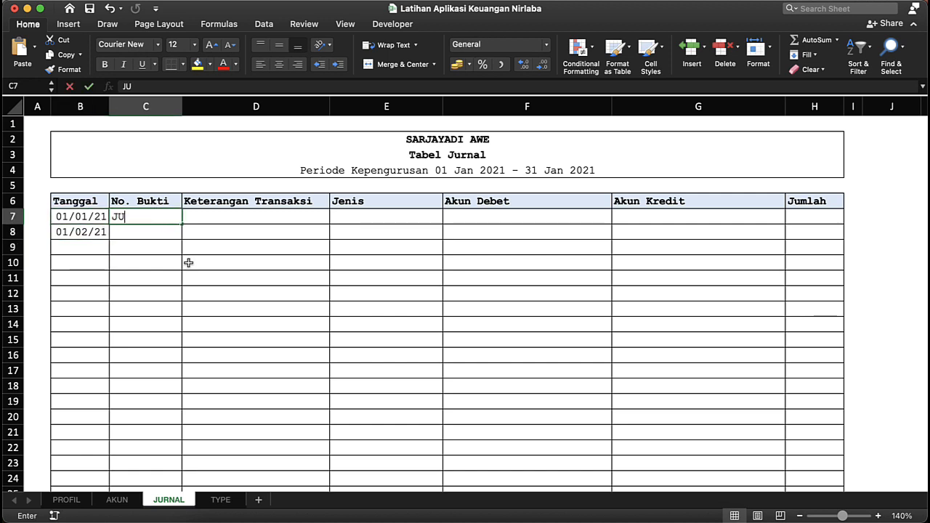
pyautogui.write('-01')
pyautogui.press('Return')
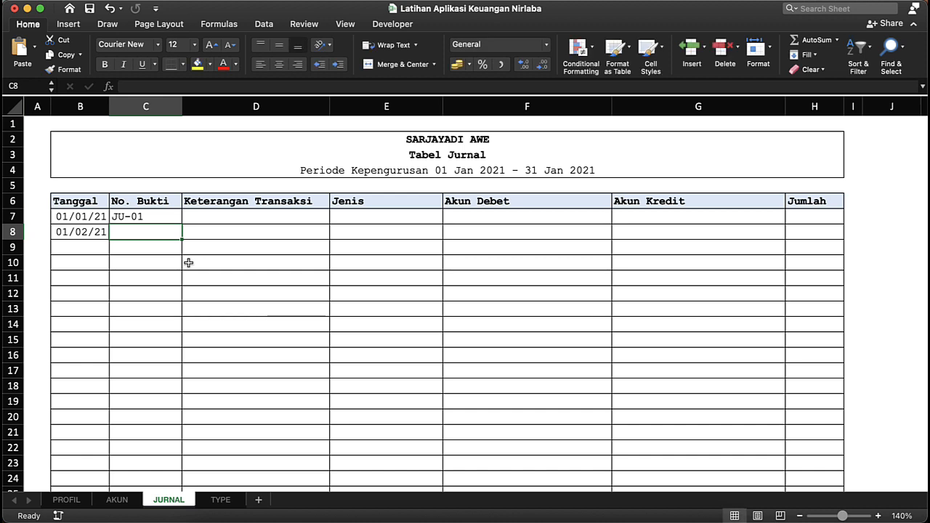
pyautogui.write('JU-02')
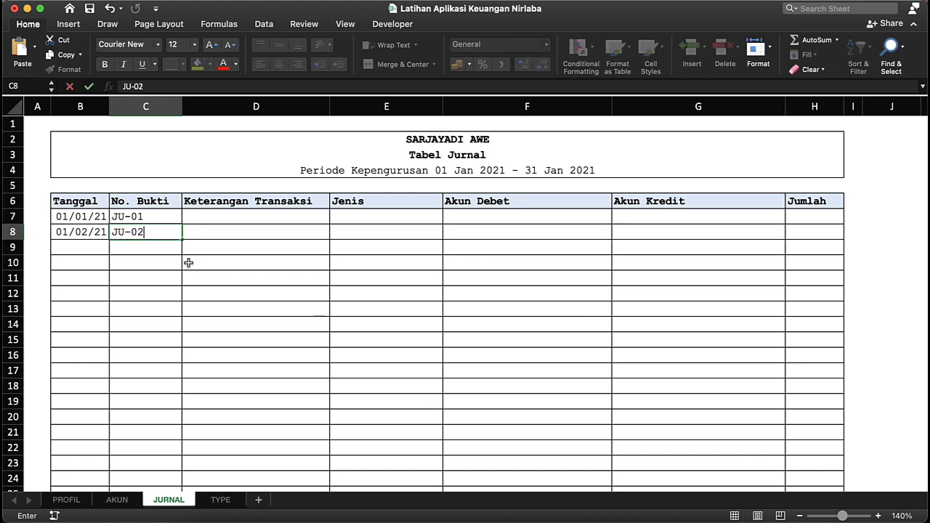
pyautogui.press('Return')
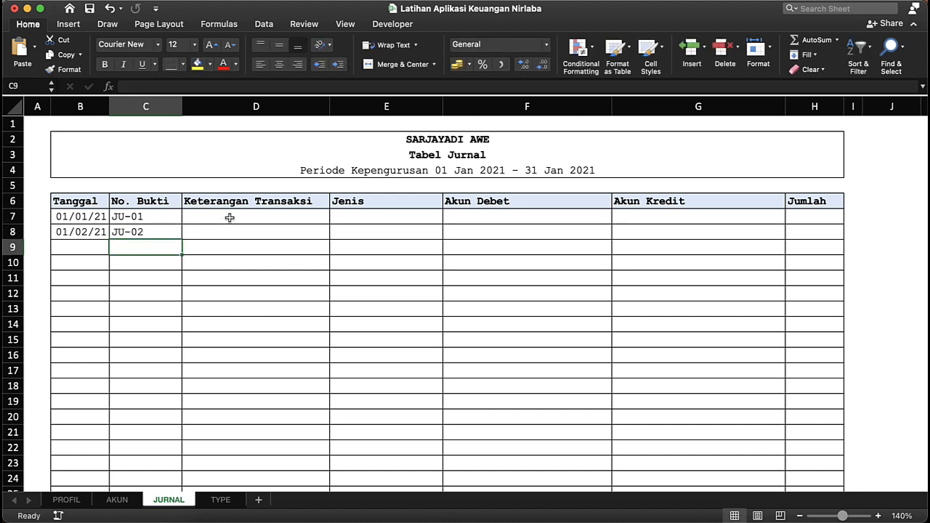
# Step: Enter the description Penerimaan Kas in cell D7 under Keterangan Transaksi
pyautogui.click(229, 217)
pyautogui.write('P')
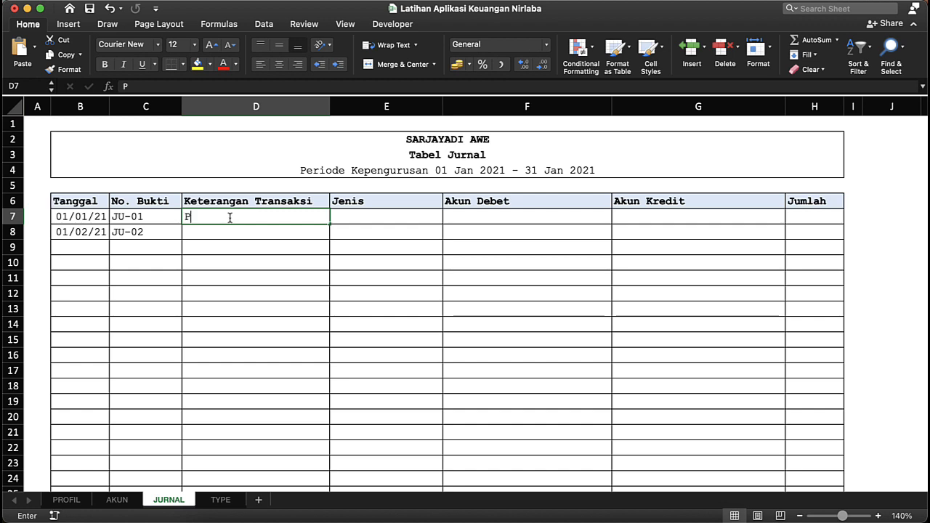
pyautogui.write('enerim')
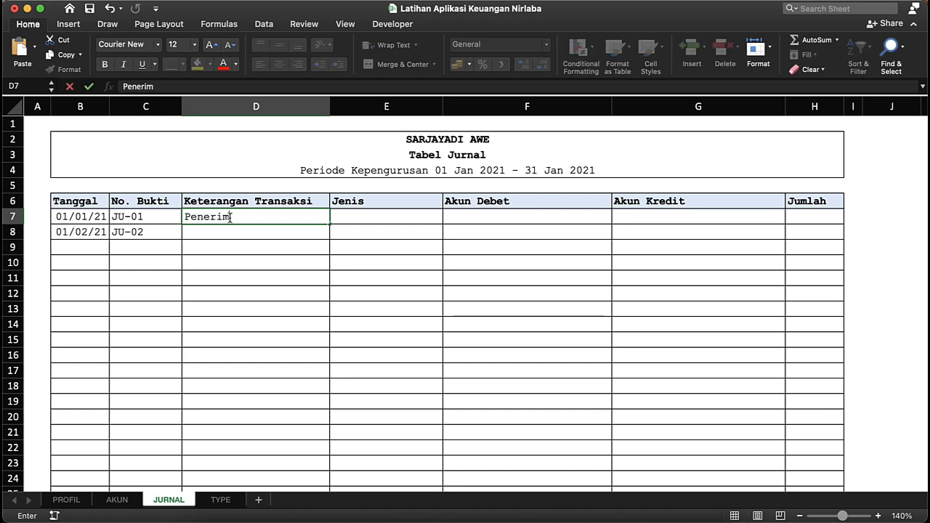
pyautogui.write('aan Kas da')
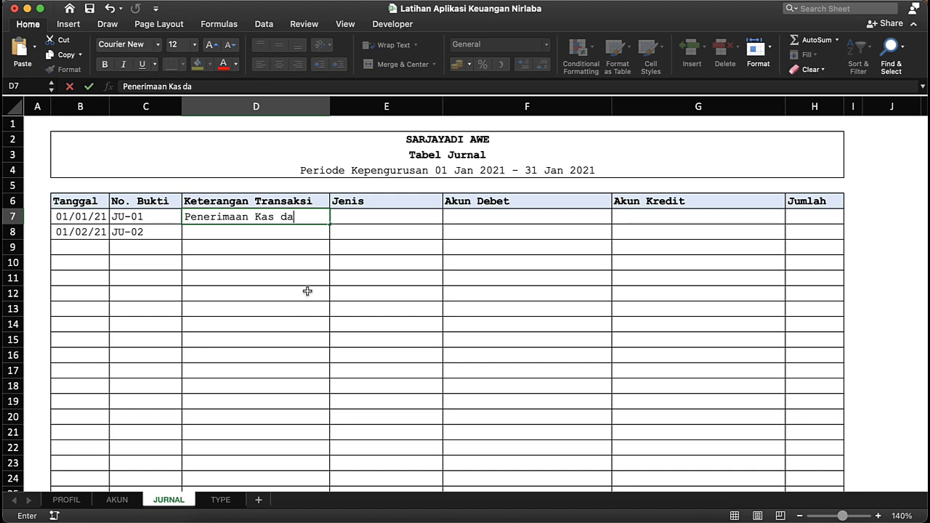
pyautogui.press('BackSpace')
pyautogui.press('BackSpace')
pyautogui.press('BackSpace')
pyautogui.press('Return')
# Step: Enter the description Pengeluaran Kas in cell D8 under Keterangan Transaksi
pyautogui.write('Pe')
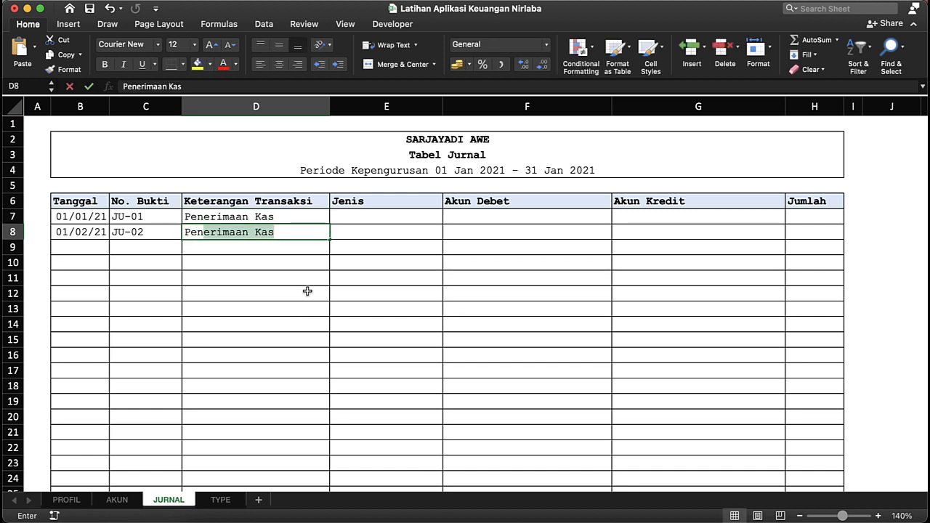
pyautogui.write('ngeluaran ')
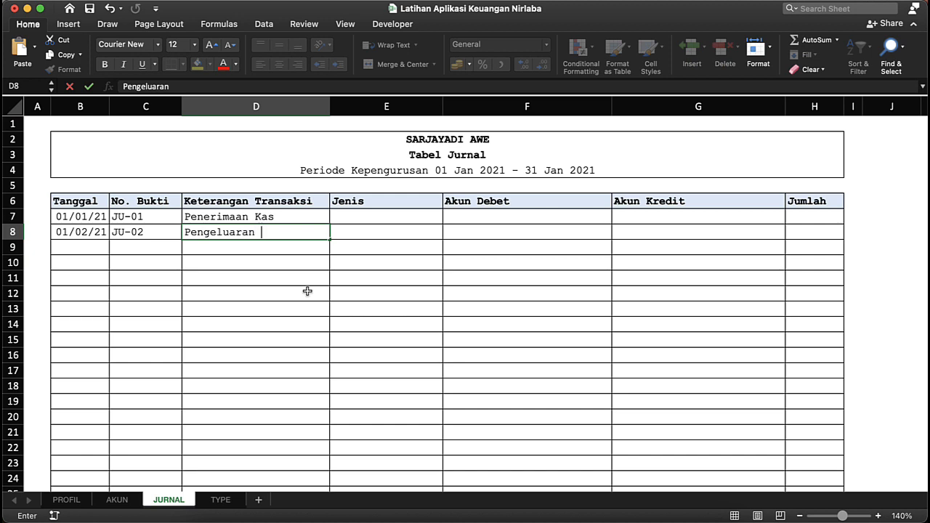
pyautogui.write('Kasa')
pyautogui.press('BackSpace')
pyautogui.press('Return')
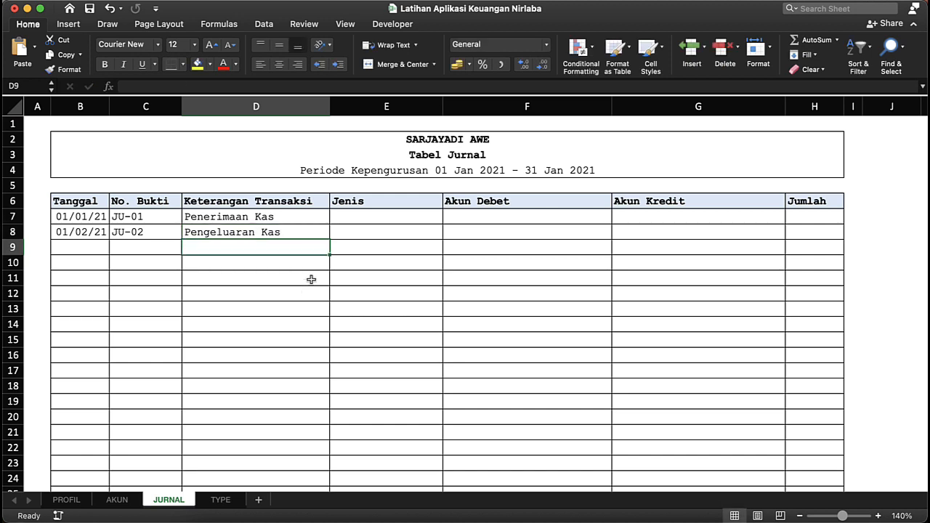
# Step: Set the Jenis of both transactions in E7 and E8 to Dengan Pembatasan
pyautogui.click(356, 213)
pyautogui.click(449, 217)
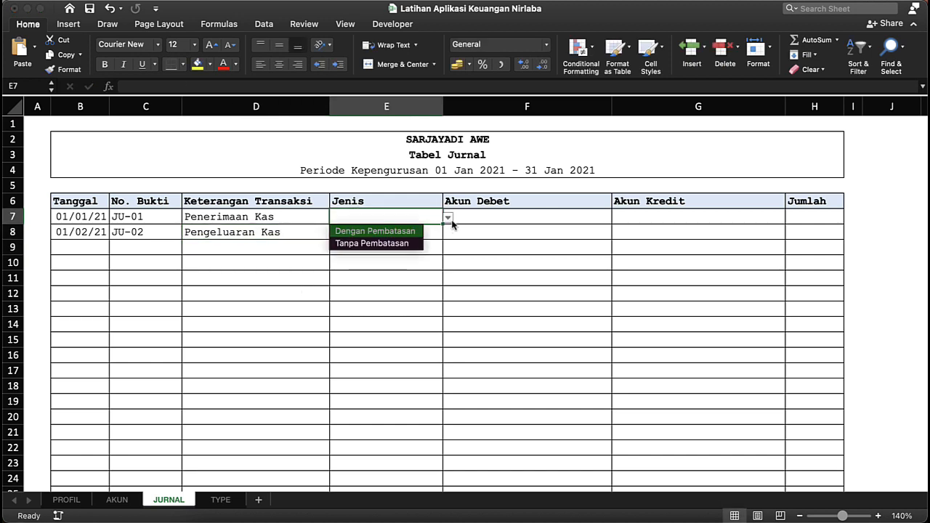
pyautogui.click(392, 231)
pyautogui.click(393, 234)
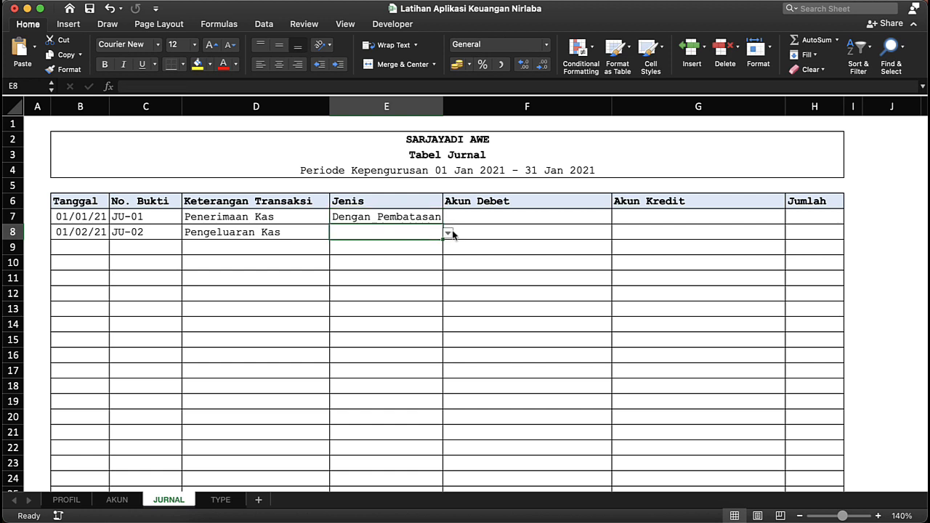
pyautogui.click(448, 233)
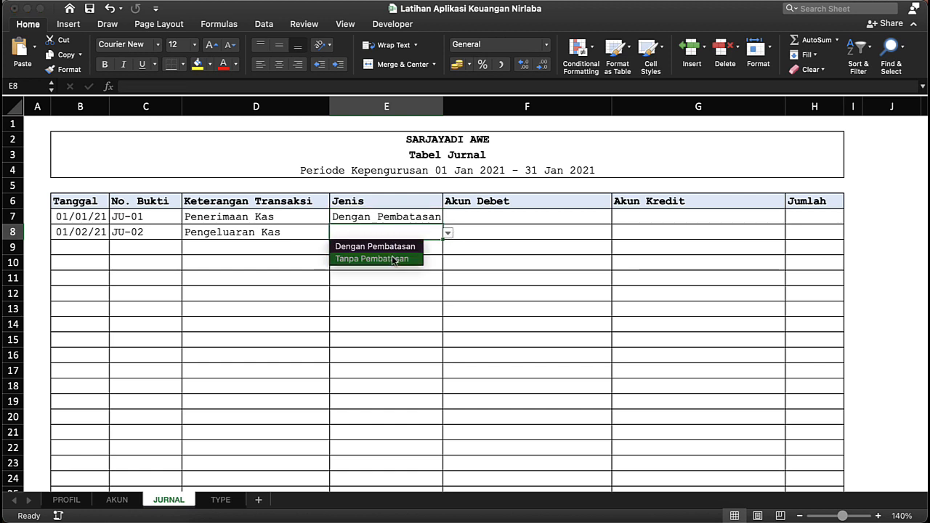
pyautogui.click(395, 248)
# Step: Copy the two transaction rows B7:E8 and paste them into the rows directly below, starting at B9
pyautogui.click(87, 217)
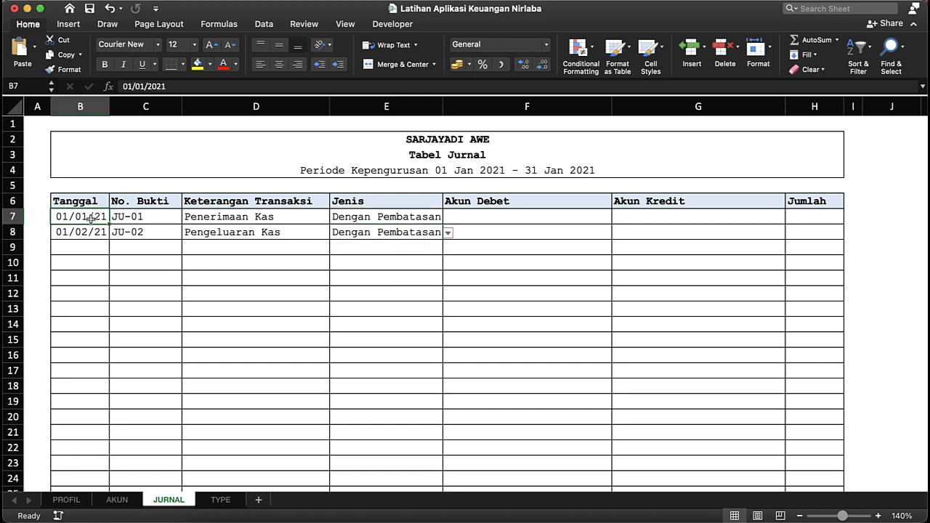
pyautogui.hotkey('shift', 'Right')
pyautogui.hotkey('shift', 'Right')
pyautogui.hotkey('shift', 'Right')
pyautogui.hotkey('shift', 'Down')
pyautogui.hotkey('shift', 'Down')
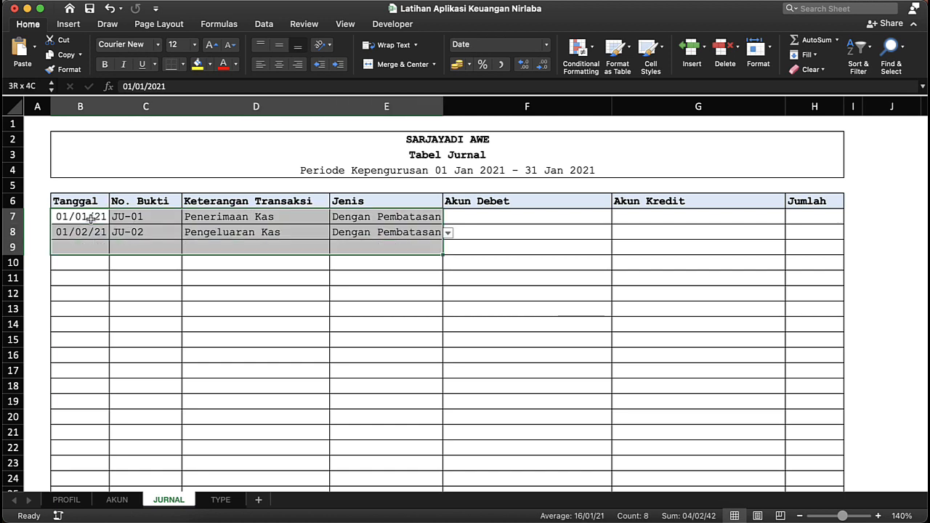
pyautogui.hotkey('shift', 'Up')
pyautogui.press('super+c')
pyautogui.click(93, 248)
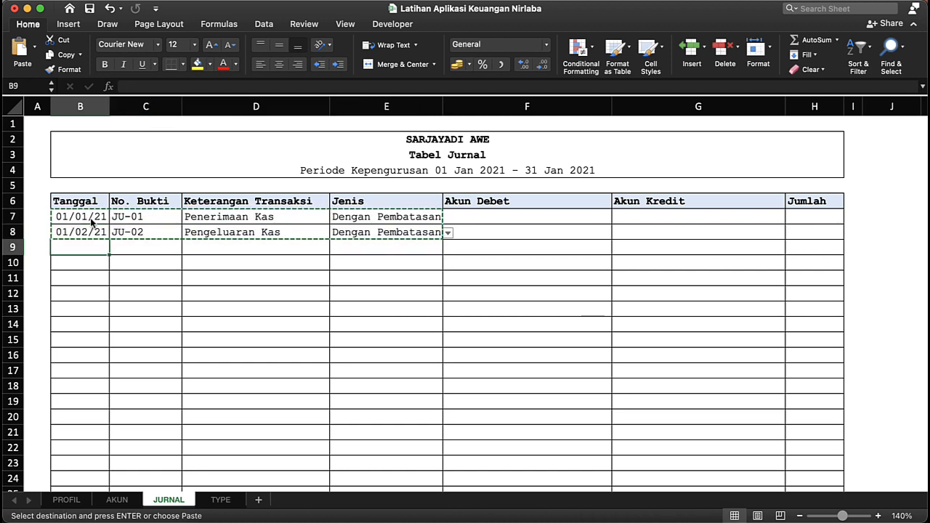
pyautogui.press('super+v')
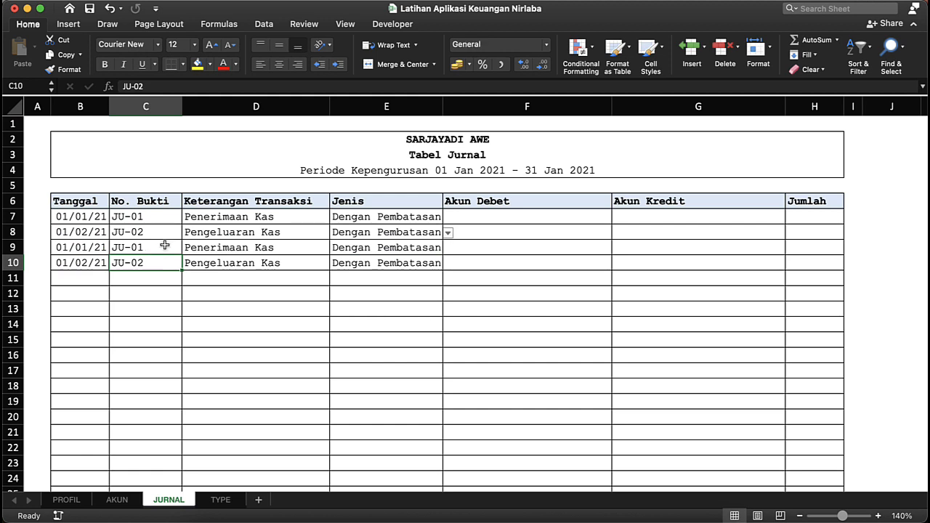
# Step: Change the voucher numbers of the copied rows to JU-03 in C9 and JU-04 in C10
pyautogui.click(167, 244)
pyautogui.write('JU-0')
pyautogui.write('3')
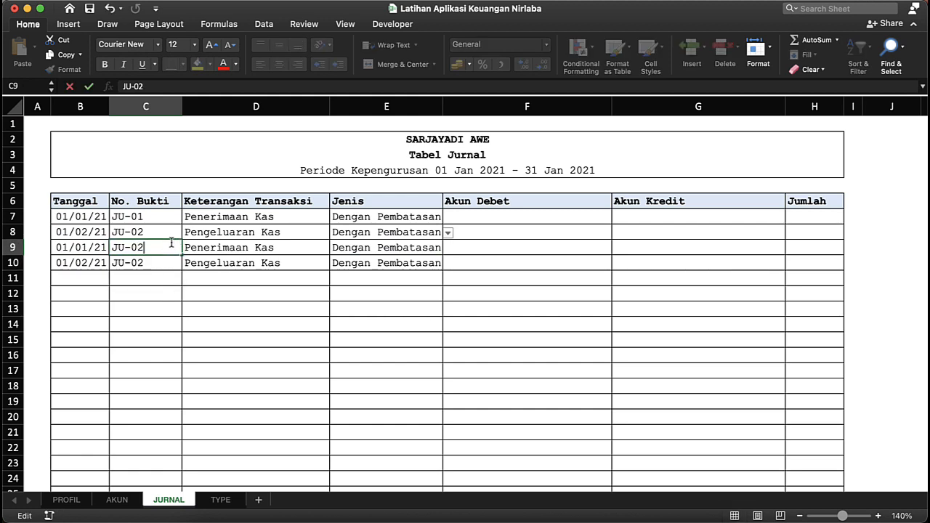
pyautogui.press('BackSpace')
pyautogui.write('4')
pyautogui.press('BackSpace')
pyautogui.write('3')
pyautogui.press('Return')
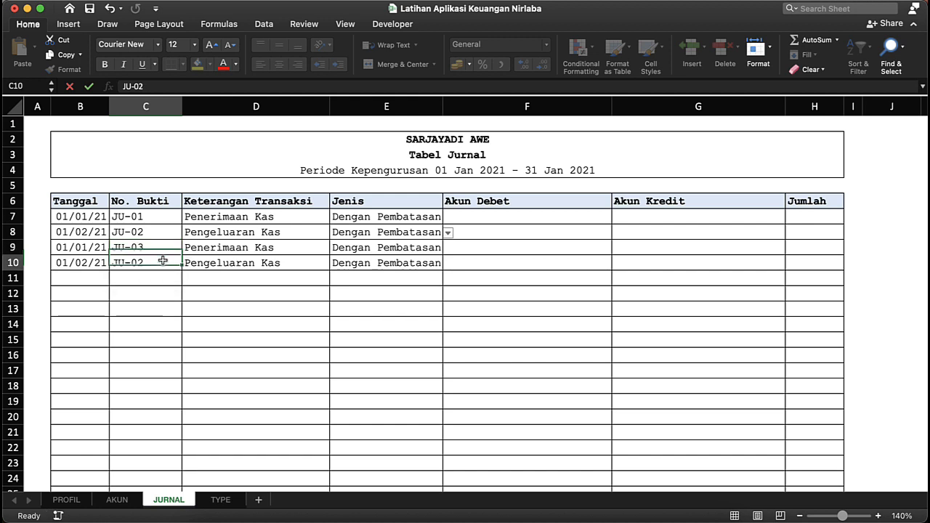
pyautogui.write('JU-04')
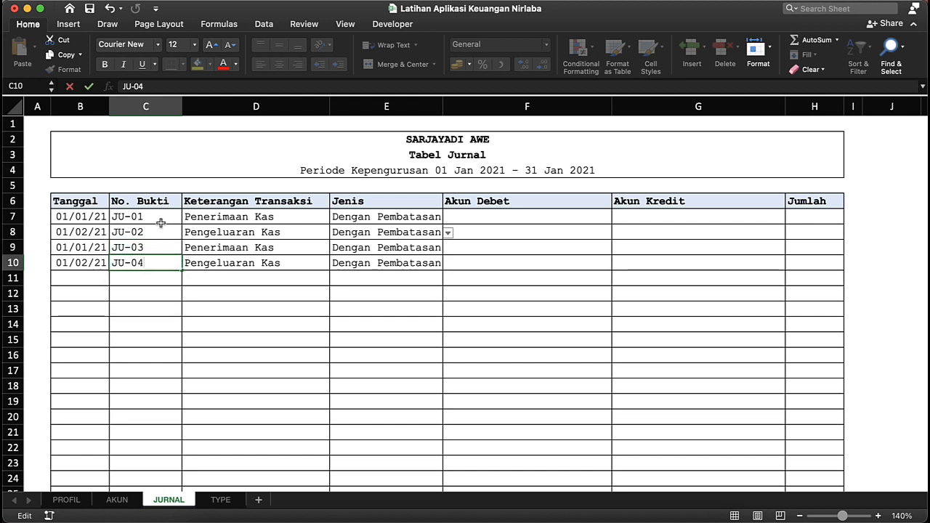
pyautogui.click(160, 222)
# Step: Replace the date in B8 with a copy of the date 01/01/21 from B9
pyautogui.click(156, 231)
pyautogui.doubleClick(142, 231)
pyautogui.doubleClick(100, 232)
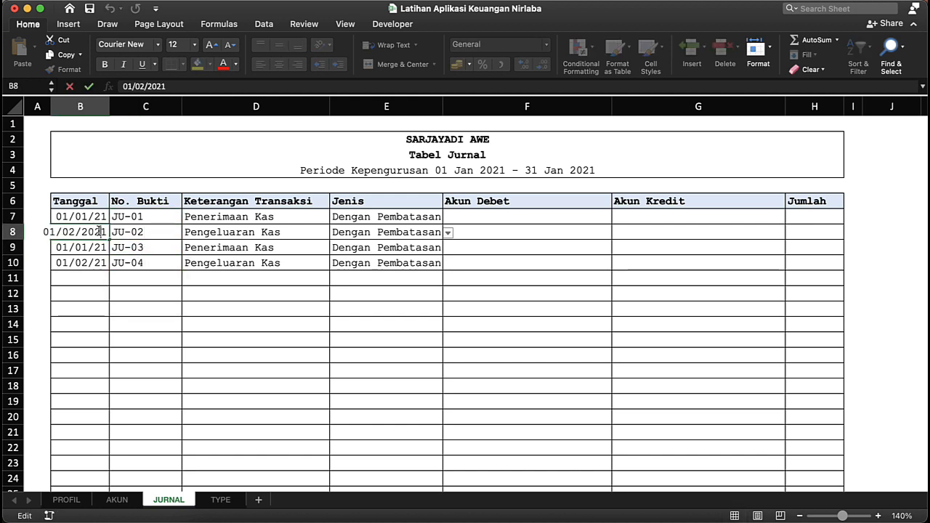
pyautogui.click(94, 247)
pyautogui.press('super+c')
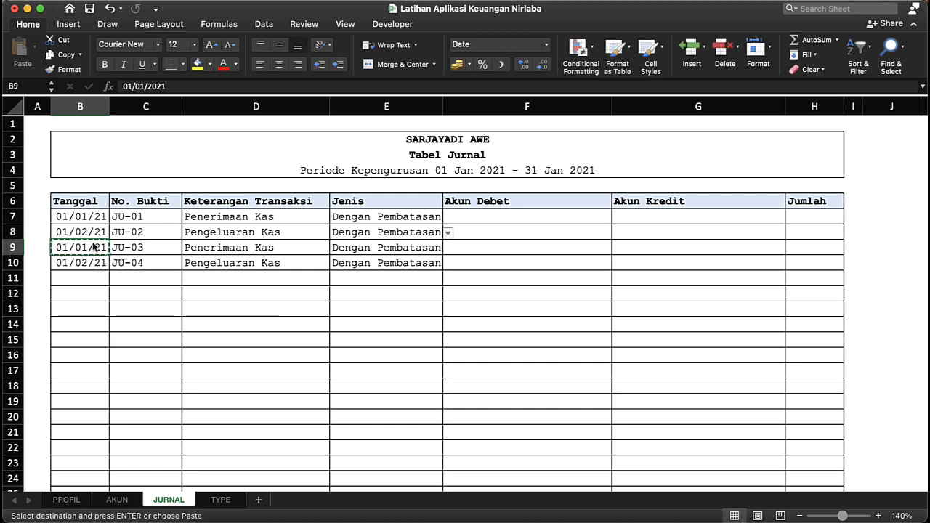
pyautogui.press('Up')
pyautogui.press('Return')
# Step: Replace the date in B9 with a copy of the date 01/02/21 from B10 and check the Tanggal entries
pyautogui.click(93, 247)
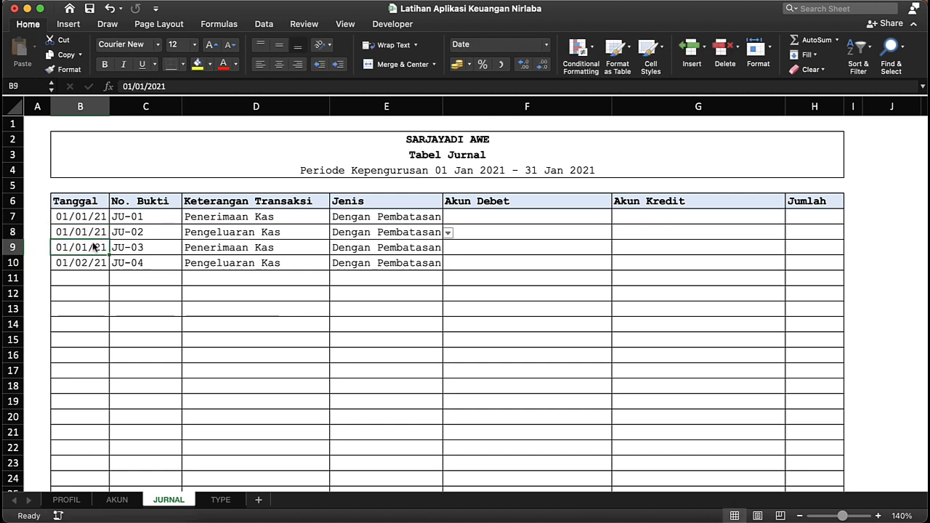
pyautogui.press('Down')
pyautogui.press('super+c')
pyautogui.press('Up')
pyautogui.press('Return')
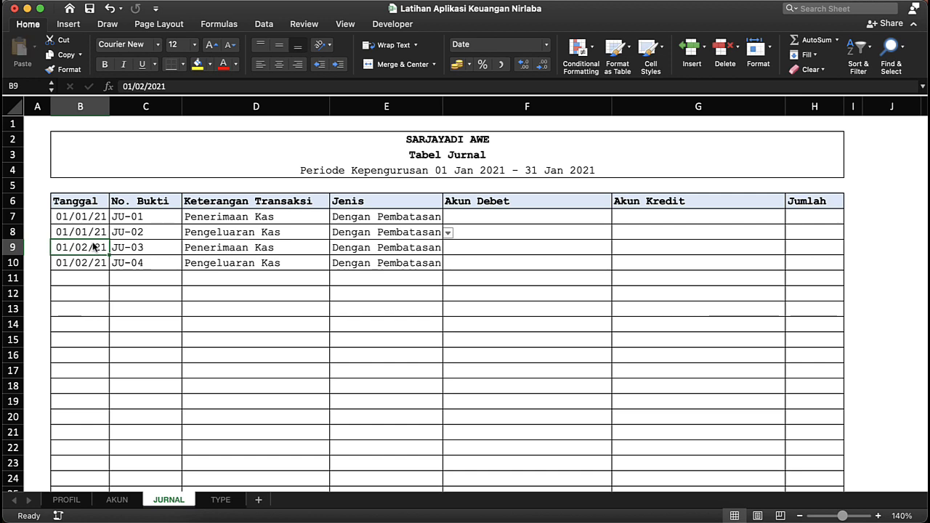
pyautogui.click(120, 262)
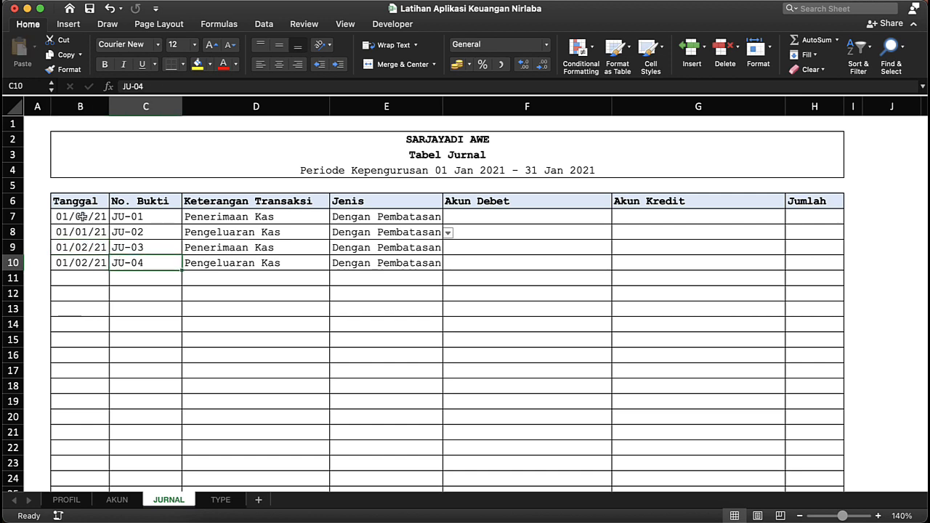
pyautogui.moveTo(82, 217); pyautogui.dragTo(84, 231)
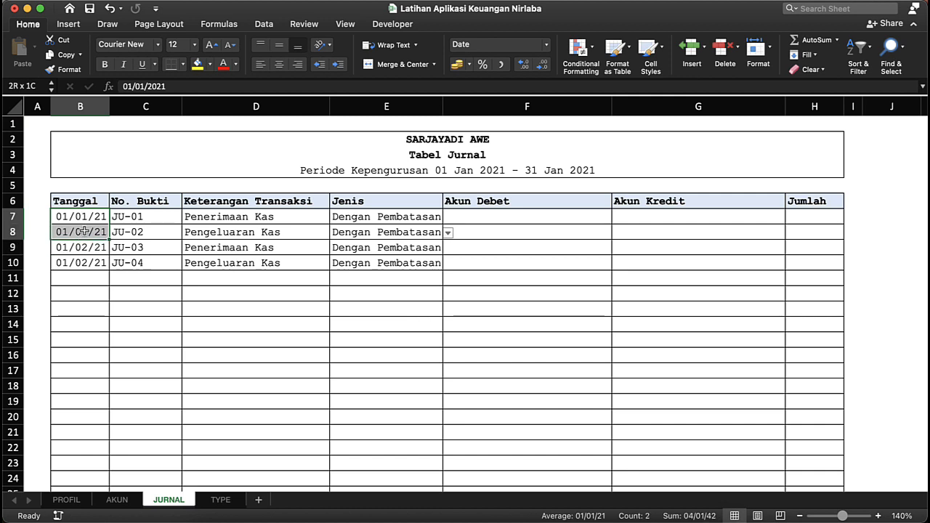
pyautogui.click(85, 246)
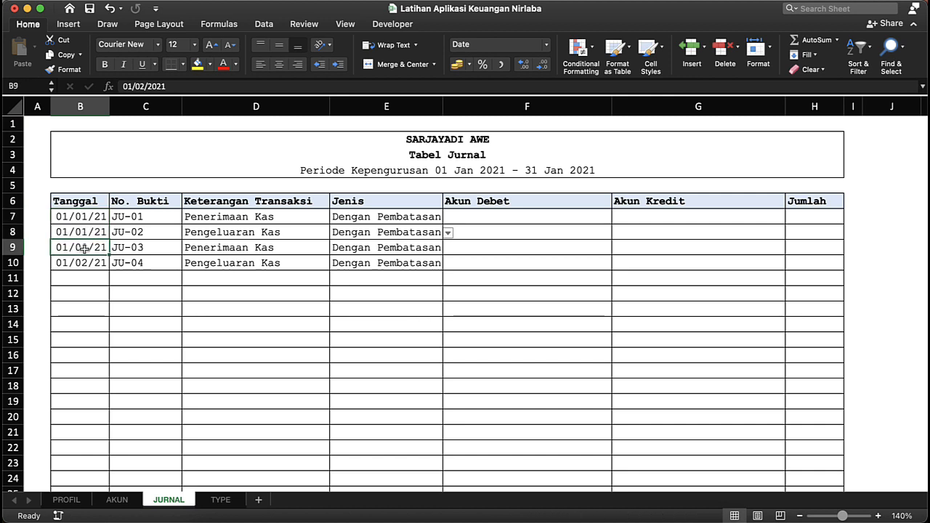
# Step: Set the Akun Debet of transaction JU-01 in F7 to 1-101 | Kas Tunai
pyautogui.click(258, 233)
pyautogui.click(527, 218)
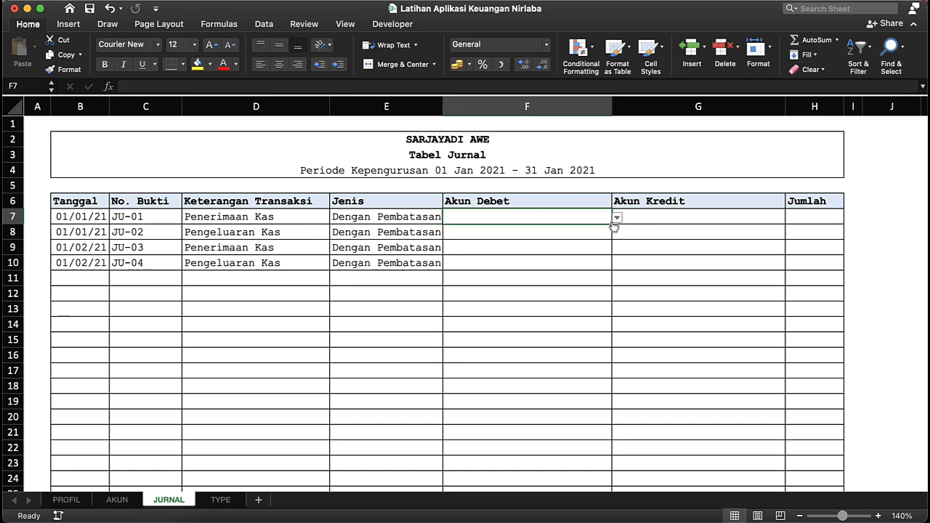
pyautogui.click(617, 218)
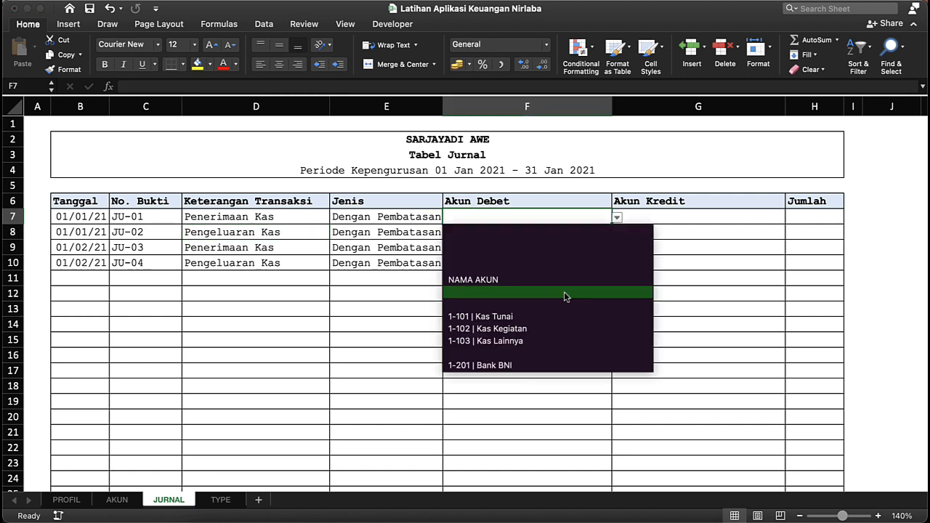
pyautogui.click(530, 318)
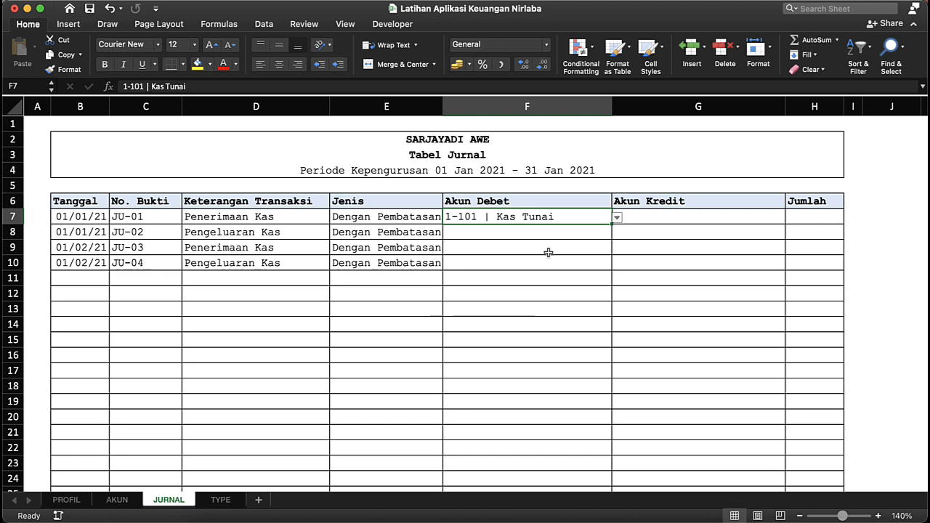
# Step: Set the Akun Kredit of transaction JU-01 in G7 to 4-101 | Pendapatan Bazar and check both accounts
pyautogui.click(659, 211)
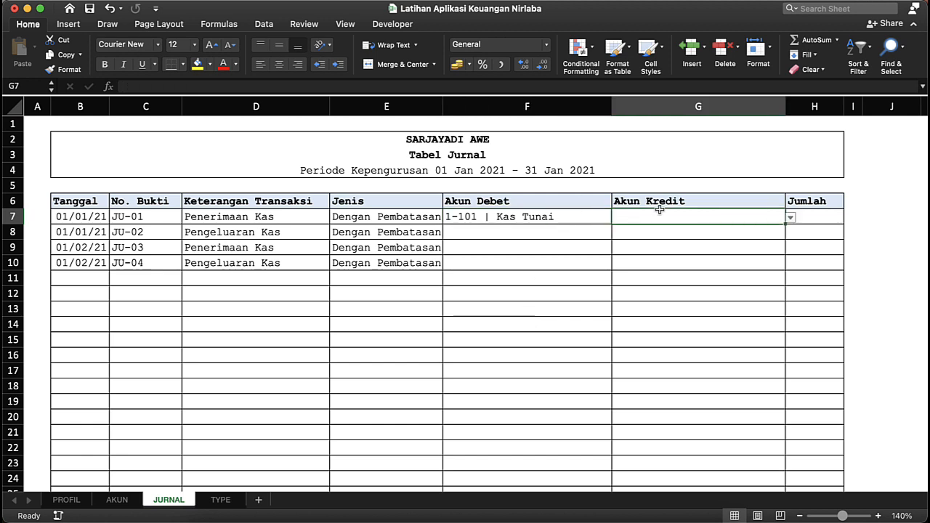
pyautogui.click(789, 218)
pyautogui.scroll(-3, 651, 307)
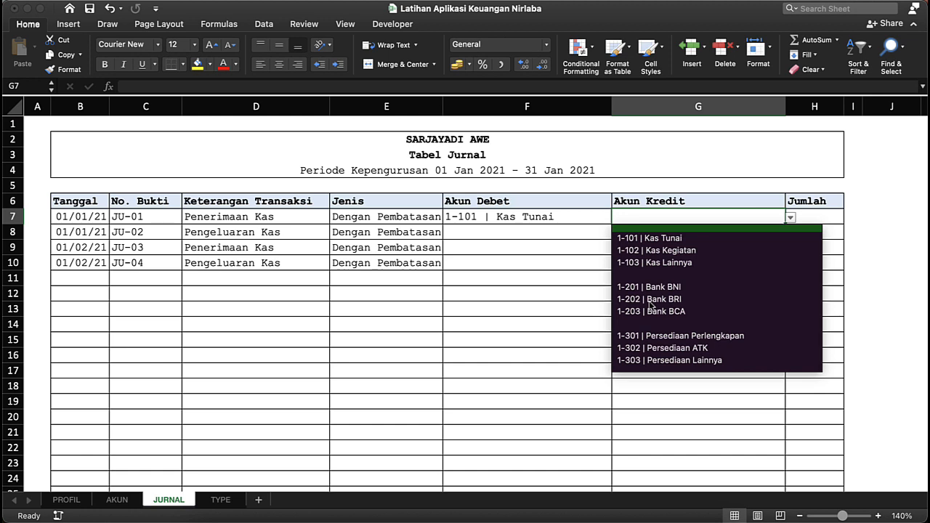
pyautogui.scroll(-2, 653, 293)
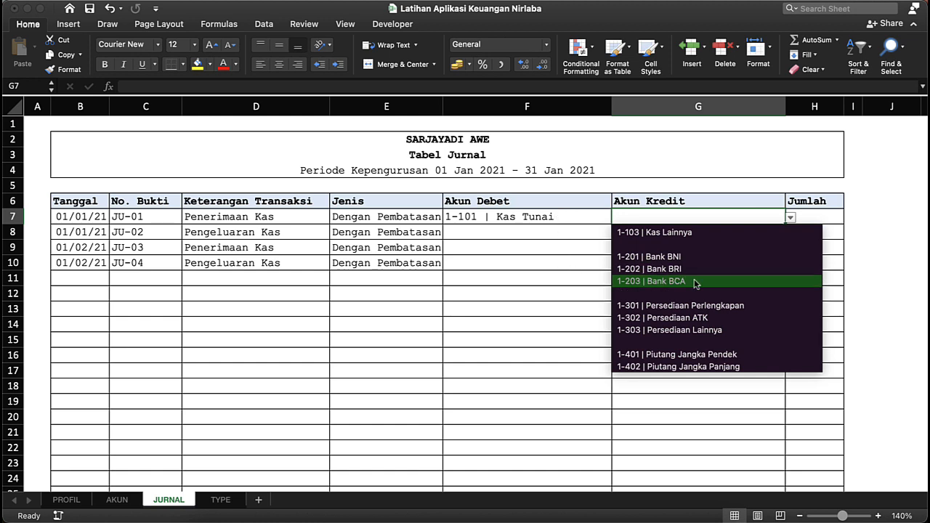
pyautogui.scroll(-15, 683, 326)
pyautogui.scroll(-10, 683, 326)
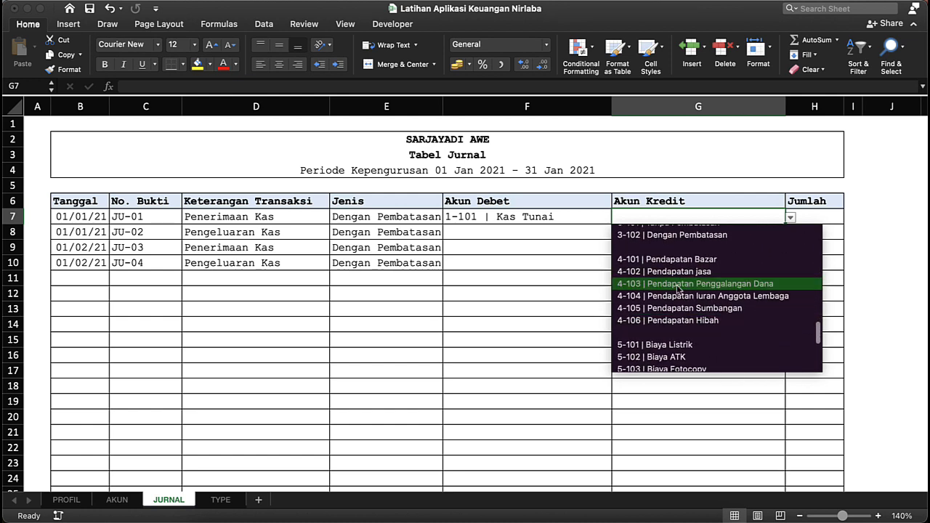
pyautogui.click(668, 261)
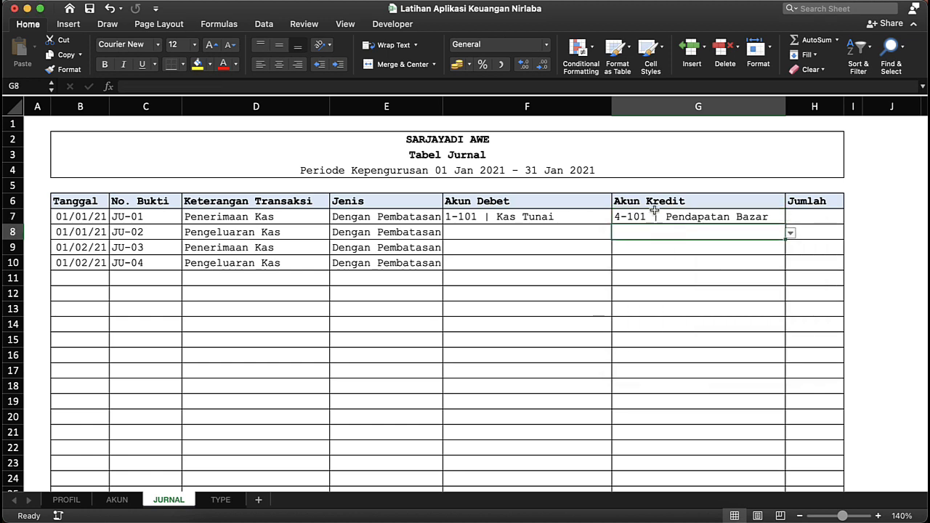
pyautogui.click(553, 213)
pyautogui.click(644, 219)
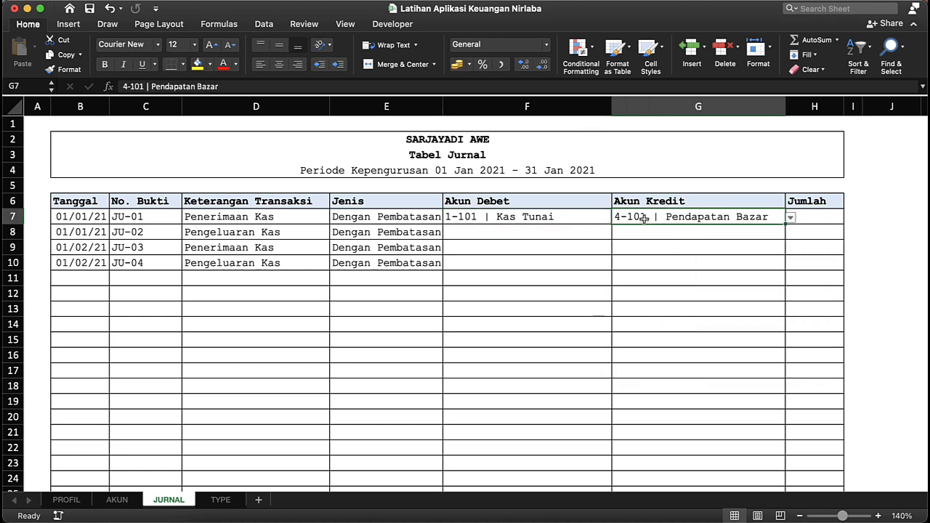
# Step: Set the Akun Debet of transaction JU-02 in F8 to 5-101 | Biaya Listrik
pyautogui.click(572, 231)
pyautogui.click(377, 235)
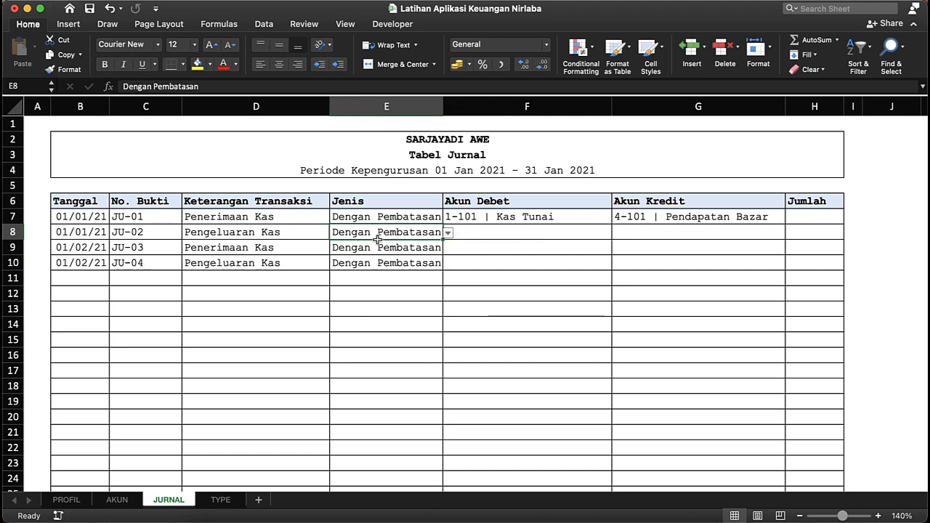
pyautogui.click(476, 234)
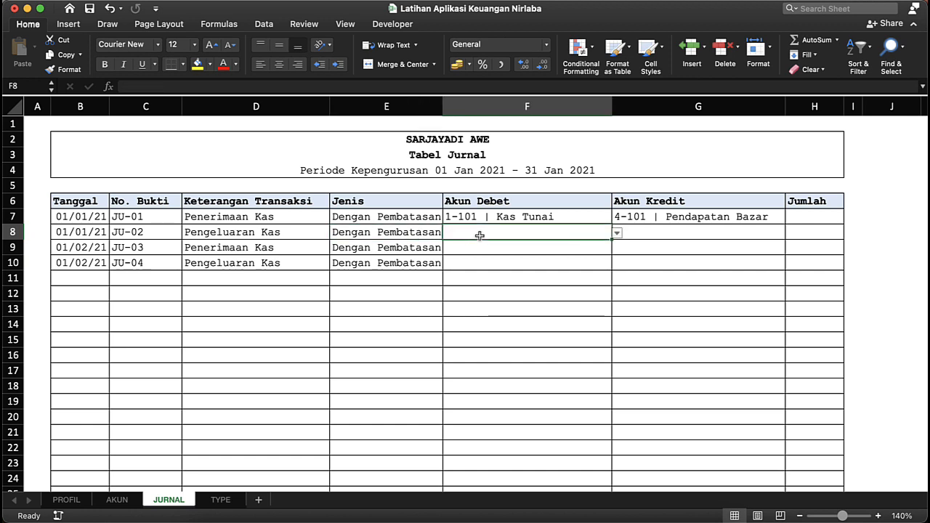
pyautogui.click(616, 233)
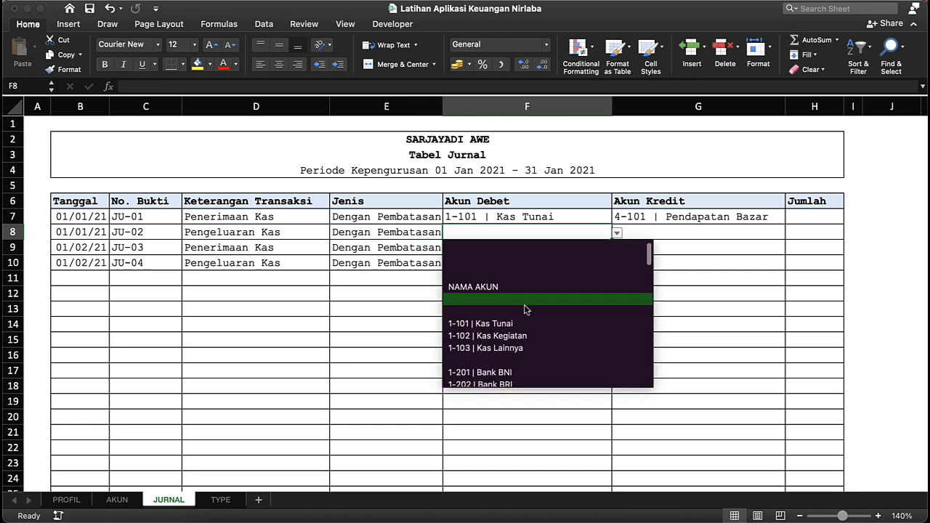
pyautogui.scroll(-3, 526, 310)
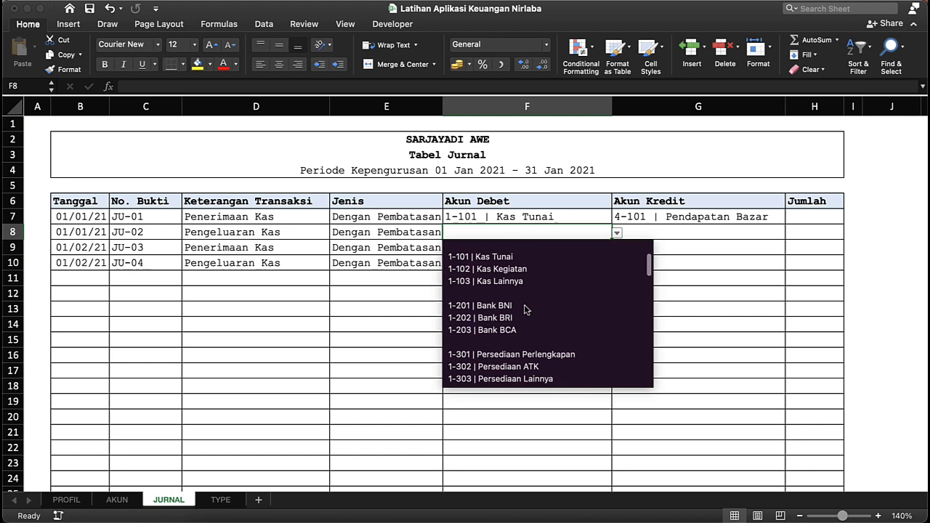
pyautogui.scroll(-1, 526, 309)
pyautogui.scroll(3, 526, 309)
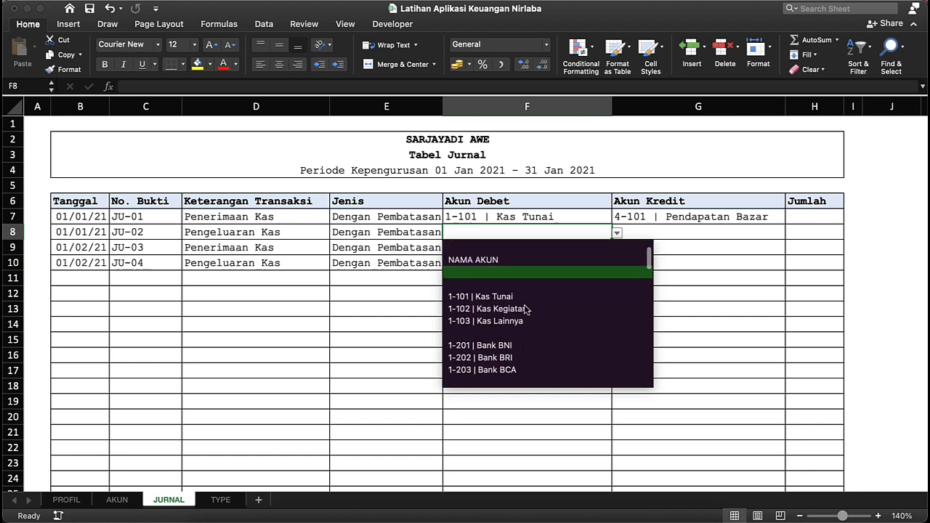
pyautogui.scroll(-10, 526, 310)
pyautogui.scroll(-10, 526, 310)
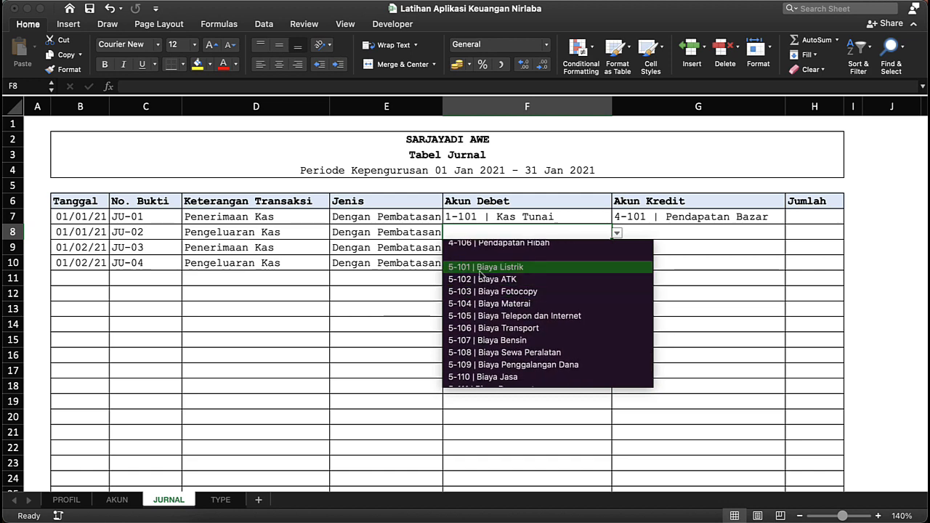
pyautogui.click(481, 268)
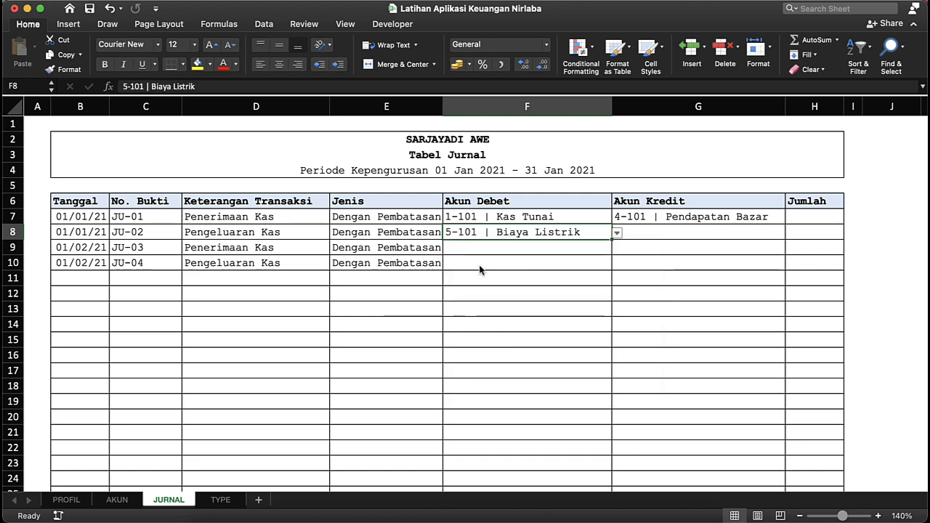
pyautogui.click(646, 236)
pyautogui.click(792, 236)
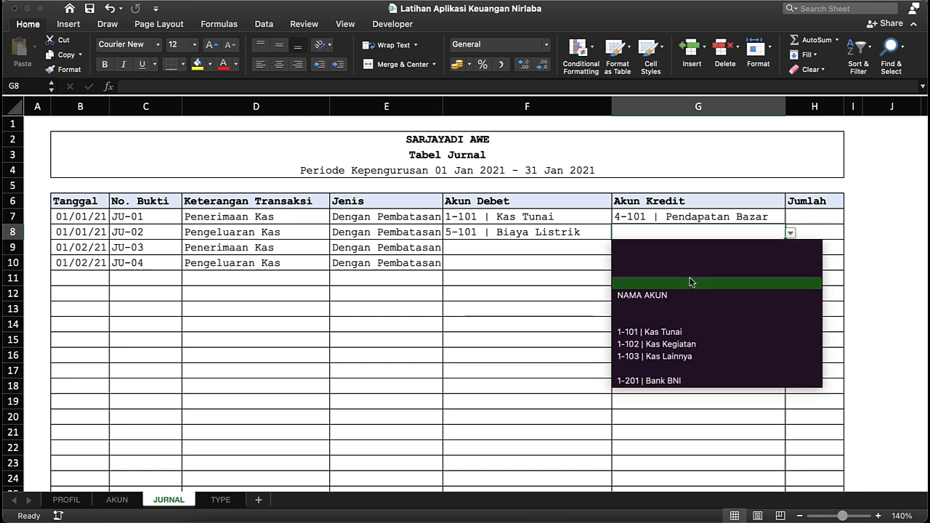
pyautogui.scroll(-1, 685, 338)
pyautogui.scroll(-2, 686, 341)
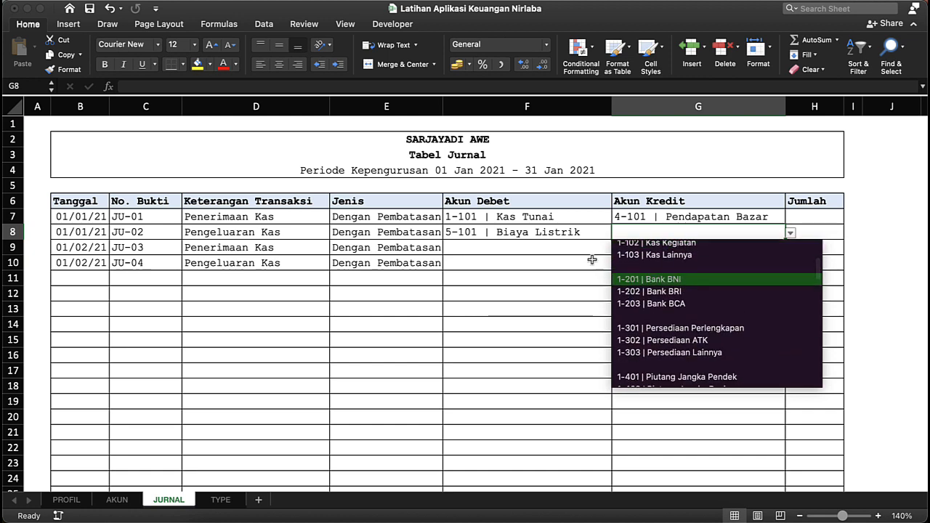
pyautogui.press('Escape')
# Step: Set the Akun Debet of transaction JU-02 in F8 to 5-102 | Biaya ATK
pyautogui.click(605, 231)
pyautogui.click(617, 232)
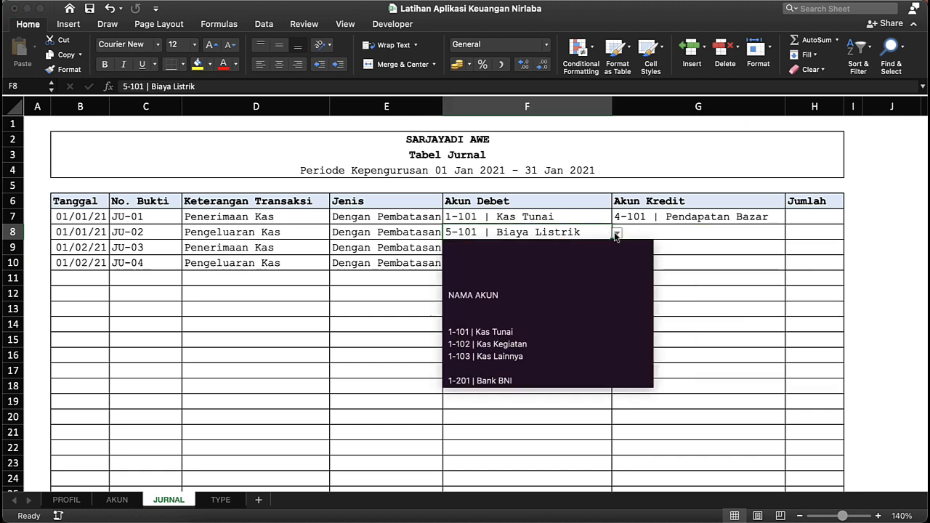
pyautogui.scroll(-5, 566, 349)
pyautogui.scroll(-8, 568, 355)
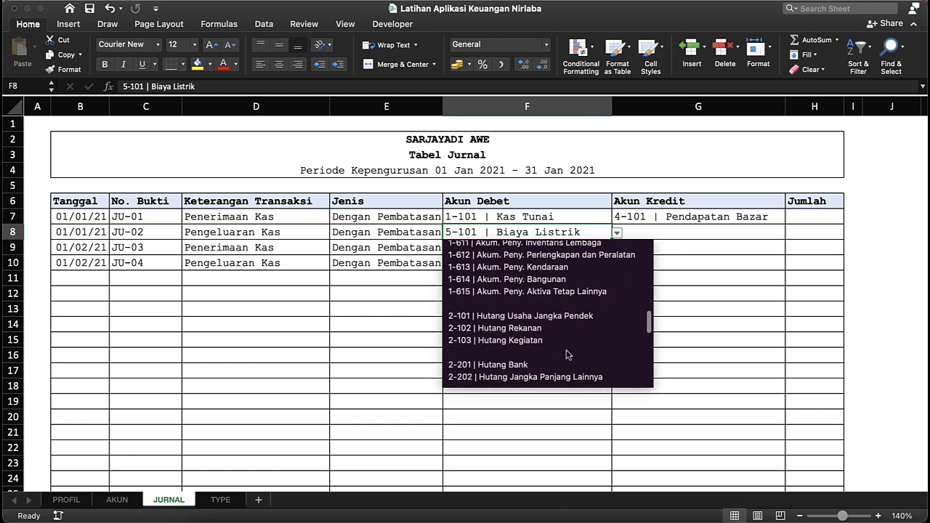
pyautogui.scroll(-1, 567, 354)
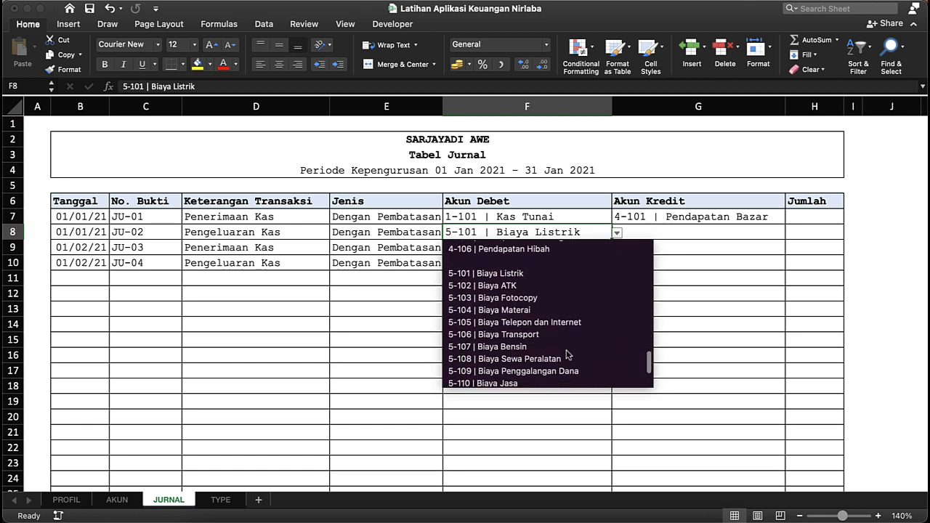
pyautogui.click(512, 286)
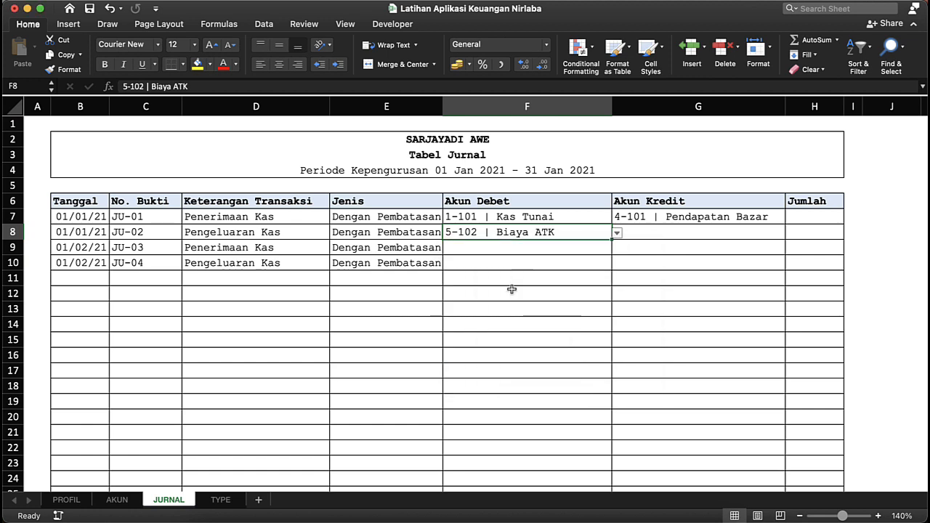
pyautogui.click(674, 231)
pyautogui.click(790, 233)
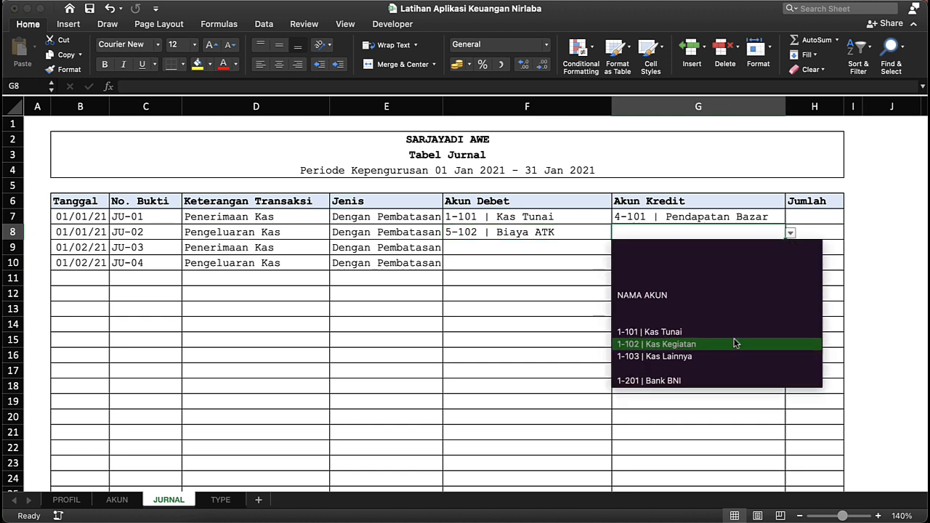
pyautogui.scroll(-3, 735, 343)
pyautogui.click(563, 211)
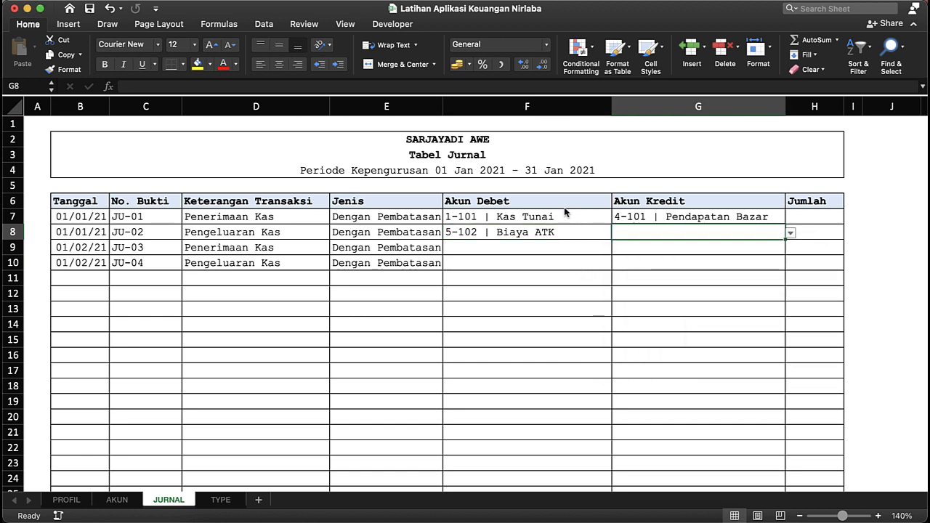
# Step: Copy 1-101 | Kas Tunai from F7 into G8 as the Akun Kredit of transaction JU-02
pyautogui.click(568, 212)
pyautogui.press('super+c')
pyautogui.press('Right')
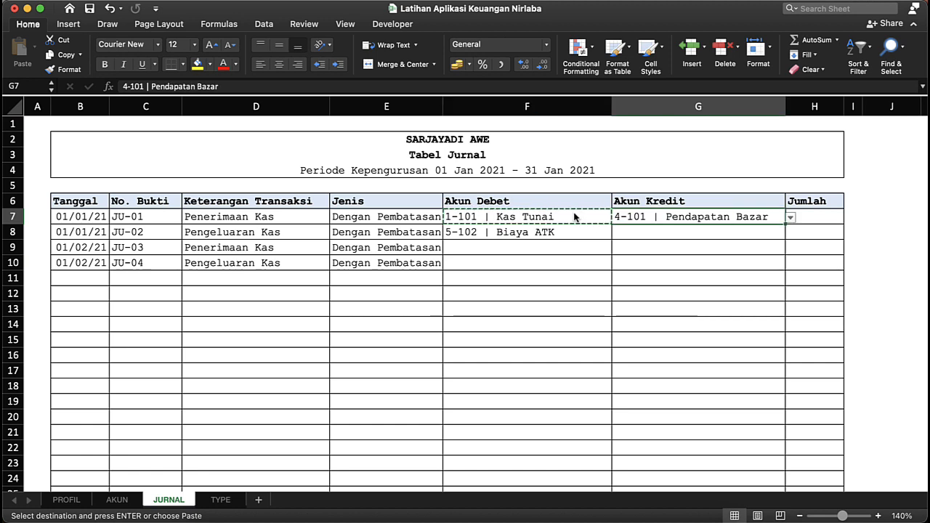
pyautogui.press('Down')
pyautogui.press('super+v')
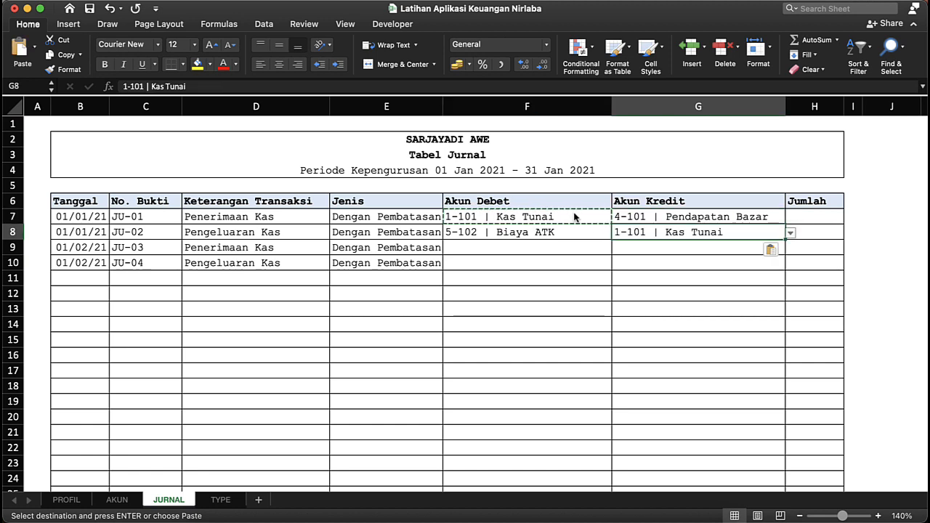
# Step: Copy the debit and credit accounts in F7:G8 to F9:G10 for transactions JU-03 and JU-04
pyautogui.click(526, 206)
pyautogui.click(525, 210)
pyautogui.hotkey('shift', 'Right')
pyautogui.hotkey('shift', 'Down')
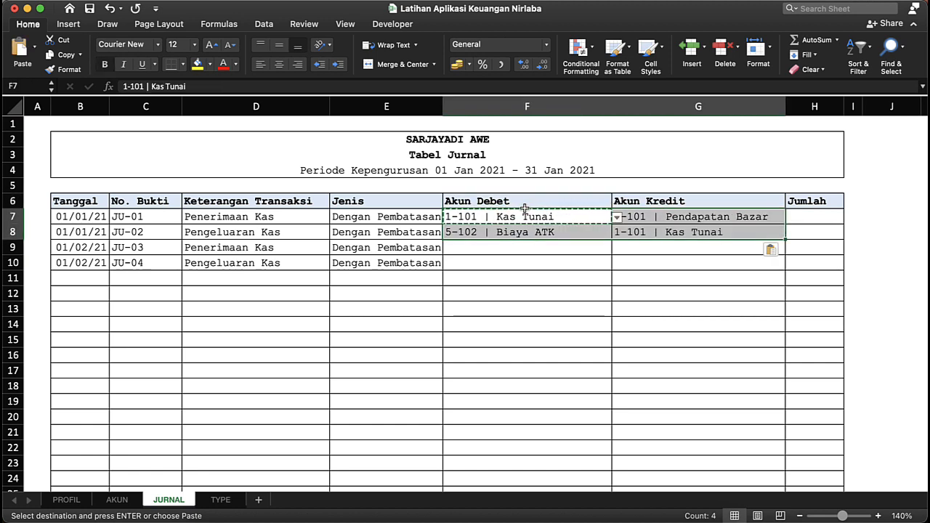
pyautogui.press('super+c')
pyautogui.press('Down')
pyautogui.press('Down')
pyautogui.press('super+v')
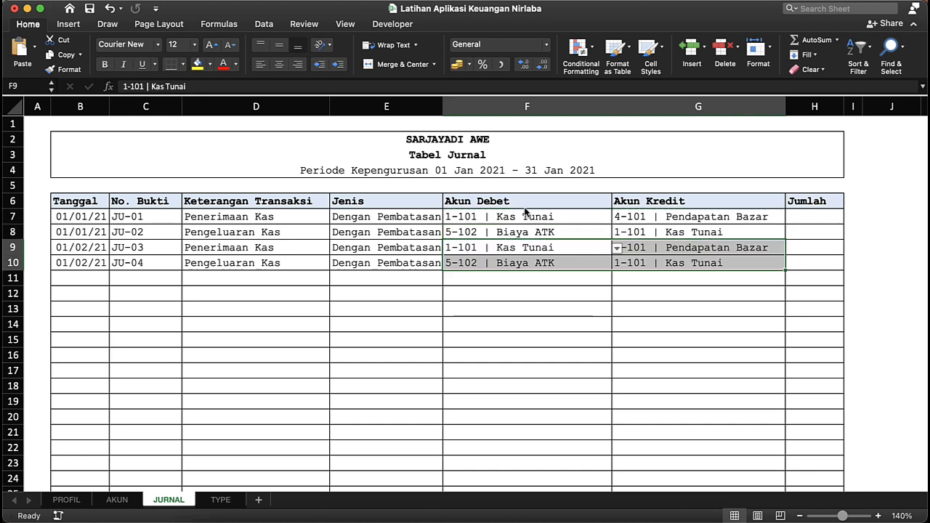
# Step: Set the Akun Kredit of JU-03 in G9 to 4-104 | Pendapatan Iuran Anggota Lembaga and fit column G's width to its contents
pyautogui.click(572, 245)
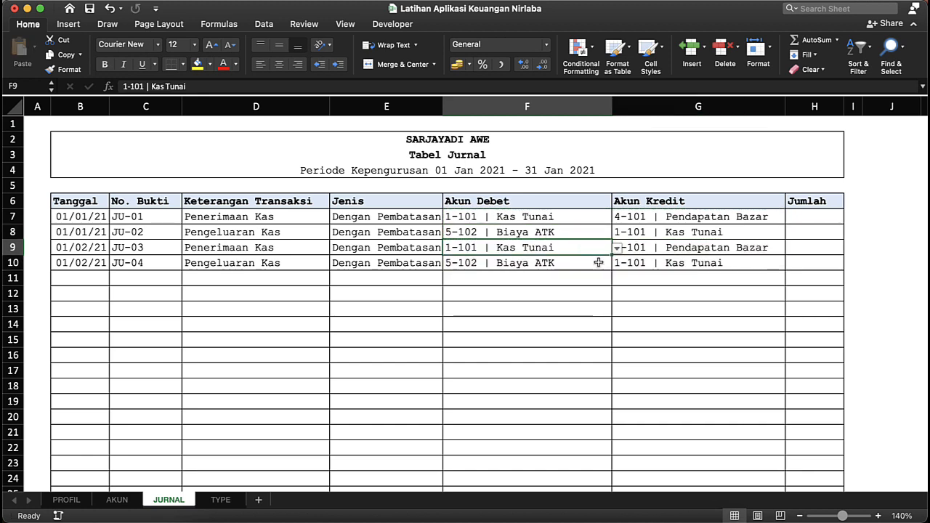
pyautogui.click(618, 250)
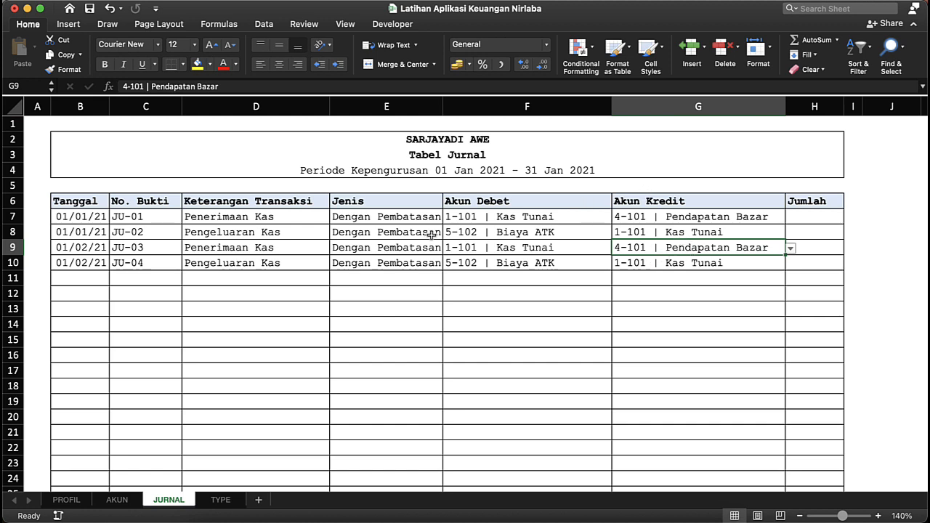
pyautogui.click(418, 214)
pyautogui.click(702, 245)
pyautogui.click(791, 248)
pyautogui.scroll(-10, 736, 352)
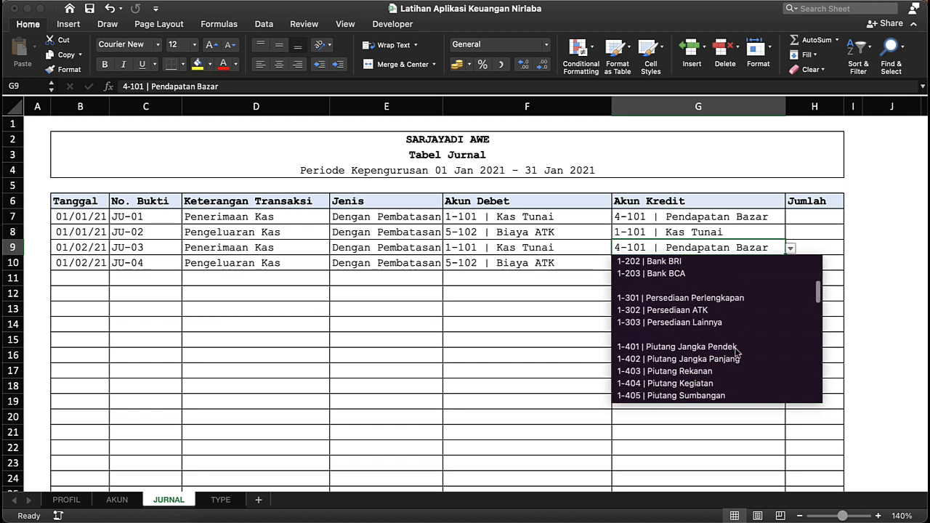
pyautogui.scroll(-3, 736, 353)
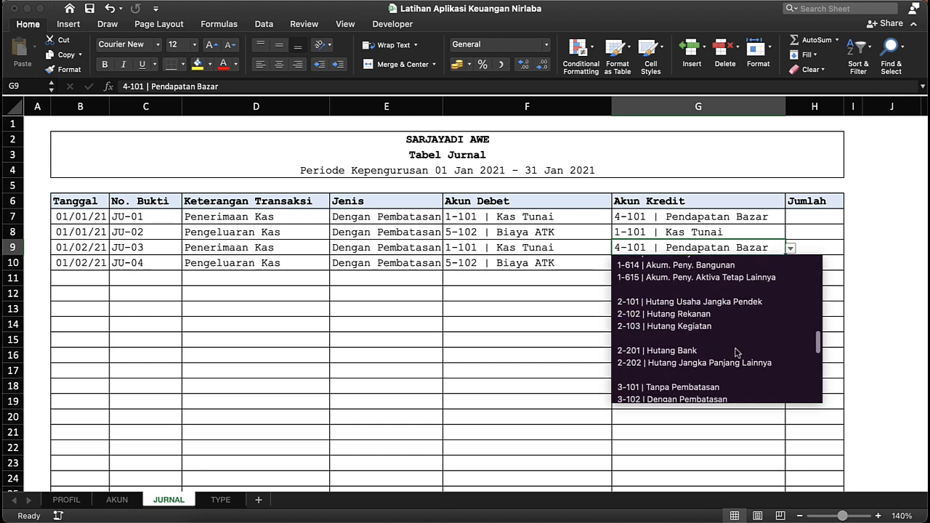
pyautogui.scroll(2, 736, 353)
pyautogui.scroll(-6, 737, 353)
pyautogui.scroll(-2, 737, 352)
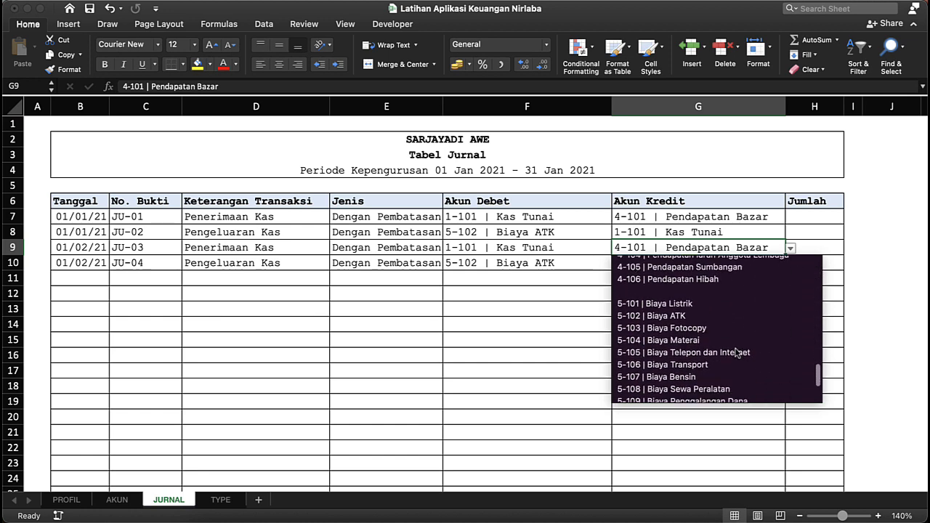
pyautogui.scroll(2, 736, 352)
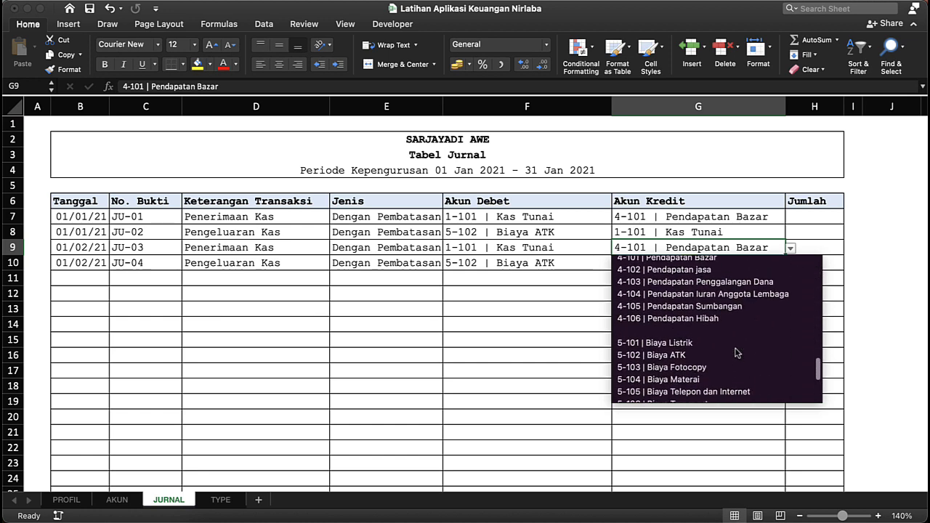
pyautogui.click(718, 300)
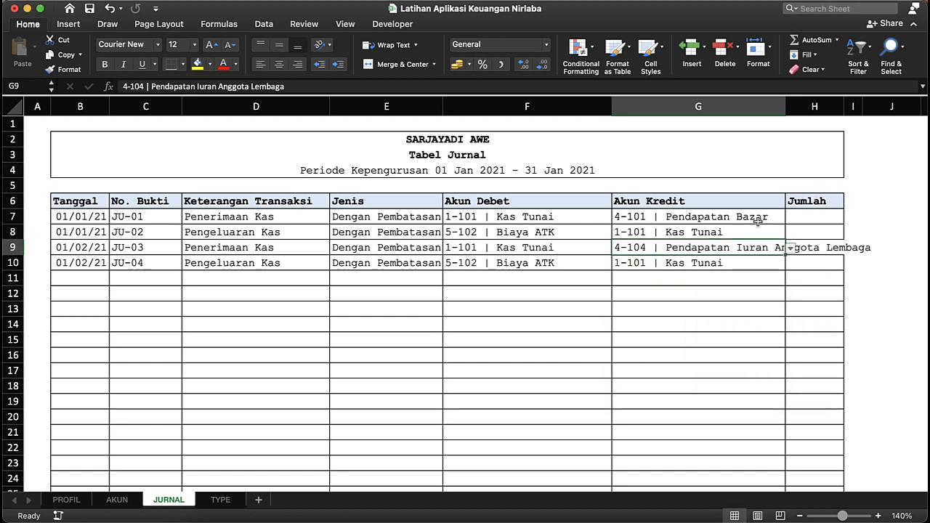
pyautogui.doubleClick(786, 106)
pyautogui.click(767, 265)
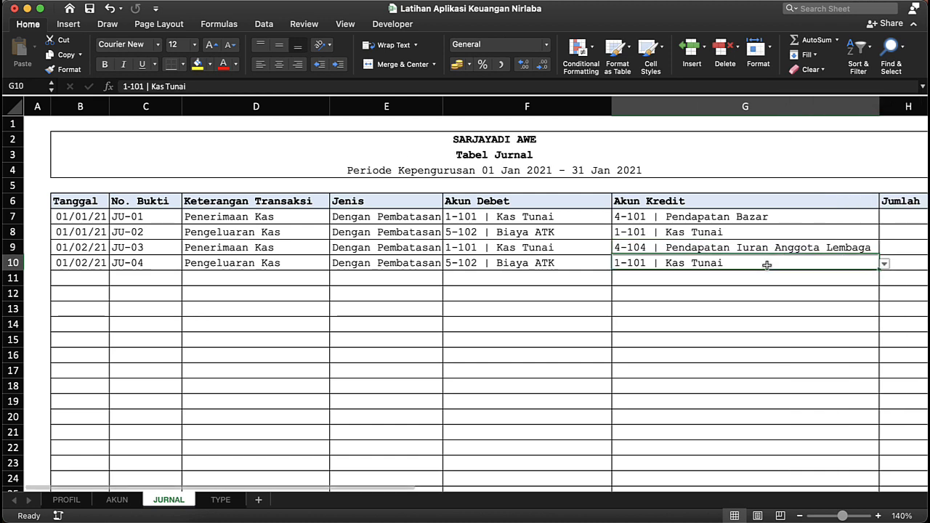
# Step: Enter the Jumlah amounts 530000, 24000 and 1200000 in H7:H9 for transactions JU-01 to JU-03
pyautogui.hscroll(3, 767, 266)
pyautogui.click(821, 220)
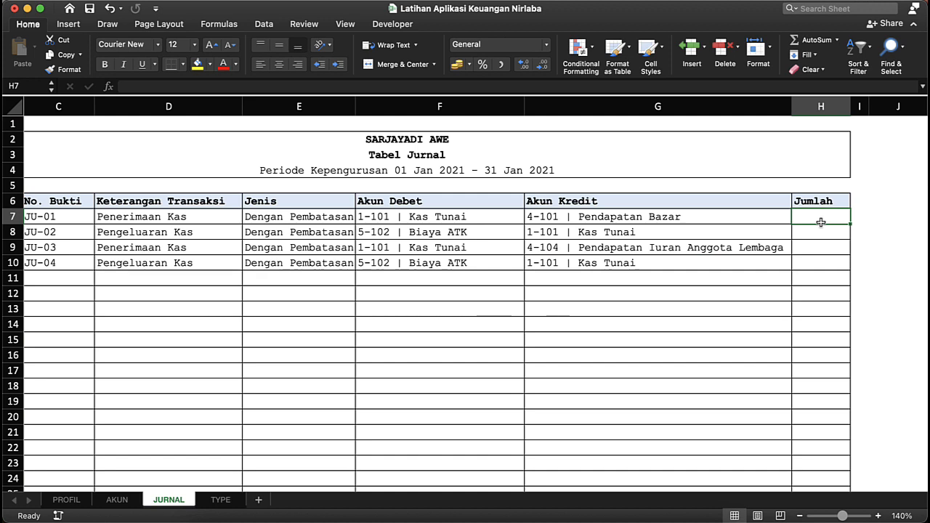
pyautogui.write('500000')
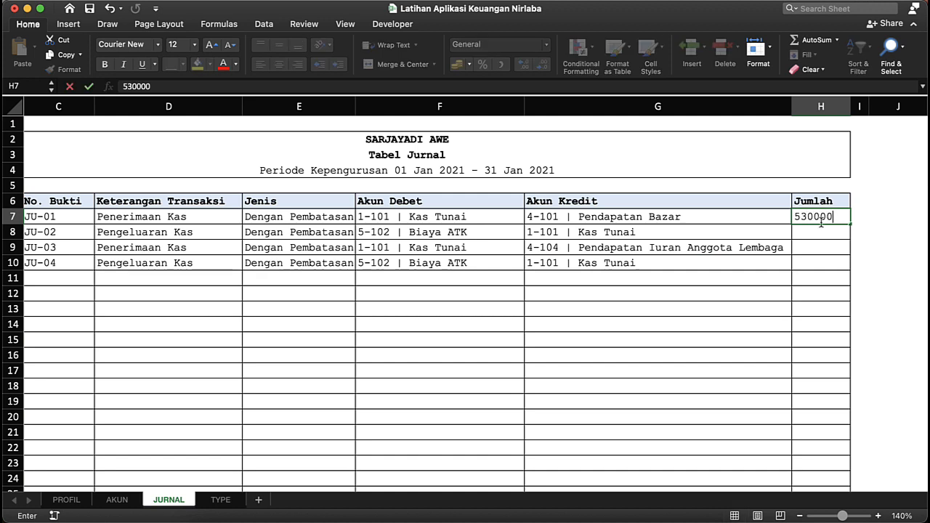
pyautogui.press('Return')
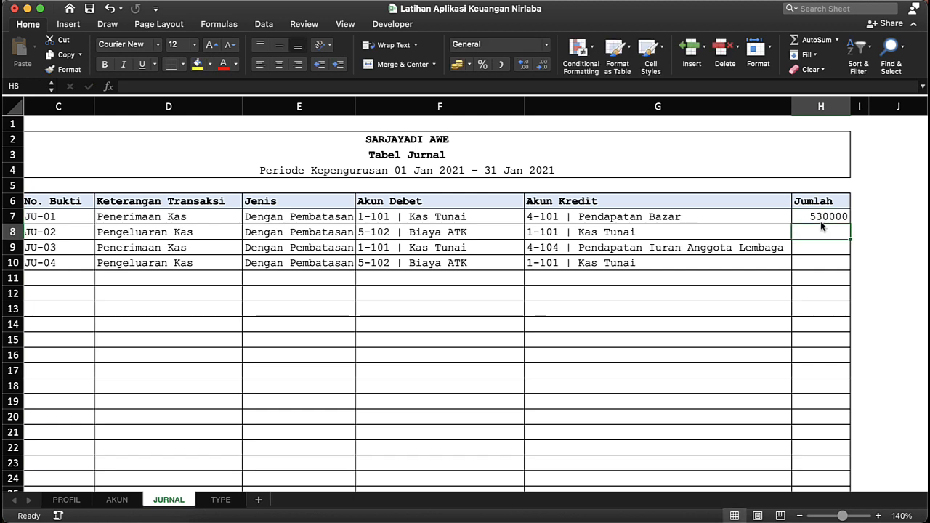
pyautogui.write('23')
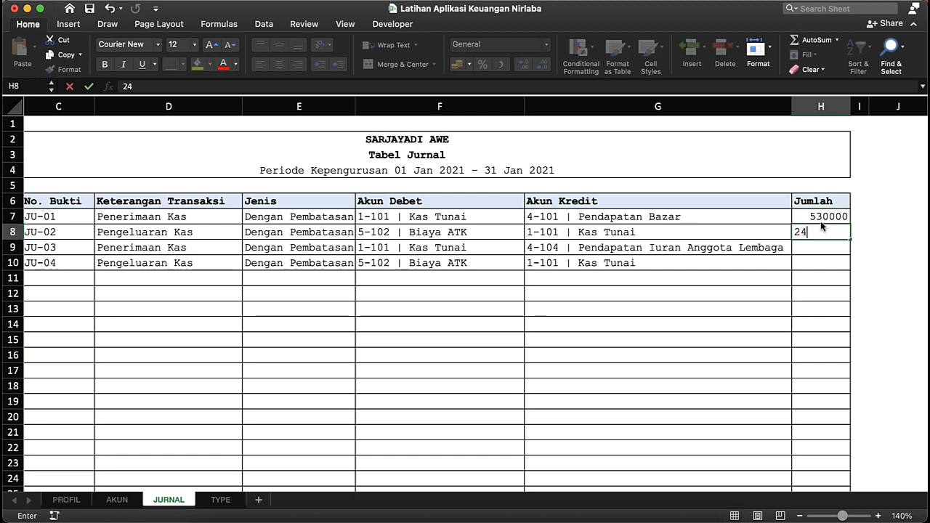
pyautogui.write('000')
pyautogui.press('Return')
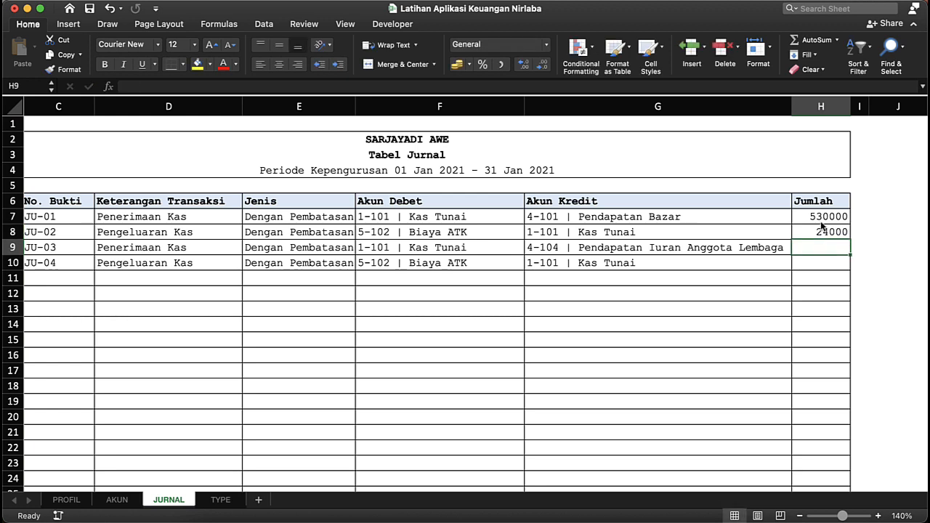
pyautogui.write('1')
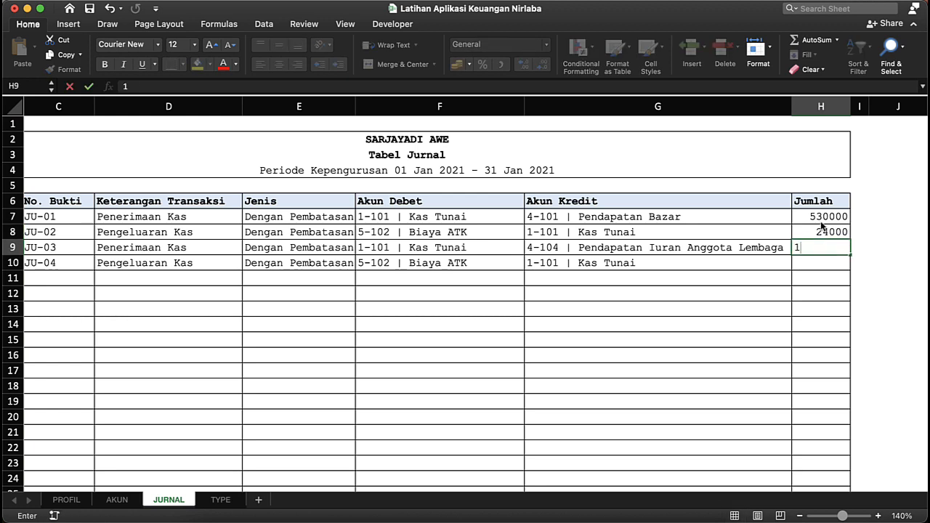
pyautogui.write('200000')
pyautogui.press('Return')
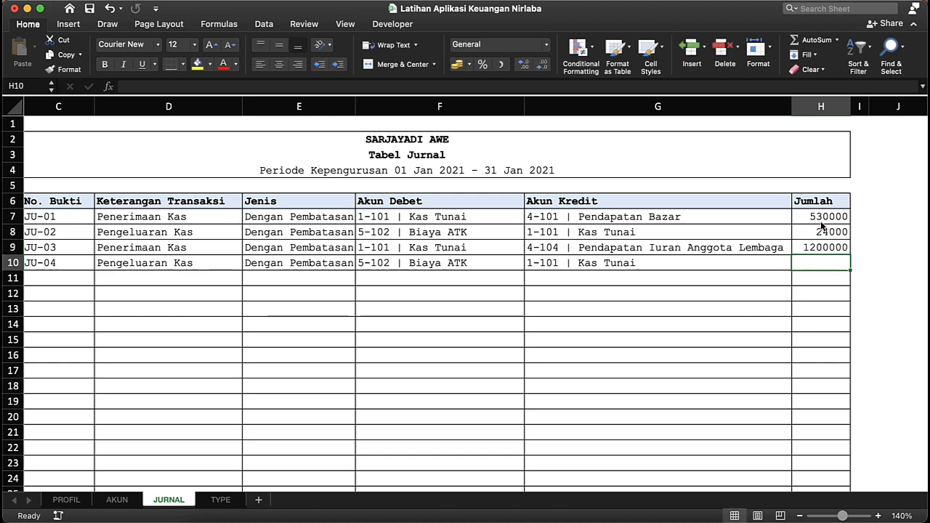
# Step: Set the Akun Debet of transaction JU-04 in F10 to 5-107 | Biaya Bensin
pyautogui.click(507, 262)
pyautogui.click(530, 263)
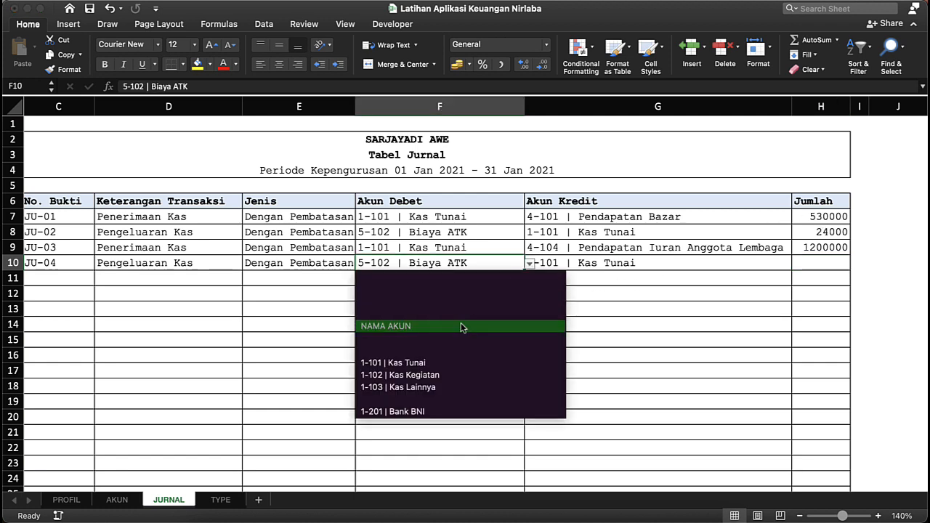
pyautogui.scroll(-2, 461, 327)
pyautogui.scroll(-15, 461, 328)
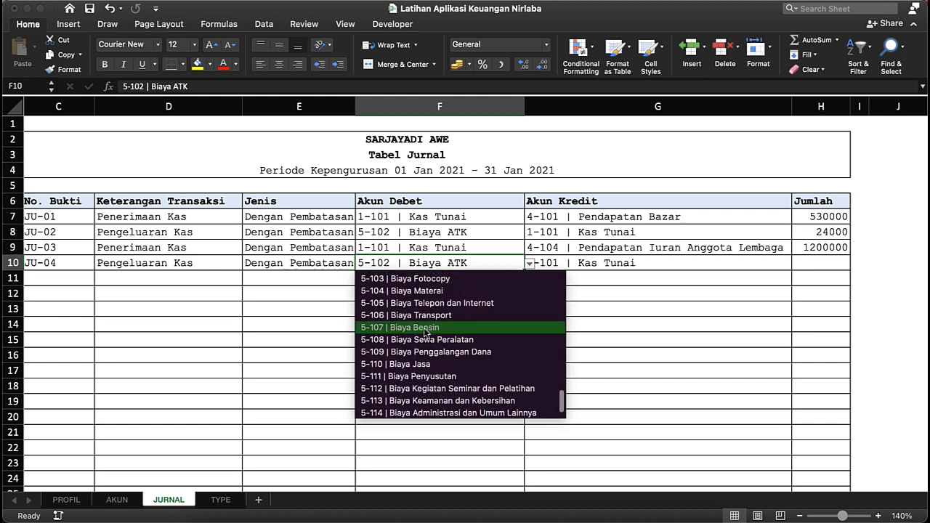
pyautogui.click(434, 328)
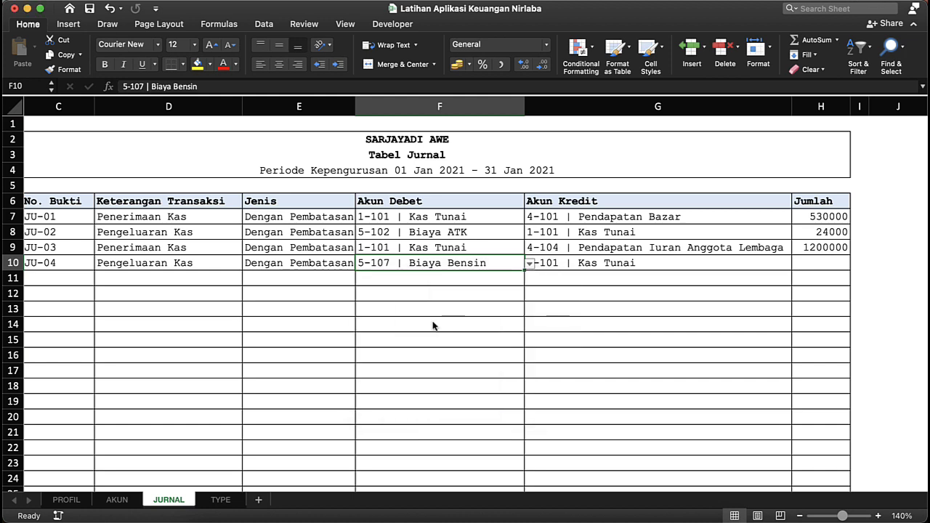
# Step: Enter the Jumlah amount 150000 in H10 for transaction JU-04
pyautogui.click(814, 265)
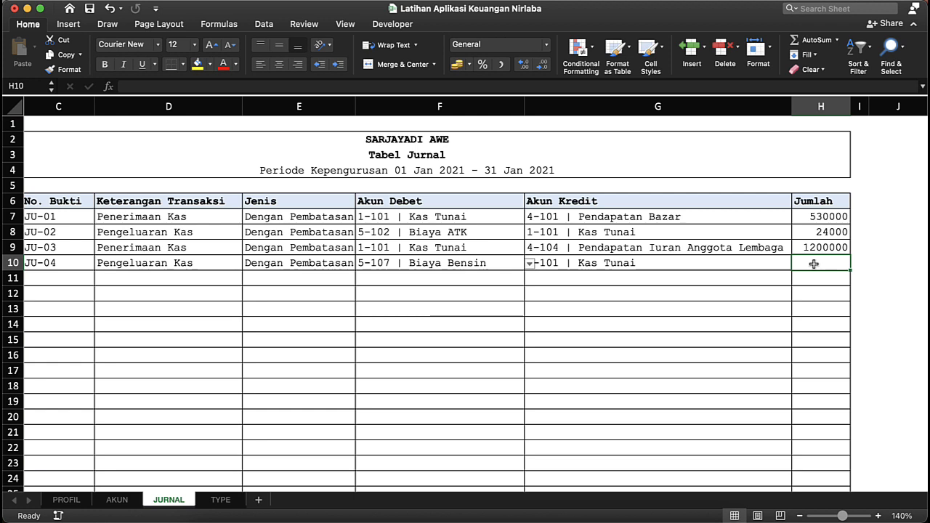
pyautogui.write('150000')
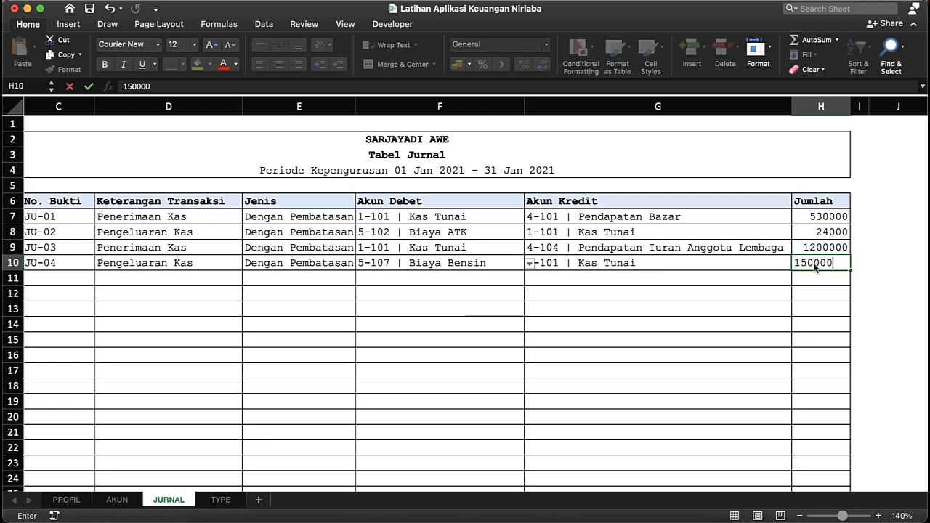
pyautogui.press('Return')
# Step: Apply the comma number style to the whole Jumlah column H
pyautogui.click(814, 108)
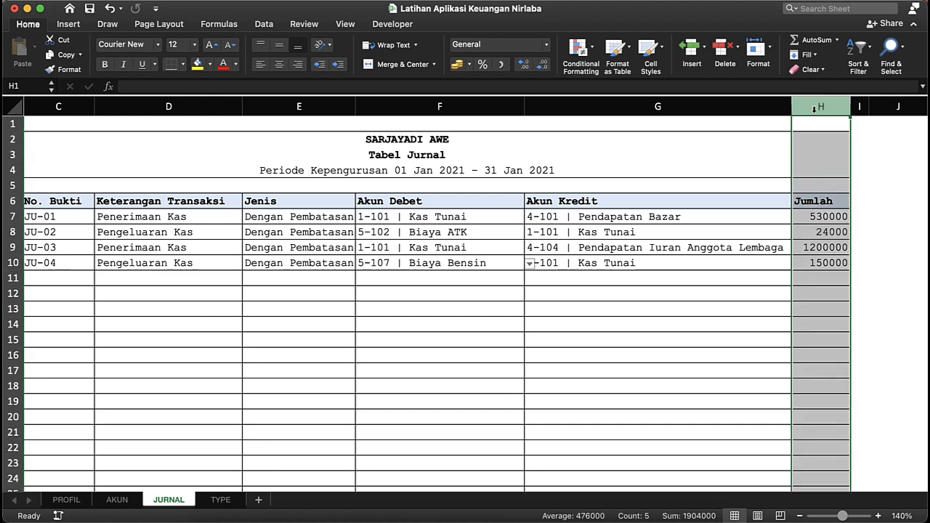
pyautogui.click(501, 63)
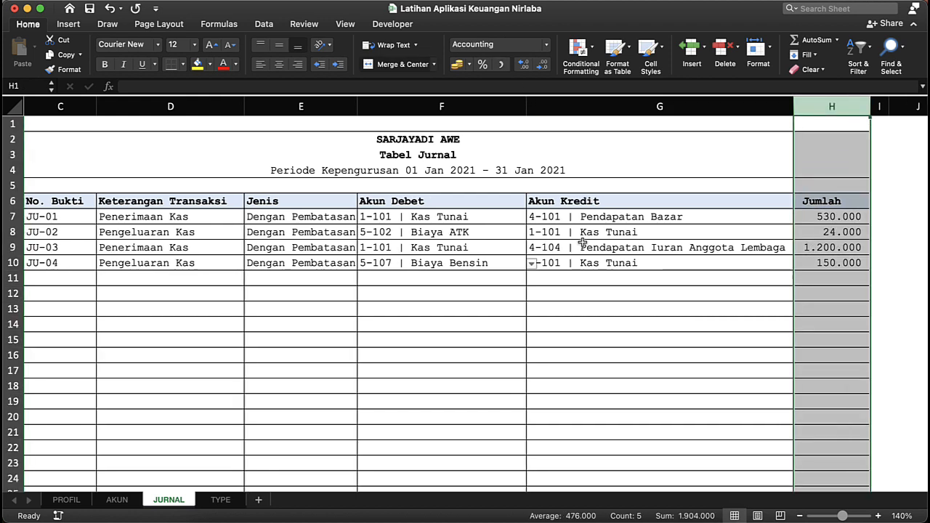
pyautogui.click(581, 243)
pyautogui.click(716, 266)
# Step: Review the filled journal rows and check which helper columns follow Jumlah on the JURNAL sheet of the Aplikasi Keuangan Organisasi workbook
pyautogui.hscroll(2, 716, 268)
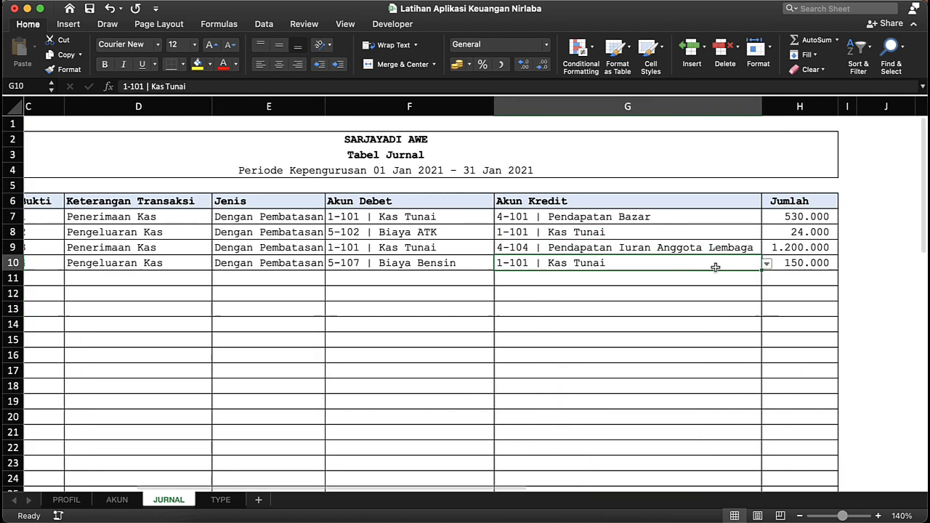
pyautogui.hscroll(-5, 715, 266)
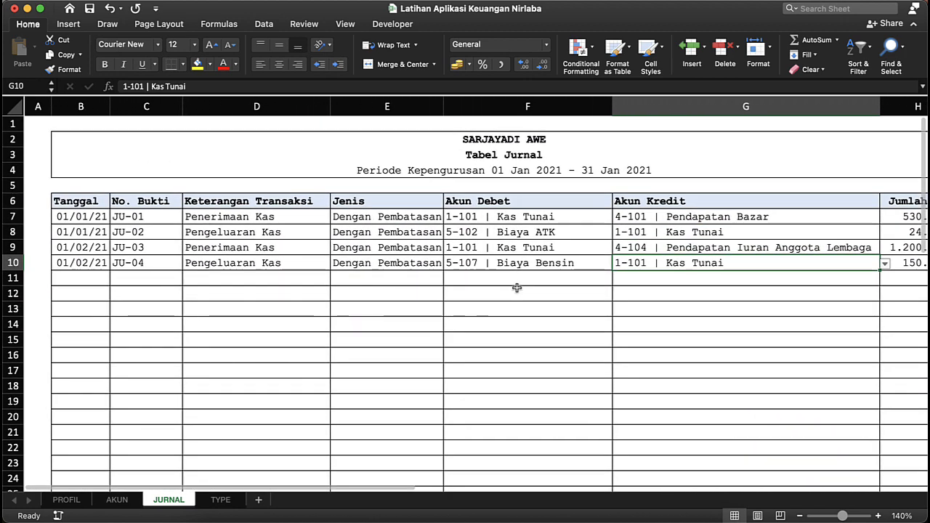
pyautogui.click(427, 265)
pyautogui.click(459, 324)
pyautogui.hscroll(10, 459, 324)
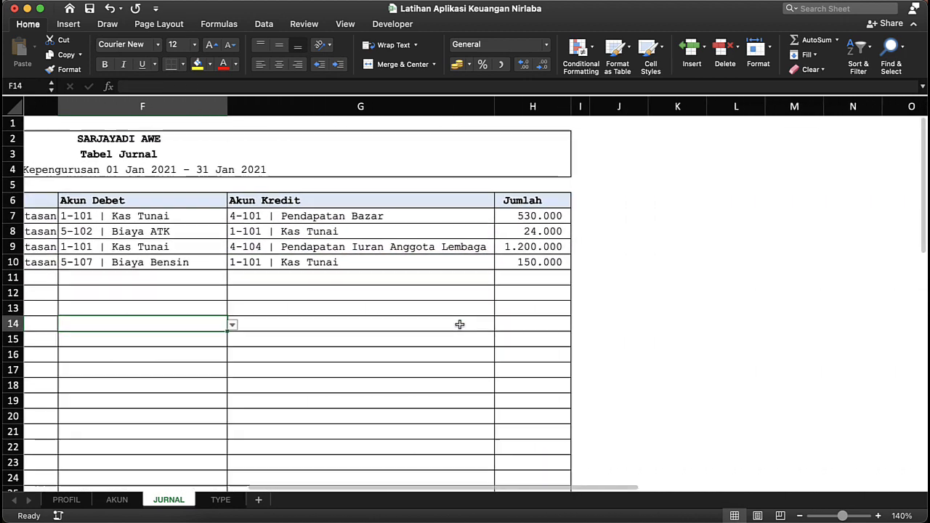
pyautogui.hscroll(5, 459, 324)
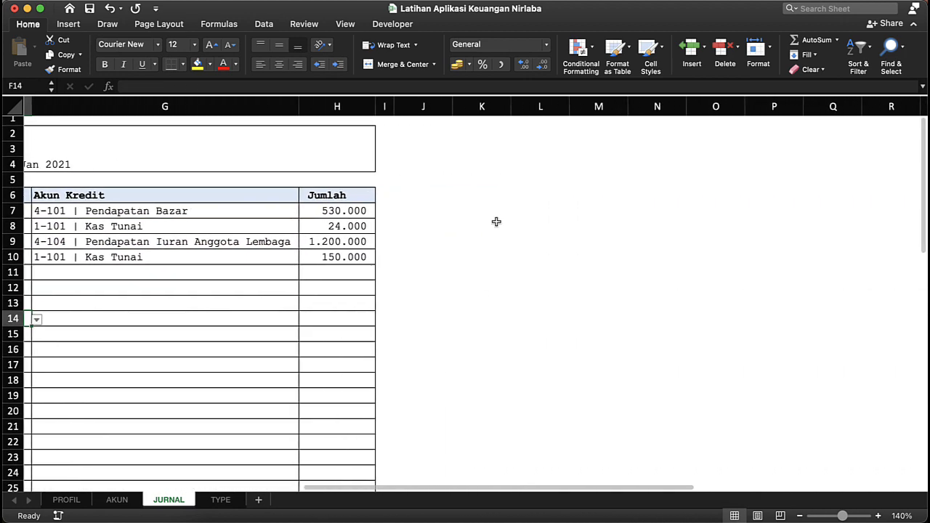
pyautogui.click(407, 207)
pyautogui.click(358, 194)
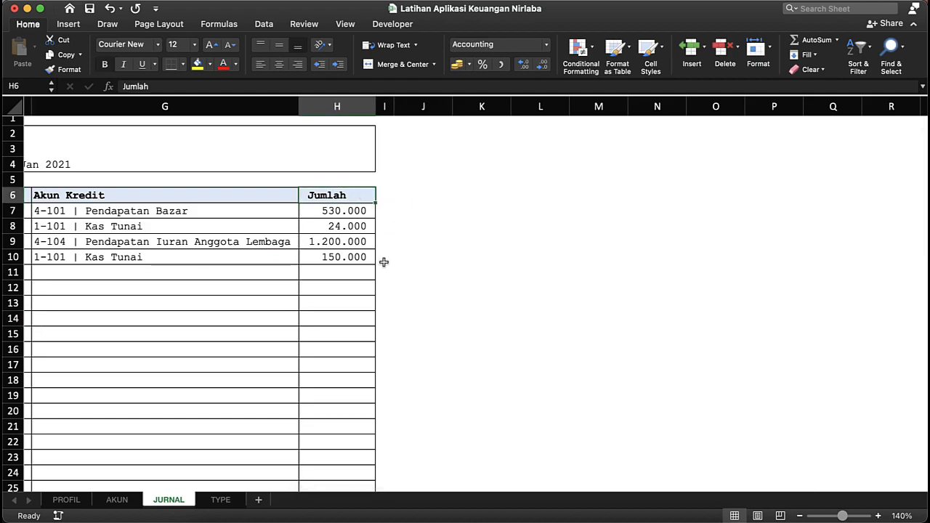
pyautogui.hotkey('ctrl', 'Down')
pyautogui.click(615, 247)
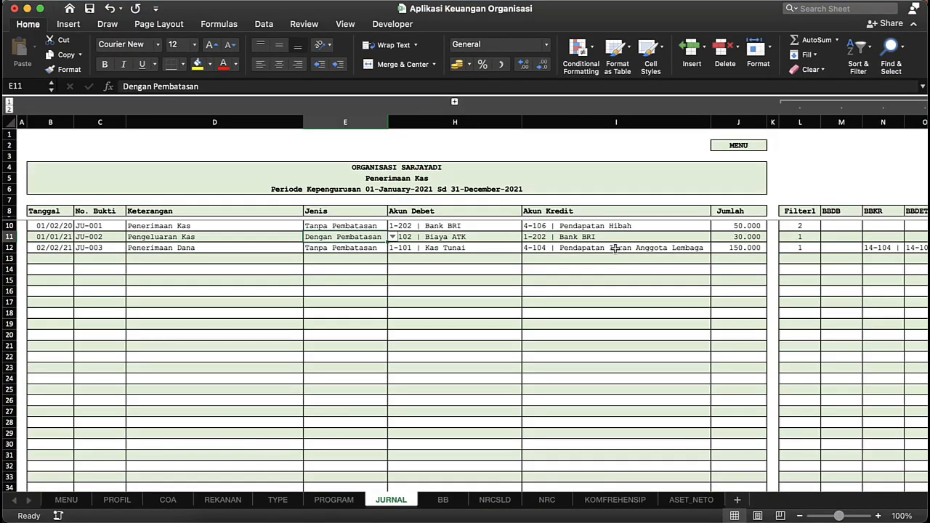
pyautogui.hotkey('ctrl', 'Down')
pyautogui.click(545, 230)
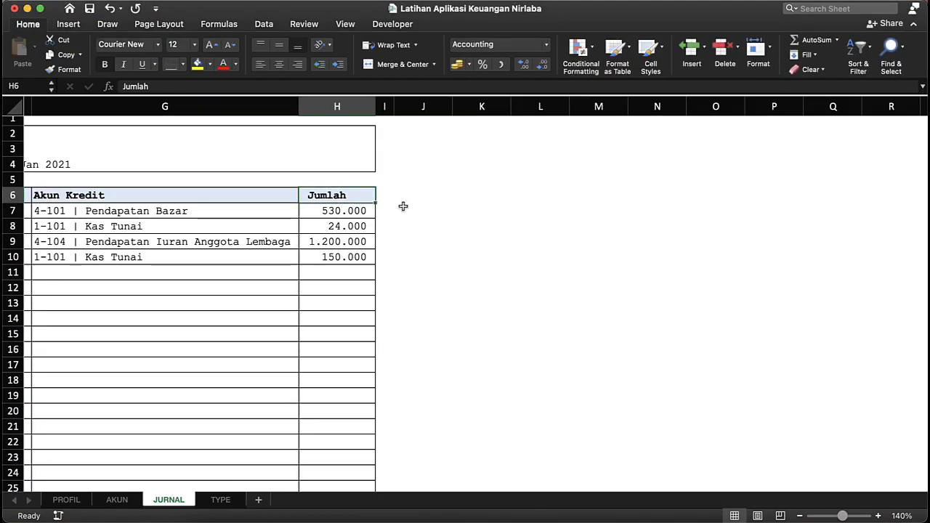
# Step: Copy the Jumlah heading from H6 to J6 and change its text to Filter
pyautogui.press('super+c')
pyautogui.press('Right')
pyautogui.press('Right')
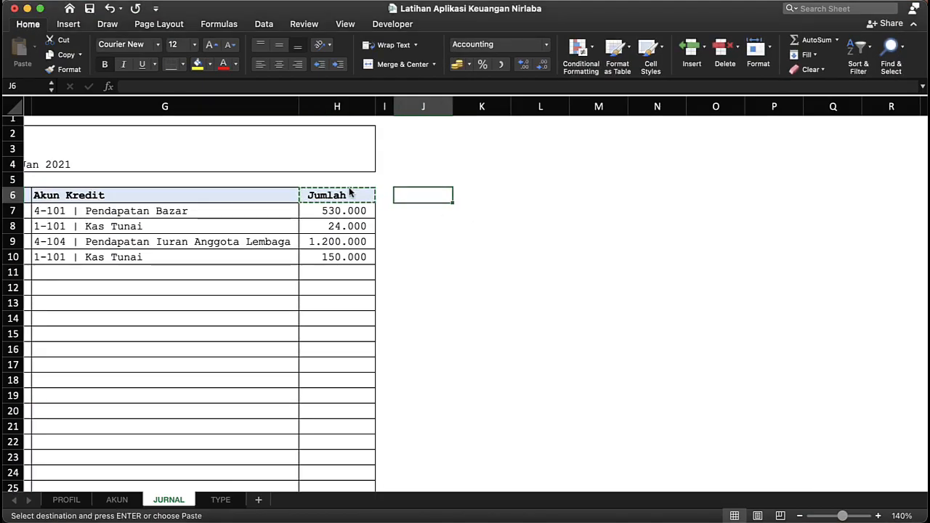
pyautogui.press('super+v')
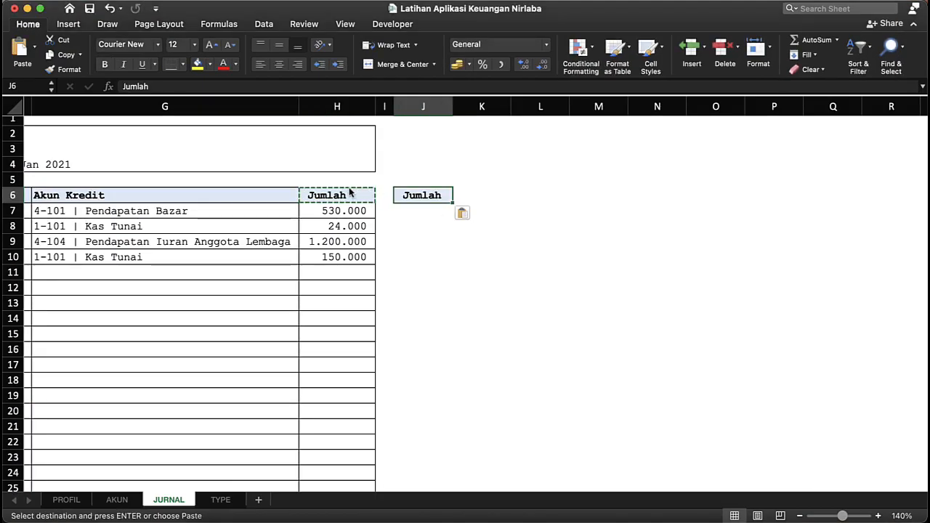
pyautogui.doubleClick(420, 195)
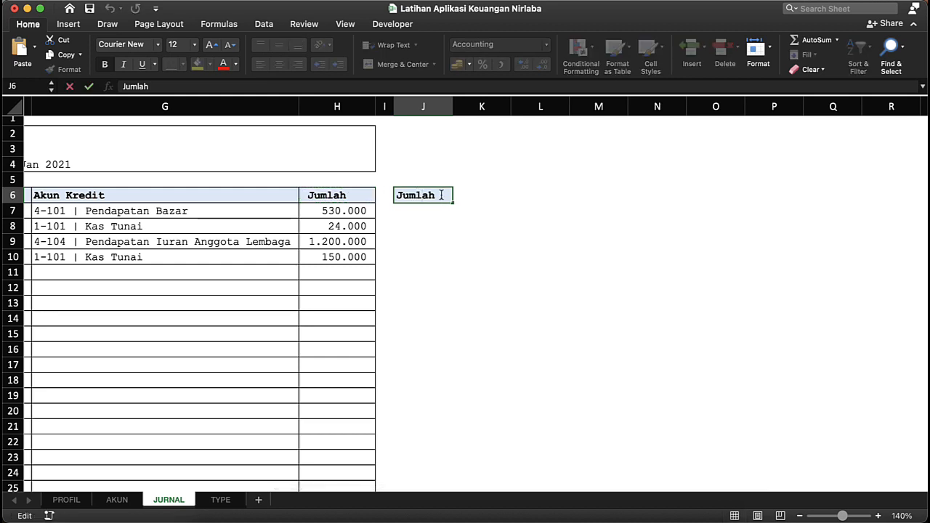
pyautogui.moveTo(441, 195); pyautogui.dragTo(358, 193)
pyautogui.write('Filter')
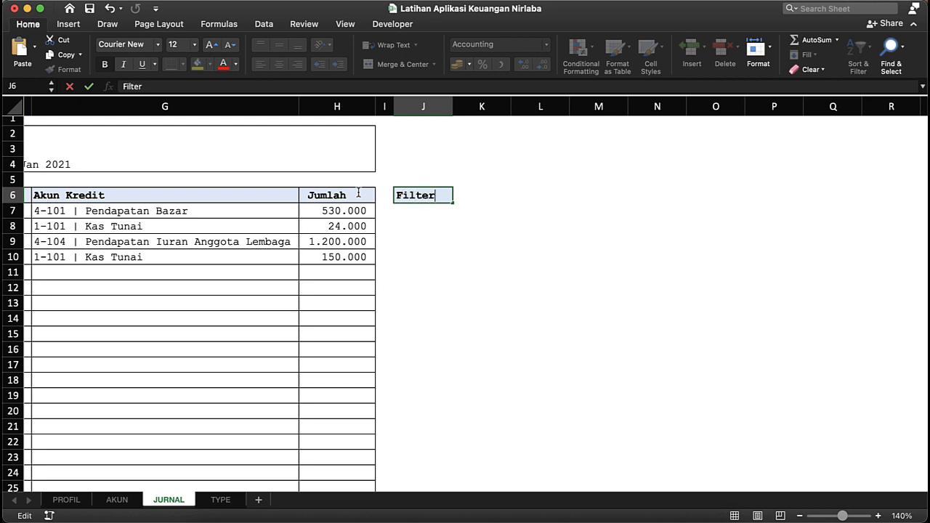
pyautogui.press('Return')
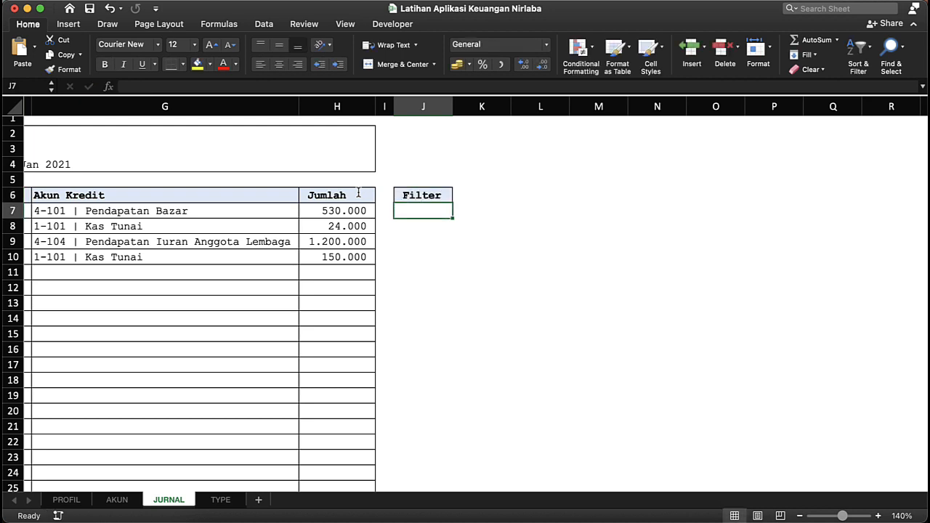
# Step: Apply all borders to the cells under the Filter heading, J7:J46, matching the journal table's last row
pyautogui.hotkey('shift', 'Right')
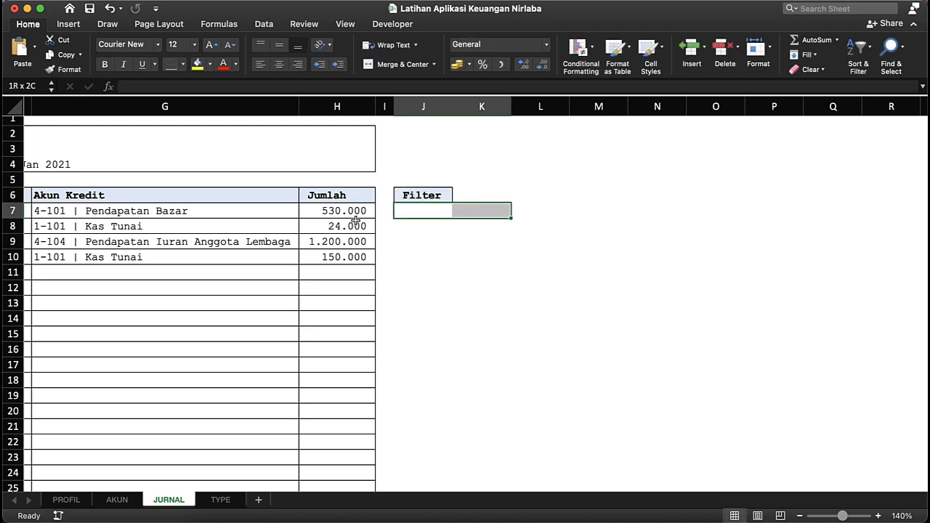
pyautogui.hotkey('shift', 'Left')
pyautogui.hotkey('shift', 'Down')
pyautogui.hotkey('shift', 'Down')
pyautogui.hotkey('shift', 'Down')
pyautogui.hotkey('shift', 'Down')
pyautogui.hotkey('shift', 'Down')
pyautogui.hotkey('shift', 'Down')
pyautogui.hotkey('shift', 'Down')
pyautogui.hotkey('shift', 'Down')
pyautogui.hotkey('shift', 'Down')
pyautogui.hotkey('shift', 'Down')
pyautogui.hotkey('shift', 'Down')
pyautogui.hotkey('shift', 'Down')
pyautogui.hotkey('shift', 'Down')
pyautogui.hotkey('shift', 'Down')
pyautogui.hotkey('shift', 'Down')
pyautogui.hotkey('shift', 'Down')
pyautogui.hotkey('shift', 'Down')
pyautogui.hotkey('shift', 'Down')
pyautogui.hotkey('shift', 'Down')
pyautogui.hotkey('shift', 'Down')
pyautogui.hotkey('shift', 'Down')
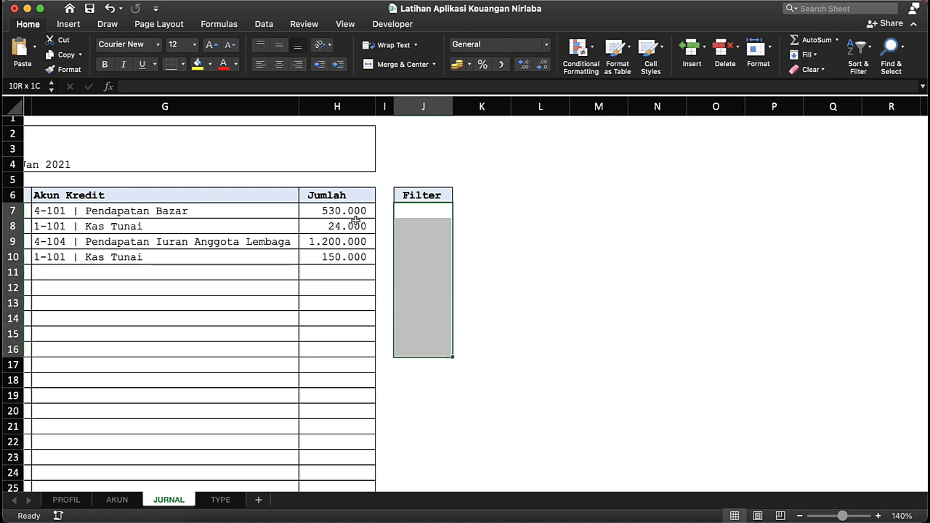
pyautogui.hotkey('shift', 'Down')
pyautogui.hotkey('shift', 'Down')
pyautogui.hotkey('shift', 'Down')
pyautogui.hotkey('shift', 'Down')
pyautogui.hotkey('shift', 'Down')
pyautogui.hotkey('shift', 'Down')
pyautogui.hotkey('shift', 'Down')
pyautogui.hotkey('shift', 'Down')
pyautogui.hotkey('shift', 'Down')
pyautogui.hotkey('shift', 'Down')
pyautogui.hotkey('shift', 'Down')
pyautogui.hotkey('shift', 'Down')
pyautogui.hotkey('shift', 'Down')
pyautogui.hotkey('shift', 'Down')
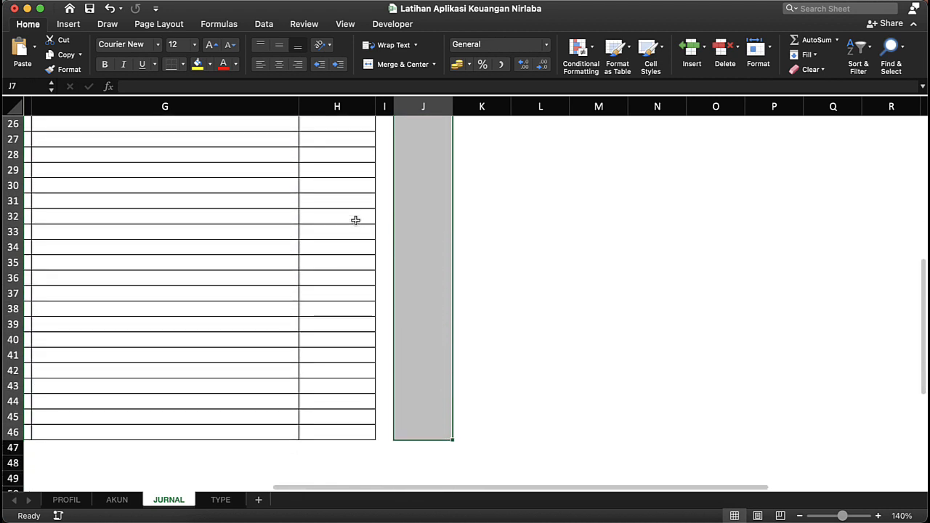
pyautogui.scroll(10, 328, 199)
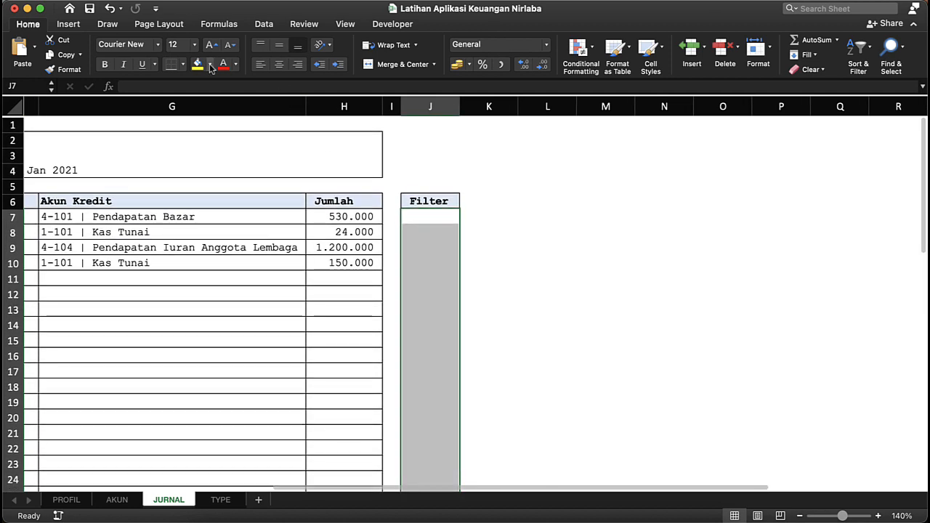
pyautogui.click(182, 64)
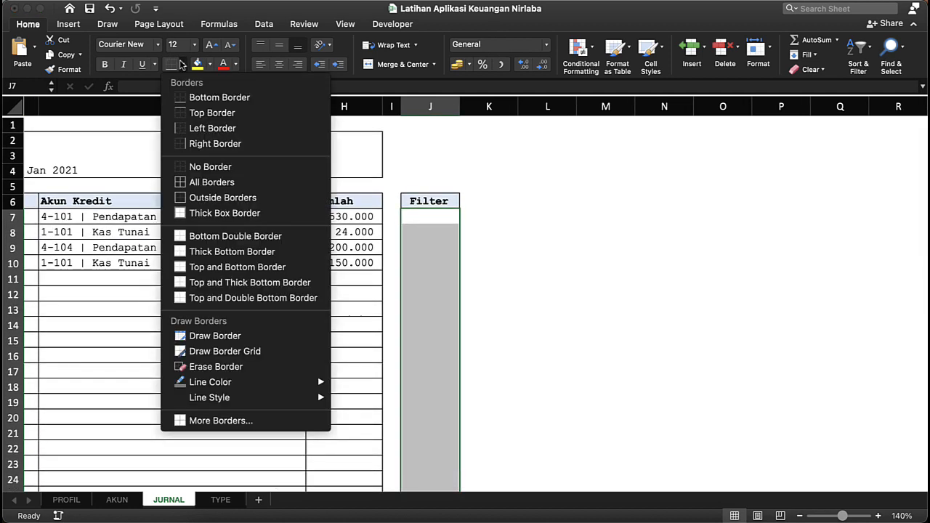
pyautogui.click(200, 183)
pyautogui.click(289, 258)
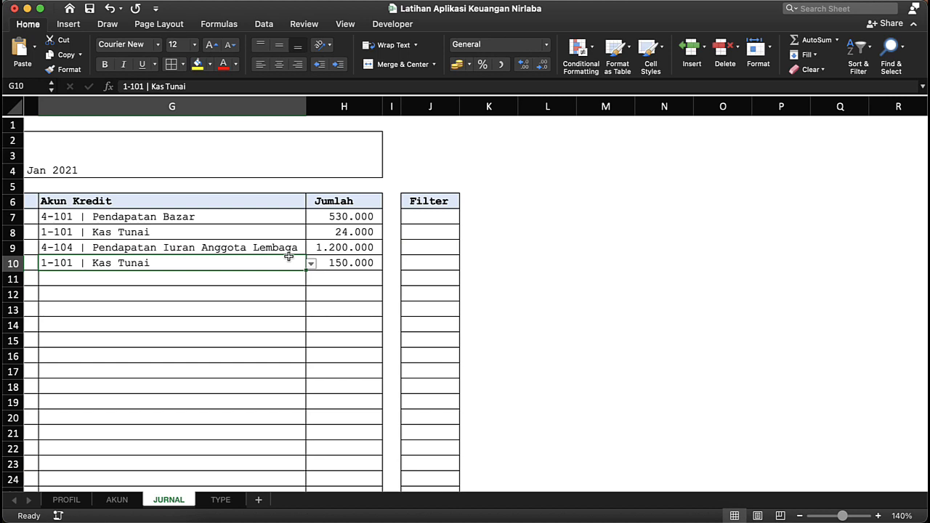
# Step: Review the organisation name, address, period and officer fields on the PROFIL sheet, then return to the Filter column in JURNAL
pyautogui.hscroll(-10, 289, 256)
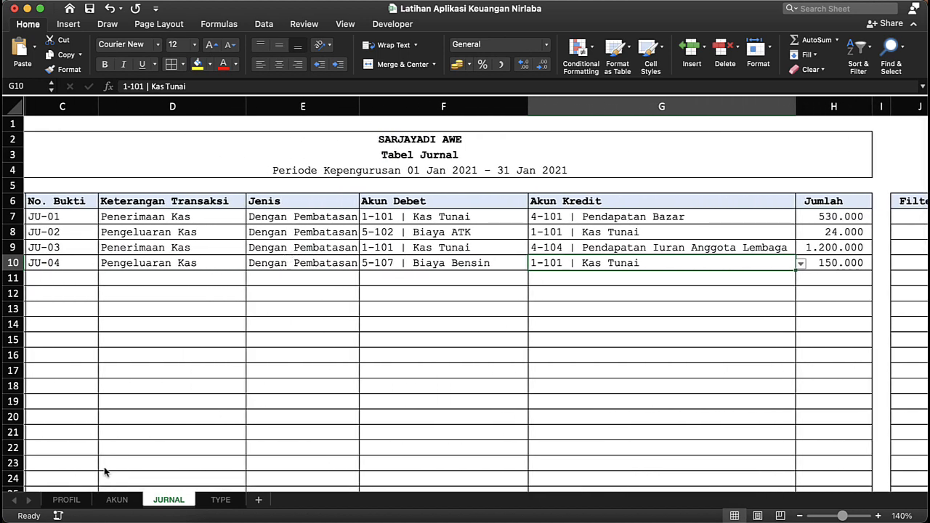
pyautogui.click(66, 500)
pyautogui.click(238, 186)
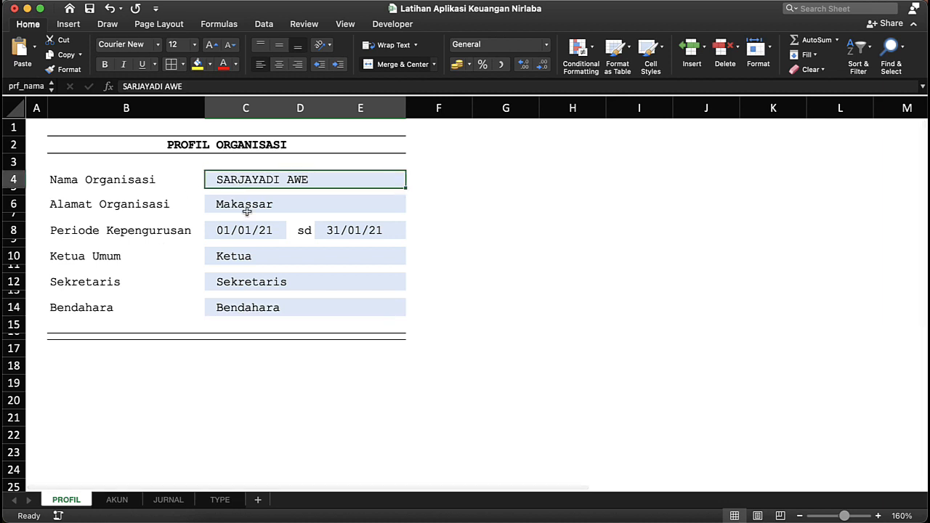
pyautogui.click(247, 207)
pyautogui.click(247, 231)
pyautogui.click(333, 233)
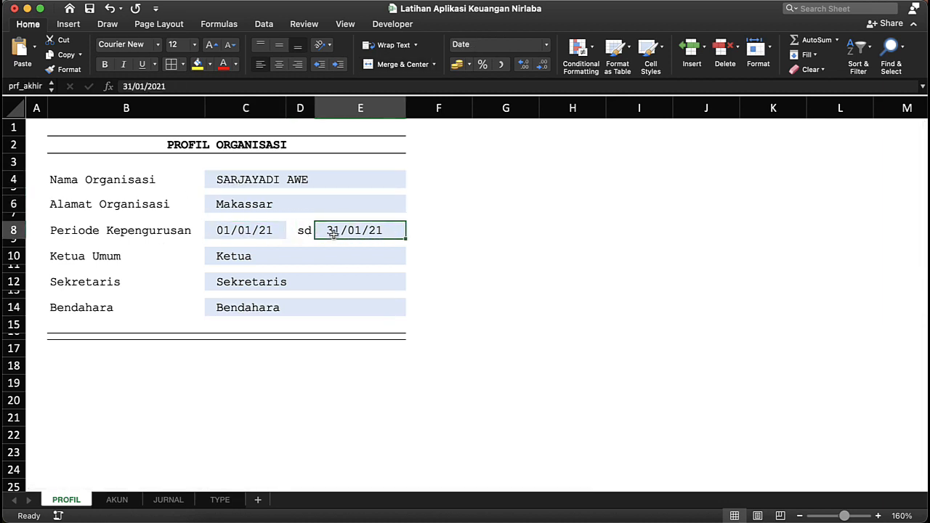
pyautogui.click(270, 229)
pyautogui.click(245, 287)
pyautogui.click(201, 308)
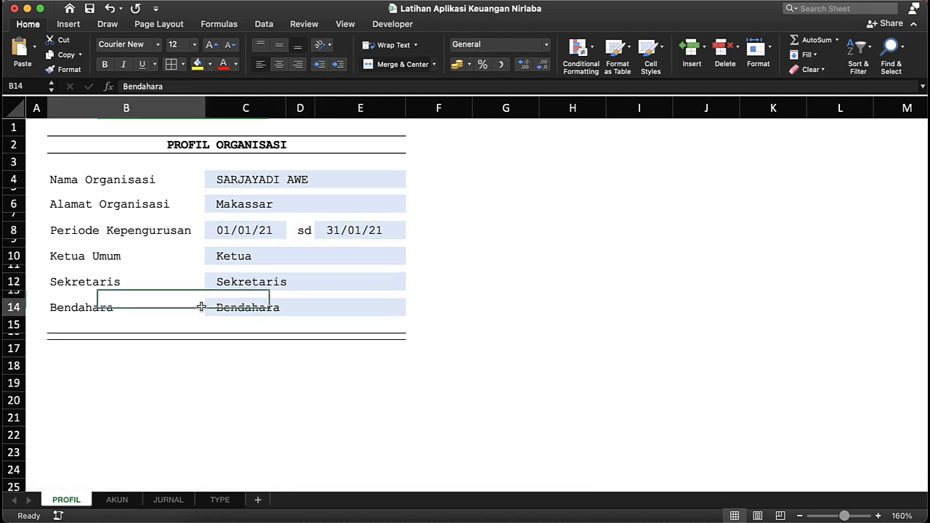
pyautogui.click(168, 500)
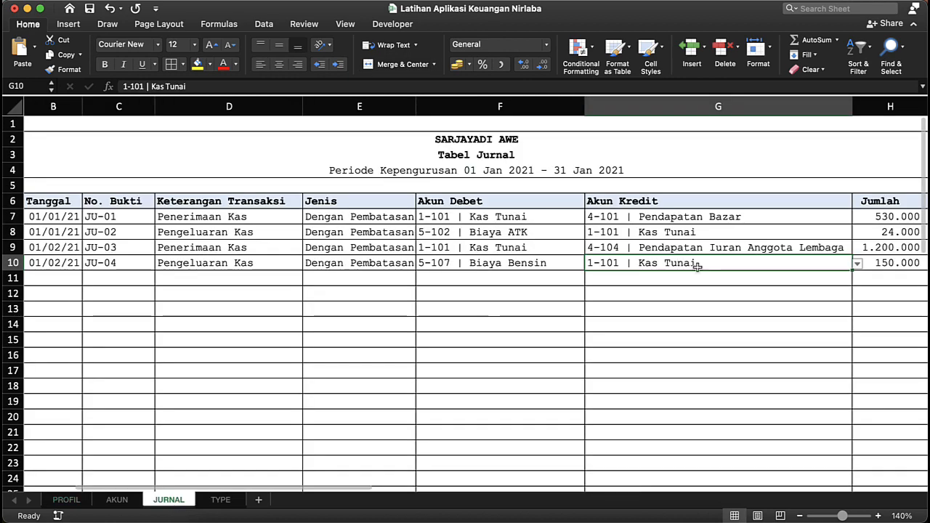
pyautogui.hscroll(5, 754, 258)
pyautogui.click(659, 215)
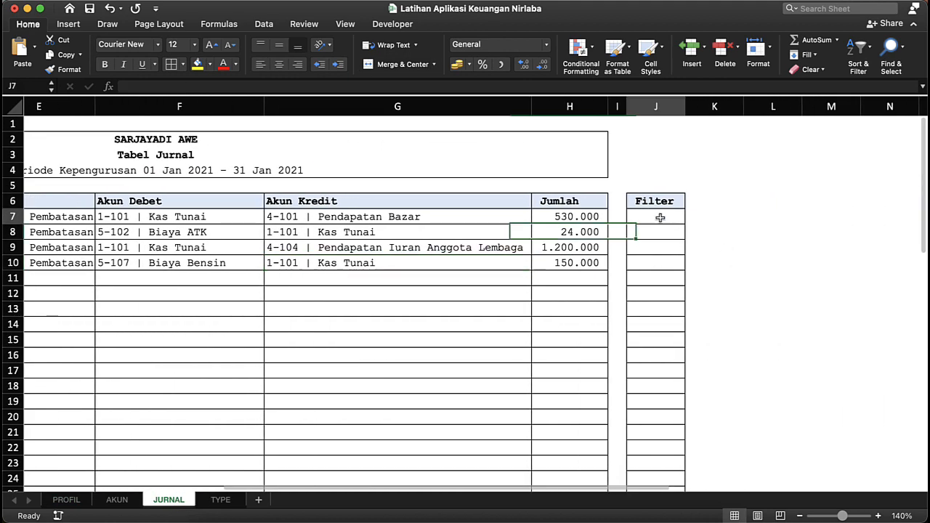
# Step: Add a new worksheet after JURNAL and name it MENU
pyautogui.click(260, 501)
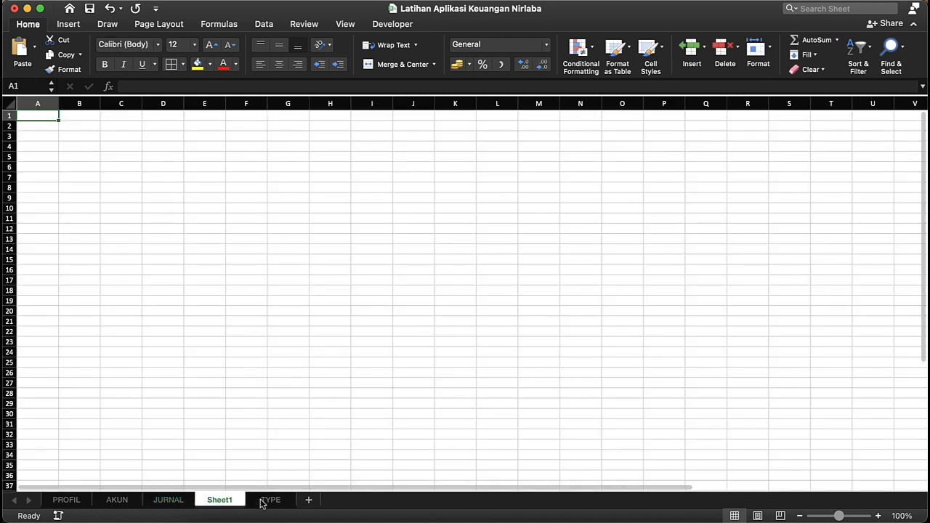
pyautogui.rightClick(221, 501)
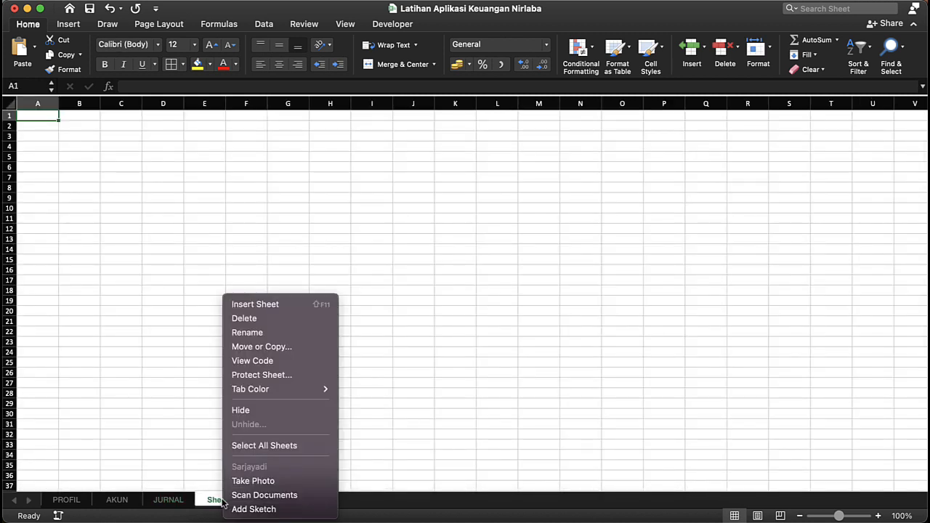
pyautogui.click(247, 332)
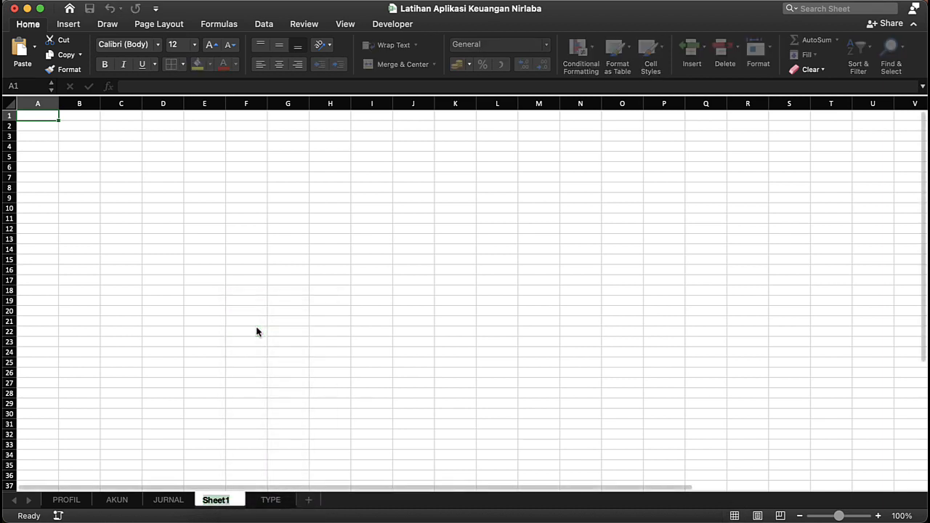
pyautogui.write('MENU')
pyautogui.press('Return')
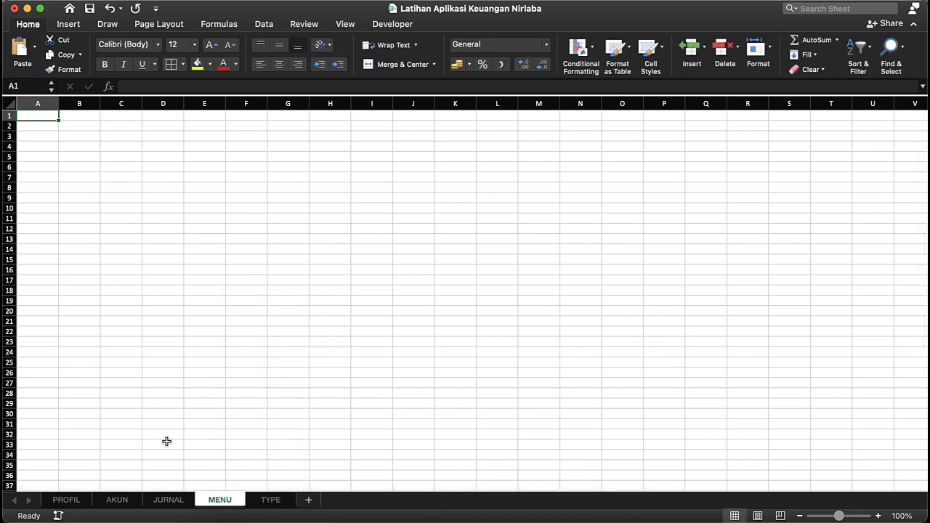
# Step: Set the font of the whole MENU sheet to Courier New
pyautogui.click(152, 239)
pyautogui.press('super+a')
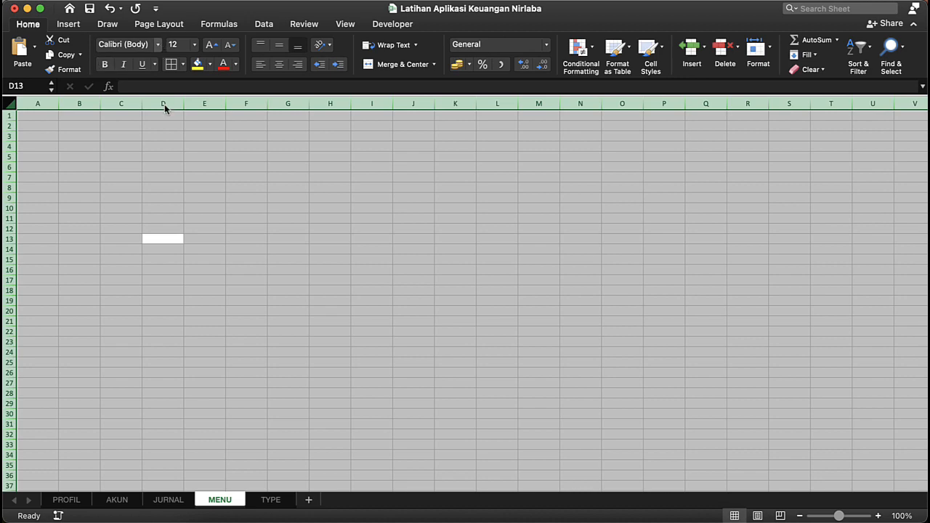
pyautogui.click(158, 45)
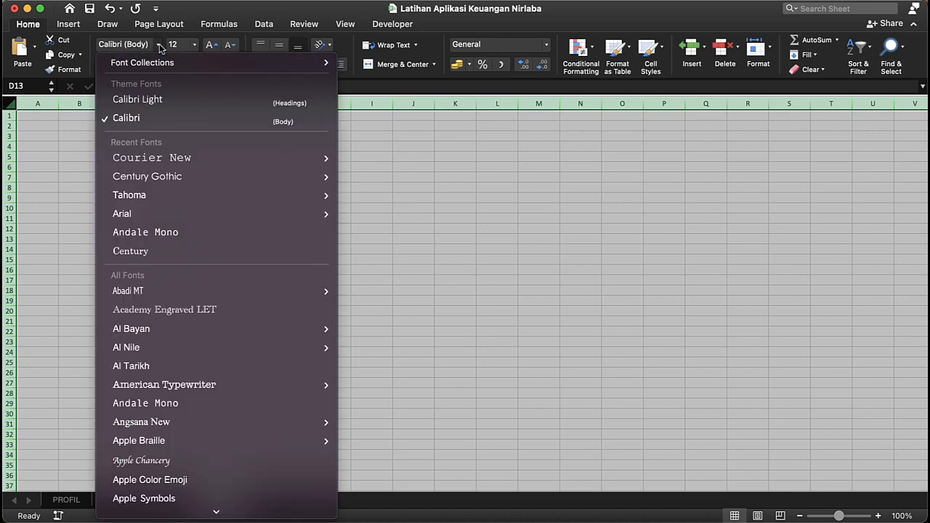
pyautogui.click(162, 157)
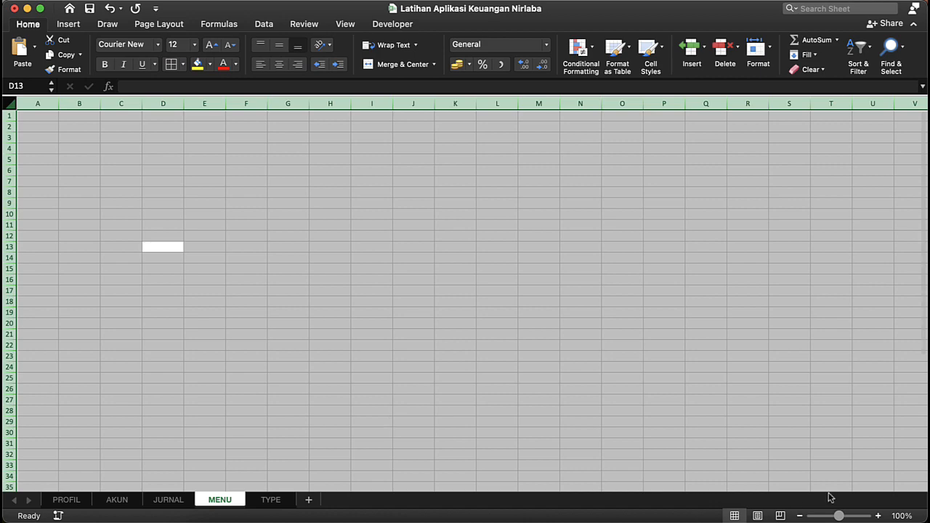
pyautogui.click(877, 516)
pyautogui.click(878, 516)
pyautogui.click(878, 516)
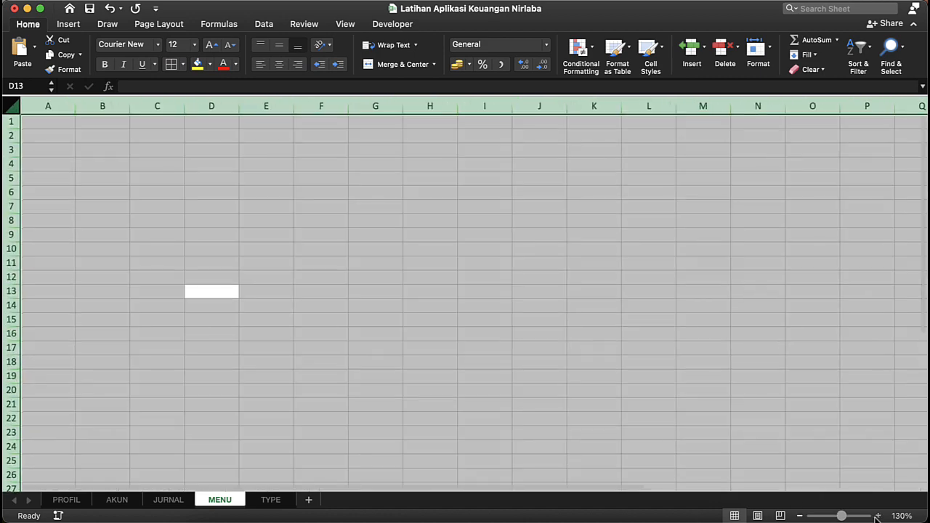
pyautogui.click(877, 516)
pyautogui.click(877, 516)
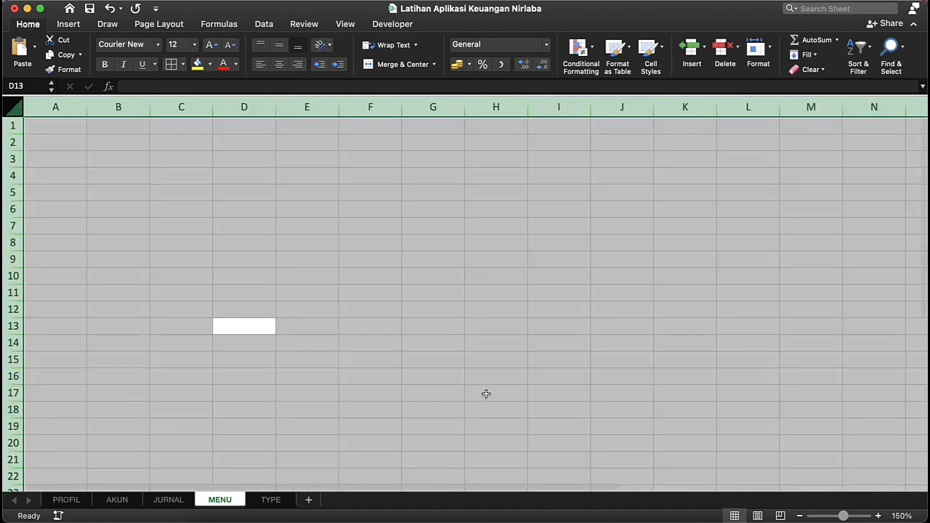
pyautogui.click(91, 125)
pyautogui.click(97, 139)
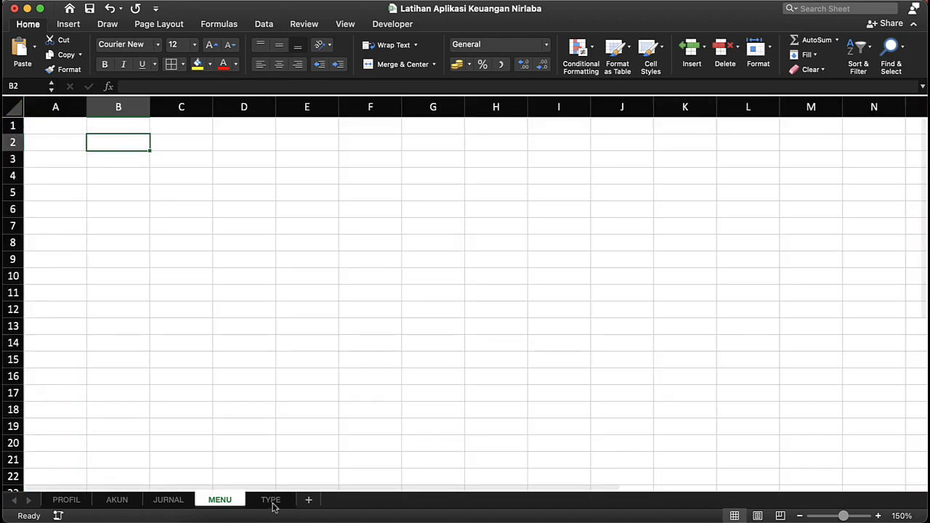
# Step: Switch to the Aplikasi Keuangan Organisasi workbook and examine the title, Periode Laporan and date fields at the start of its MENU sheet
pyautogui.hotkey('ctrl', 'Down')
pyautogui.click(554, 272)
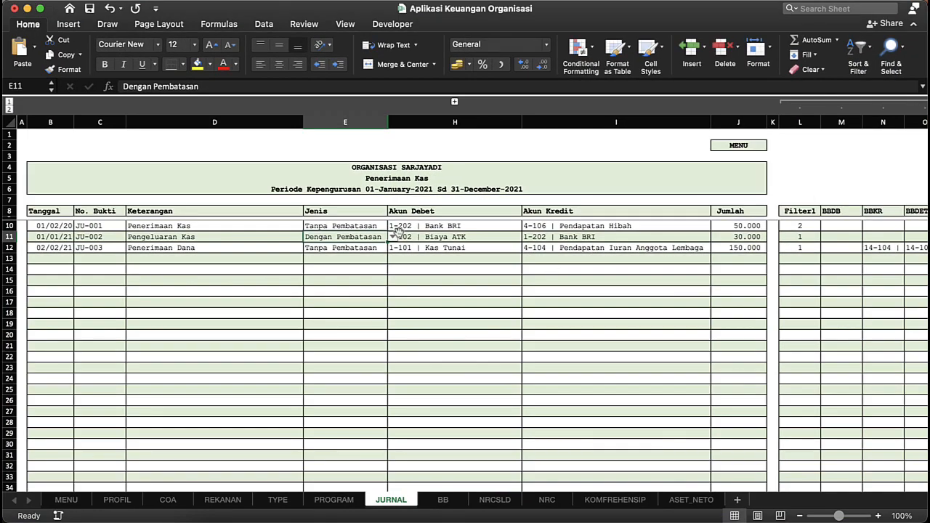
pyautogui.click(742, 146)
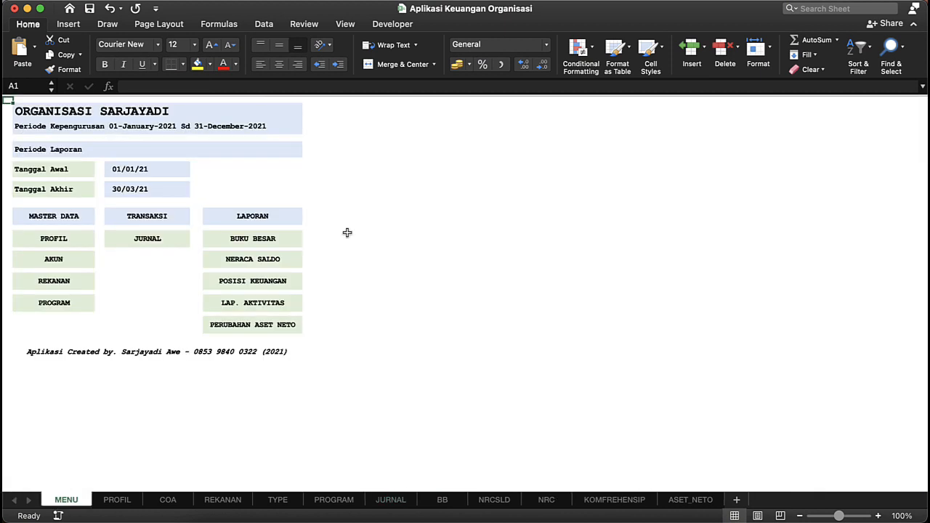
pyautogui.click(52, 110)
pyautogui.hotkey('shift', 'Down')
pyautogui.hotkey('shift', 'Down')
pyautogui.hotkey('shift', 'Down')
pyautogui.hotkey('shift', 'Down')
pyautogui.hotkey('shift', 'Down')
pyautogui.hotkey('shift', 'Down')
pyautogui.hotkey('shift', 'Down')
pyautogui.hotkey('shift', 'Down')
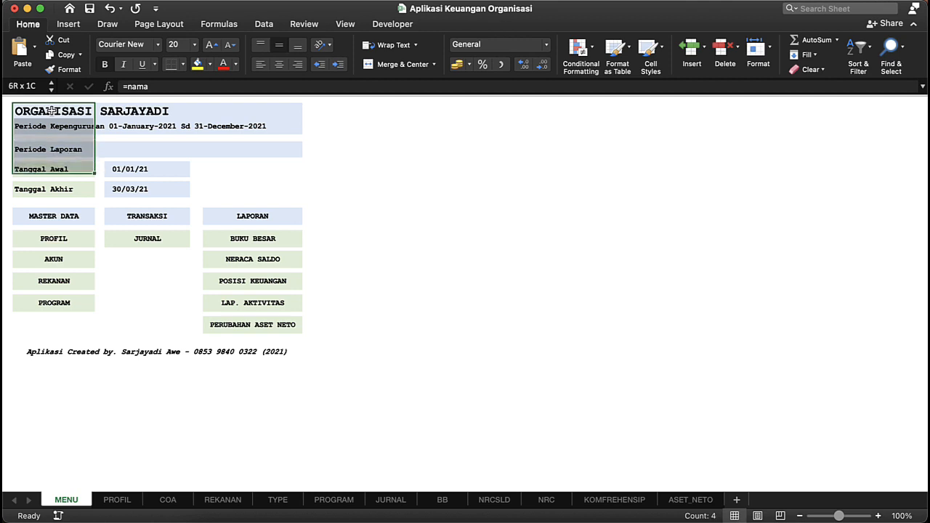
pyautogui.hotkey('shift', 'Right')
pyautogui.hotkey('shift', 'Right')
pyautogui.hotkey('shift', 'Right')
pyautogui.hotkey('shift', 'Right')
pyautogui.hotkey('shift', 'Right')
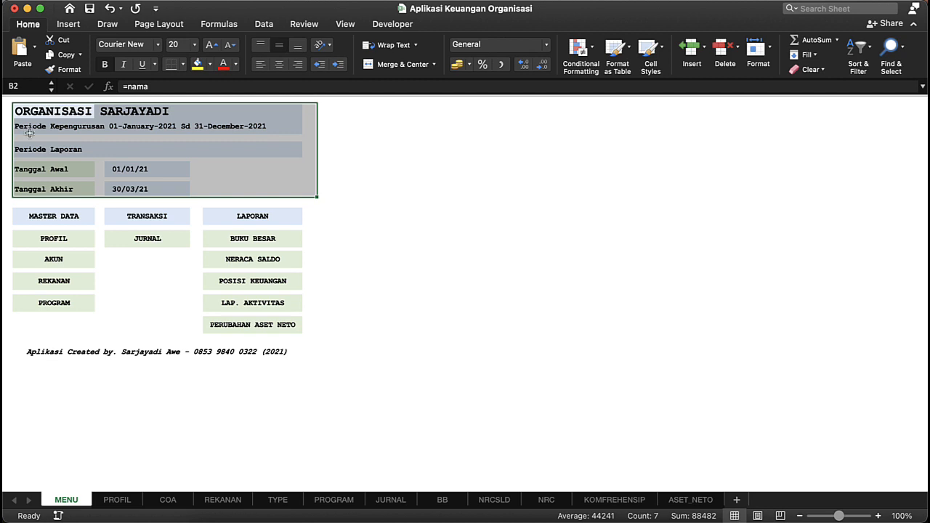
pyautogui.hotkey('shift', 'Left')
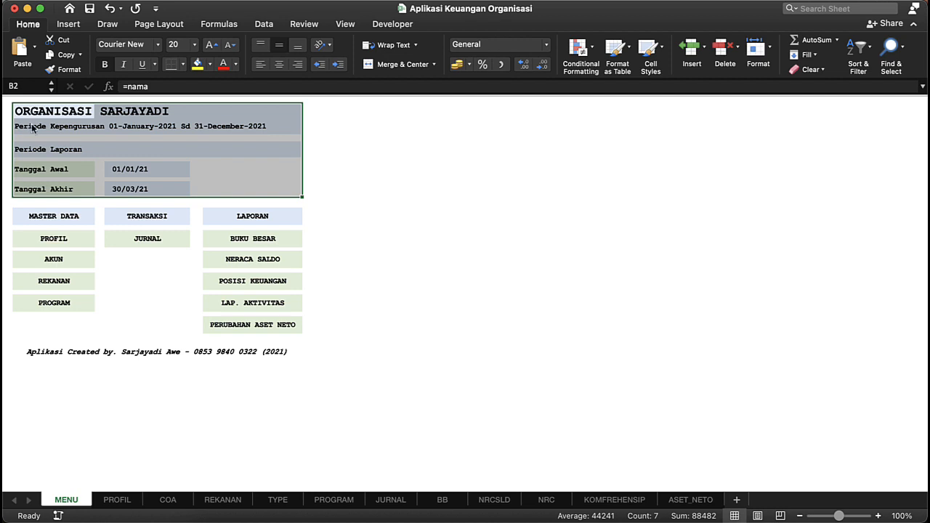
pyautogui.press('super+c')
pyautogui.press('Escape')
pyautogui.press('super+Tab')
pyautogui.press('super+Tab')
pyautogui.press('super+Tab')
pyautogui.hotkey('ctrl', 'Down')
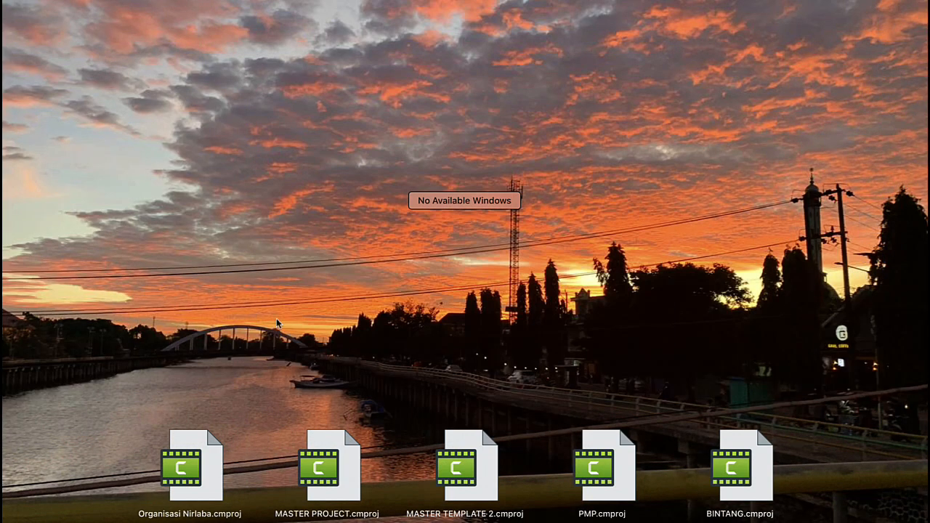
pyautogui.press('super+Tab')
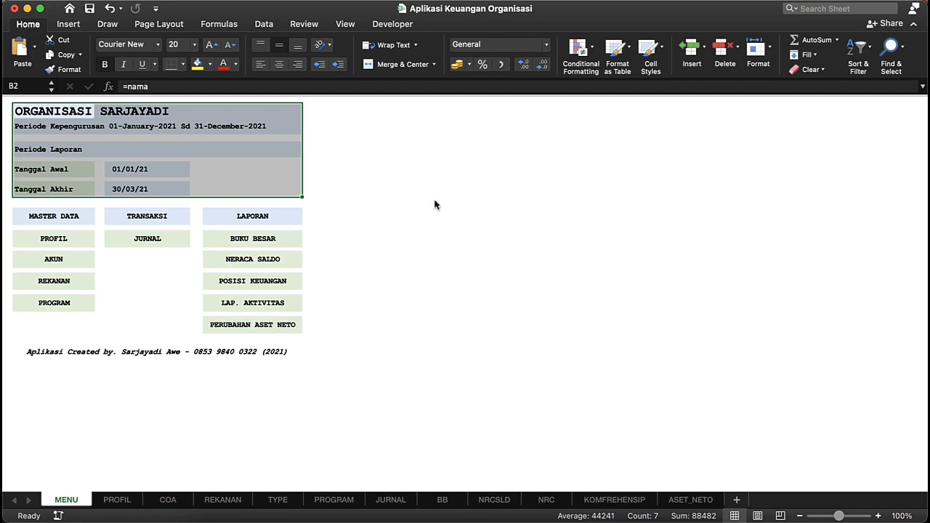
# Step: Return to the Latihan Aplikasi Keuangan Nirlaba workbook and link MENU cell B2 to the organisation name on PROFIL with =prf_nama
pyautogui.click(145, 291)
pyautogui.hotkey('ctrl', 'Down')
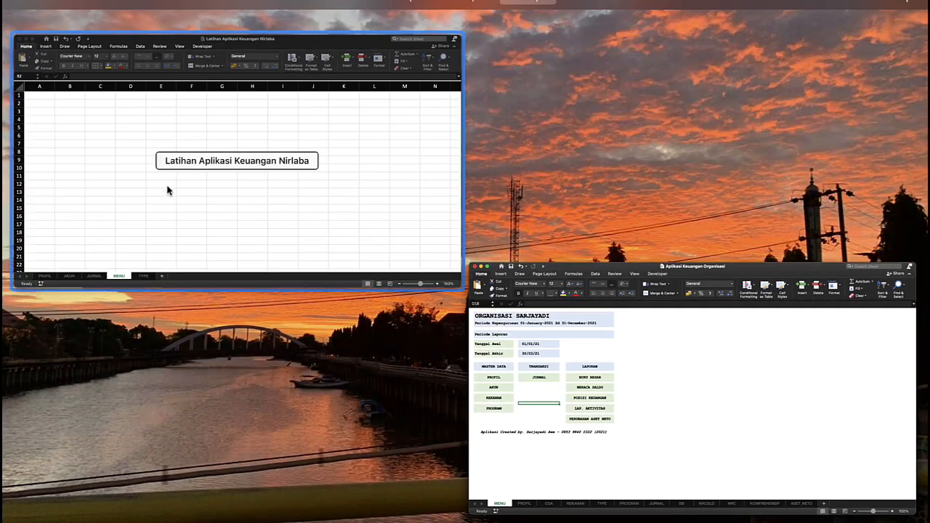
pyautogui.click(166, 189)
pyautogui.click(115, 160)
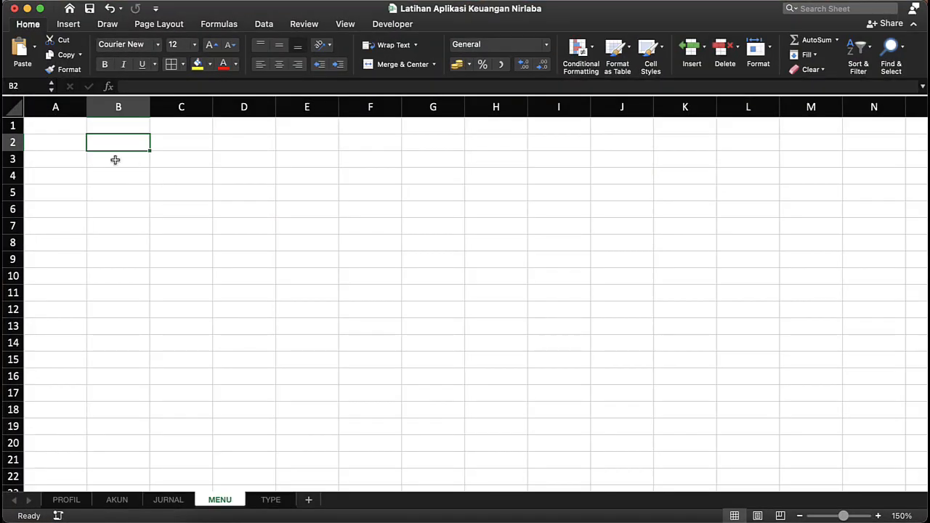
pyautogui.click(118, 141)
pyautogui.write('=')
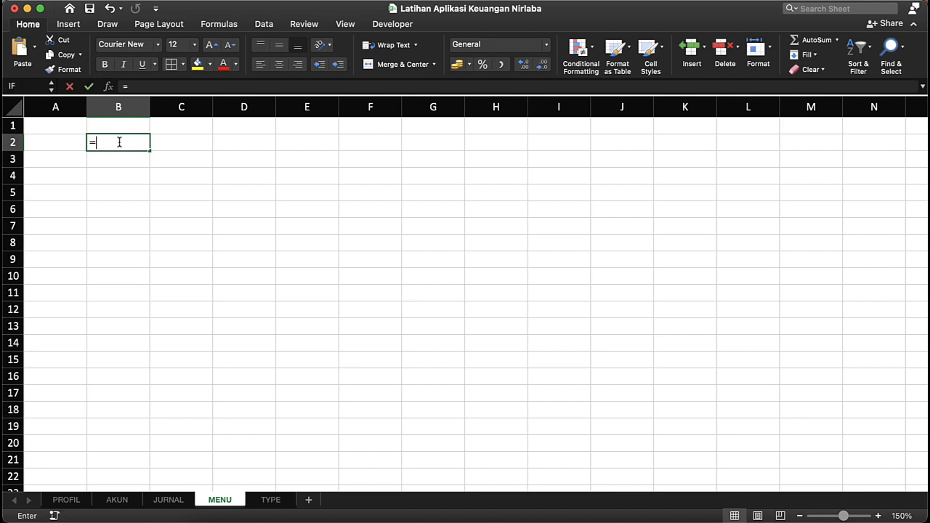
pyautogui.click(66, 500)
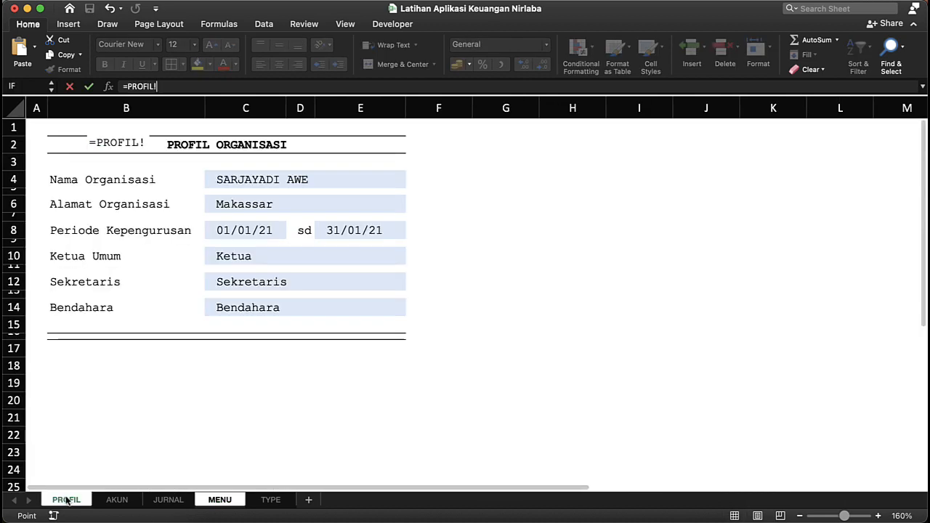
pyautogui.click(73, 143)
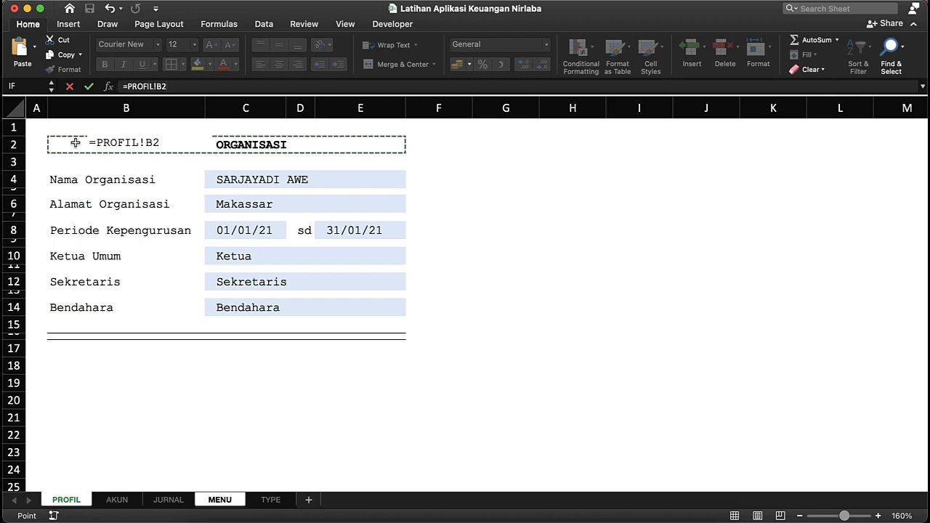
pyautogui.click(256, 181)
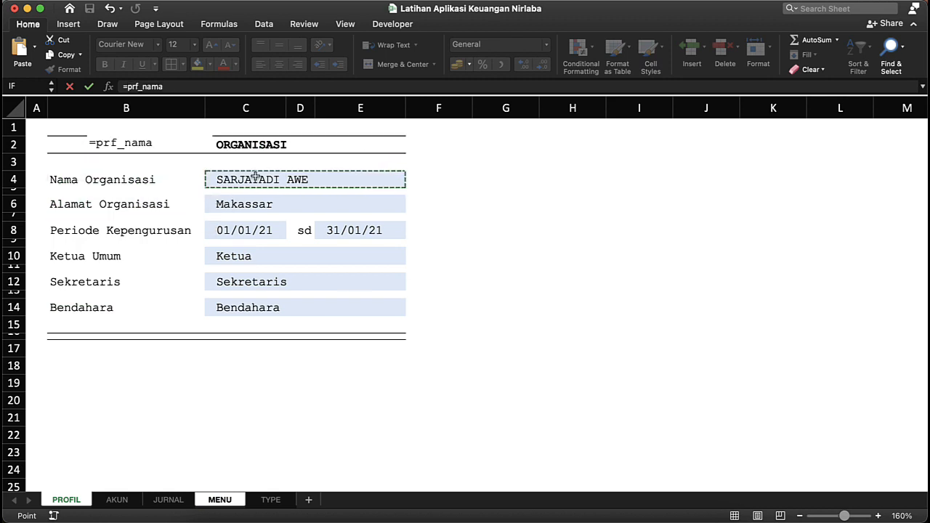
pyautogui.press('Return')
# Step: Link MENU cell B3 to the management period line on the AKUN sheet with =AKUN!B4
pyautogui.write('=')
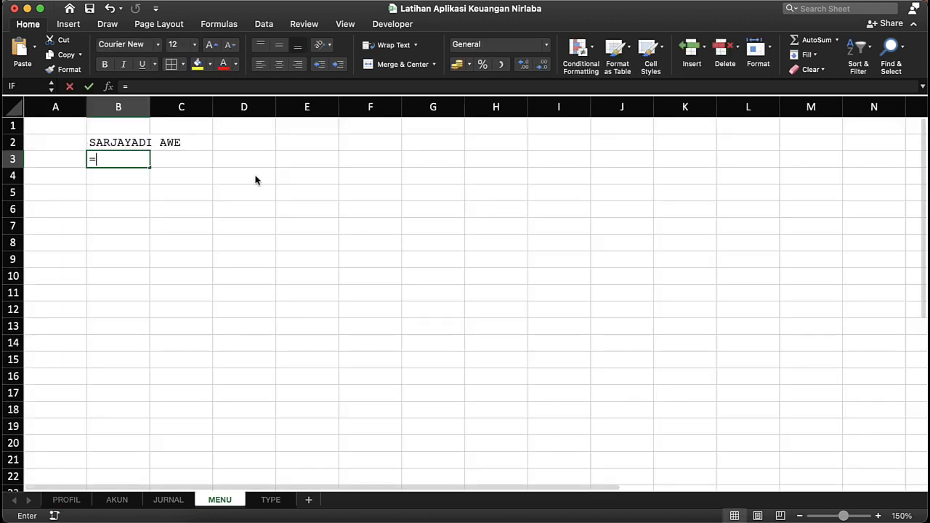
pyautogui.click(72, 503)
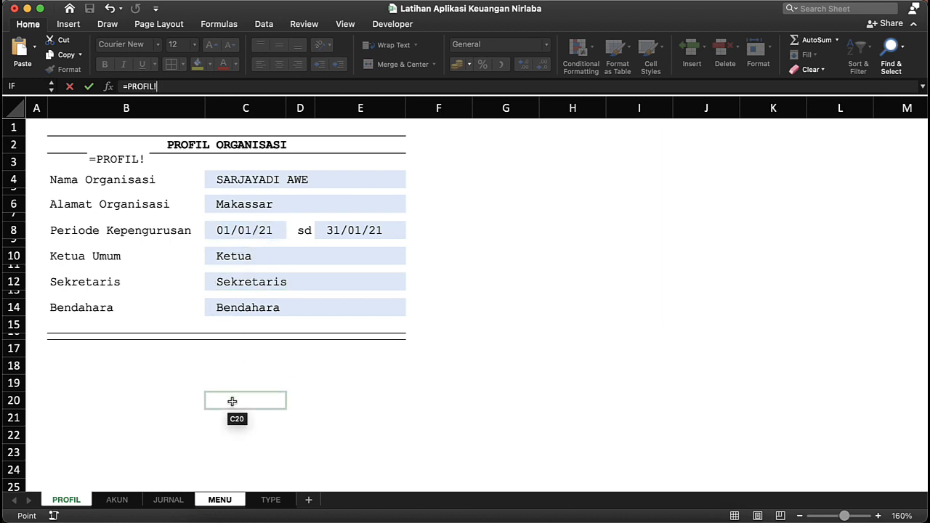
pyautogui.click(128, 506)
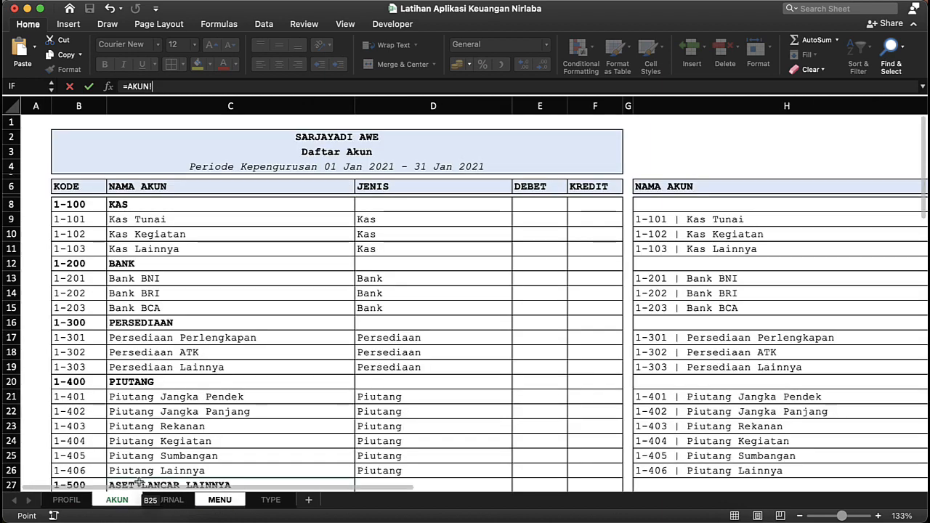
pyautogui.click(265, 171)
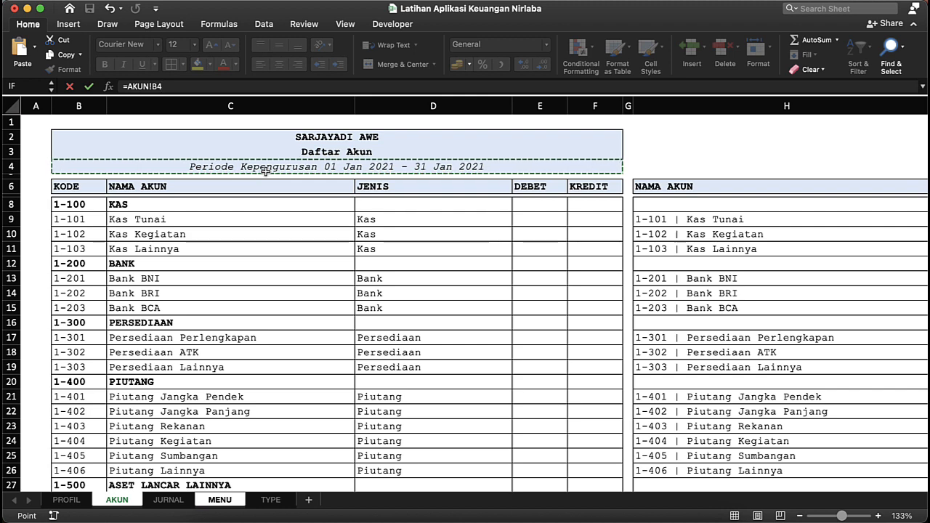
pyautogui.press('Return')
# Step: Narrow column A of the MENU sheet to a slim margin about a third of its default width
pyautogui.click(138, 192)
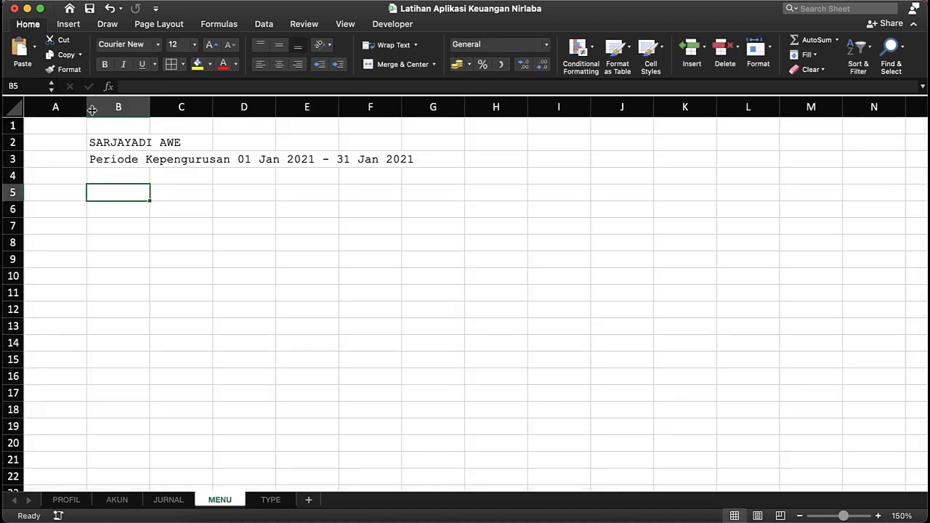
pyautogui.moveTo(87, 107); pyautogui.dragTo(44, 107)
pyautogui.click(104, 177)
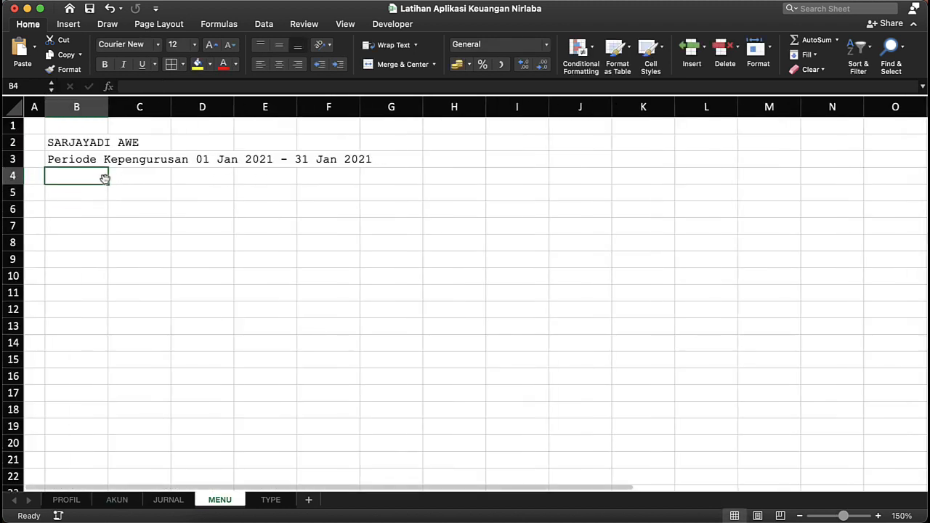
# Step: Make the organisation name and period lines in B2:B3 bold
pyautogui.click(84, 135)
pyautogui.hotkey('shift', 'Down')
pyautogui.press('super+b')
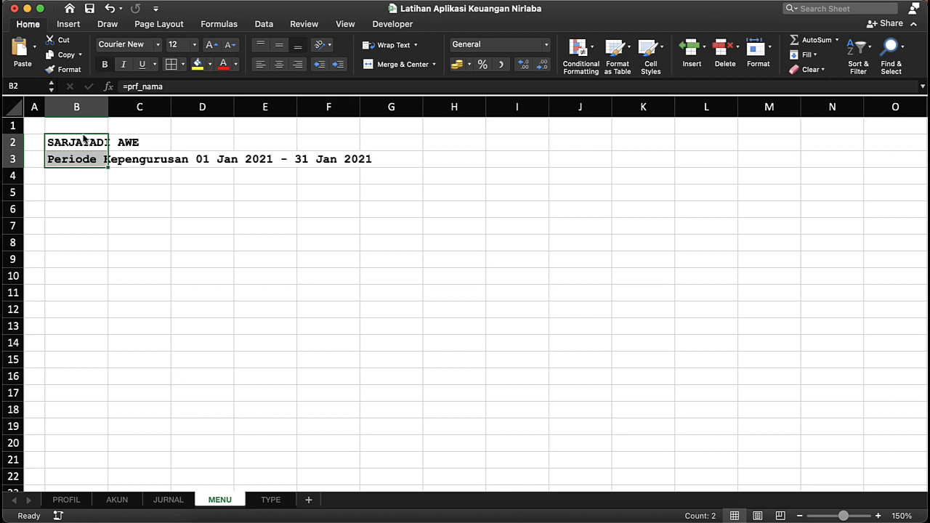
# Step: Turn off the gridlines on the MENU sheet
pyautogui.click(343, 27)
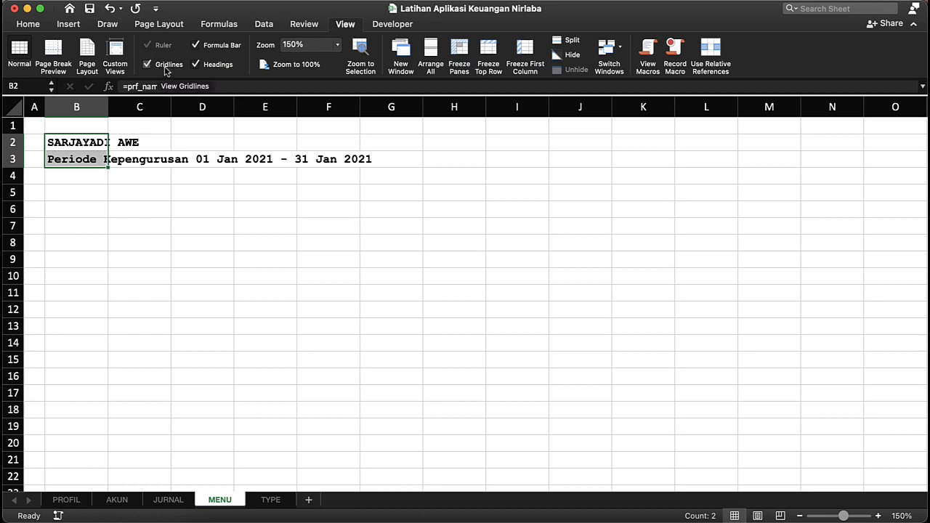
# Step: Hide the gridlines on the MENU sheet
pyautogui.click(166, 66)
pyautogui.click(124, 239)
pyautogui.click(67, 179)
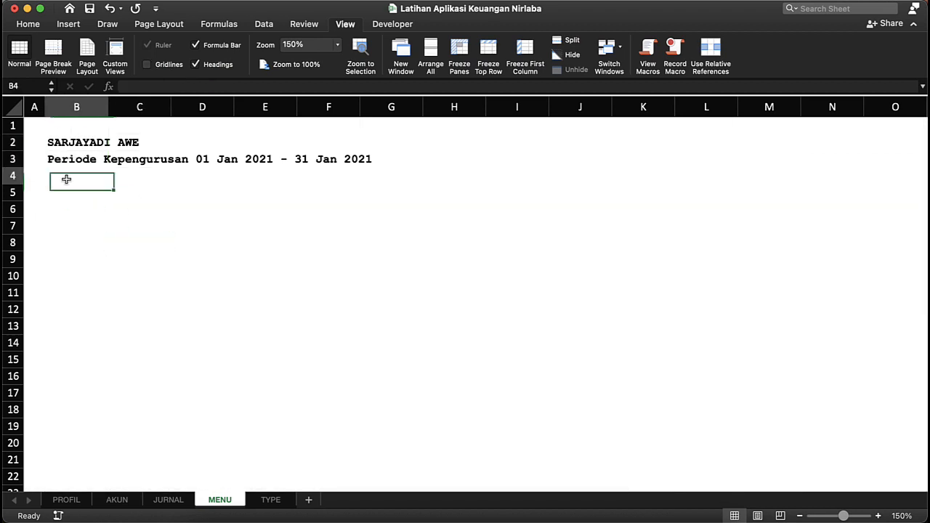
# Step: Enter the heading "Periode Laporan" in cell B5 of the MENU sheet
pyautogui.click(65, 195)
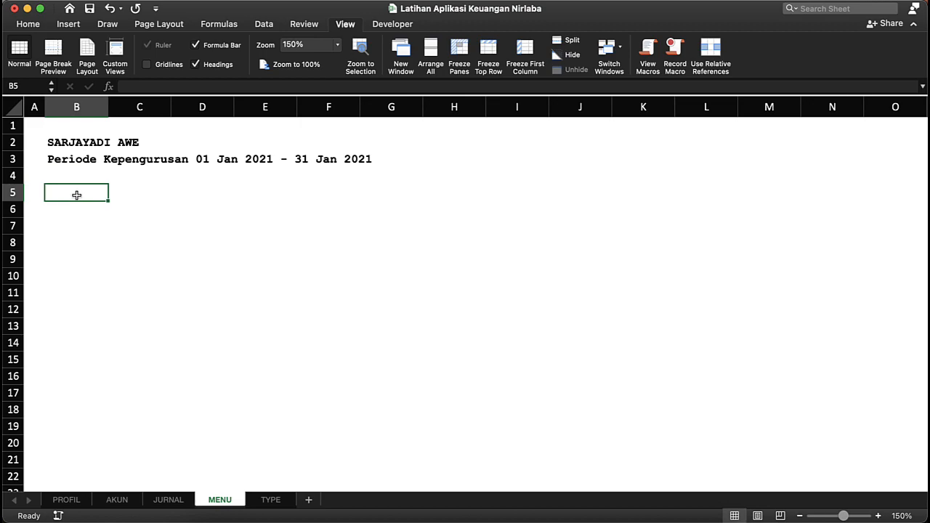
pyautogui.hotkey('ctrl', 'Down')
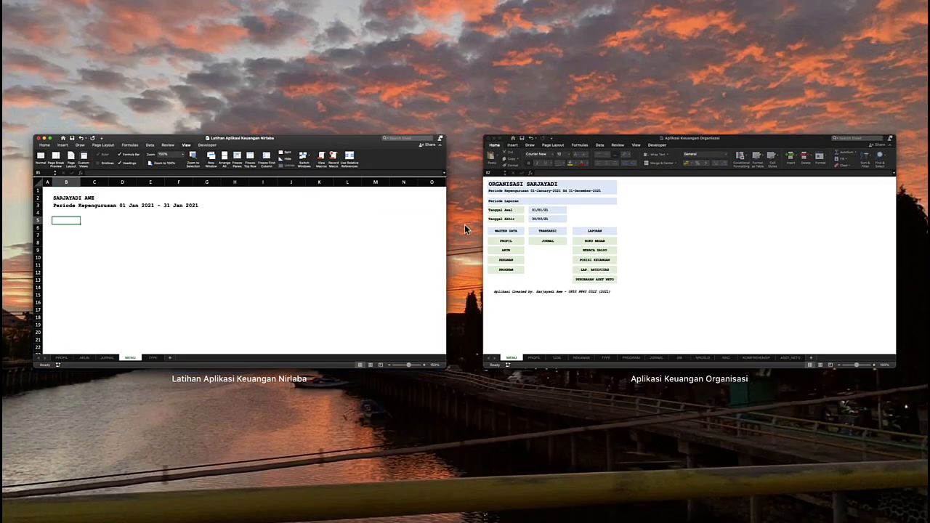
pyautogui.click(252, 220)
pyautogui.write('Per')
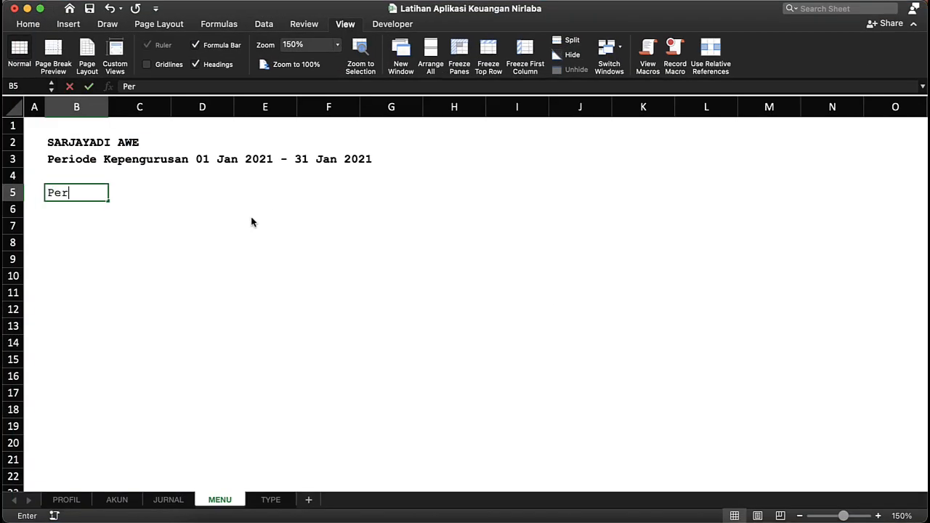
pyautogui.write('iod')
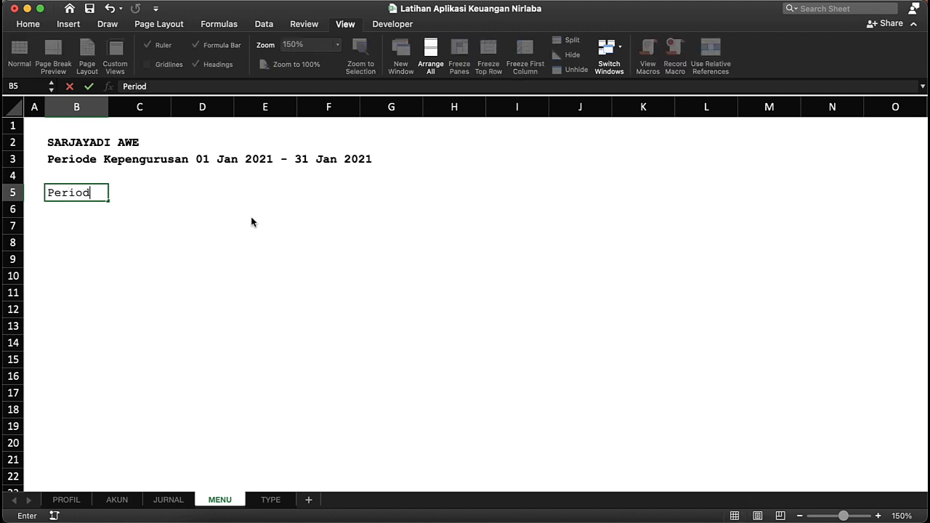
pyautogui.write('e Laporan')
pyautogui.press('Return')
pyautogui.press('Return')
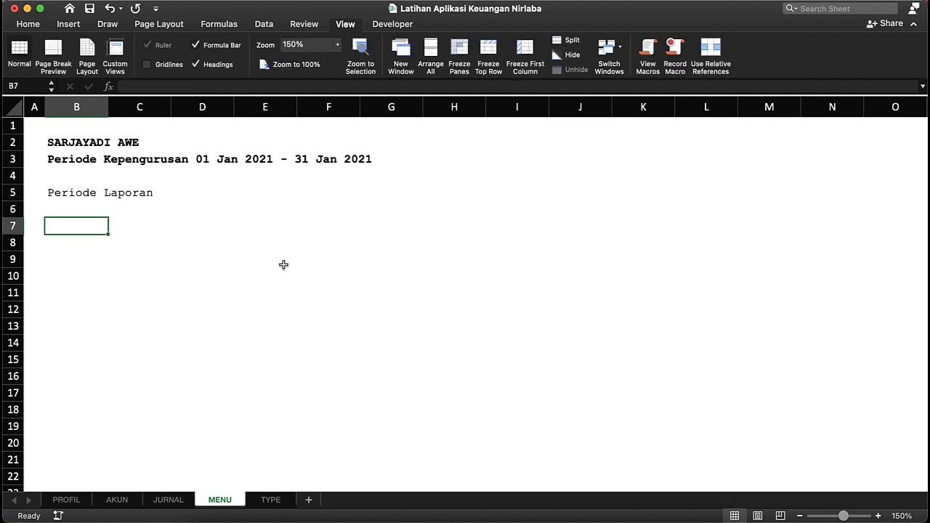
# Step: Consult the menu layout in the Aplikasi Keuangan Organisasi workbook and enter the label "Periode Awal" in B7 of the practice workbook
pyautogui.hotkey('ctrl', 'Up')
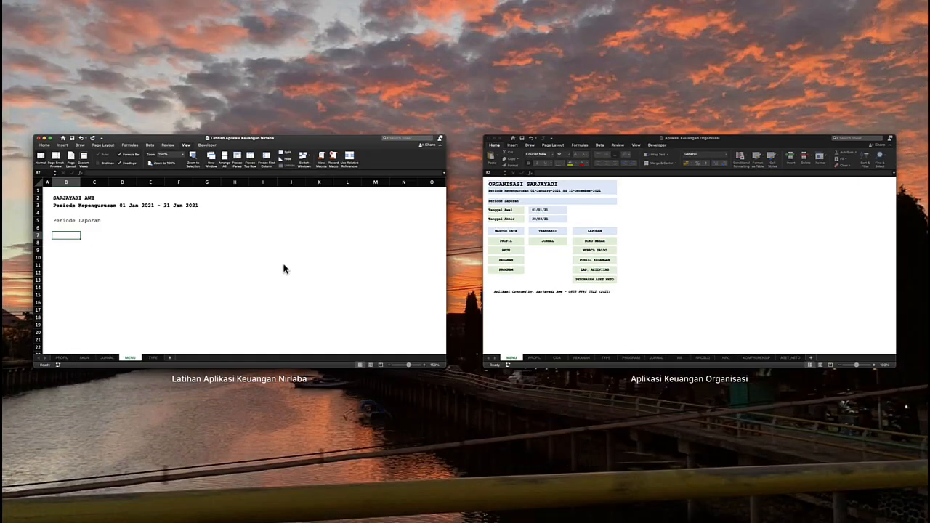
pyautogui.click(551, 243)
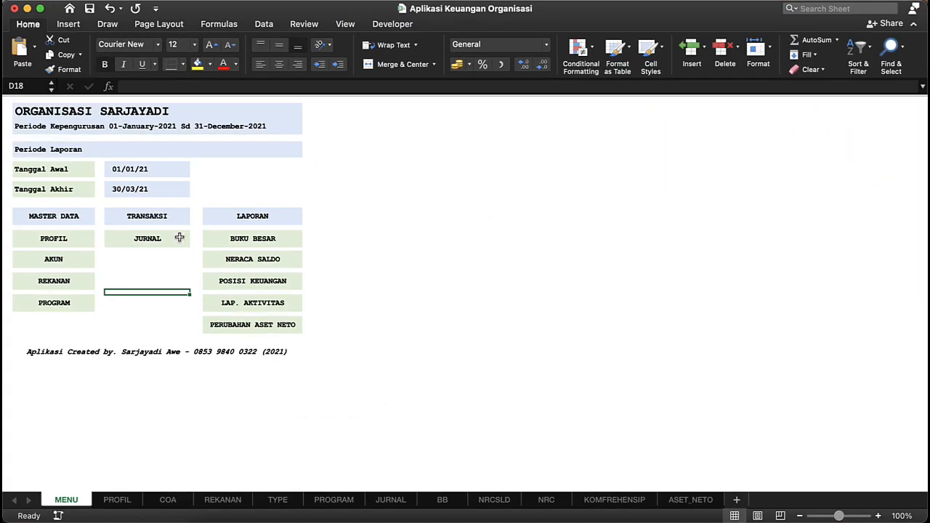
pyautogui.hotkey('ctrl', 'Up')
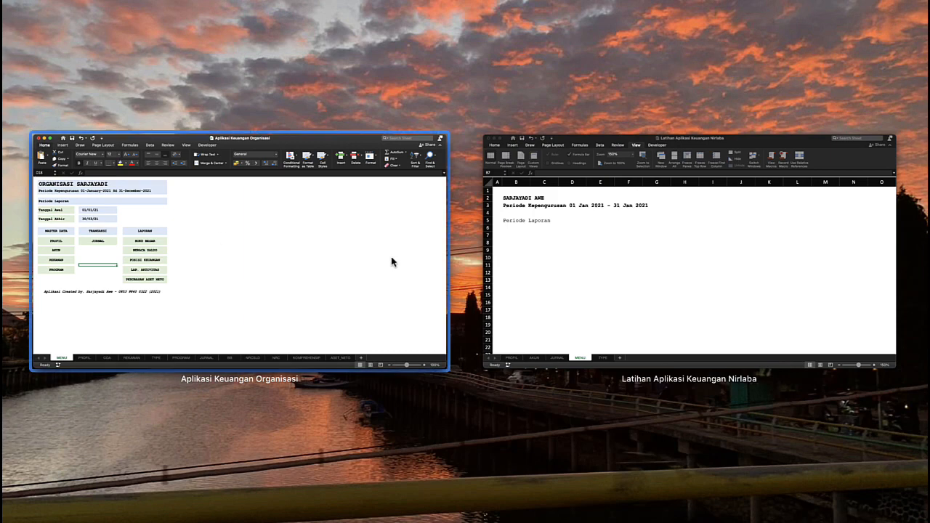
pyautogui.click(581, 266)
pyautogui.write('T')
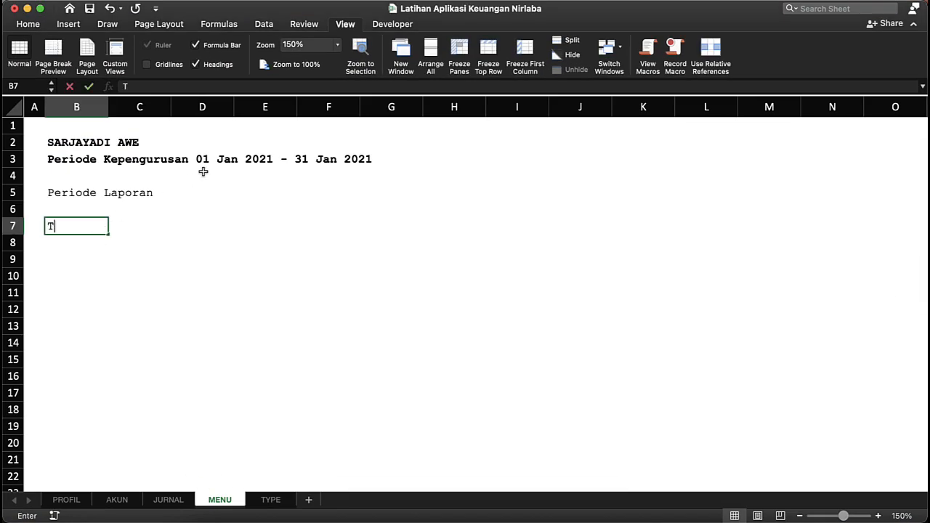
pyautogui.press('BackSpace')
pyautogui.write('Periode')
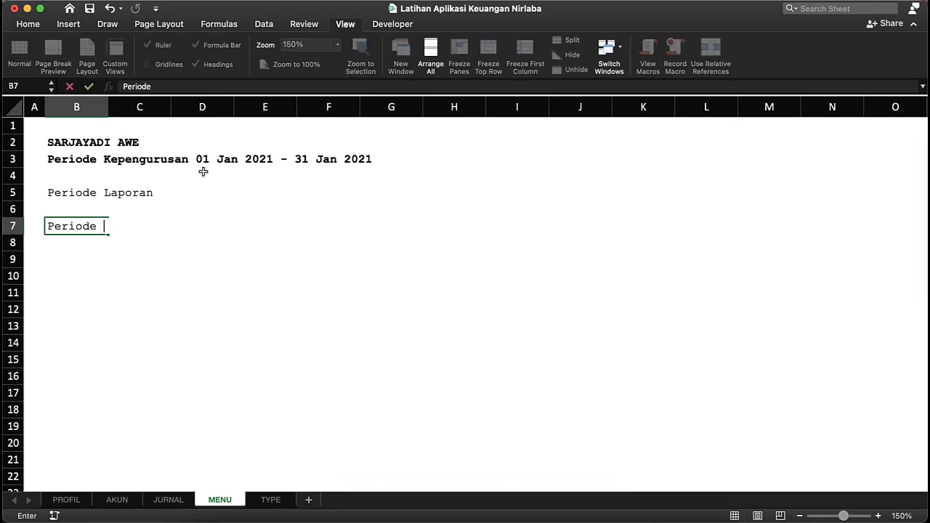
pyautogui.write(' Awal')
pyautogui.press('Return')
pyautogui.press('Return')
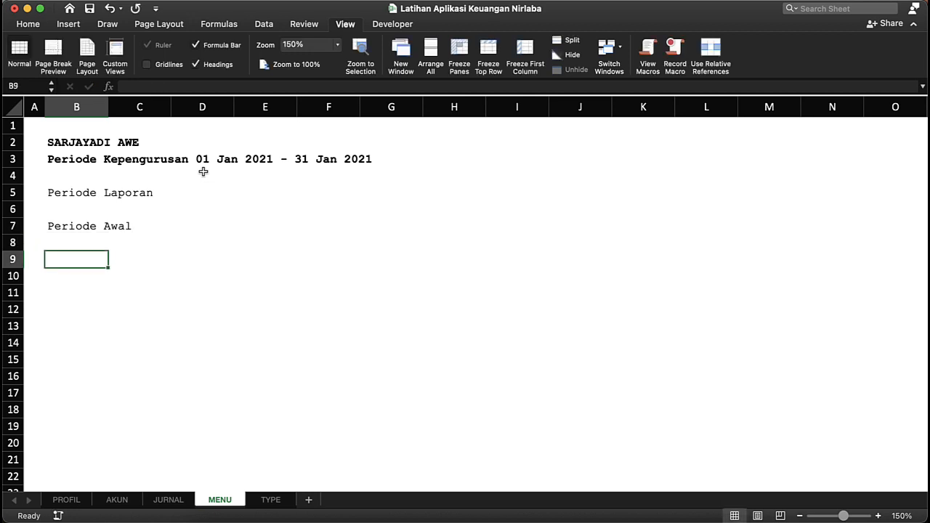
# Step: Enter the label "Periode Akhir" in cell B9
pyautogui.write('Periode')
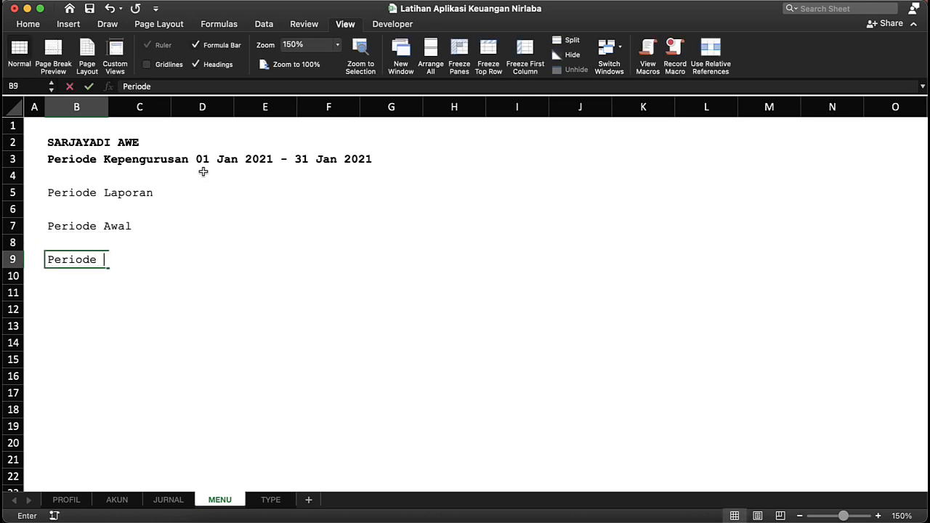
pyautogui.write(' Akhir')
pyautogui.press('Return')
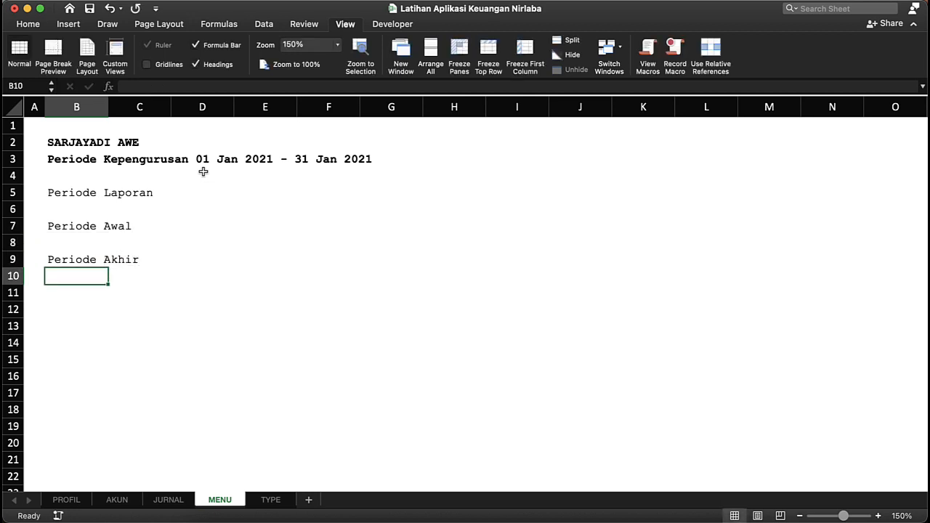
# Step: Shrink the empty rows 6 and 8 into thin spacers and widen columns B and C
pyautogui.moveTo(12, 256); pyautogui.dragTo(16, 209)
pyautogui.click(62, 240)
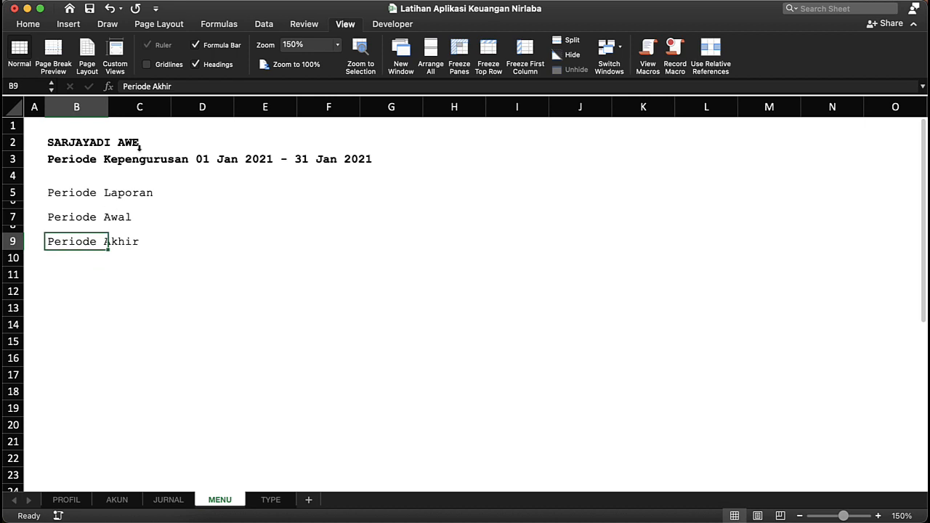
pyautogui.moveTo(106, 111); pyautogui.dragTo(165, 109)
pyautogui.moveTo(224, 107); pyautogui.dragTo(265, 107)
# Step: Fill the input cells C7 and C9 with the lightest blue theme color
pyautogui.click(186, 215)
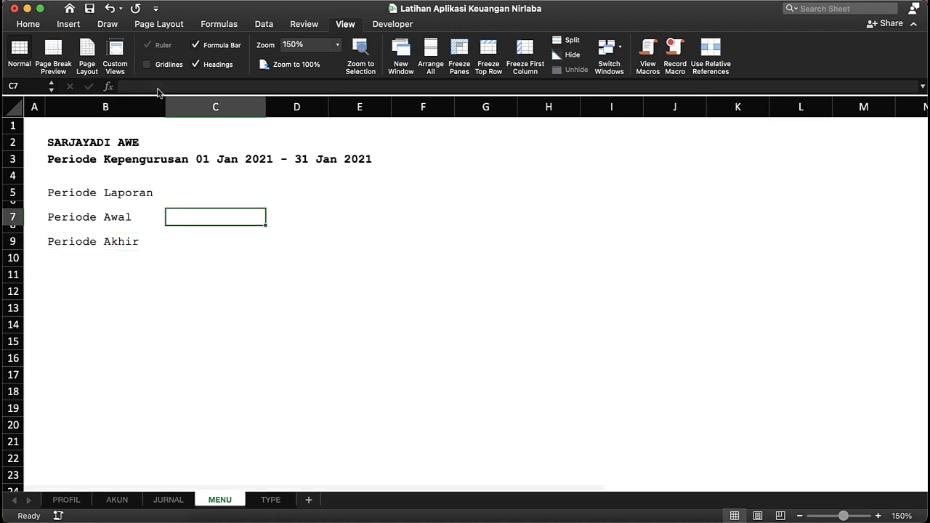
pyautogui.click(27, 24)
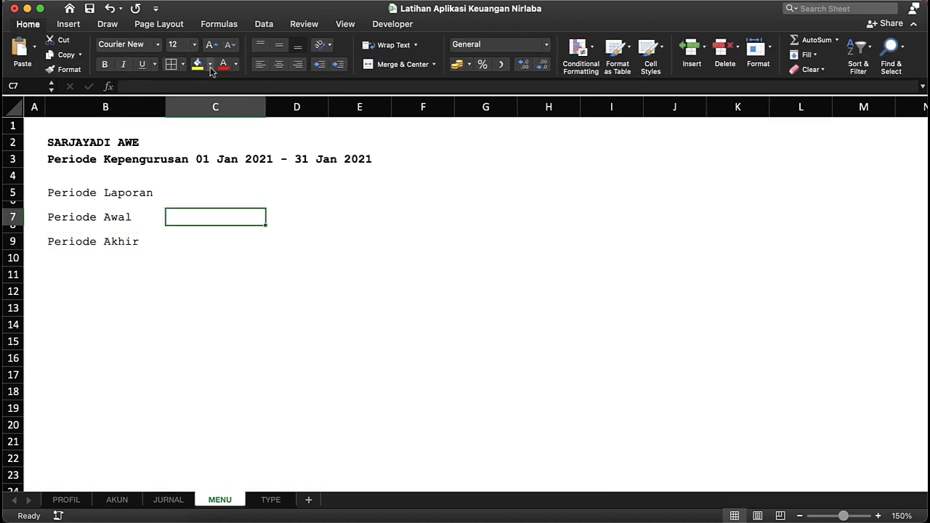
pyautogui.click(210, 64)
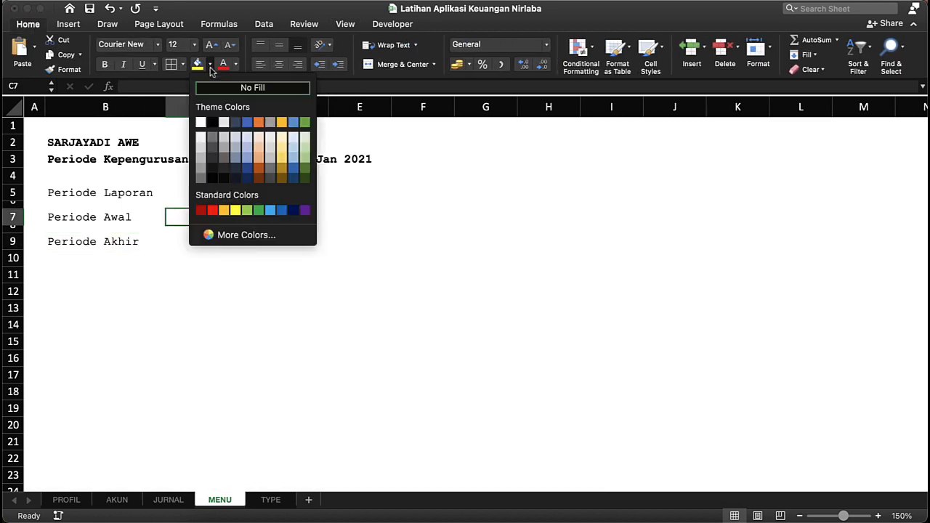
pyautogui.click(295, 140)
pyautogui.click(210, 241)
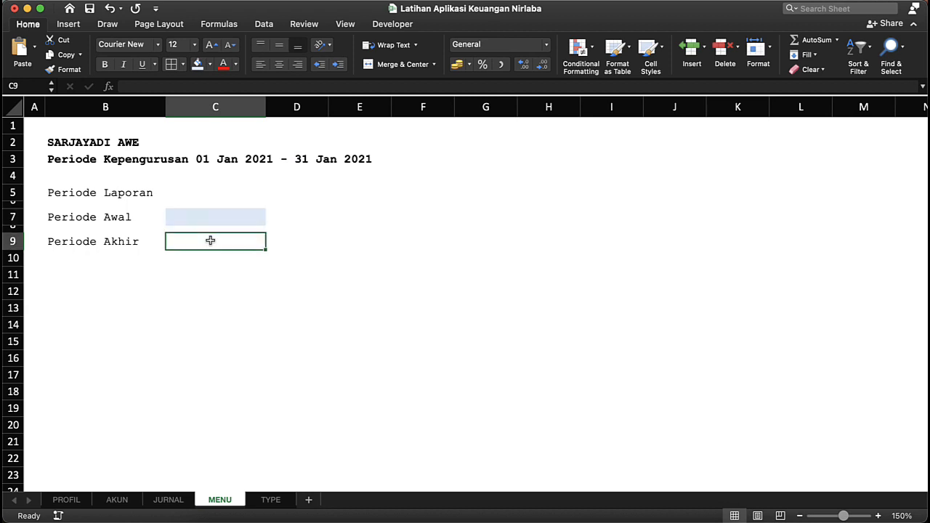
pyautogui.click(197, 64)
pyautogui.click(191, 328)
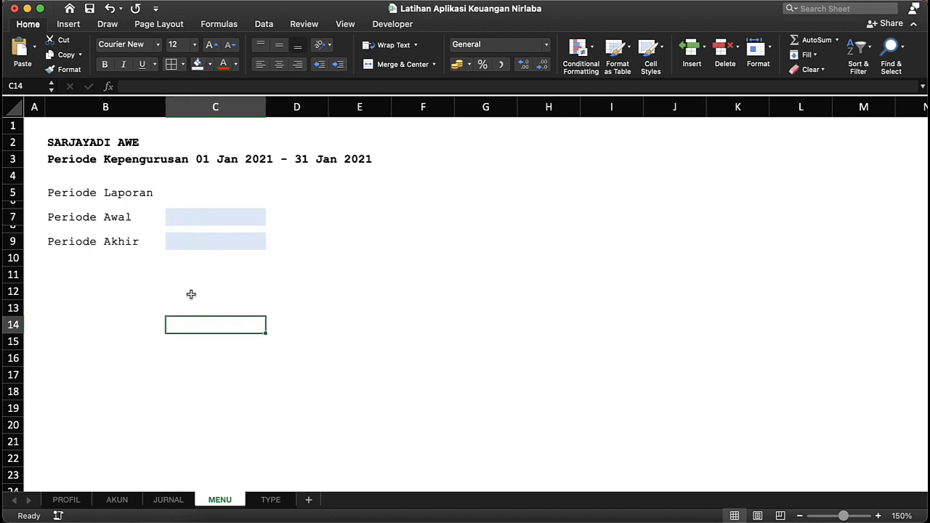
# Step: Make the "Periode Laporan" heading in B5 bold
pyautogui.click(54, 194)
pyautogui.press('super+b')
pyautogui.click(114, 256)
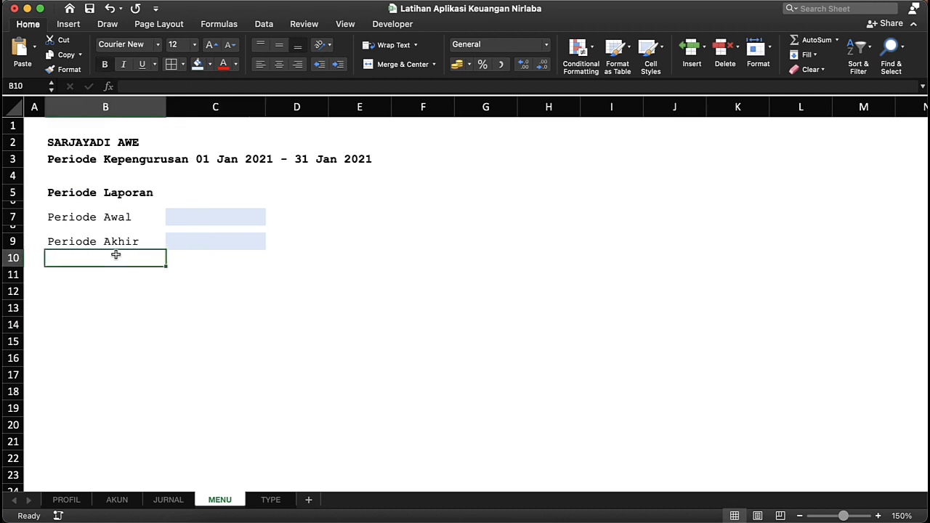
# Step: Enter the start date 1/1/2021 beside the "Periode Awal" label in C7
pyautogui.click(202, 215)
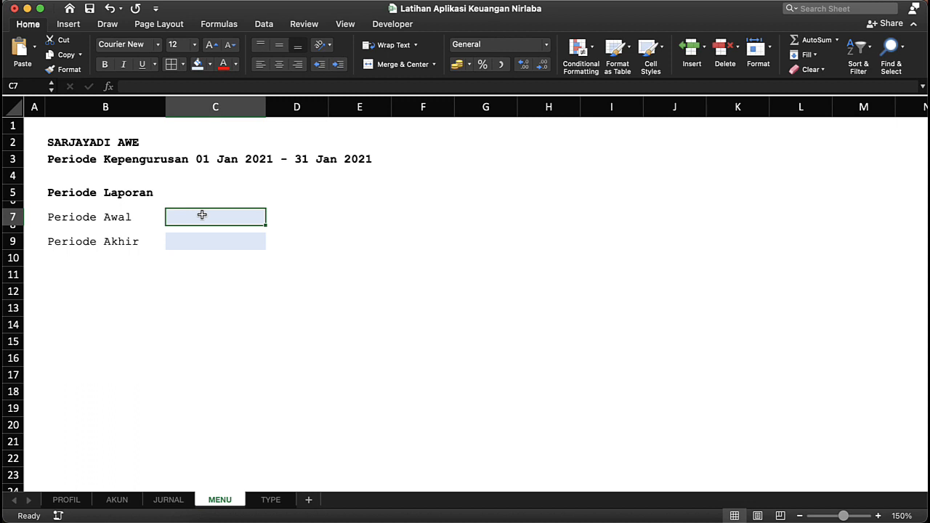
pyautogui.write('1/1/2')
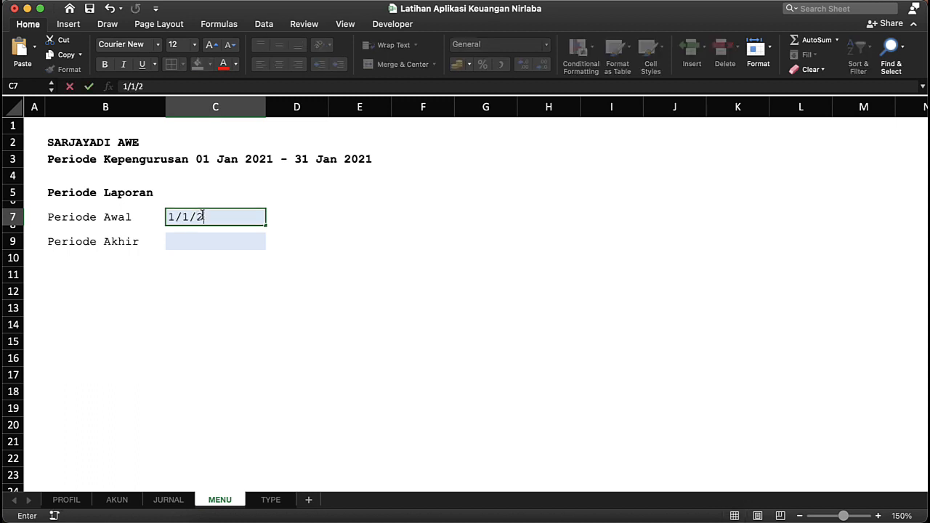
pyautogui.write('021')
pyautogui.press('Return')
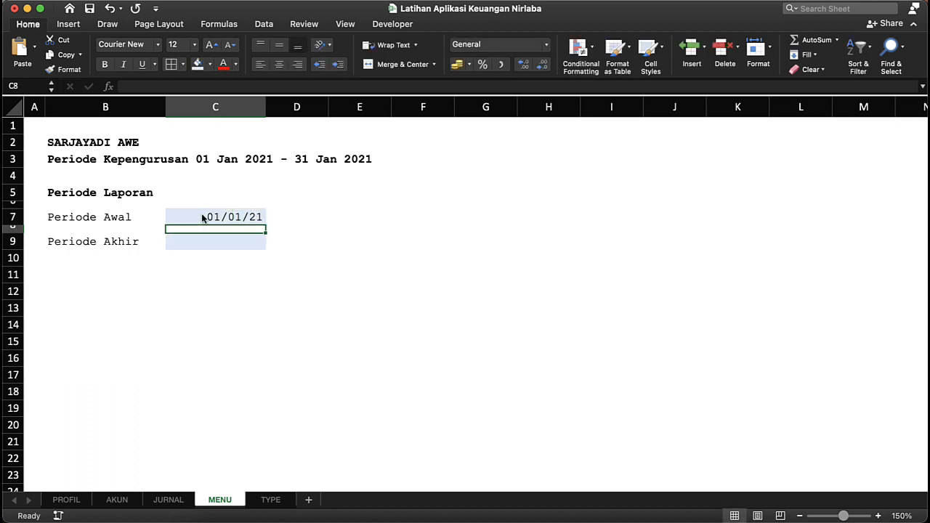
# Step: Enter the end date 31/01/2021 beside the "Periode Akhir" label in C9
pyautogui.click(211, 236)
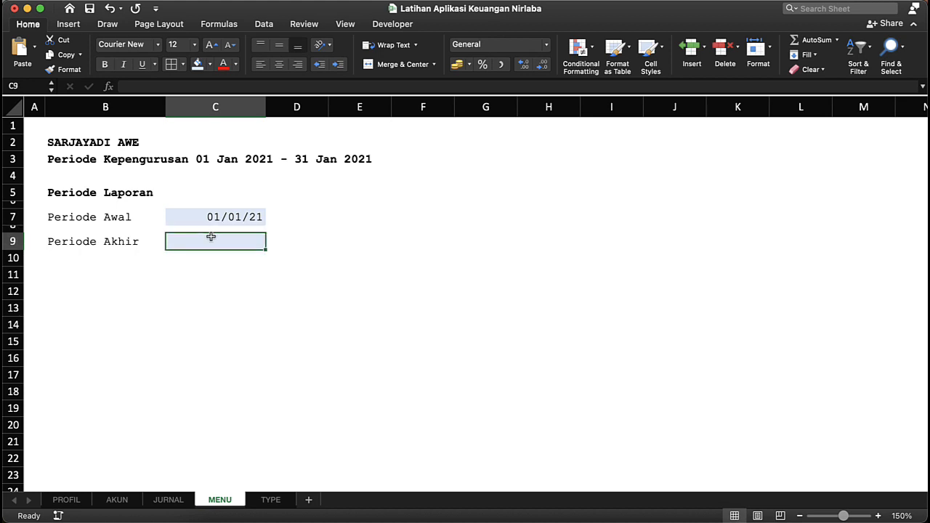
pyautogui.write('31')
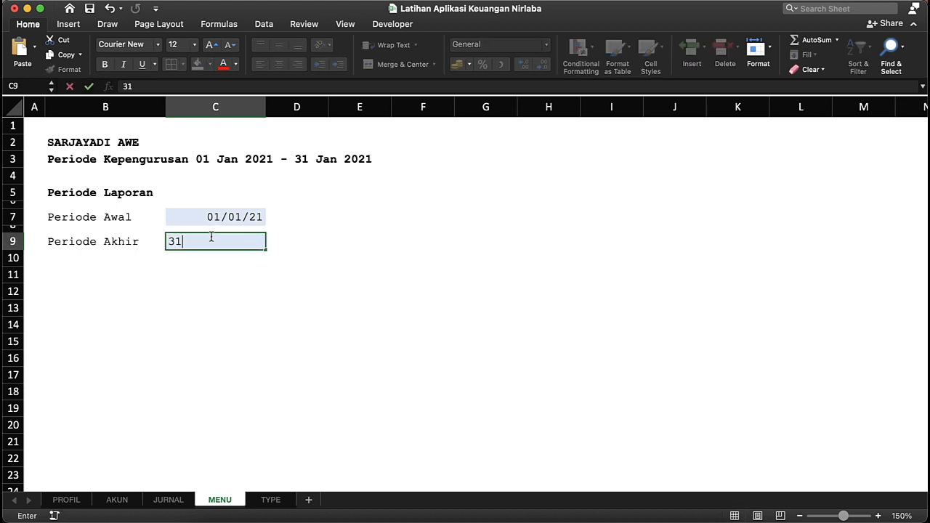
pyautogui.press('BackSpace')
pyautogui.press('BackSpace')
pyautogui.press('Return')
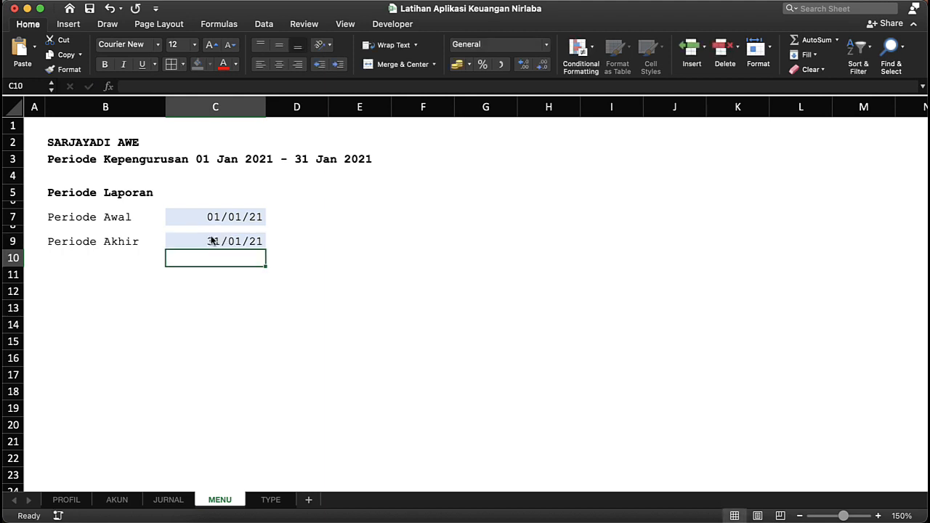
# Step: Define the name "awal" for the start date cell C7
pyautogui.click(203, 218)
pyautogui.click(205, 244)
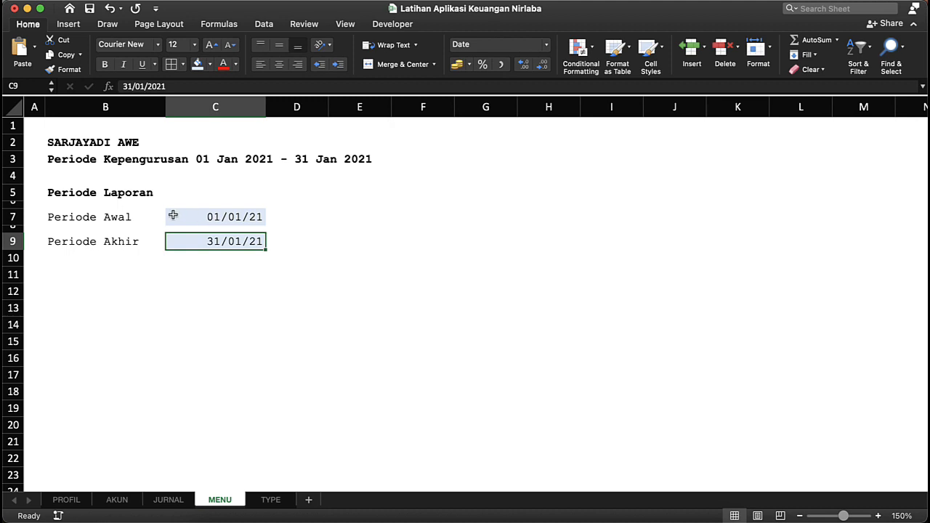
pyautogui.click(193, 219)
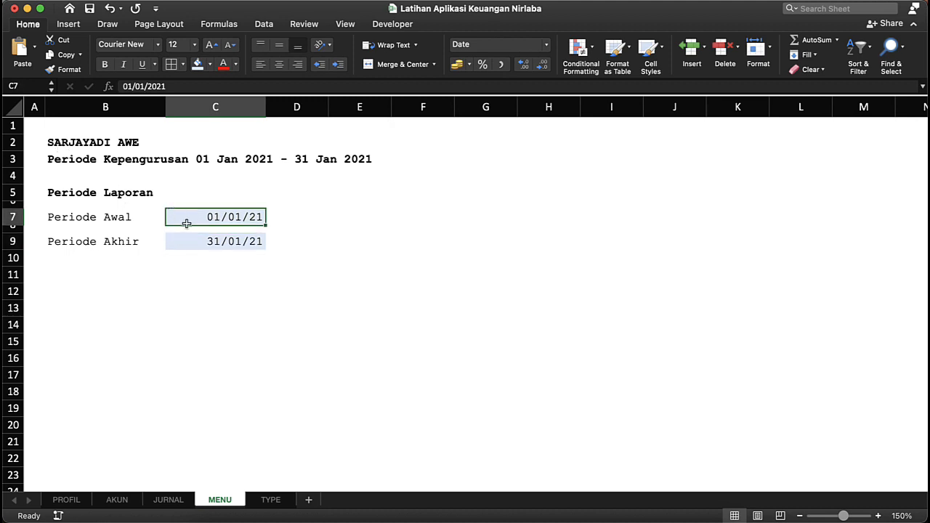
pyautogui.click(30, 83)
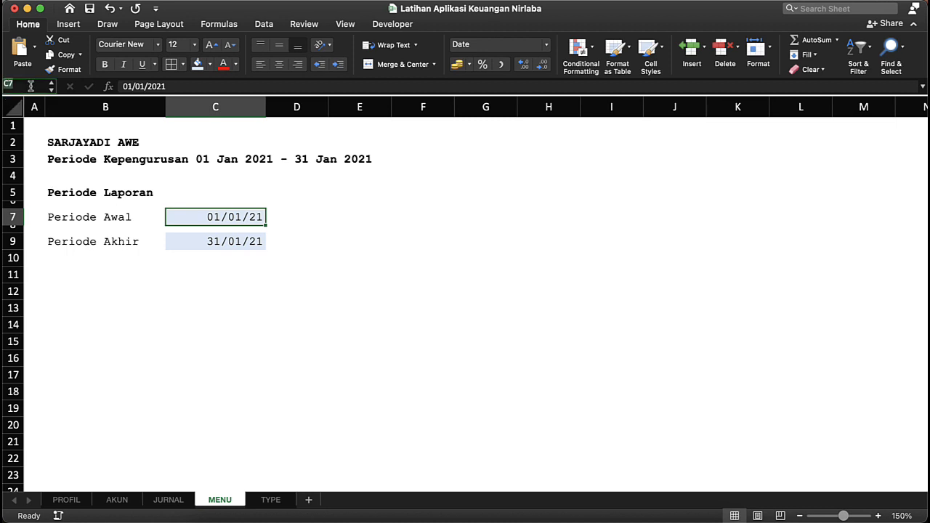
pyautogui.press('BackSpace')
pyautogui.write('awal')
pyautogui.press('Return')
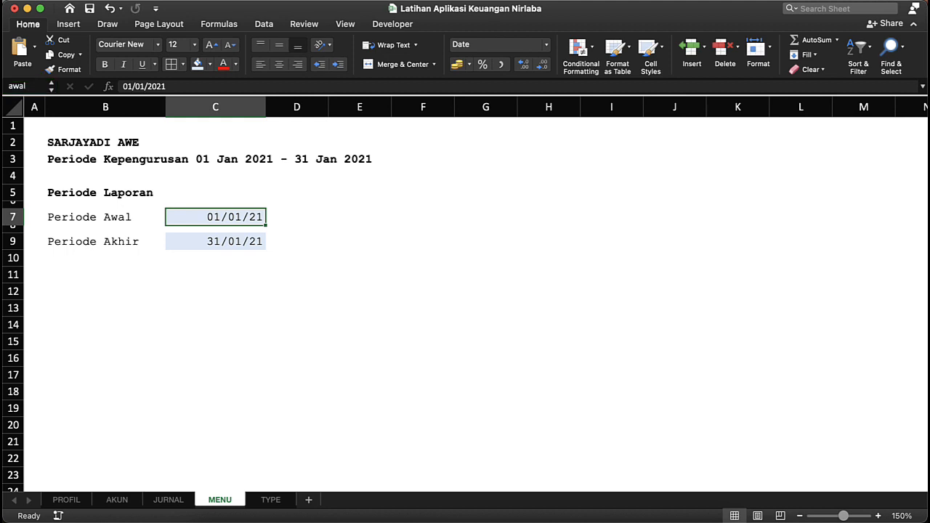
# Step: Define the name "akhir" for the end date cell C9 and check the defined names list and the start date cell's name
pyautogui.click(185, 239)
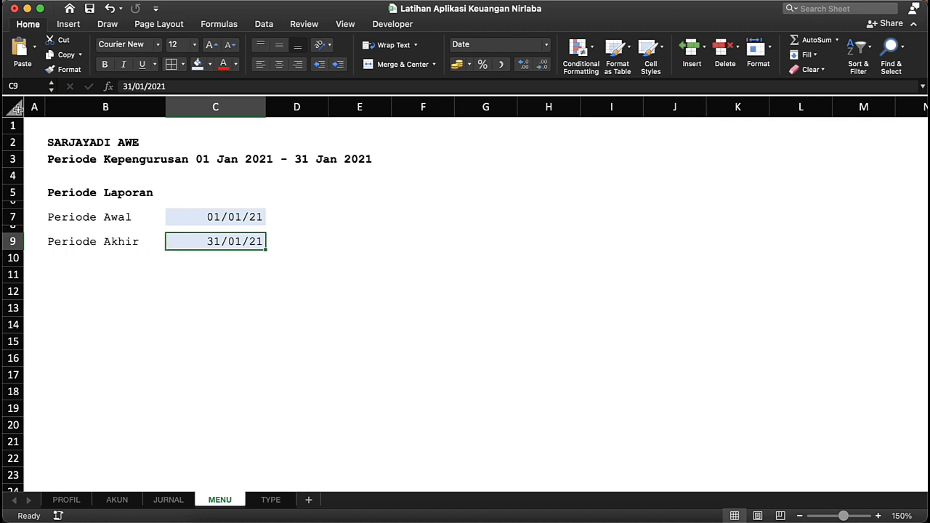
pyautogui.click(29, 85)
pyautogui.write('akhir')
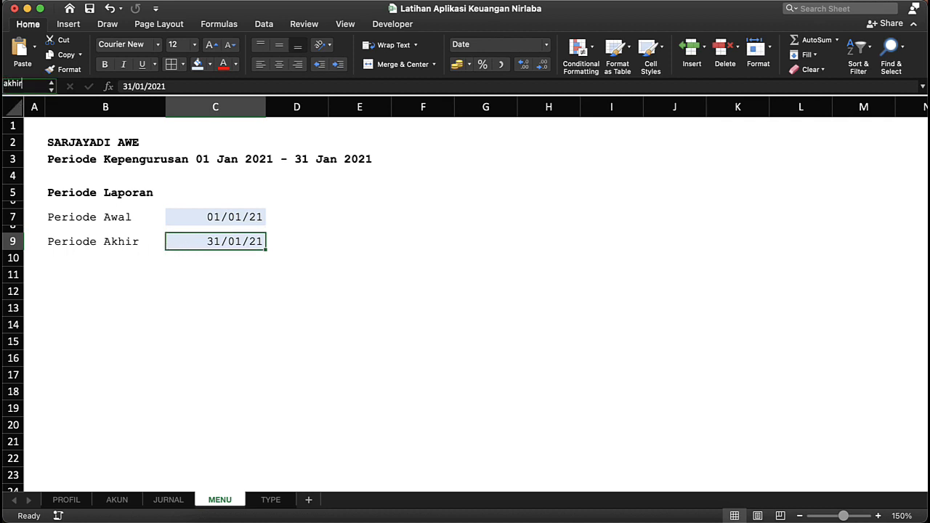
pyautogui.press('Return')
pyautogui.click(50, 86)
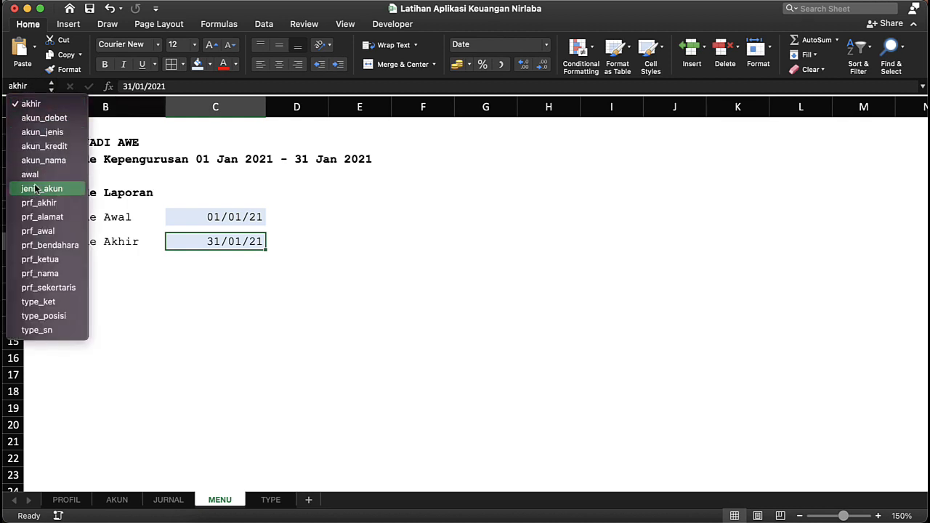
pyautogui.click(143, 209)
pyautogui.click(208, 218)
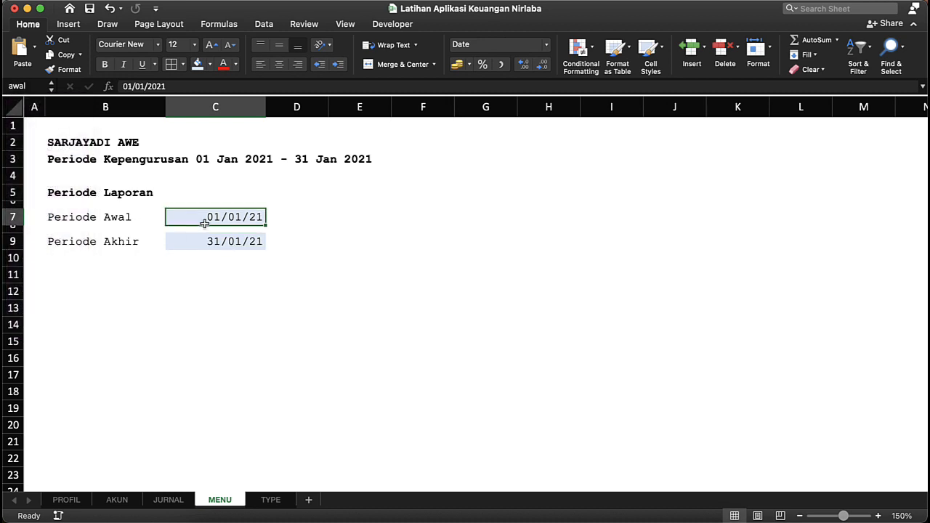
# Step: Narrow the spacer column I between Jumlah and Filter on the JURNAL sheet
pyautogui.click(211, 242)
pyautogui.click(223, 228)
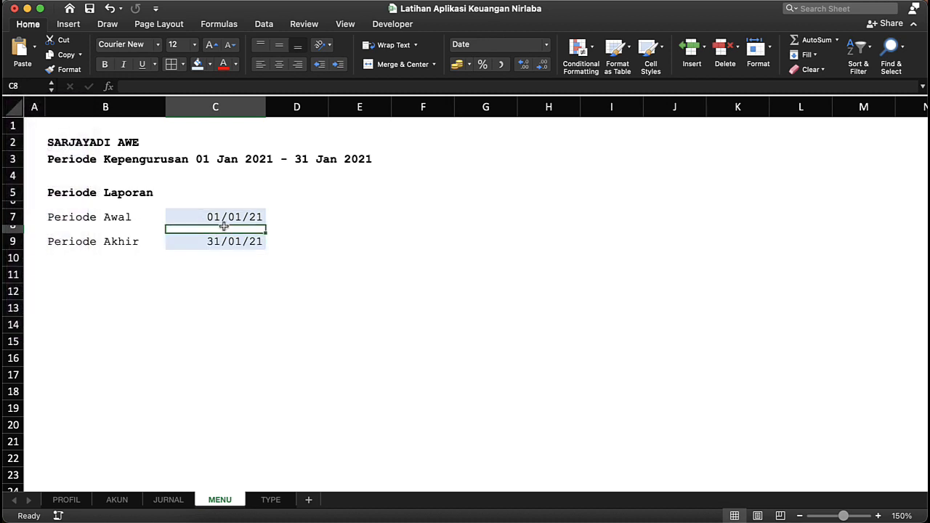
pyautogui.click(173, 500)
pyautogui.click(439, 316)
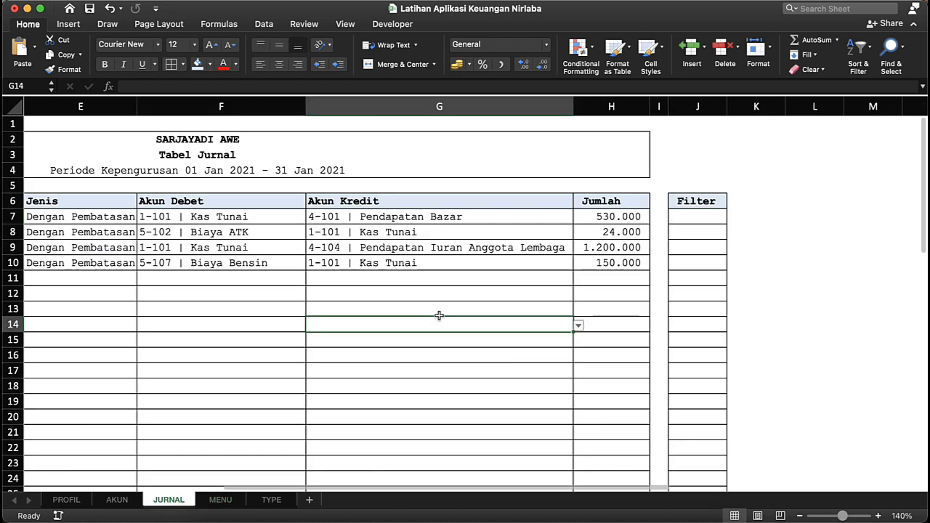
pyautogui.click(637, 218)
pyautogui.click(725, 216)
pyautogui.hscroll(2, 724, 217)
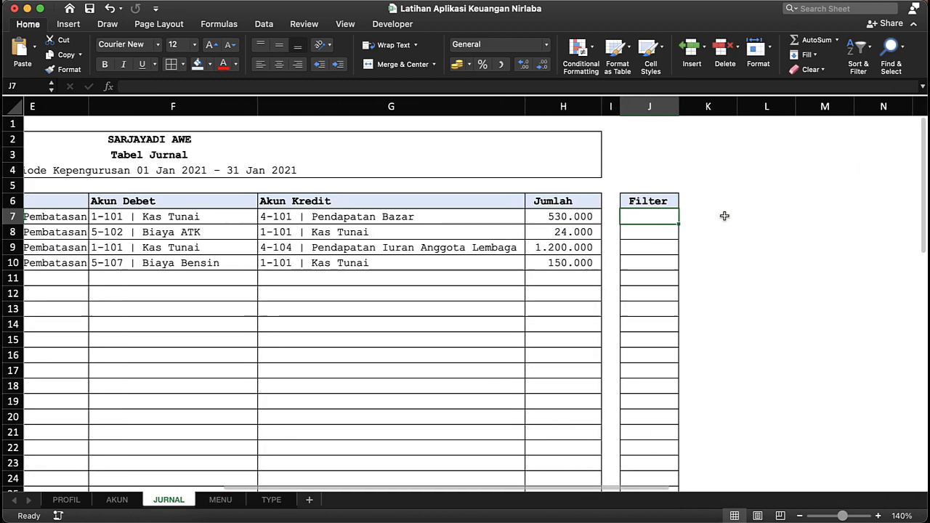
pyautogui.moveTo(618, 106); pyautogui.dragTo(608, 107)
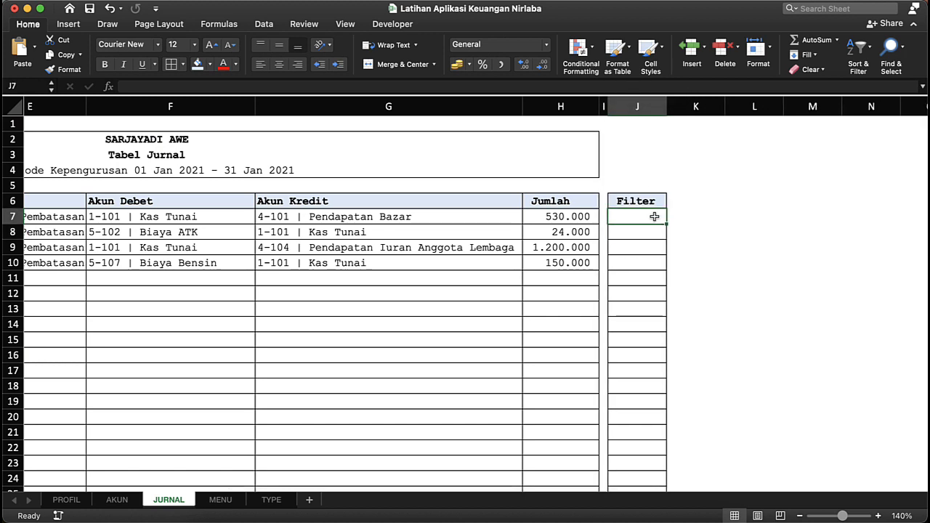
# Step: Start a formula in the first Filter cell J7 with =IF(AND( and reference the row's Tanggal cell B7
pyautogui.hscroll(1, 640, 221)
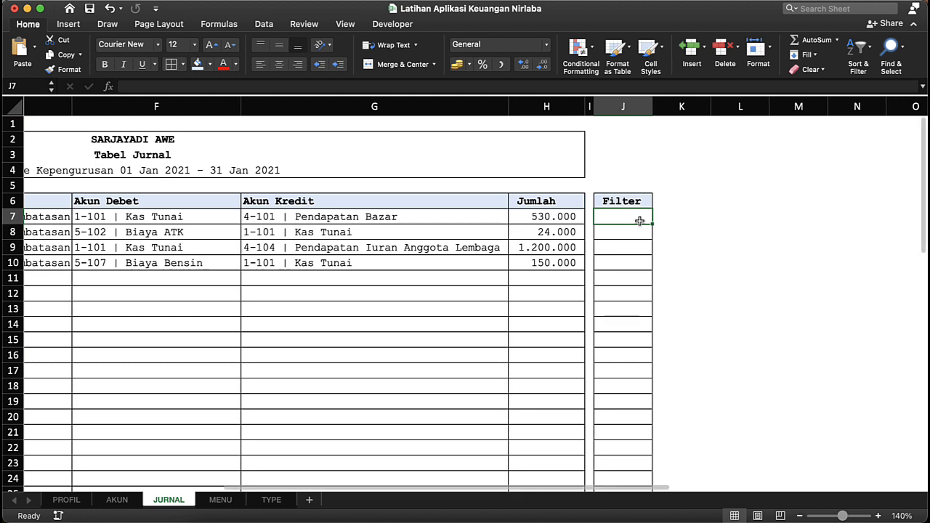
pyautogui.write('=')
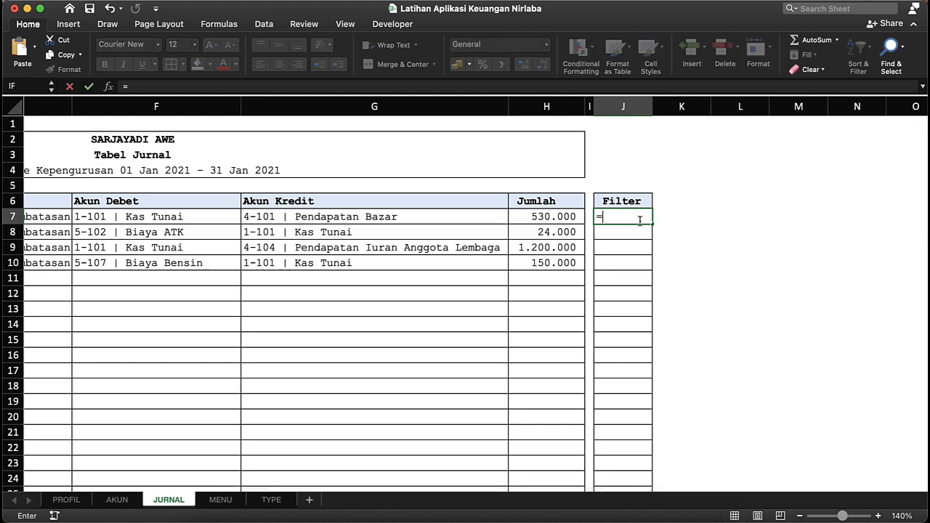
pyautogui.write('if(')
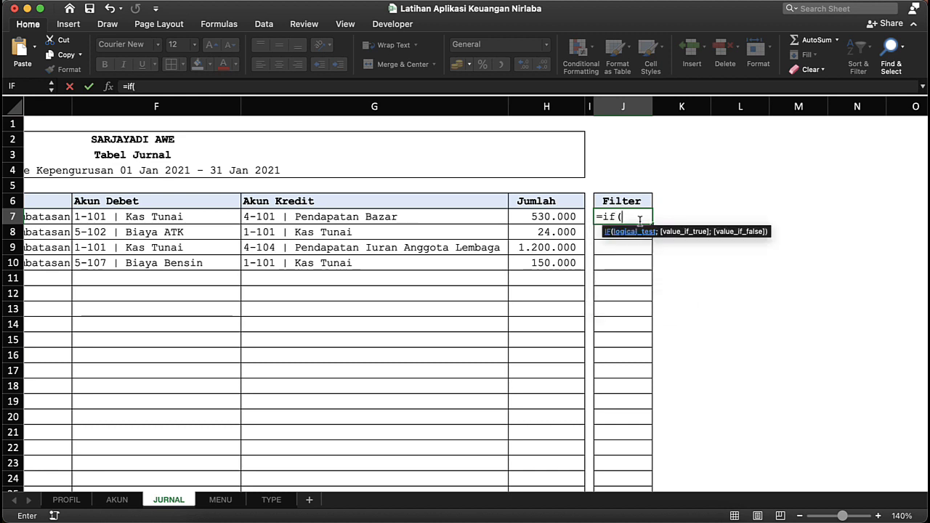
pyautogui.write('and')
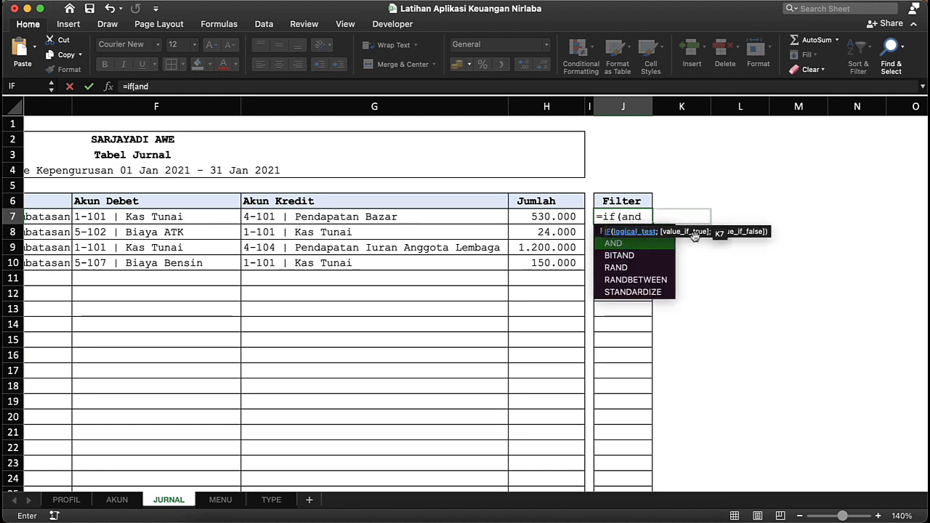
pyautogui.press('Tab')
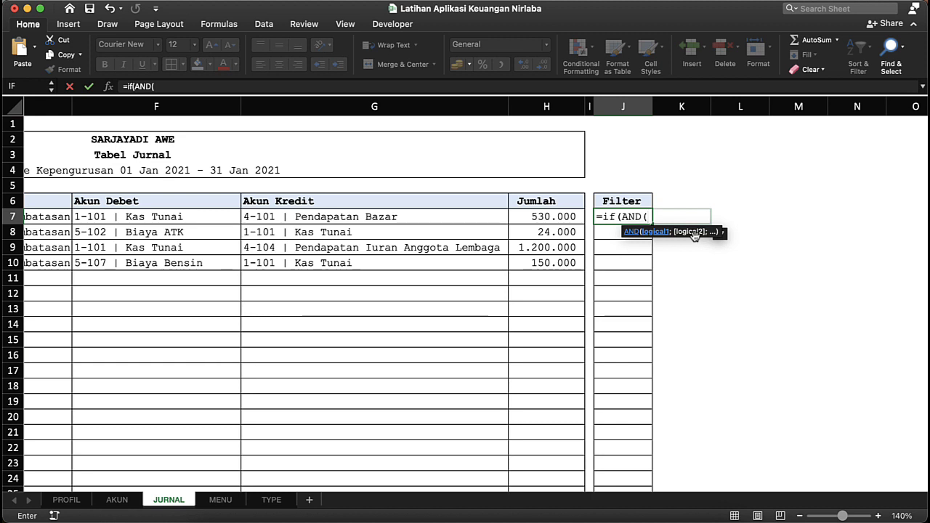
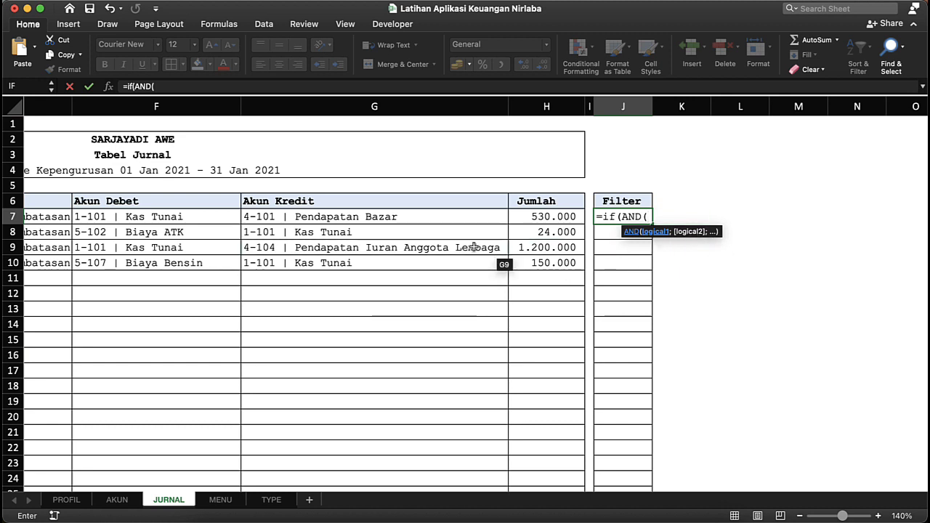
pyautogui.hscroll(-3, 206, 245)
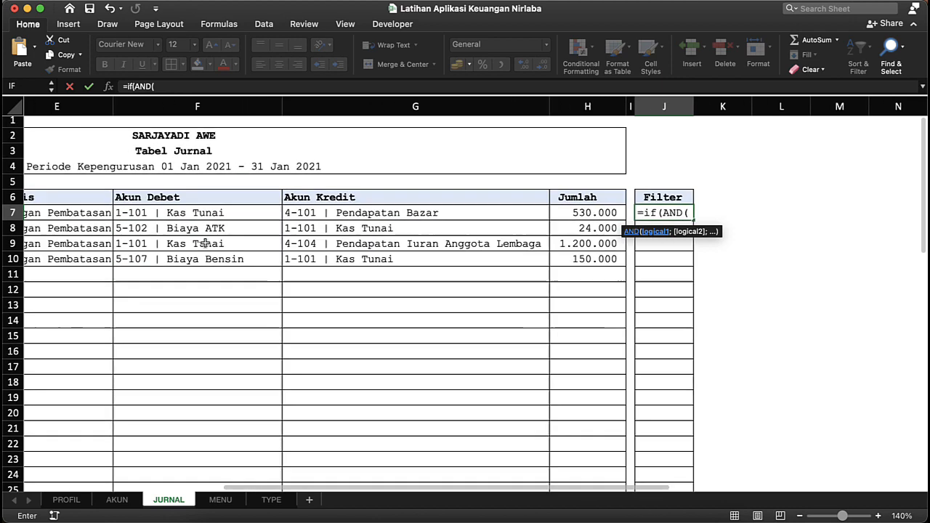
pyautogui.hscroll(2, 206, 244)
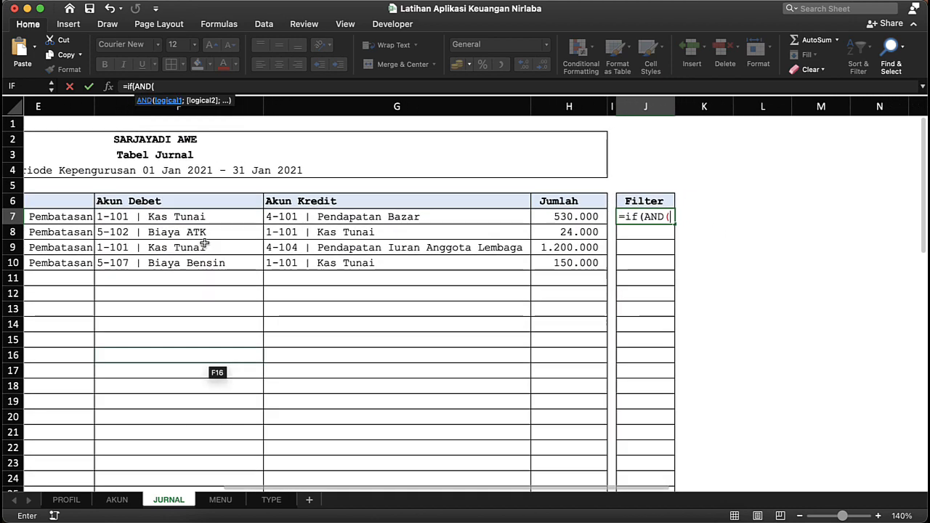
pyautogui.hscroll(-15, 206, 245)
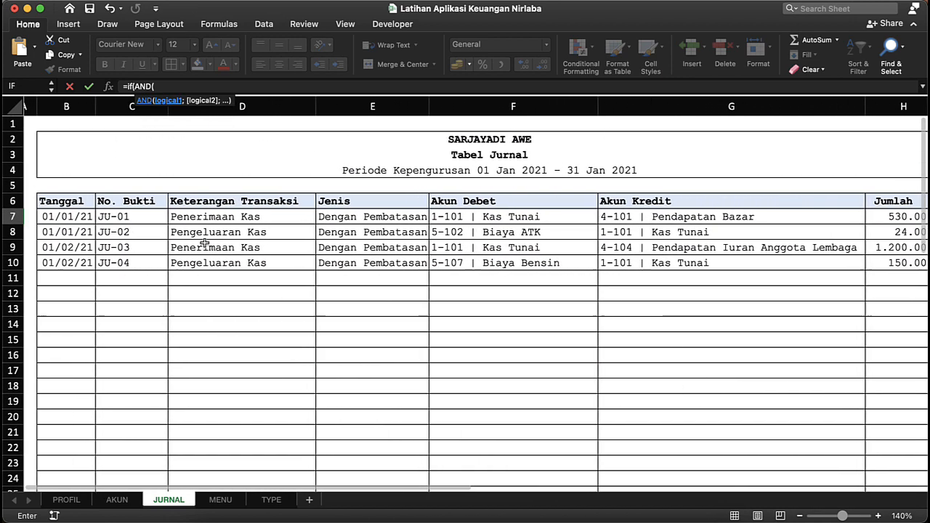
pyautogui.click(94, 213)
pyautogui.hscroll(3, 291, 300)
pyautogui.hscroll(20, 291, 300)
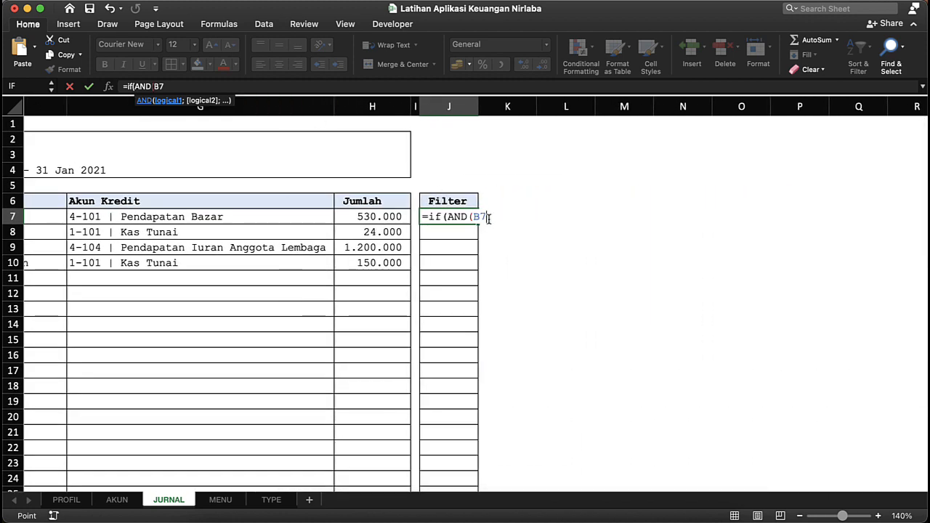
# Step: Complete the first AND test in J7 as B7<awal;b7<>"" and return 2 when it is true
pyautogui.write('<')
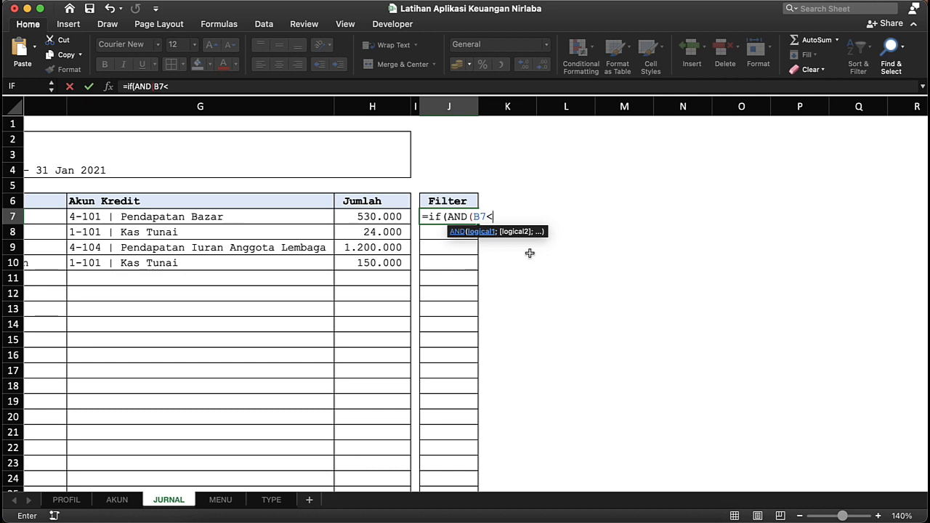
pyautogui.write('=')
pyautogui.press('BackSpace')
pyautogui.write('aw')
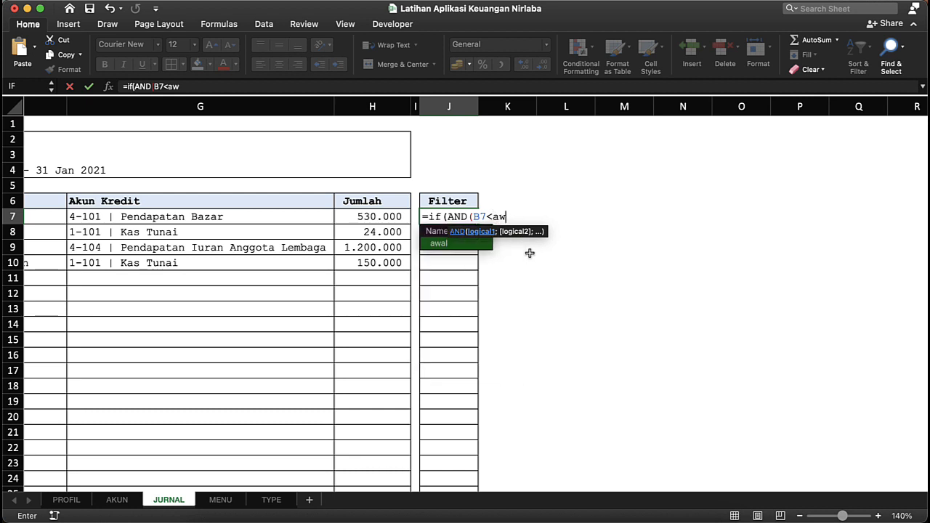
pyautogui.write('al')
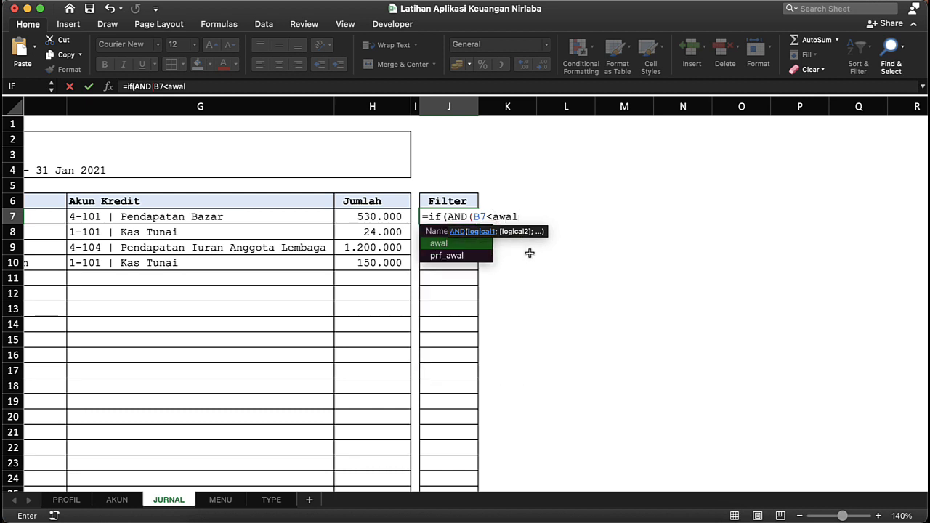
pyautogui.write(';')
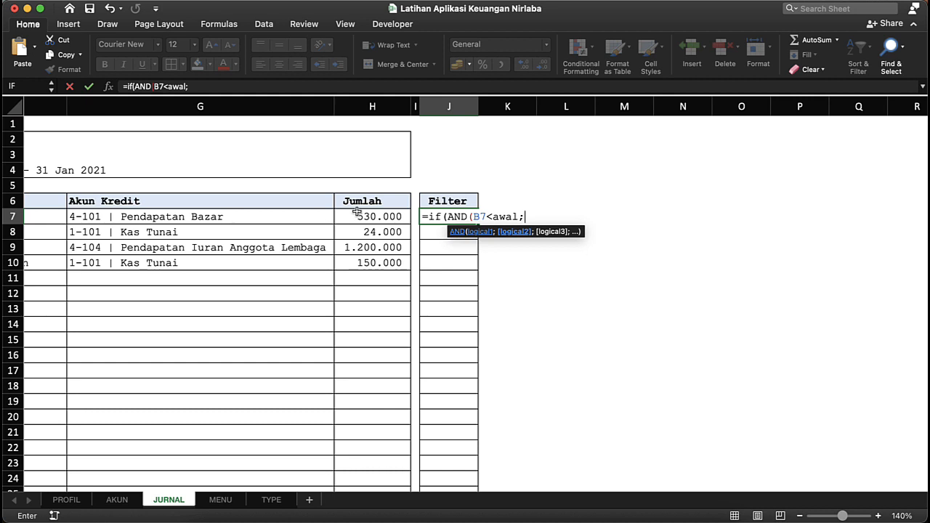
pyautogui.write('b7<>"")')
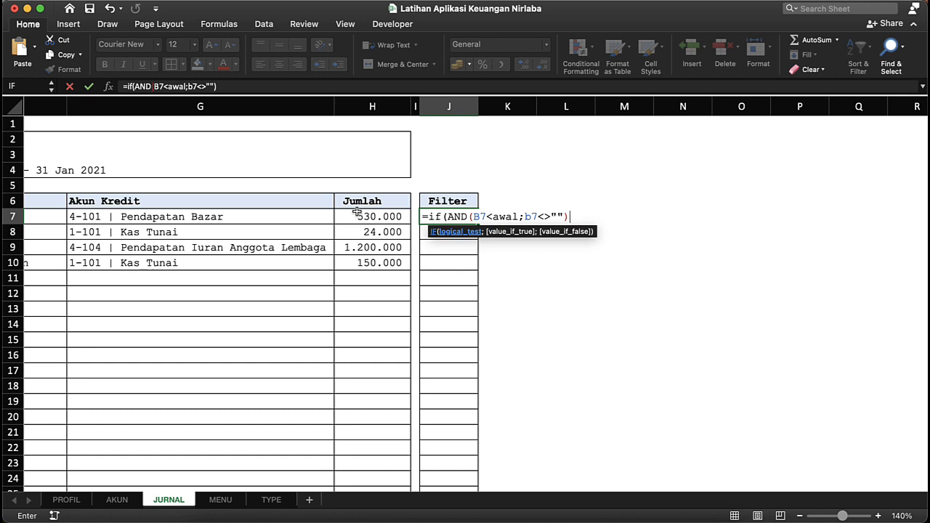
pyautogui.write(';')
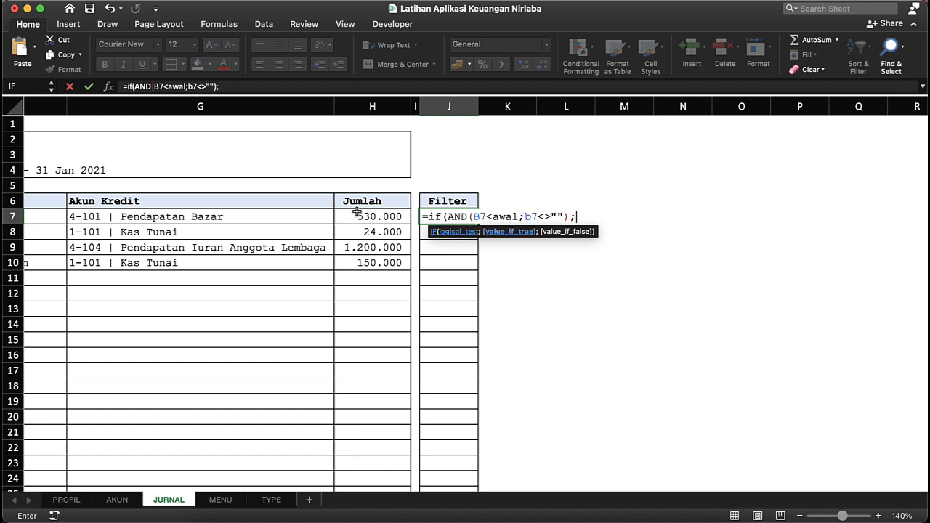
pyautogui.write('2')
pyautogui.write(';')
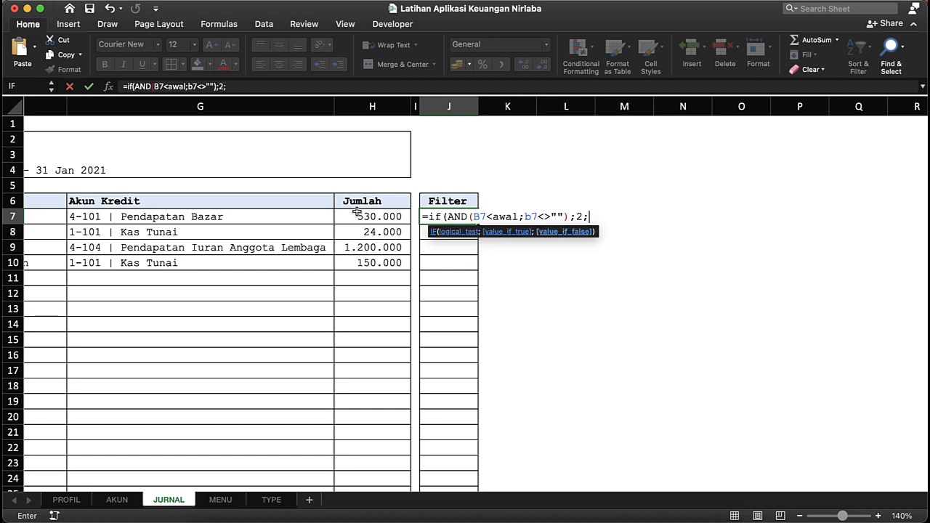
# Step: Nest a second IF in the J7 formula with the test AND(b7>=awal;b7<=akhir;b7<>"")
pyautogui.write('IF(')
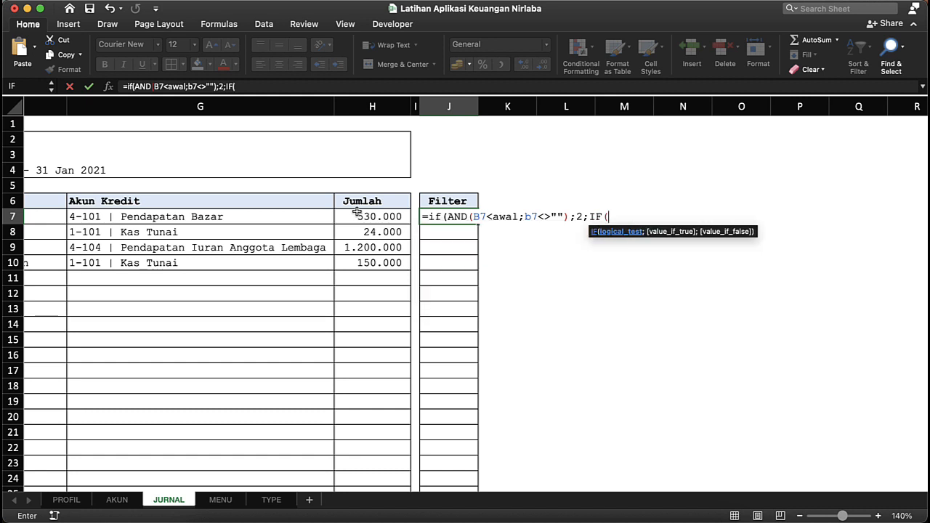
pyautogui.write('b')
pyautogui.press('BackSpace')
pyautogui.write('an')
pyautogui.press('Tab')
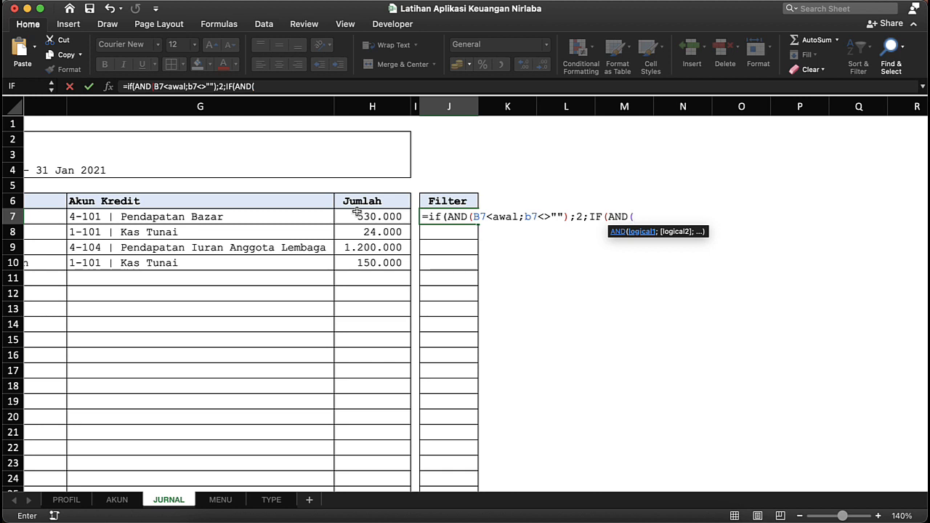
pyautogui.write('b7>=')
pyautogui.write('awal')
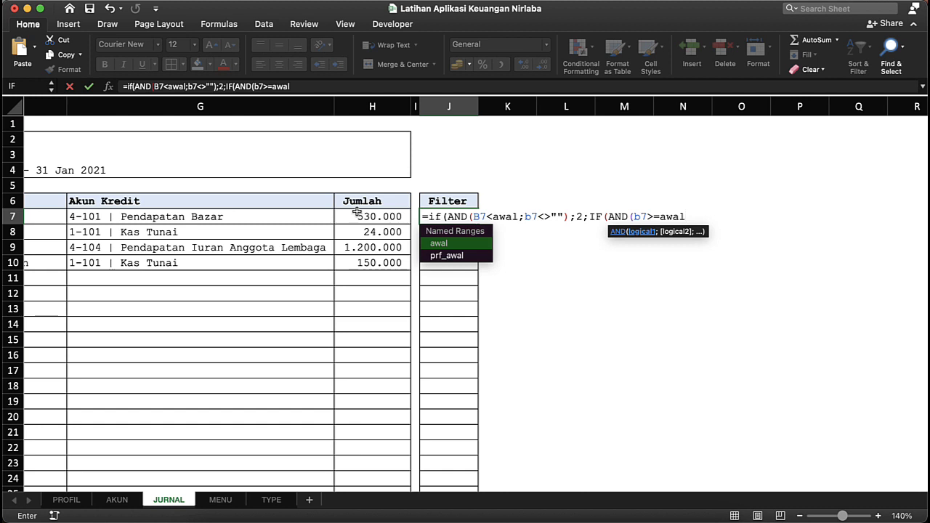
pyautogui.write(';b')
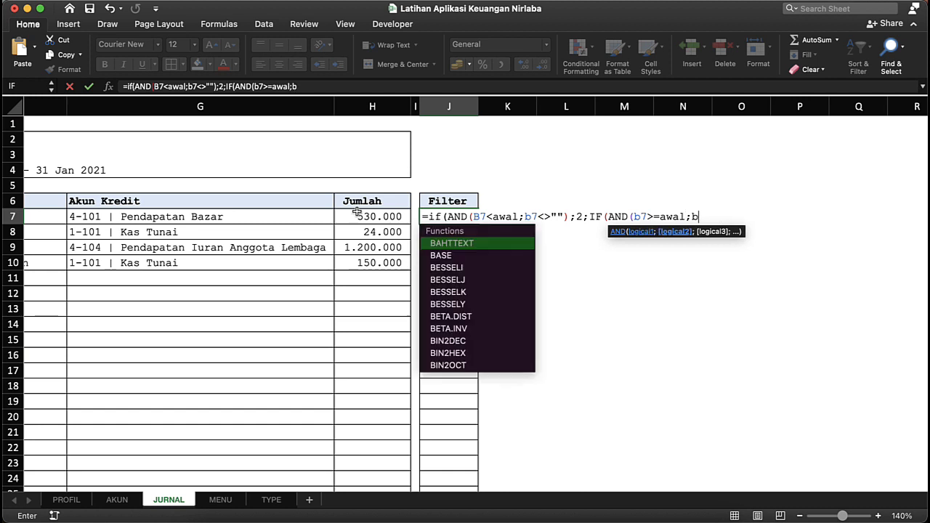
pyautogui.write('7<')
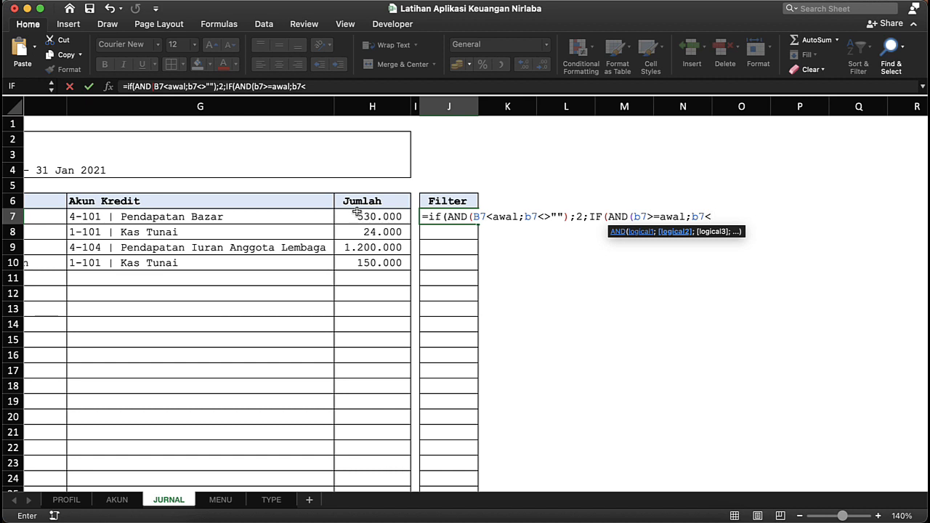
pyautogui.write('=')
pyautogui.write('akhi')
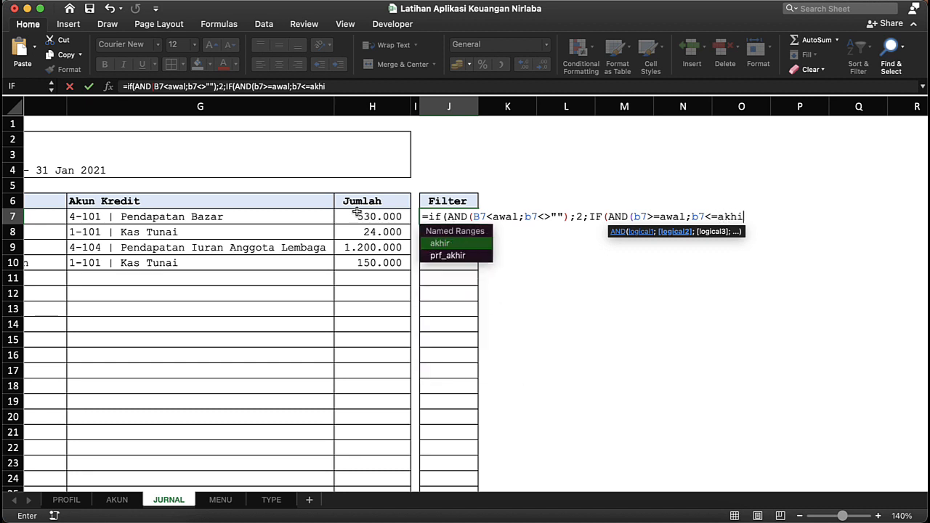
pyautogui.write('r;')
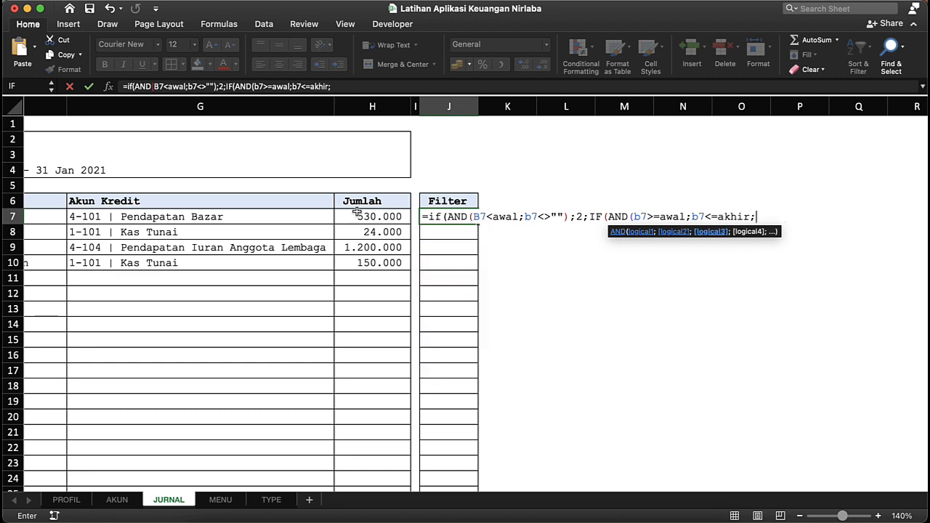
pyautogui.write('b7<>"")')
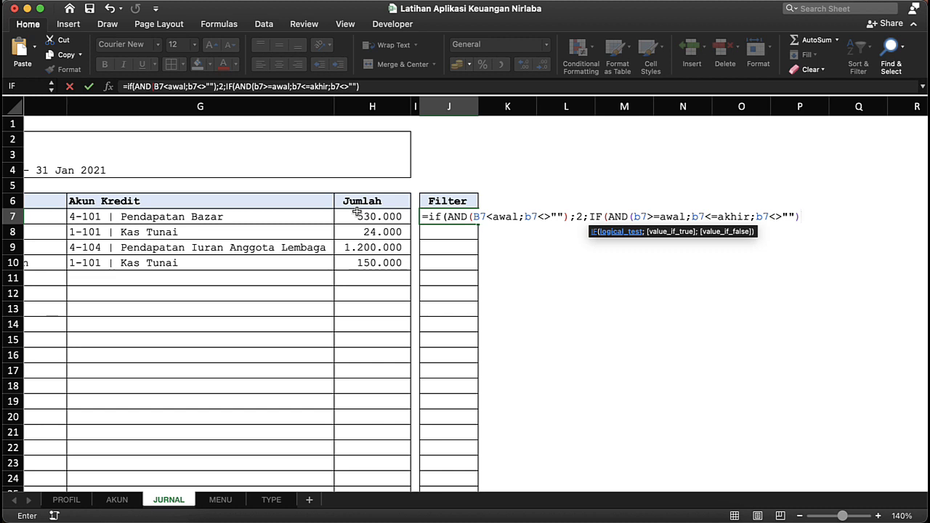
# Step: Return 1 when the nested test is true and "" otherwise, and enter the J7 formula, accepting the closing parenthesis correction
pyautogui.write(';1')
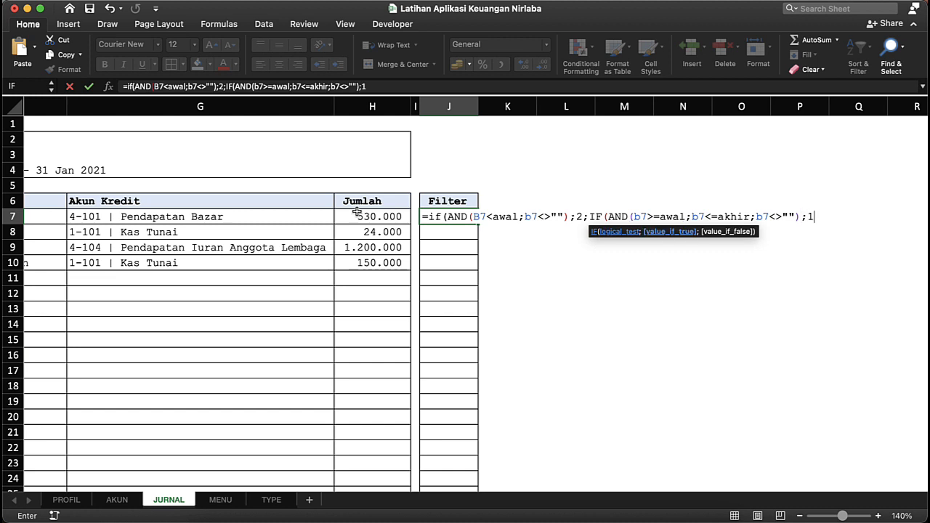
pyautogui.write(';""')
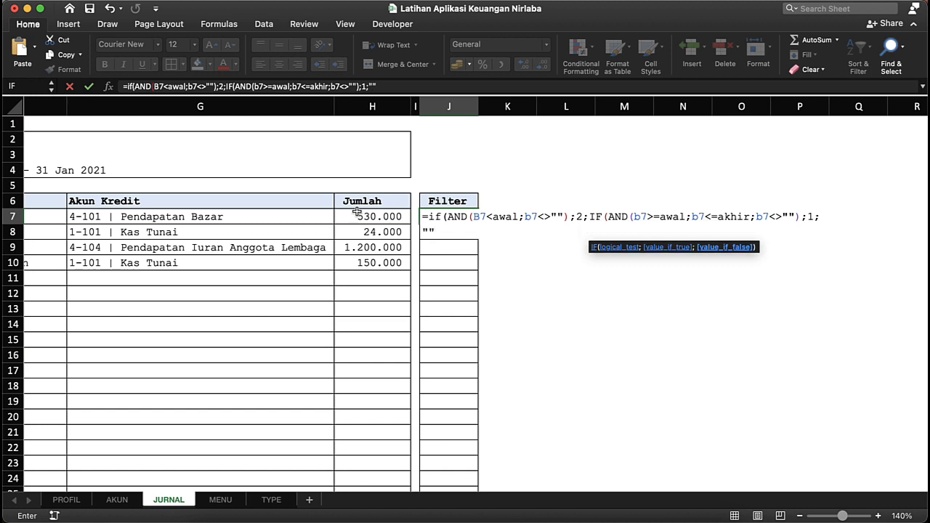
pyautogui.write('))')
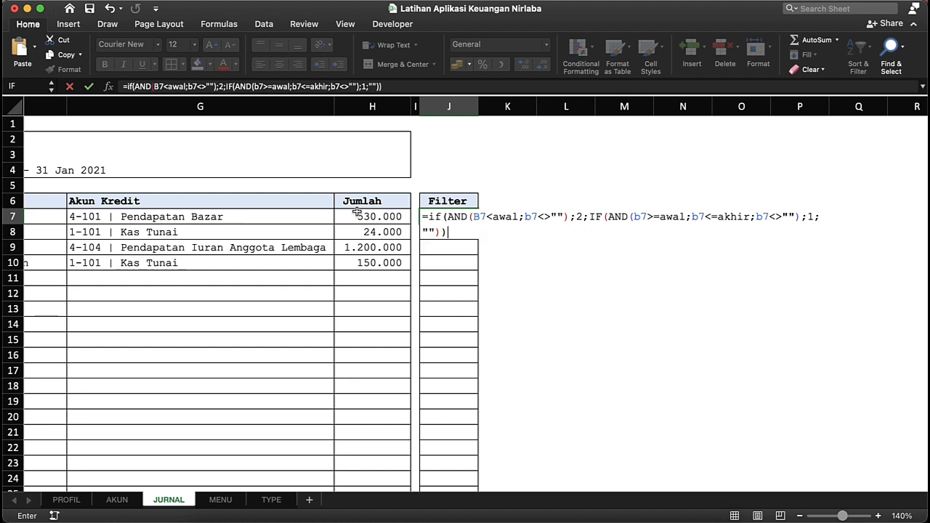
pyautogui.press('BackSpace')
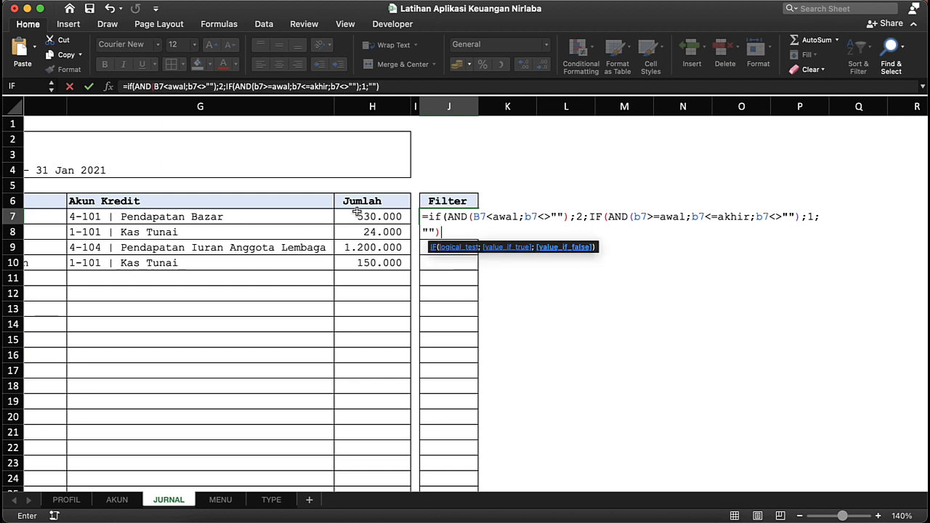
pyautogui.press('Return')
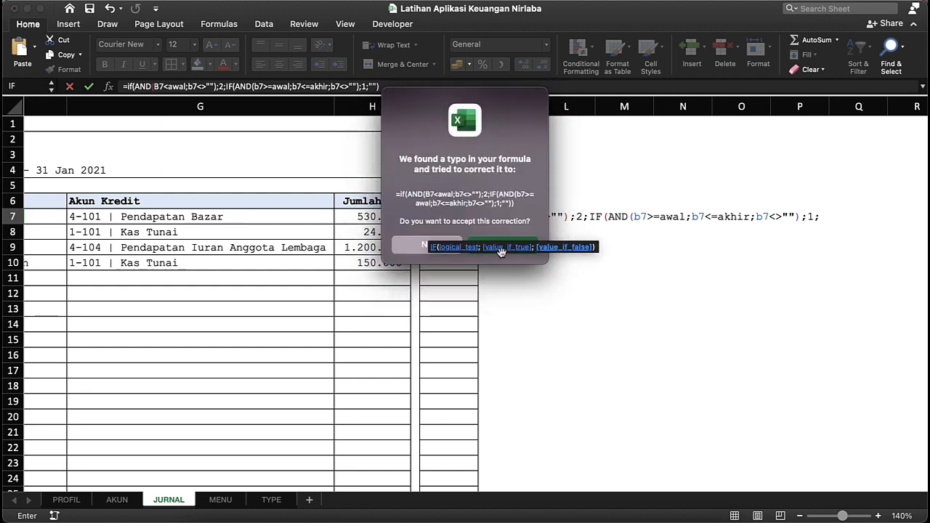
pyautogui.press('Return')
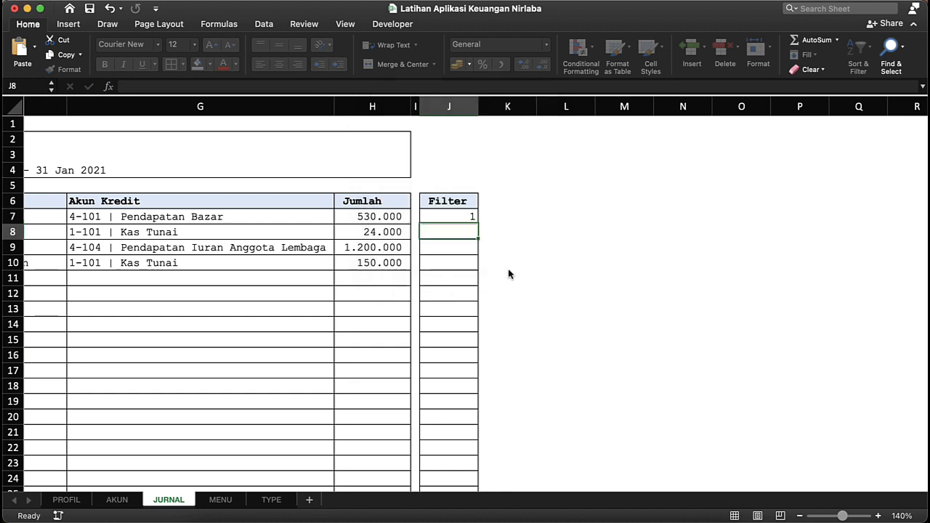
# Step: Center the contents of the whole Filter column J on the JURNAL sheet
pyautogui.click(455, 216)
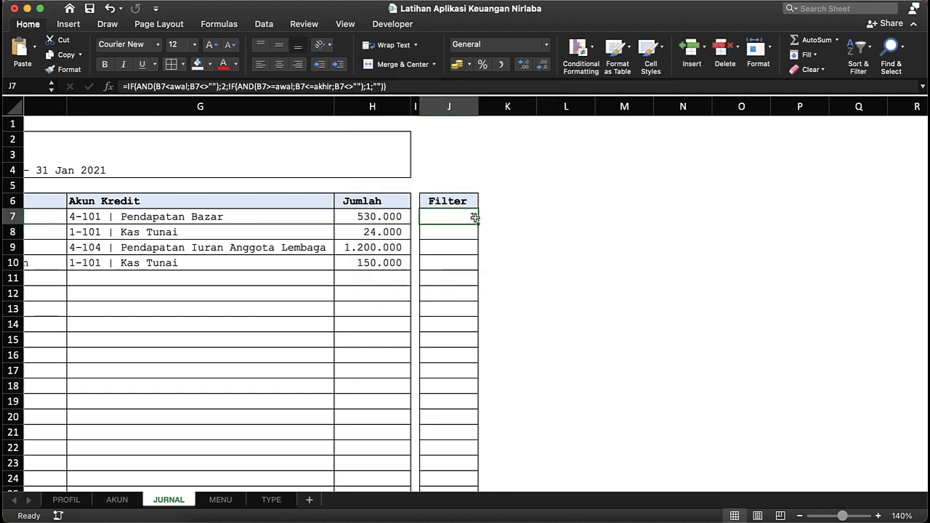
pyautogui.click(452, 102)
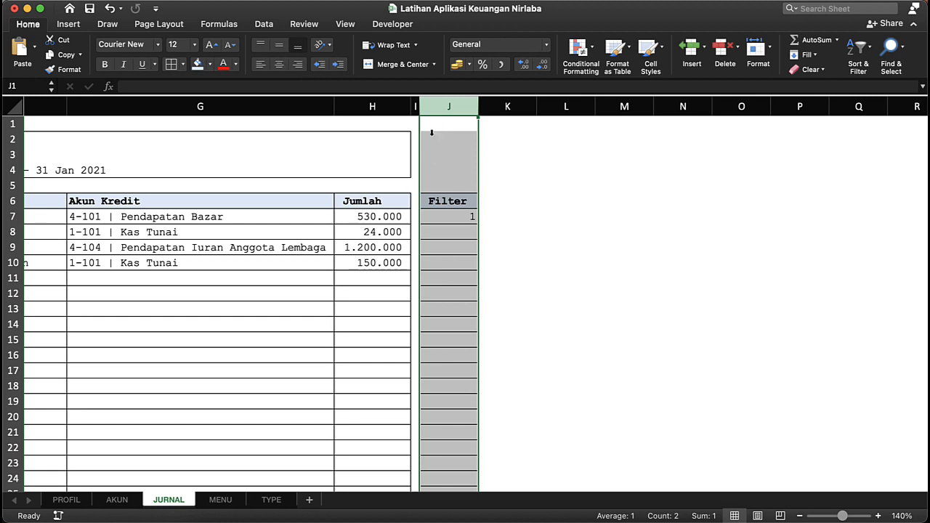
pyautogui.click(283, 69)
pyautogui.click(438, 218)
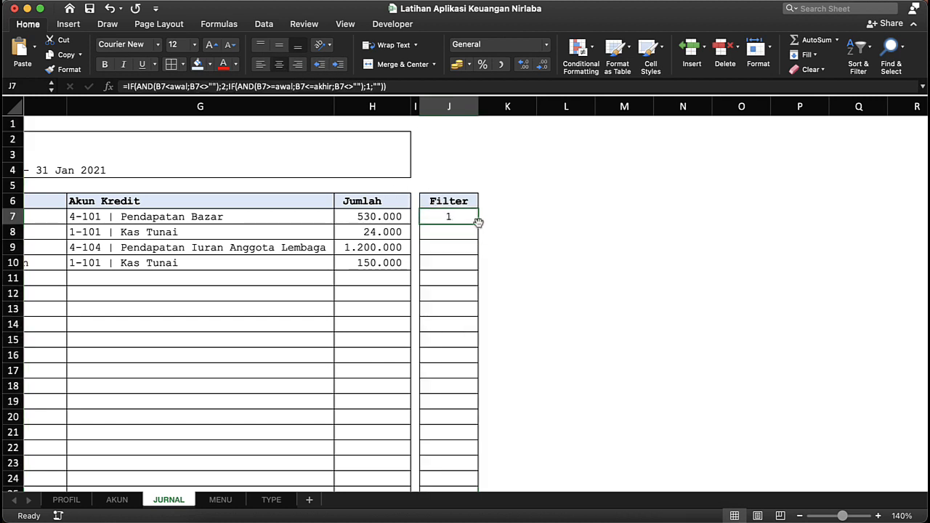
# Step: Fill the J7 formula down through the remaining bordered rows of the Filter column
pyautogui.doubleClick(461, 218)
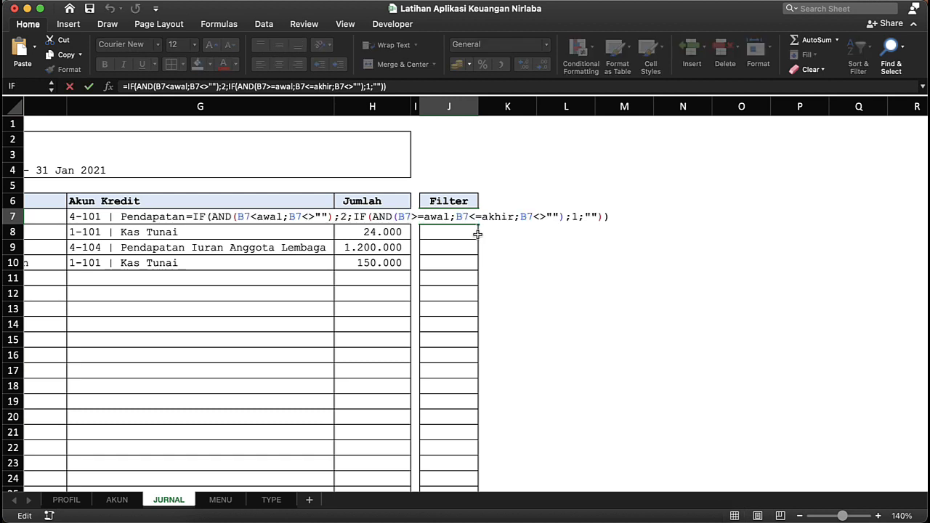
pyautogui.press('Return')
pyautogui.click(465, 217)
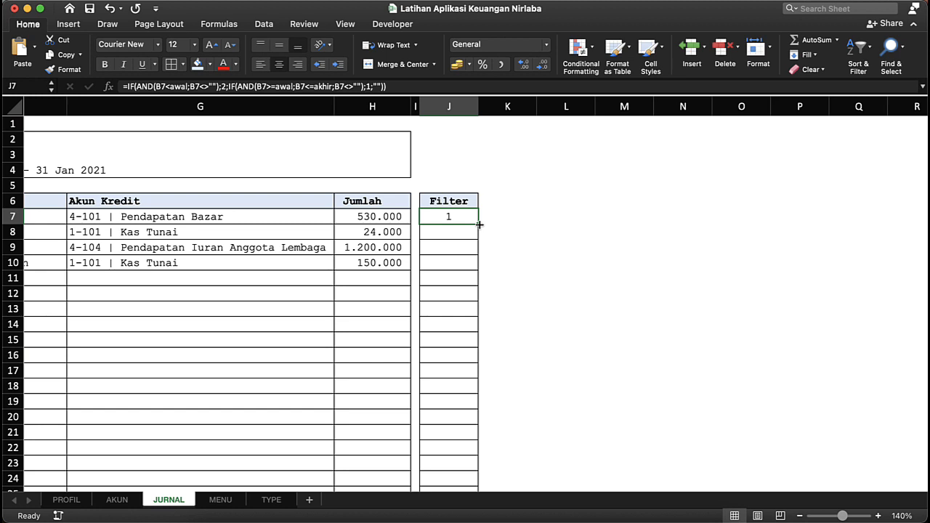
pyautogui.moveTo(480, 225); pyautogui.dragTo(464, 456)
pyautogui.scroll(8, 443, 260)
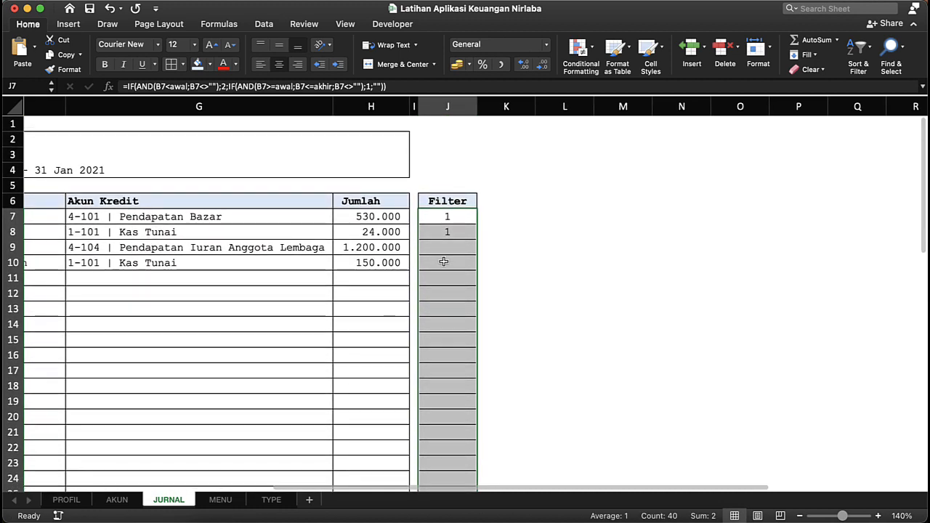
# Step: Compare the Filter cells of rows 9 and 10 with those rows' Tanggal dates in B9:B10
pyautogui.click(448, 249)
pyautogui.click(439, 264)
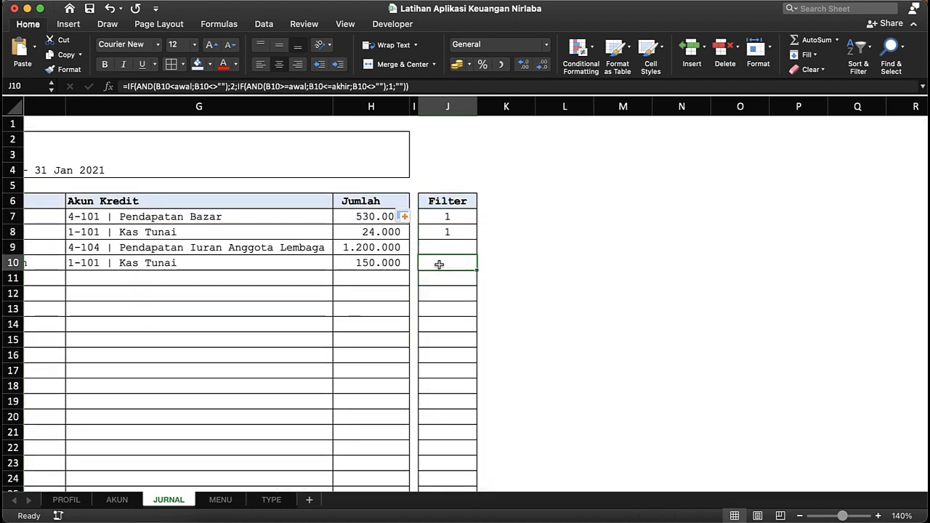
pyautogui.click(452, 251)
pyautogui.click(339, 250)
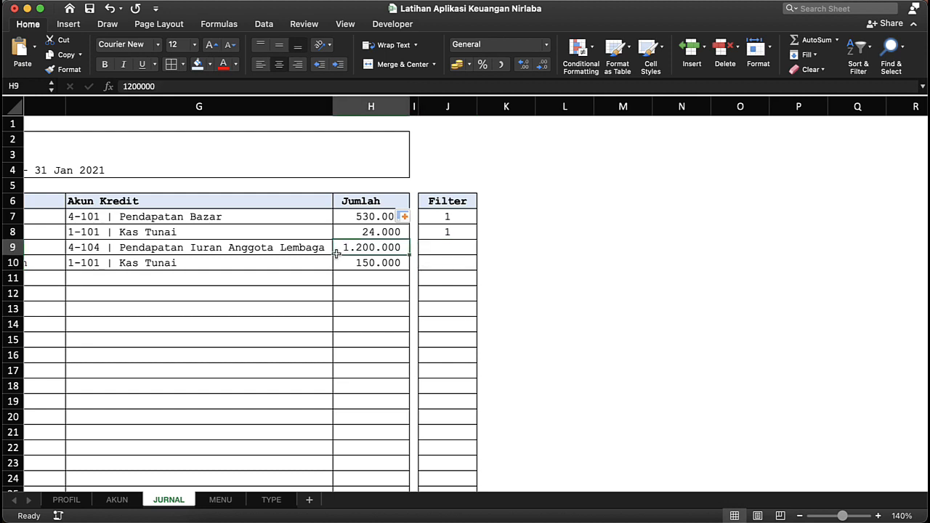
pyautogui.click(160, 263)
pyautogui.hscroll(-5, 160, 264)
pyautogui.click(81, 262)
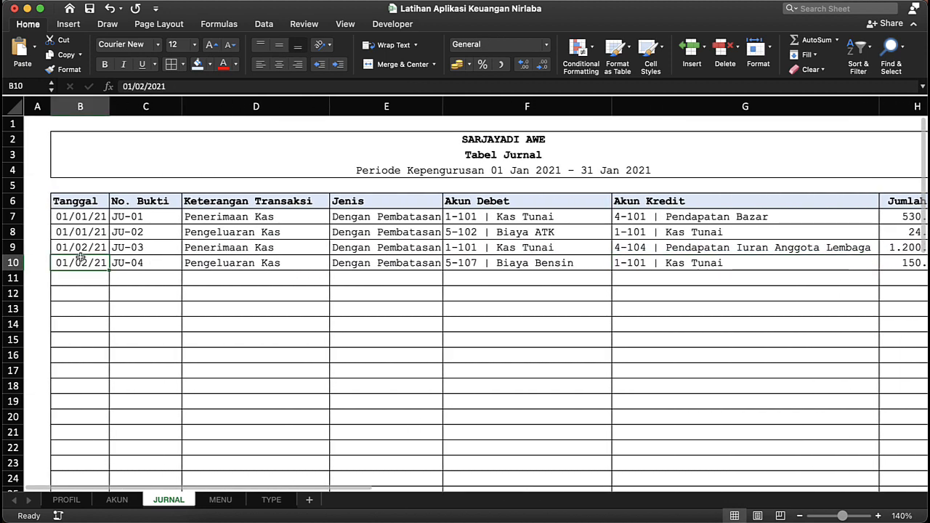
pyautogui.click(87, 248)
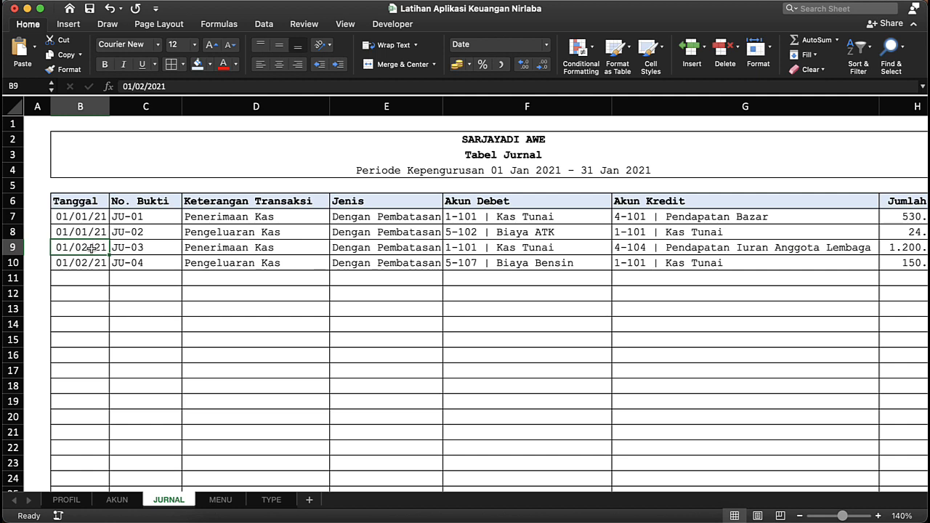
pyautogui.moveTo(91, 247); pyautogui.dragTo(91, 262)
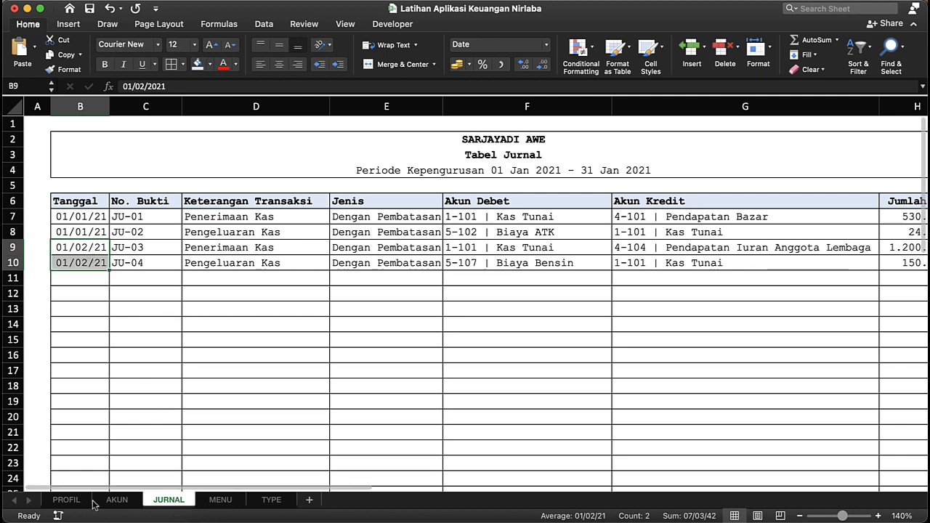
# Step: On the MENU sheet, set the Periode Awal date in C7 to 01/02/2021
pyautogui.click(231, 505)
pyautogui.click(234, 205)
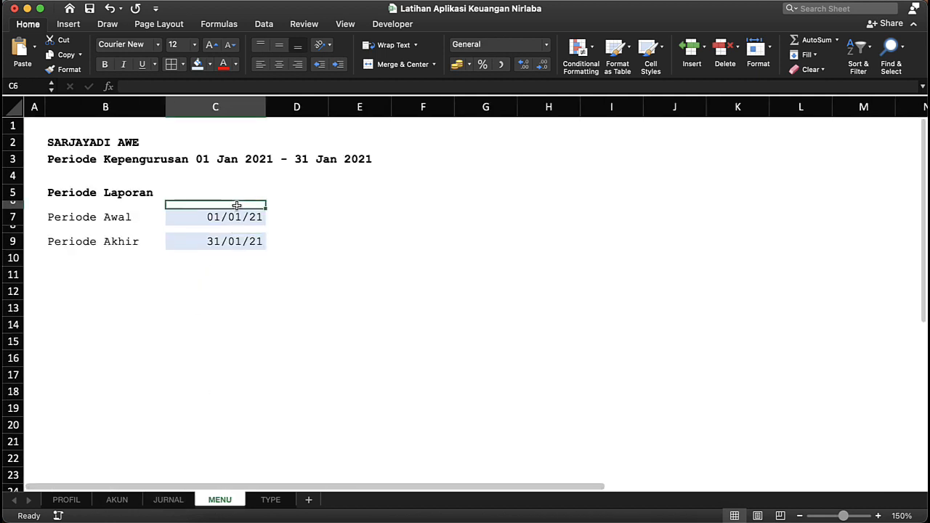
pyautogui.doubleClick(231, 219)
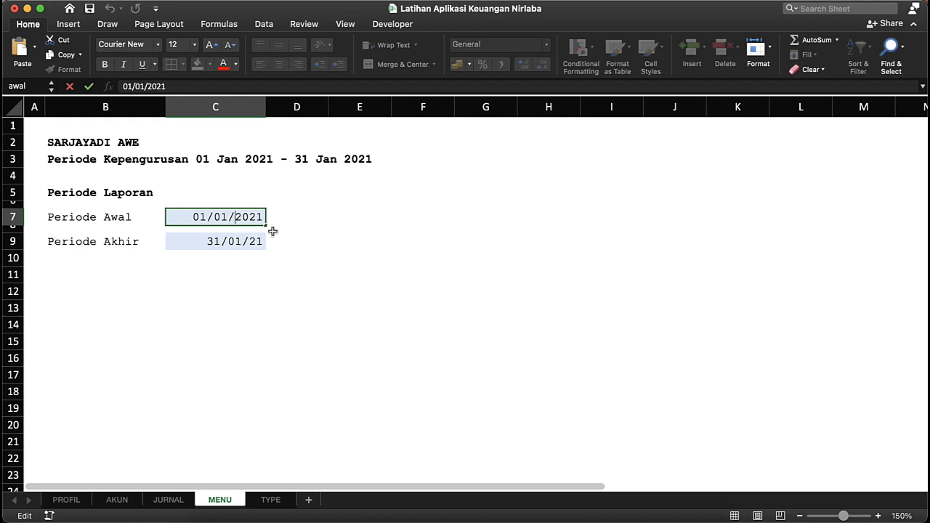
pyautogui.press('BackSpace')
pyautogui.write('2')
pyautogui.click(234, 244)
# Step: Set the Periode Akhir date in C9 to 28/02/2021
pyautogui.doubleClick(251, 248)
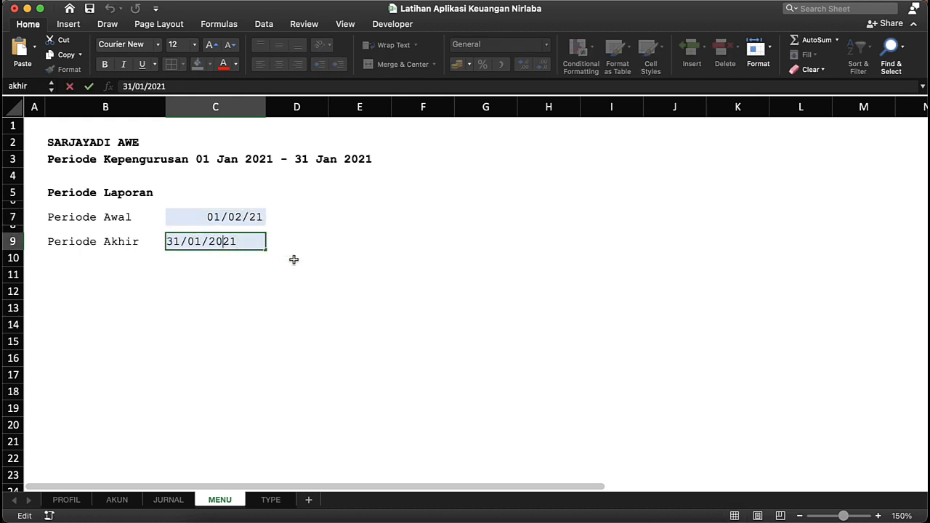
pyautogui.press('BackSpace')
pyautogui.write('2')
pyautogui.press('BackSpace')
pyautogui.press('BackSpace')
pyautogui.write('28')
pyautogui.press('Return')
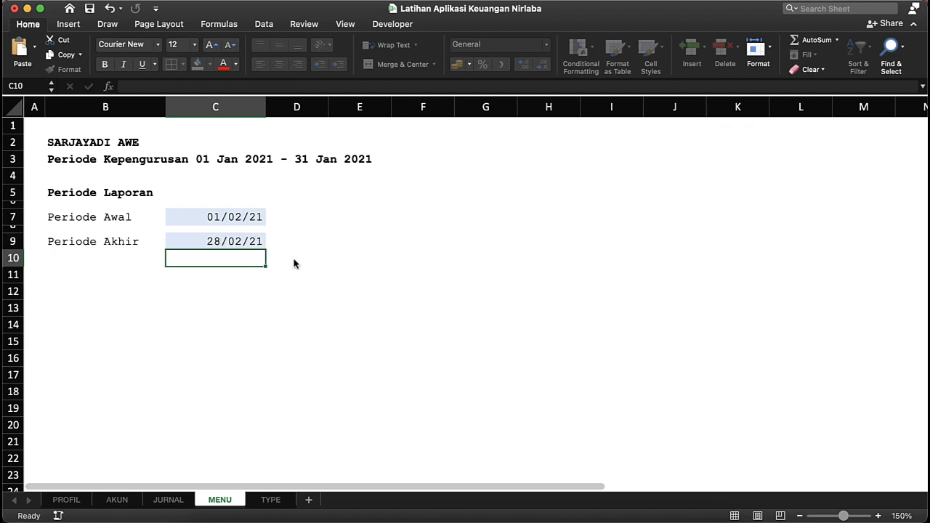
# Step: Check the Filter values of JURNAL rows 7 to 10 against the new report period
pyautogui.click(169, 500)
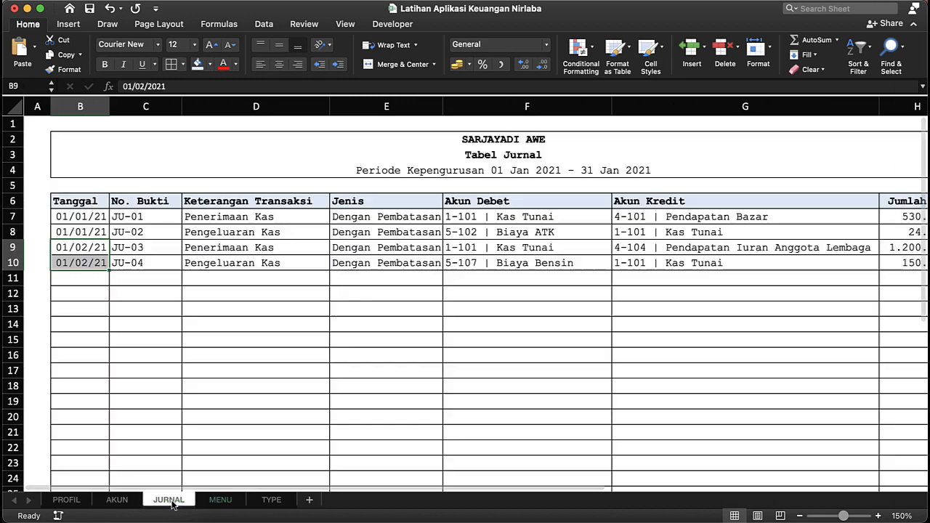
pyautogui.hscroll(3, 581, 218)
pyautogui.hscroll(3, 669, 251)
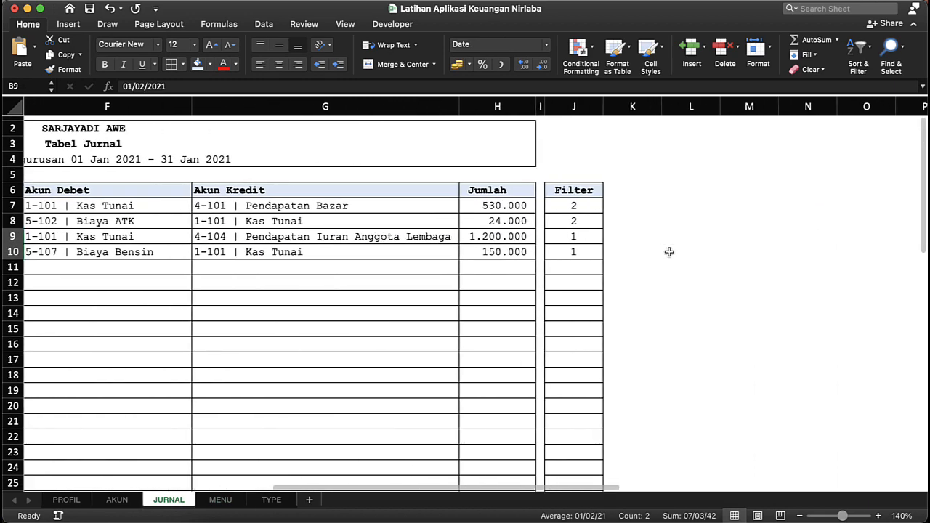
pyautogui.click(577, 237)
pyautogui.click(577, 251)
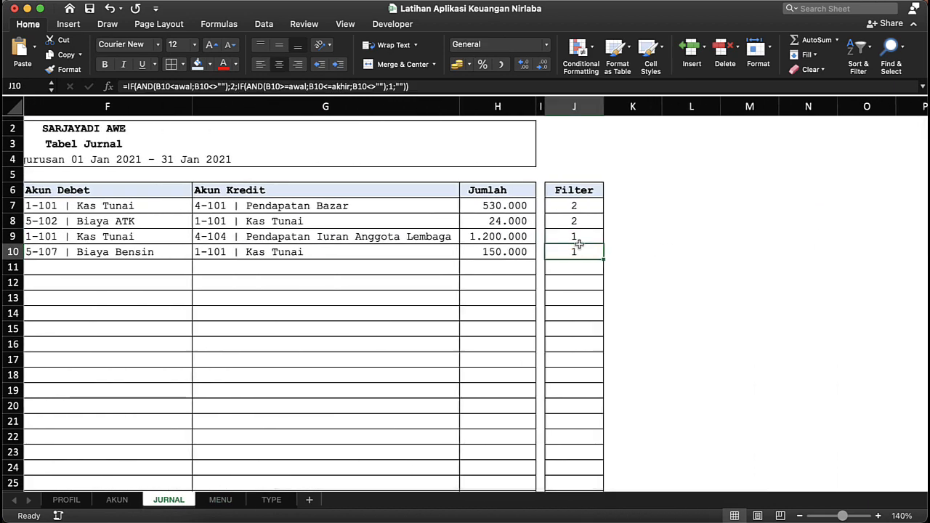
pyautogui.click(581, 238)
pyautogui.moveTo(582, 237); pyautogui.dragTo(588, 256)
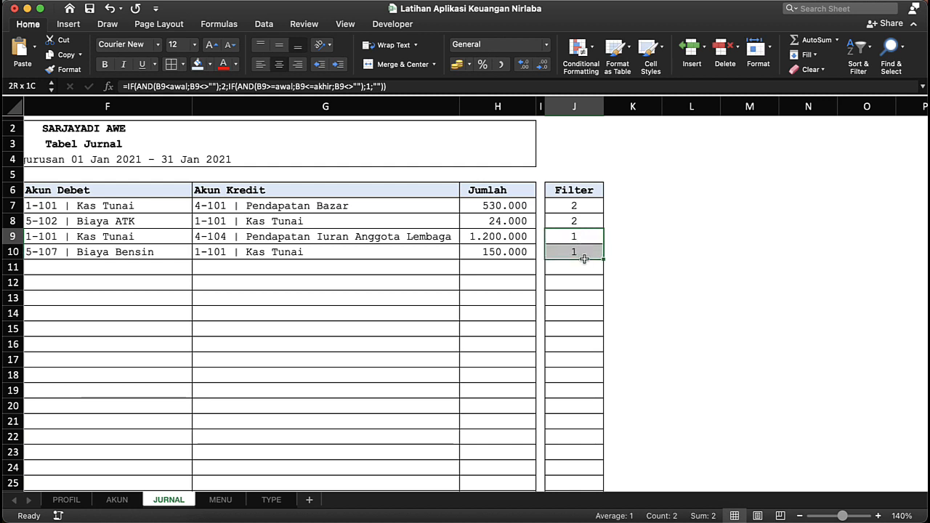
pyautogui.click(586, 211)
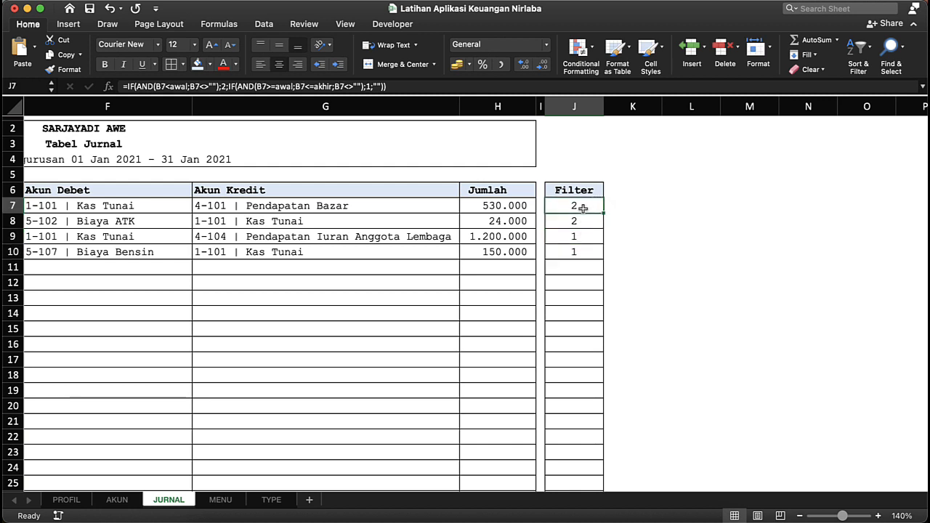
pyautogui.moveTo(586, 208); pyautogui.dragTo(579, 220)
pyautogui.click(574, 237)
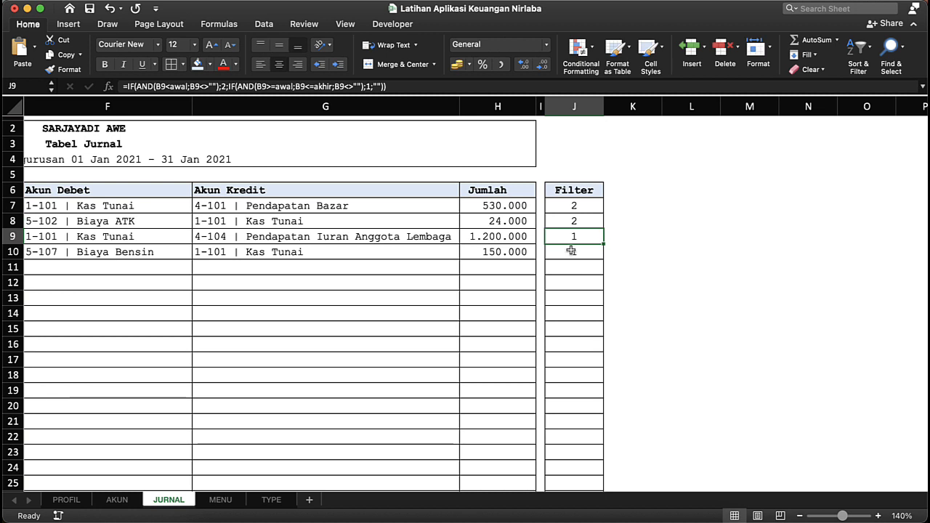
pyautogui.click(589, 192)
# Step: Switch to the Aplikasi Keuangan Organisasi workbook and examine the BBDB and BBKR columns on its JURNAL sheet
pyautogui.hotkey('ctrl', 'Up')
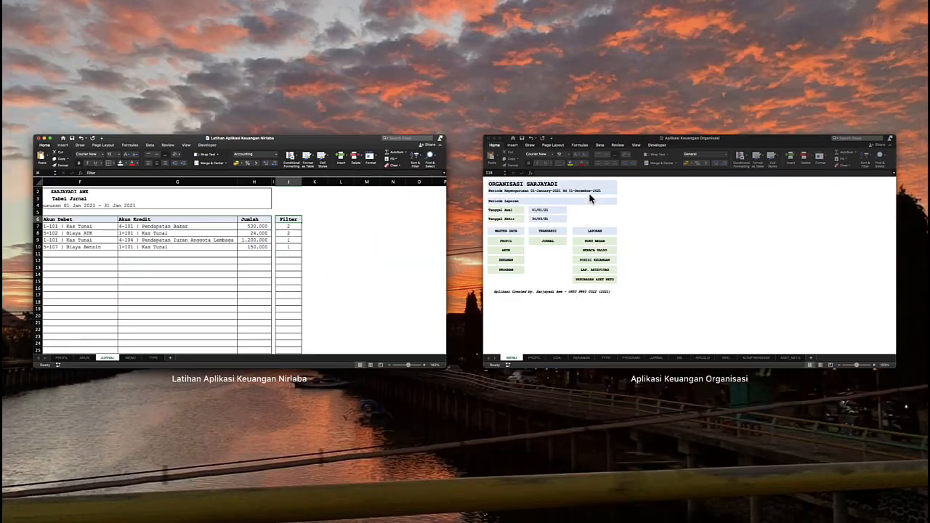
pyautogui.click(638, 249)
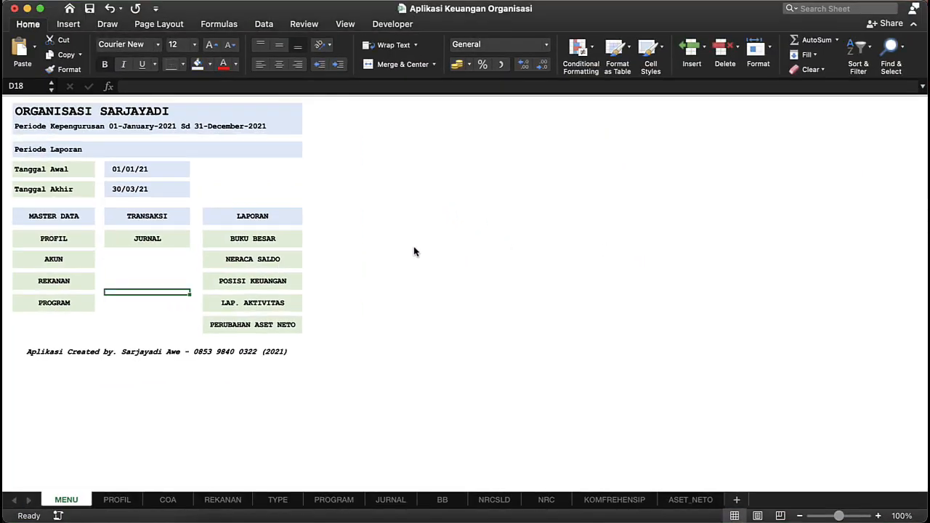
pyautogui.click(148, 237)
pyautogui.hscroll(3, 721, 284)
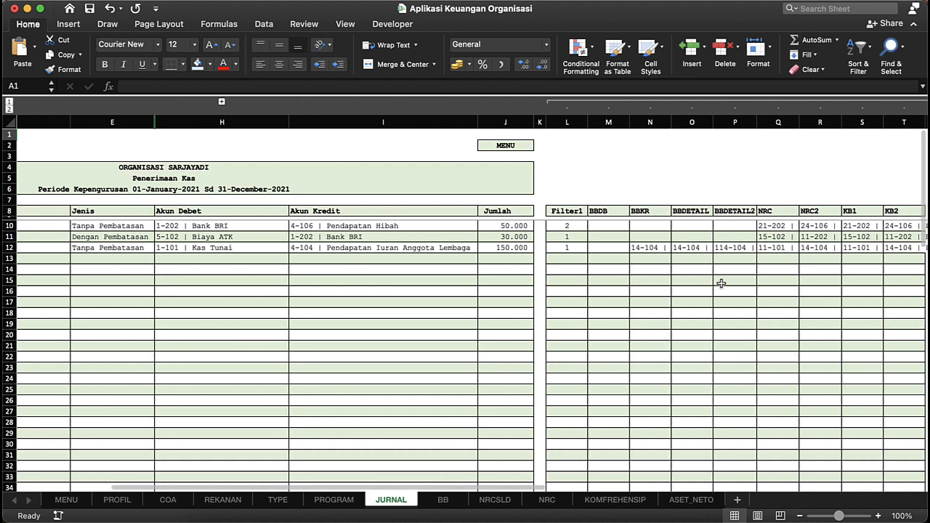
pyautogui.hscroll(1, 600, 254)
pyautogui.click(593, 222)
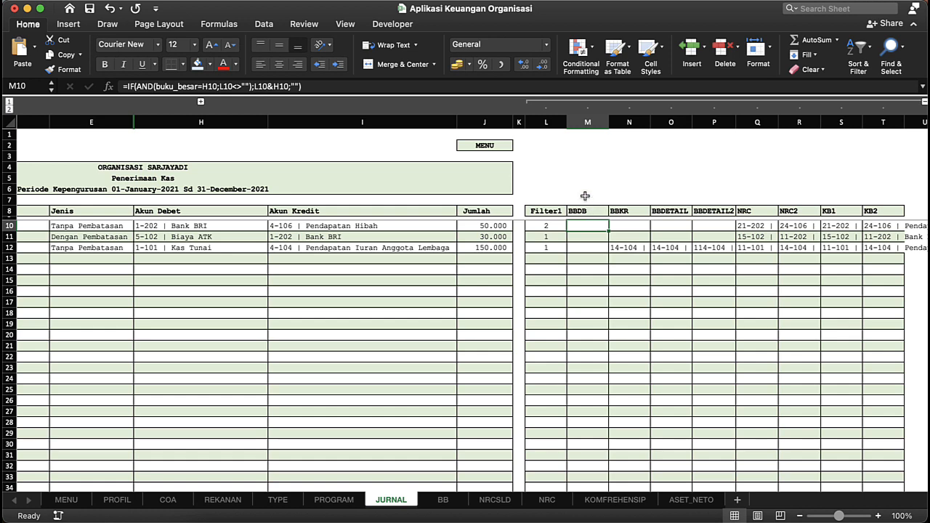
pyautogui.click(588, 117)
pyautogui.moveTo(588, 115); pyautogui.dragTo(617, 213)
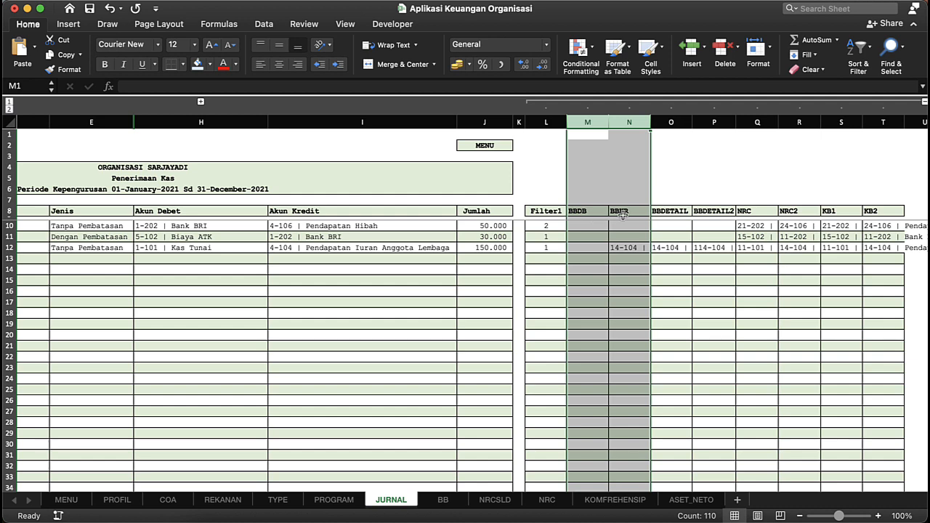
pyautogui.click(627, 213)
# Step: Examine the BBDB formula in M10, including its references to buku_besar, H10 and L10, and leave it as is
pyautogui.click(582, 231)
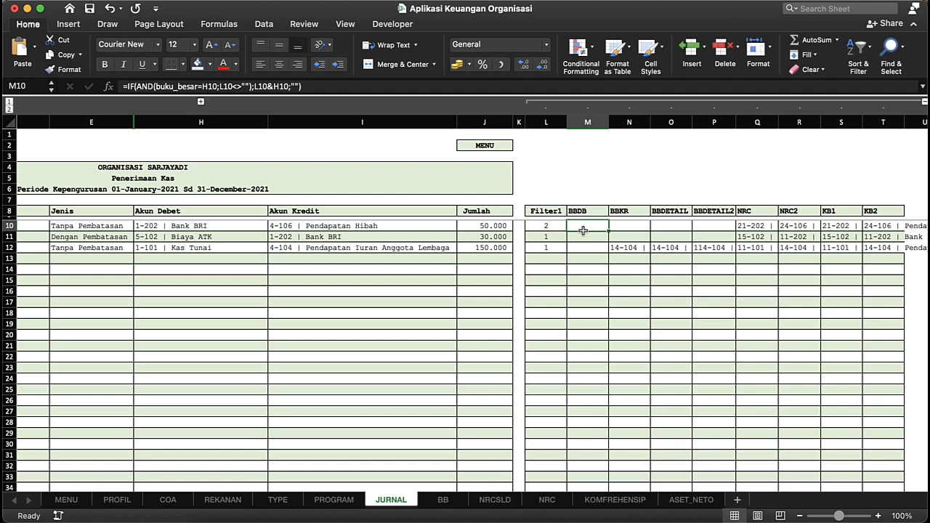
pyautogui.doubleClick(583, 231)
pyautogui.scroll(14, 584, 254)
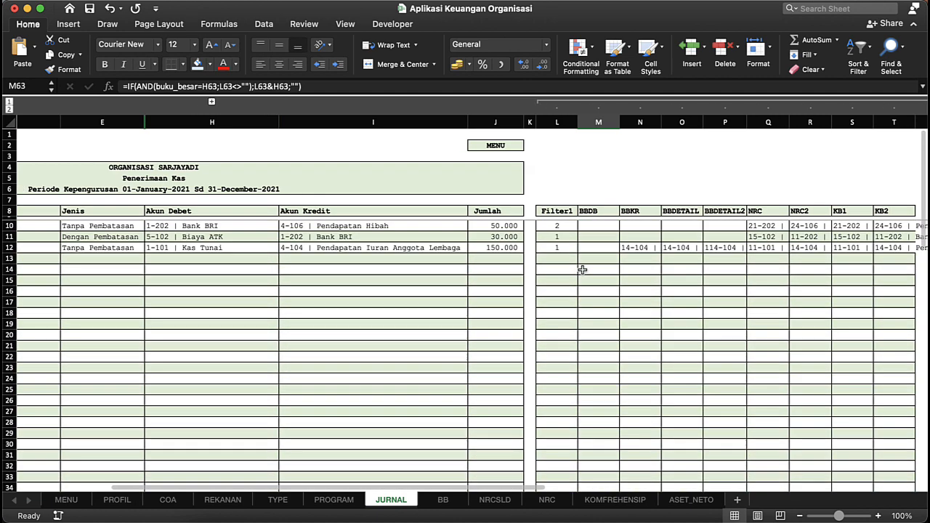
pyautogui.doubleClick(598, 229)
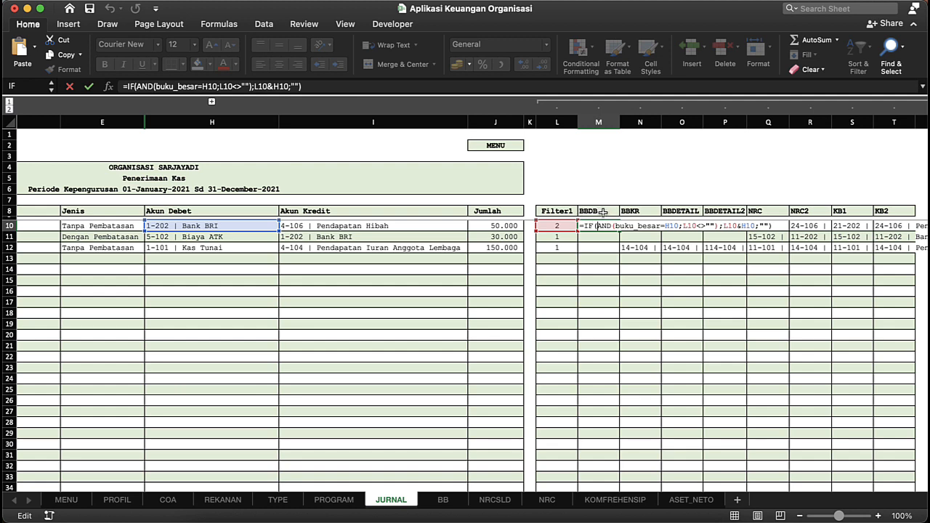
pyautogui.click(220, 87)
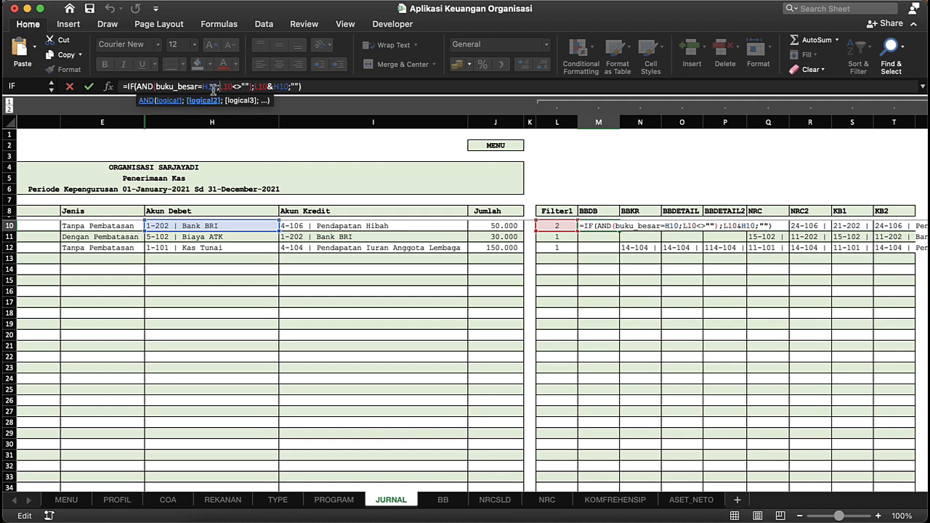
pyautogui.doubleClick(206, 87)
pyautogui.click(216, 87)
pyautogui.hscroll(-2, 253, 225)
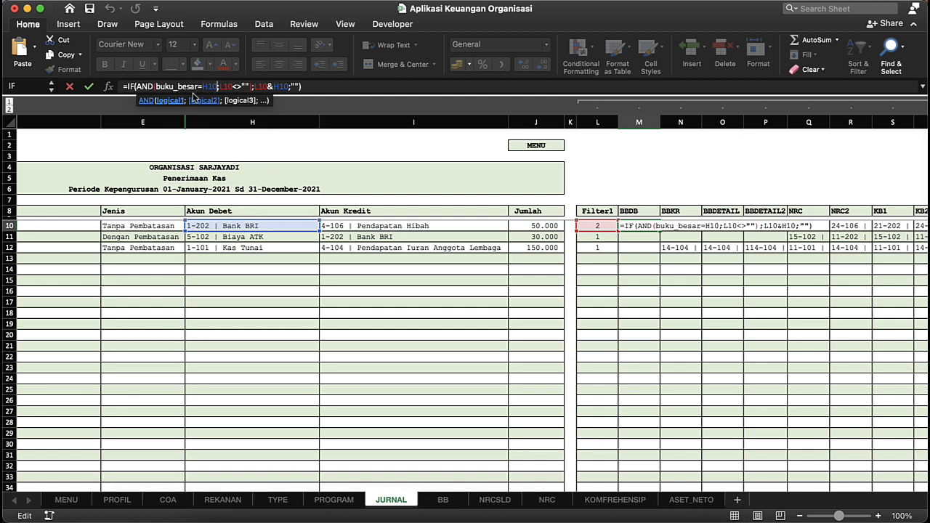
pyautogui.press('Return')
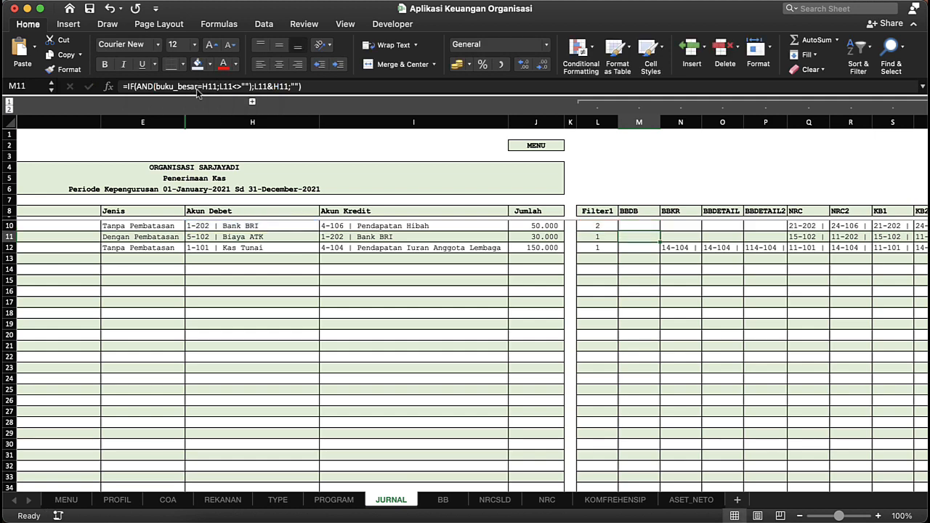
# Step: Inspect the Kode Akun selection cell named buku_besar on the BB sheet
pyautogui.click(431, 499)
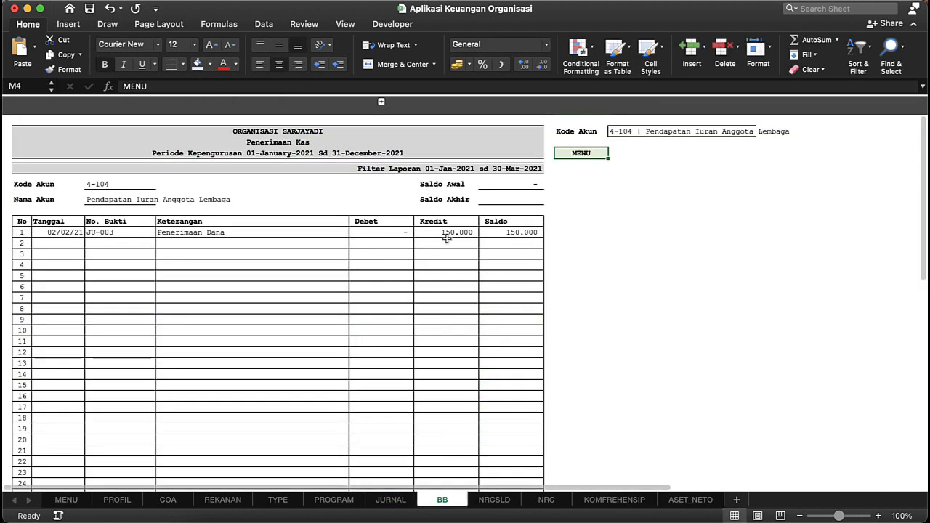
pyautogui.click(625, 124)
pyautogui.click(641, 133)
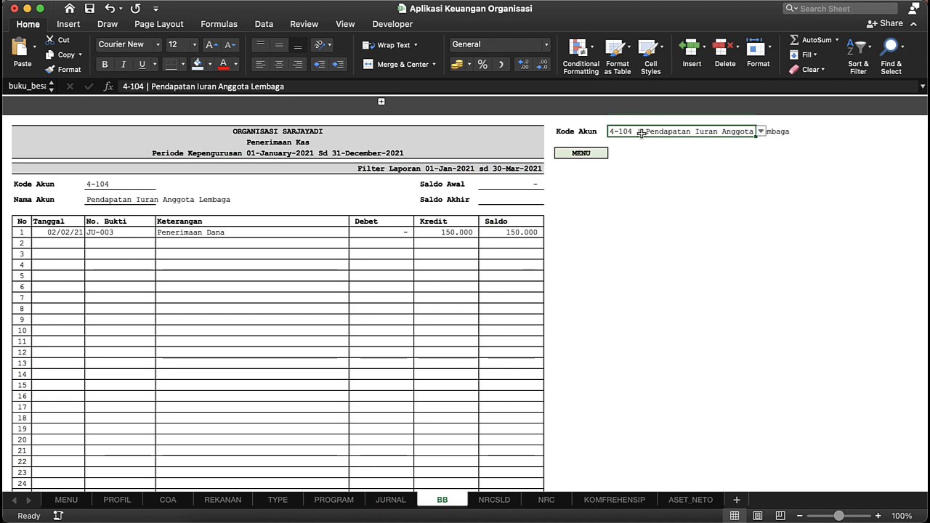
pyautogui.click(175, 134)
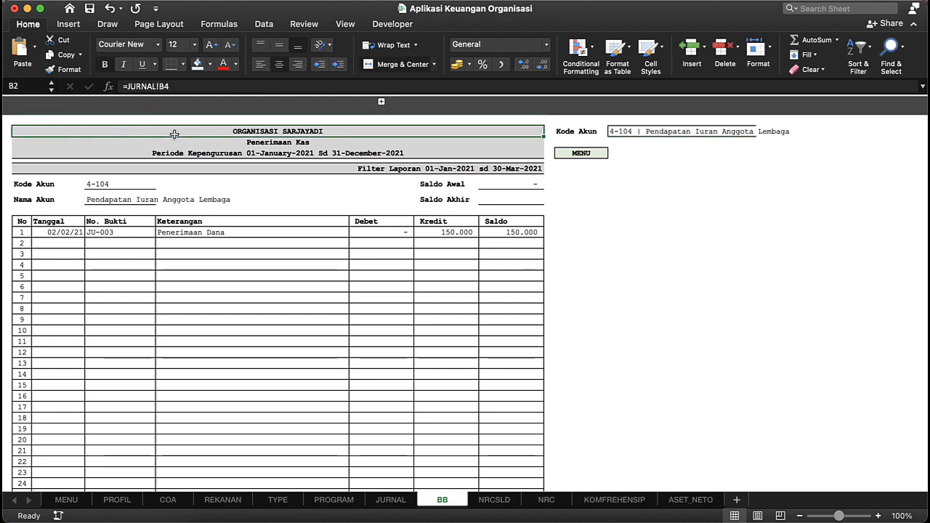
# Step: Examine the Kode Akun selection cell and the Saldo Awal and Saldo Akhir cells on the BB sheet
pyautogui.click(639, 135)
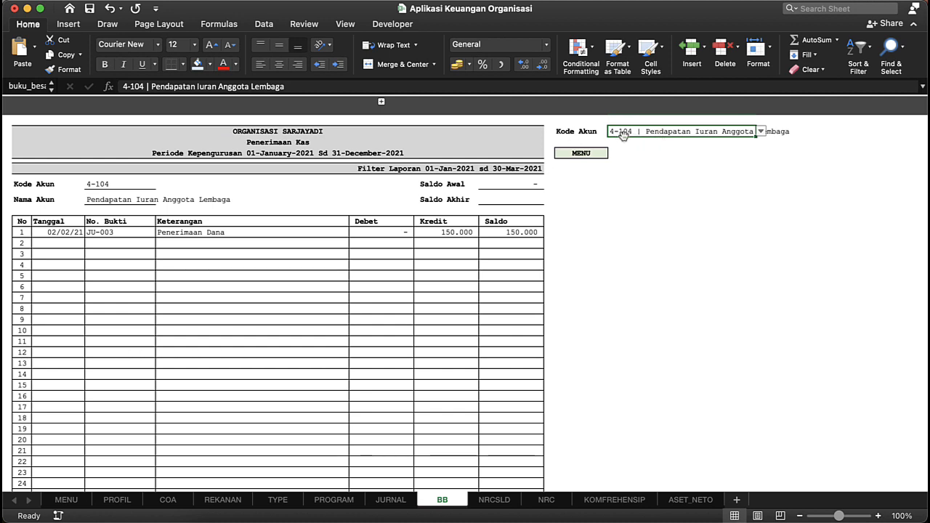
pyautogui.click(625, 152)
pyautogui.click(529, 142)
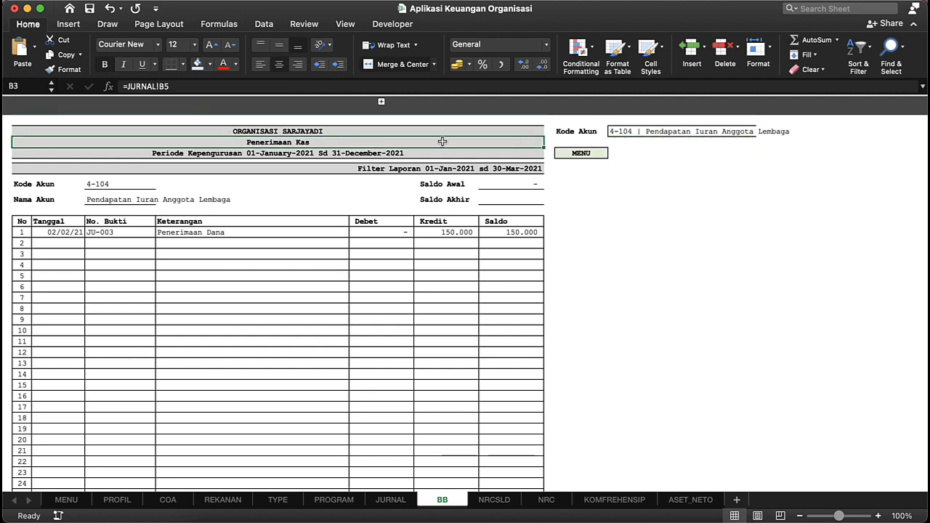
pyautogui.click(441, 184)
pyautogui.click(415, 254)
pyautogui.click(407, 201)
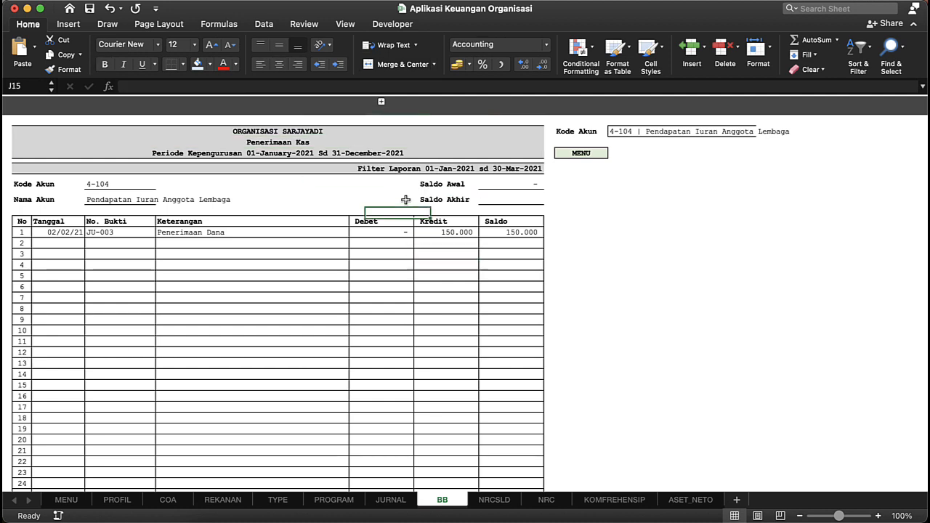
pyautogui.click(442, 185)
pyautogui.click(495, 187)
pyautogui.click(476, 201)
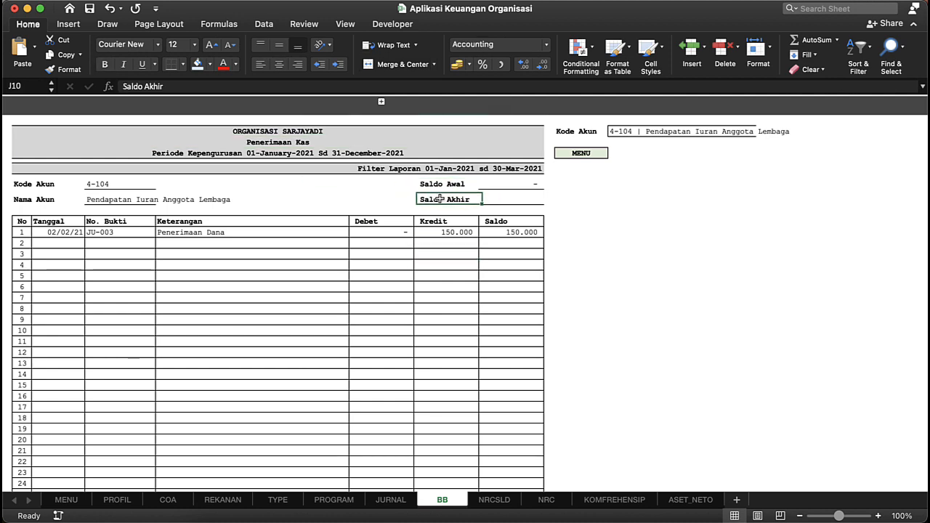
pyautogui.click(505, 202)
pyautogui.click(516, 182)
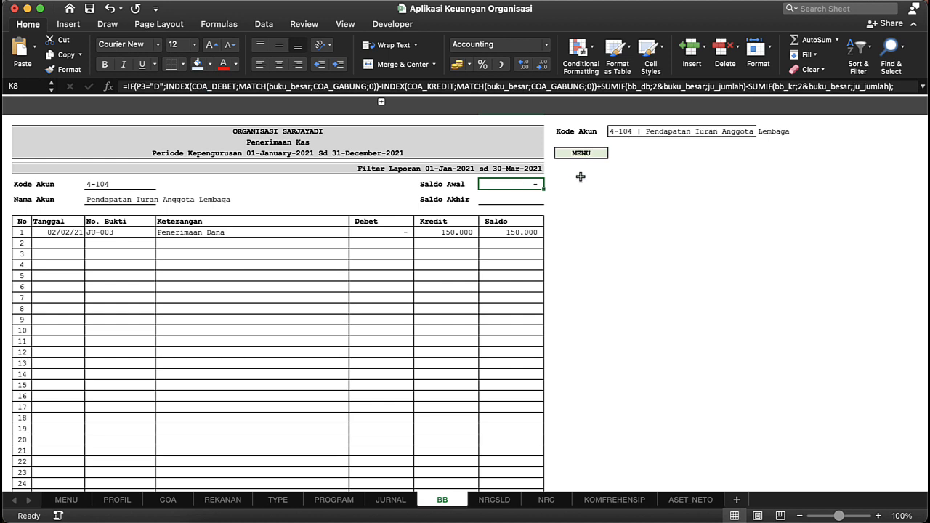
# Step: Inspect the placement of the Kode Akun label in M2 and its account selection cell in N2
pyautogui.click(579, 177)
pyautogui.click(627, 132)
pyautogui.click(576, 133)
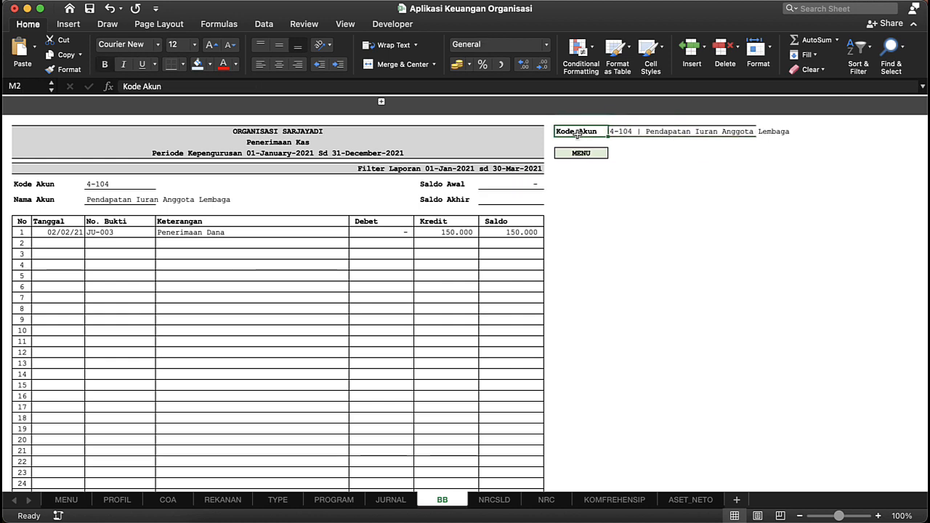
pyautogui.click(625, 133)
pyautogui.click(632, 155)
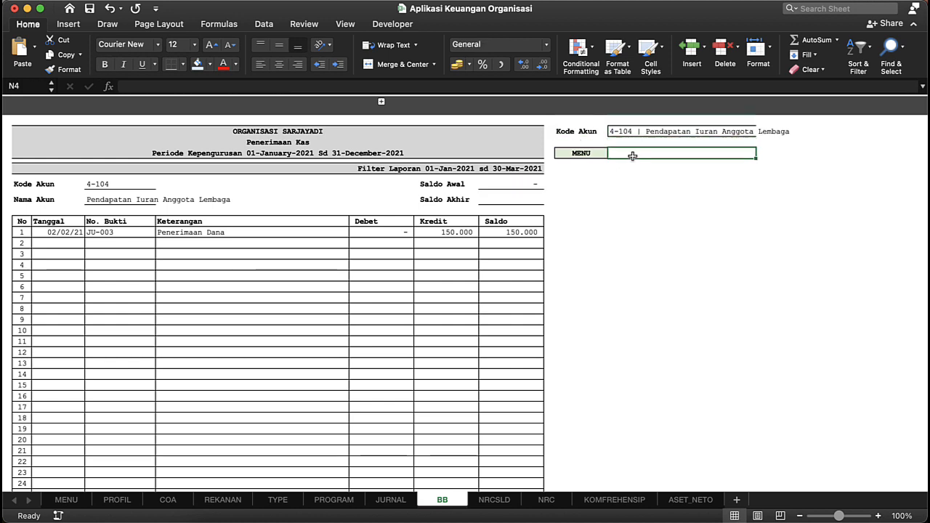
pyautogui.click(640, 131)
pyautogui.click(589, 135)
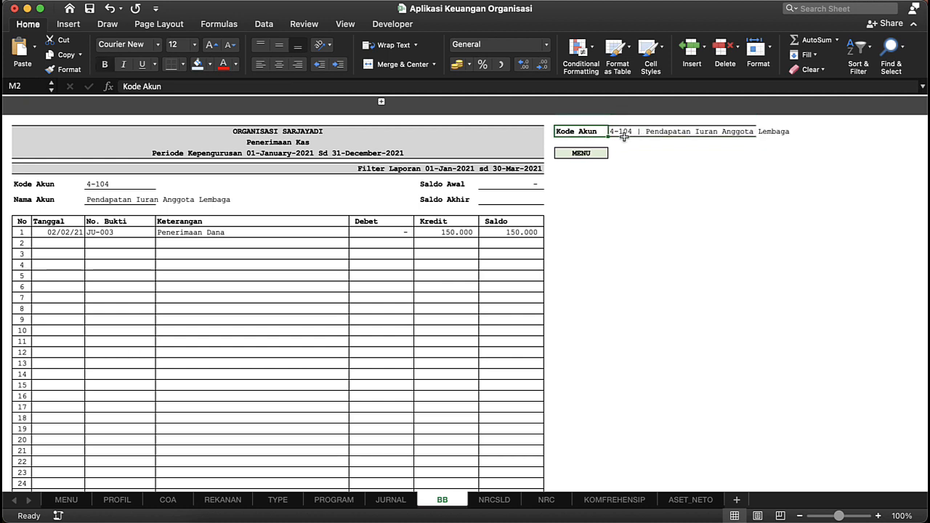
pyautogui.click(623, 136)
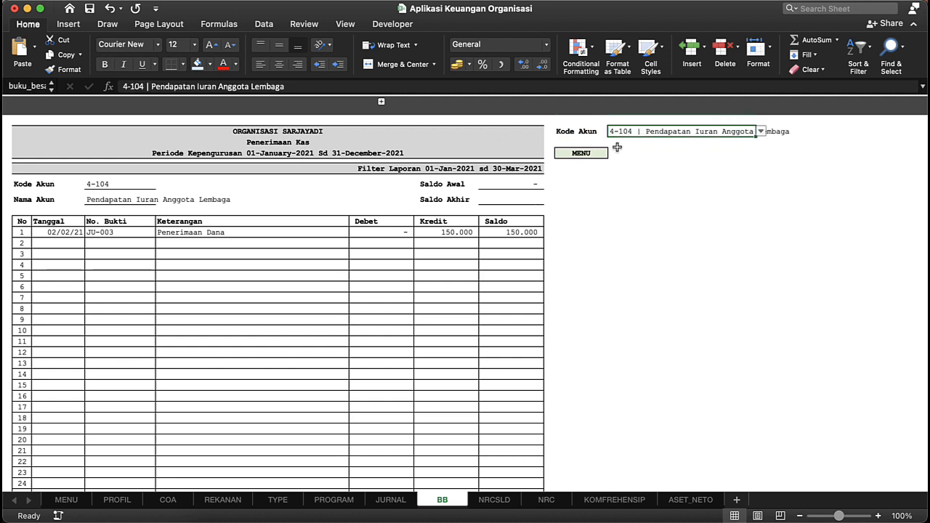
pyautogui.press('Up')
pyautogui.press('Down')
pyautogui.click(633, 190)
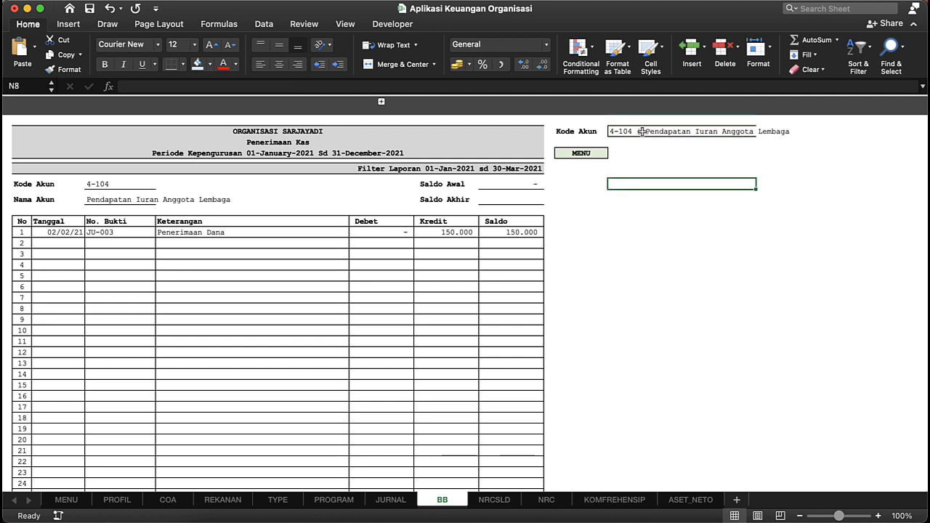
pyautogui.click(643, 131)
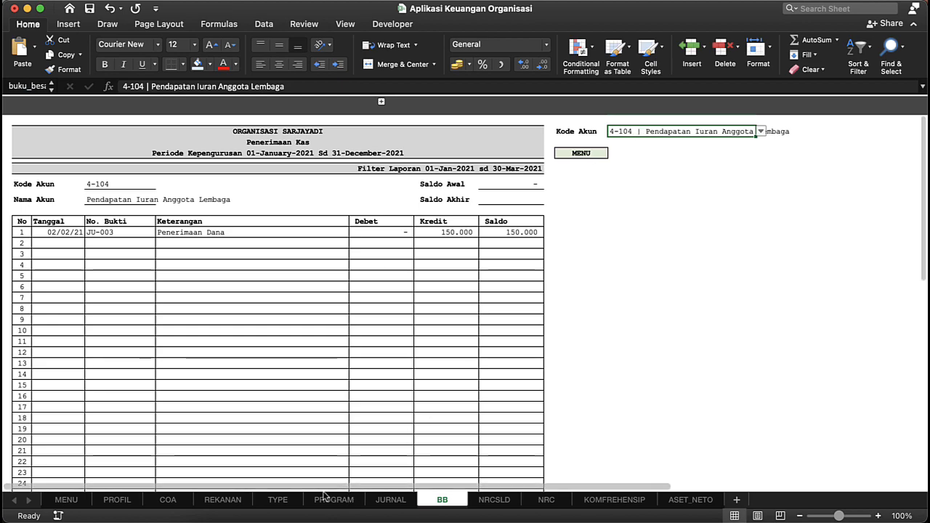
# Step: Switch to the Latihan Aplikasi Keuangan Nirlaba workbook and add a sheet named BB after JURNAL
pyautogui.hotkey('ctrl', 'Up')
pyautogui.click(524, 277)
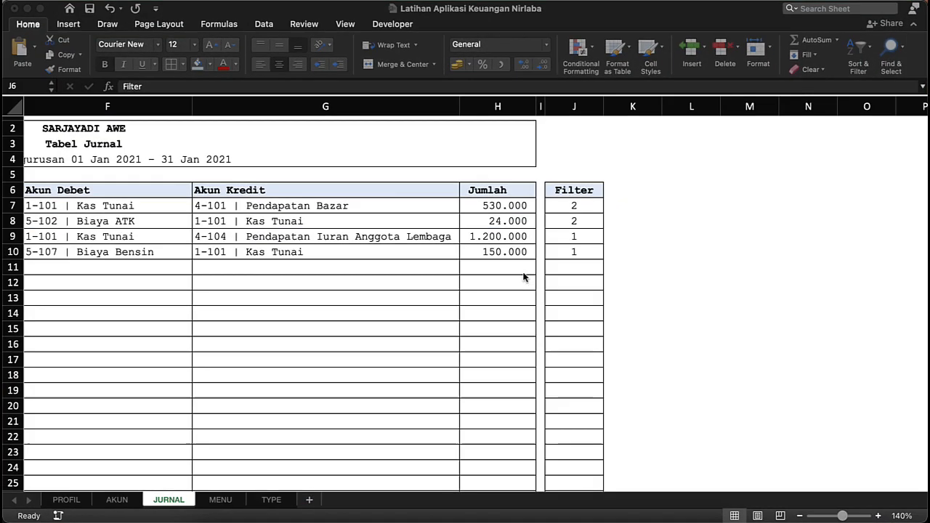
pyautogui.click(524, 237)
pyautogui.click(573, 206)
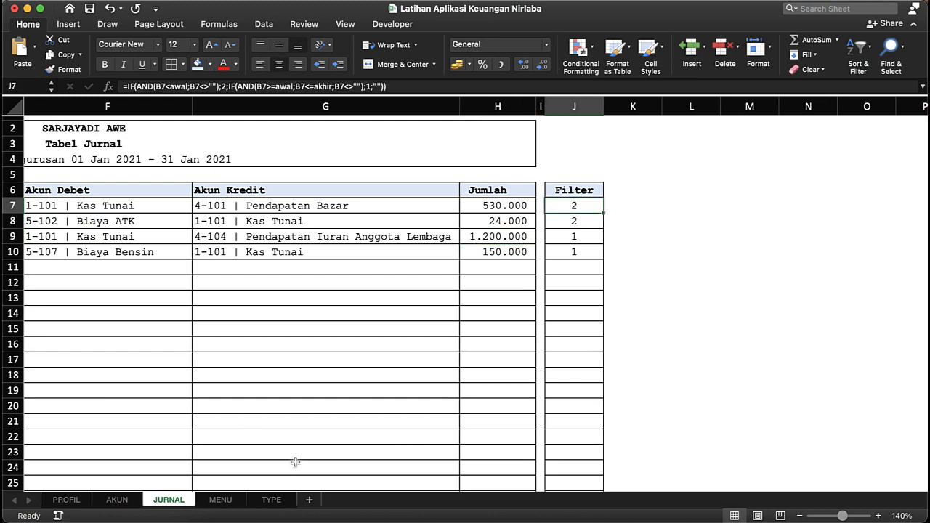
pyautogui.click(308, 499)
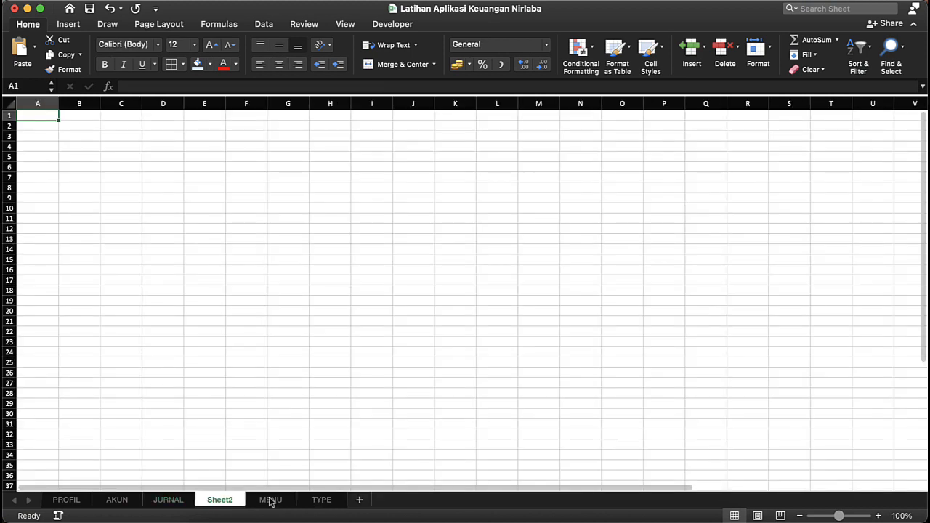
pyautogui.rightClick(218, 504)
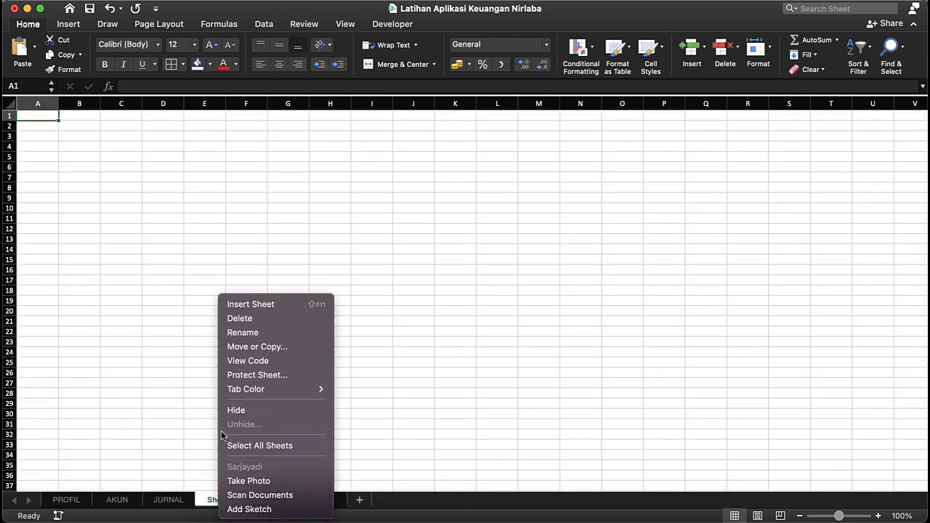
pyautogui.click(236, 333)
pyautogui.write('bb')
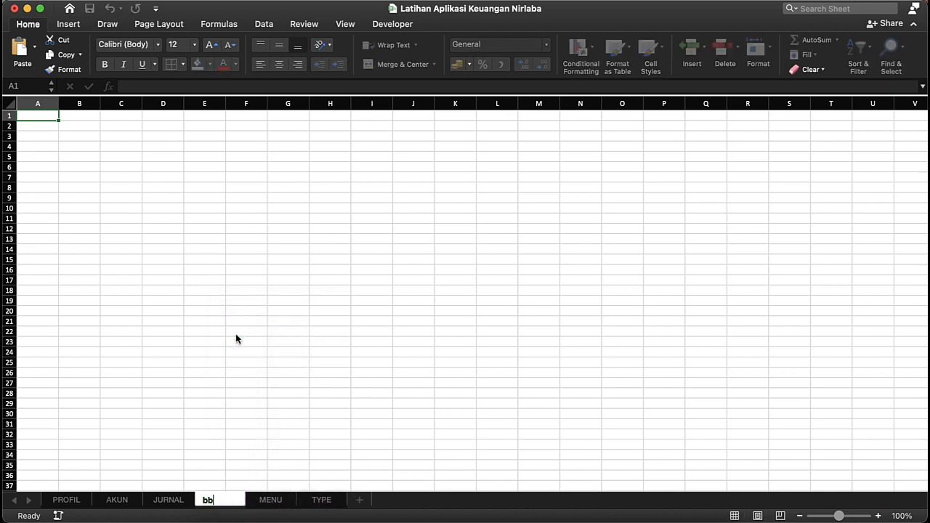
pyautogui.press('Return')
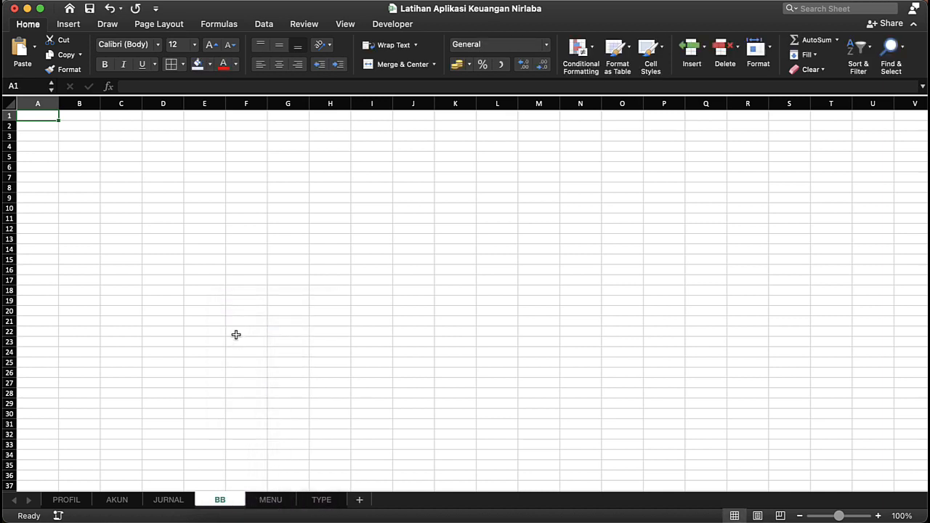
# Step: Copy the Akun Kredit drop-down cell G10 from JURNAL into cell N2 of the BB sheet
pyautogui.click(277, 270)
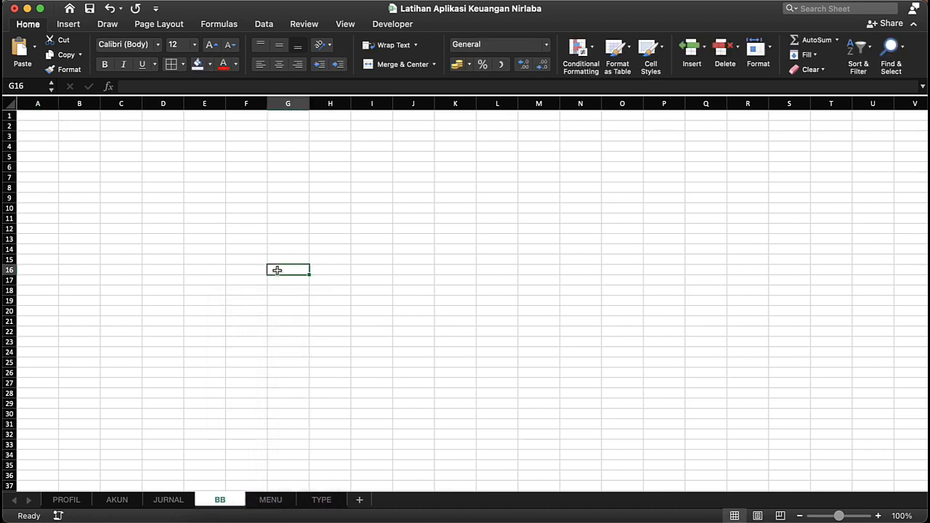
pyautogui.click(580, 103)
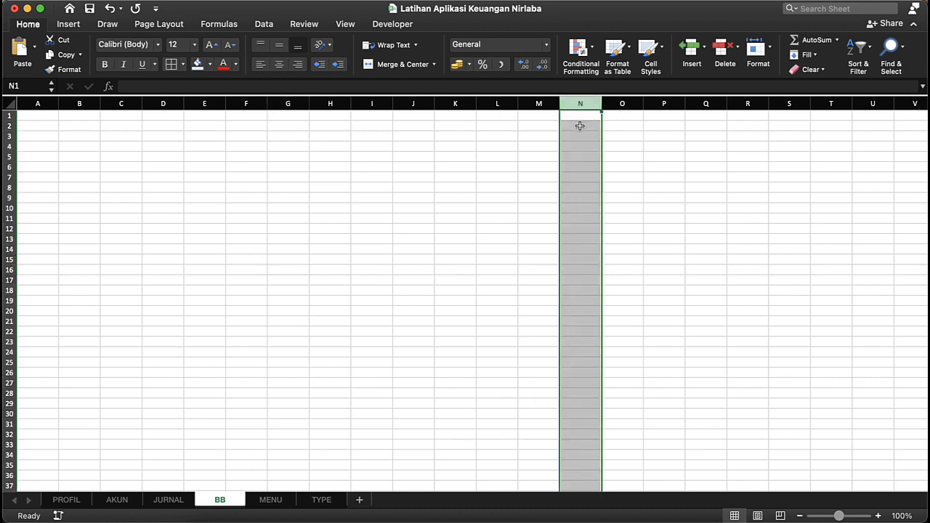
pyautogui.click(580, 127)
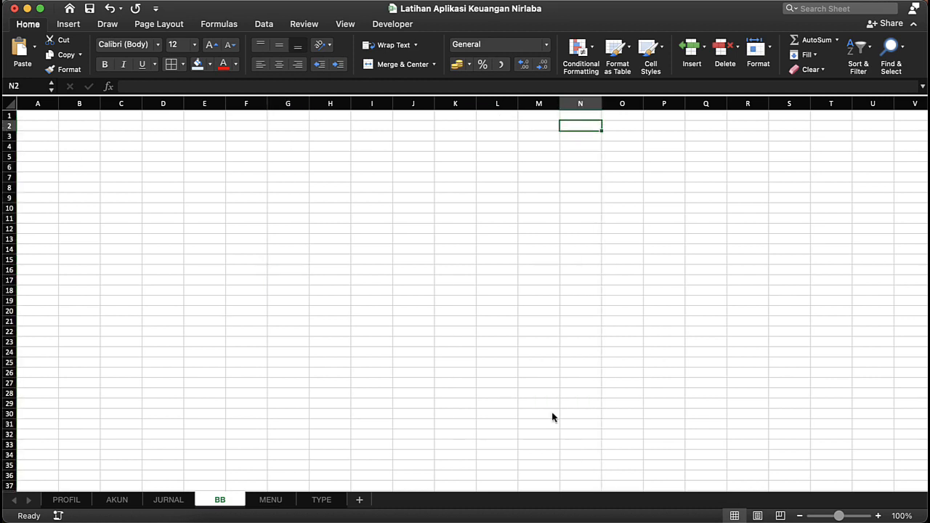
pyautogui.click(879, 516)
pyautogui.click(880, 516)
pyautogui.click(879, 516)
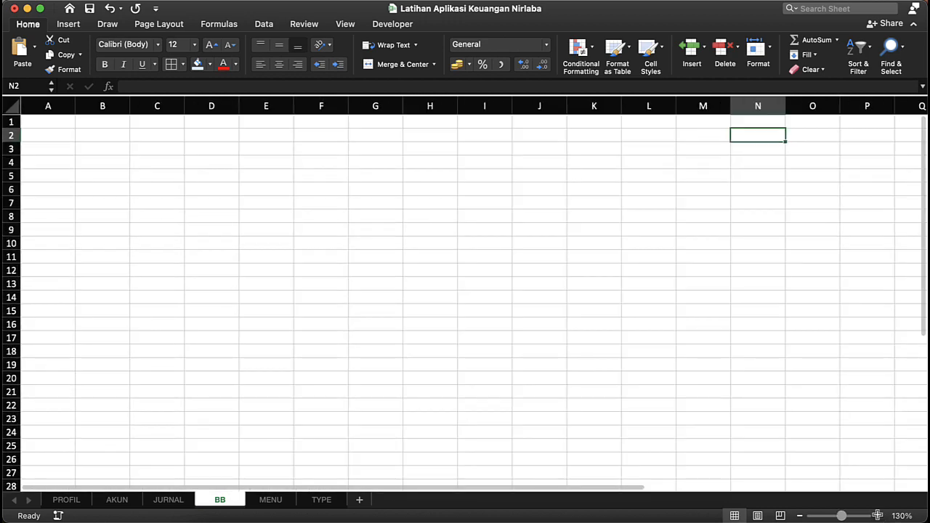
pyautogui.hscroll(6, 710, 368)
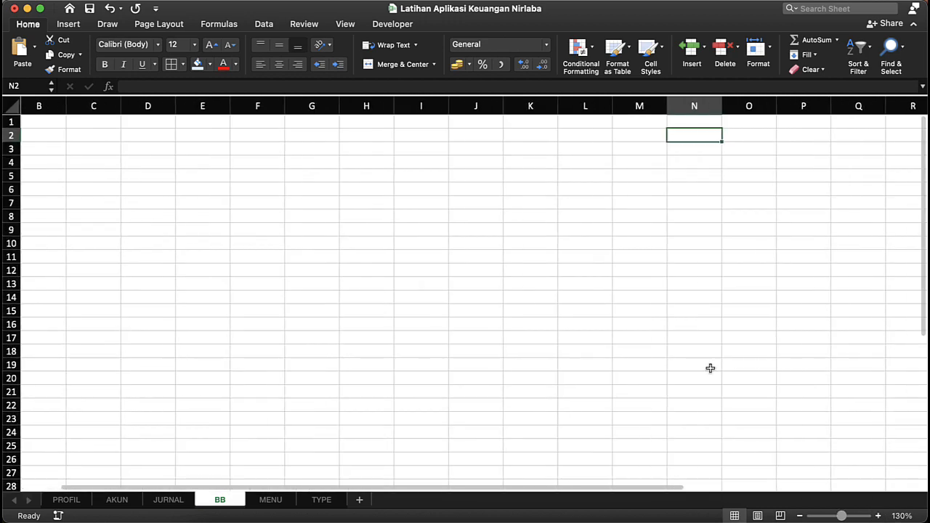
pyautogui.click(174, 502)
pyautogui.click(285, 263)
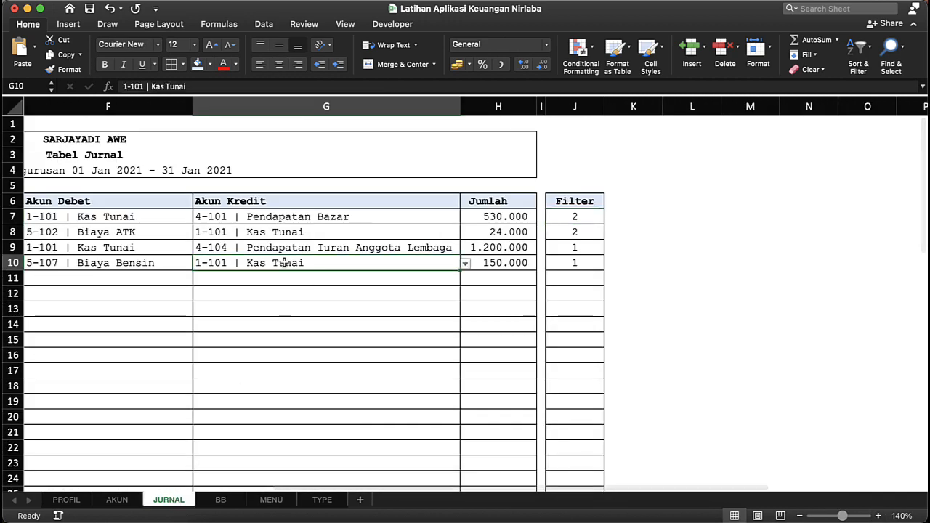
pyautogui.press('super+c')
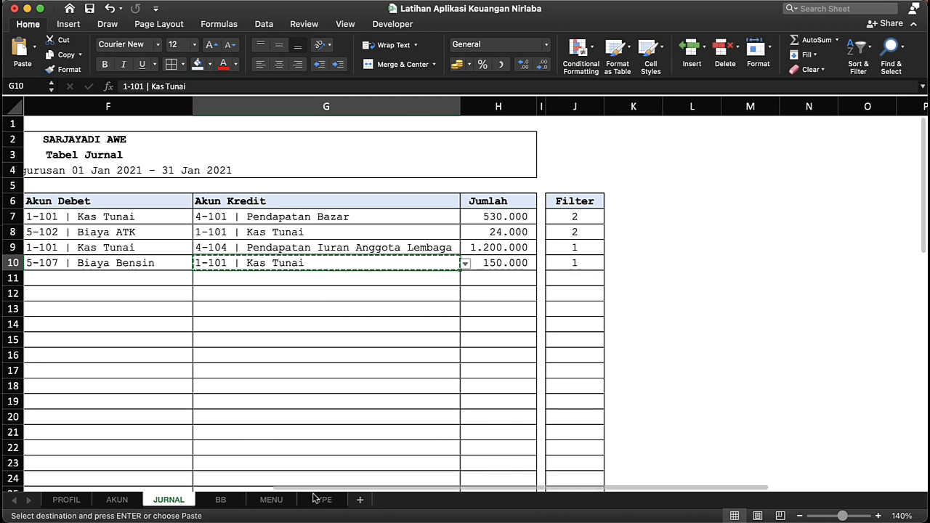
pyautogui.click(231, 502)
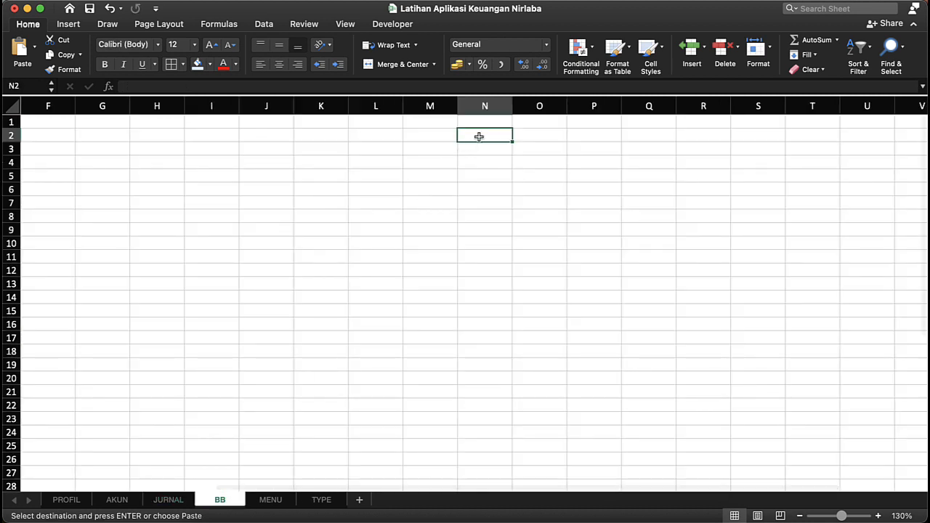
pyautogui.press('super+v')
# Step: Widen column N on BB to fit the account name and browse the account list in N2
pyautogui.moveTo(512, 106); pyautogui.dragTo(575, 106)
pyautogui.click(579, 135)
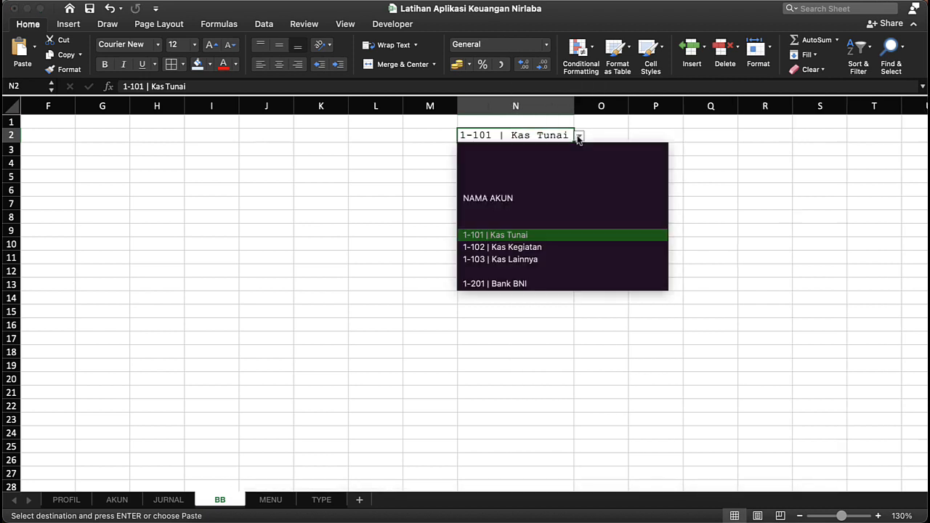
pyautogui.scroll(-5, 525, 237)
pyautogui.scroll(5, 525, 238)
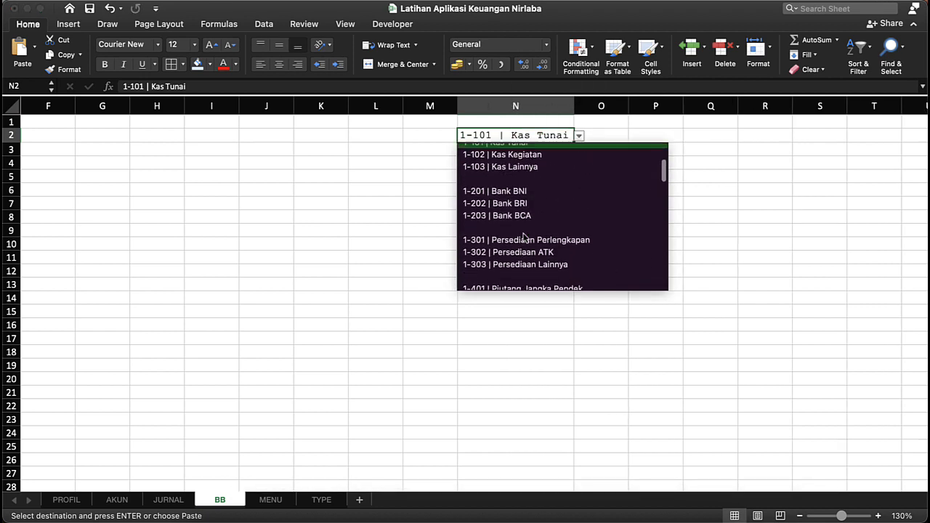
pyautogui.click(409, 183)
pyautogui.moveTo(67, 163); pyautogui.dragTo(381, 342)
pyautogui.scroll(3, 372, 455)
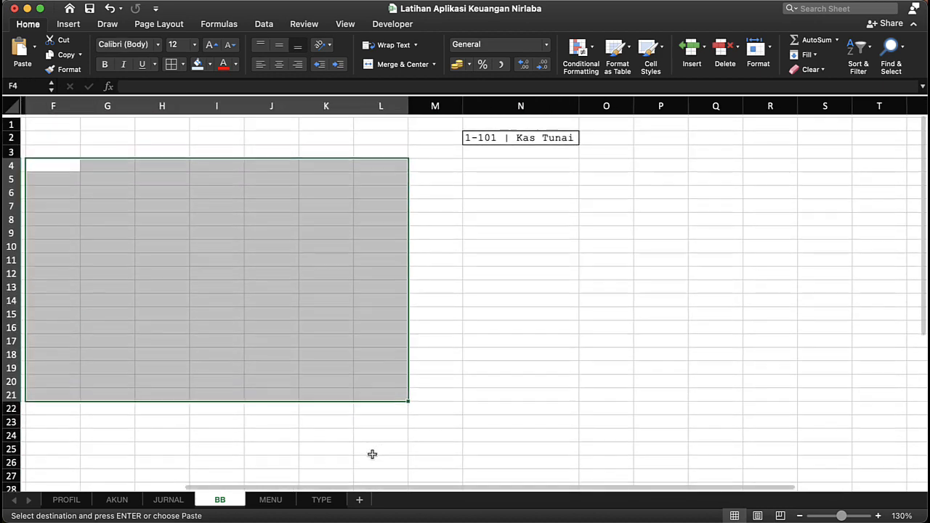
pyautogui.click(483, 257)
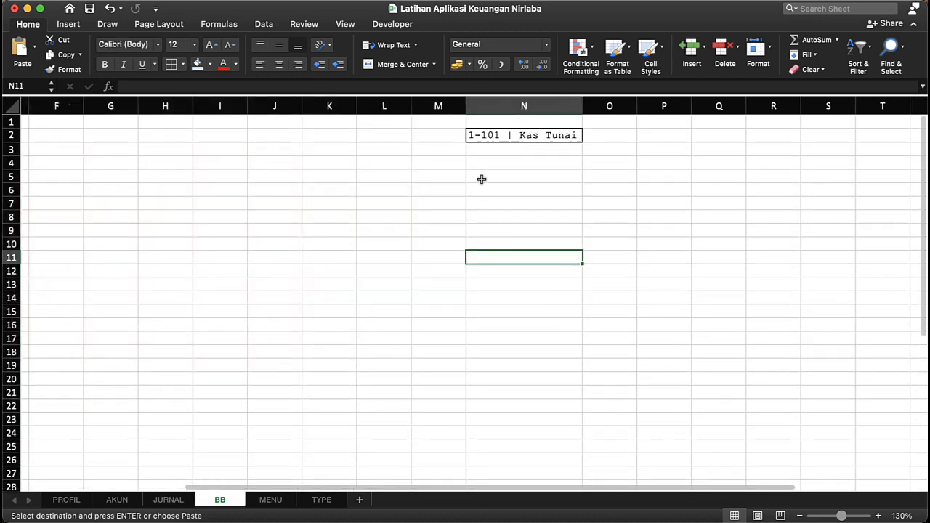
# Step: Name the account selection cell N2 on the BB sheet buku_besar
pyautogui.click(512, 138)
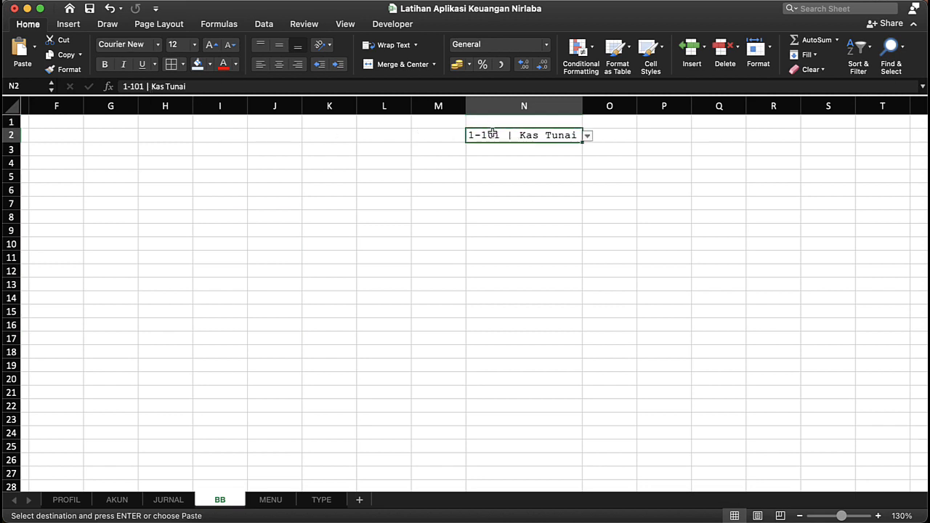
pyautogui.click(31, 82)
pyautogui.write('buku_besar')
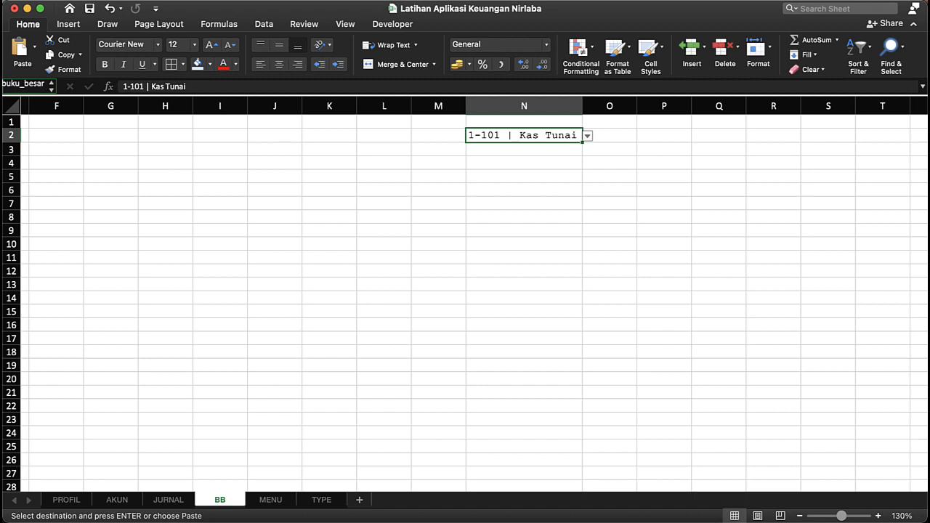
pyautogui.press('Return')
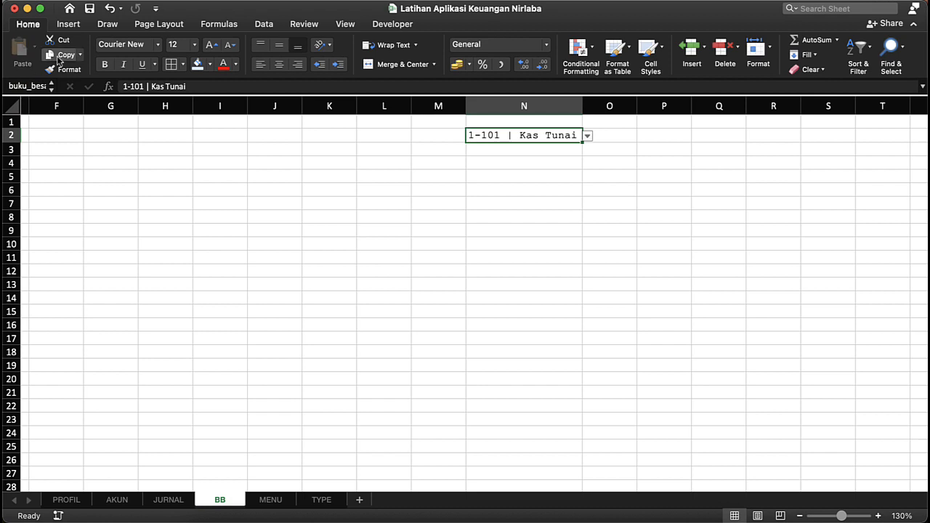
pyautogui.click(18, 92)
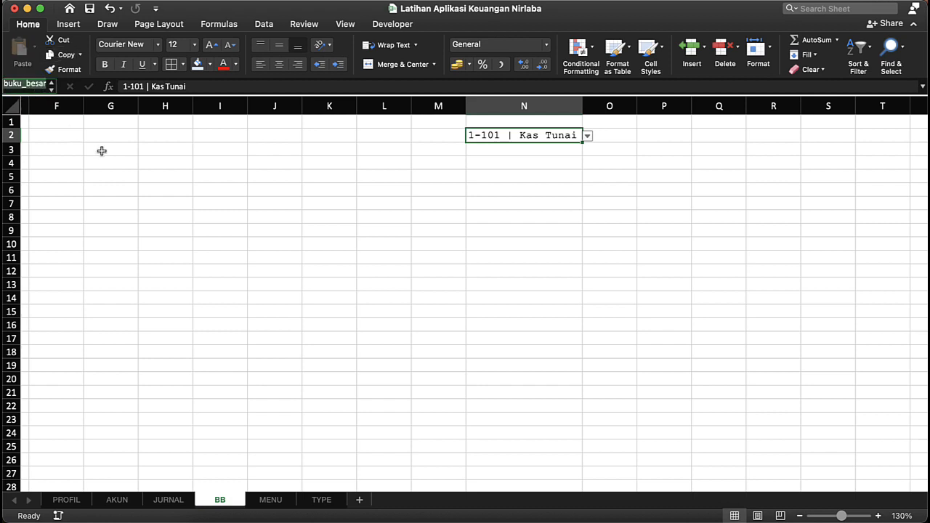
pyautogui.click(162, 150)
pyautogui.click(303, 240)
pyautogui.click(511, 133)
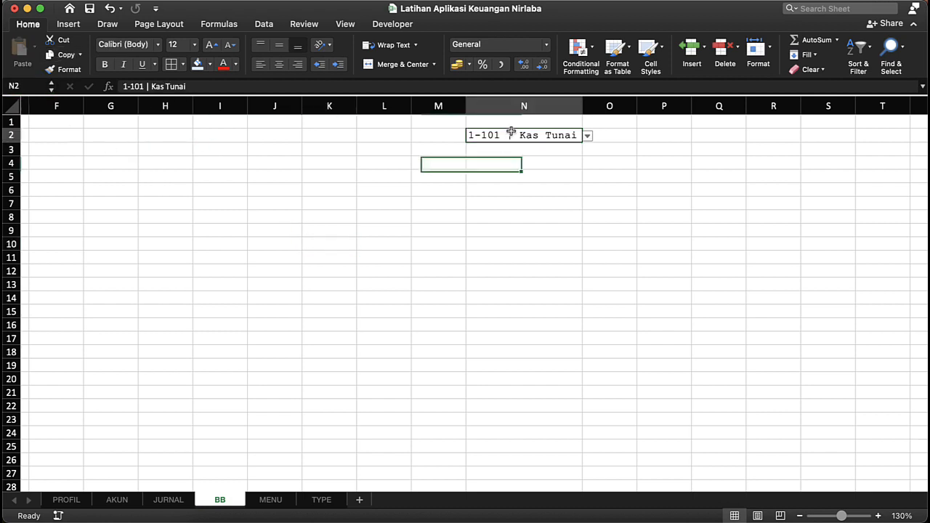
# Step: Open the JURNAL sheet and go to the empty column K beside the Filter column
pyautogui.click(183, 501)
pyautogui.click(624, 199)
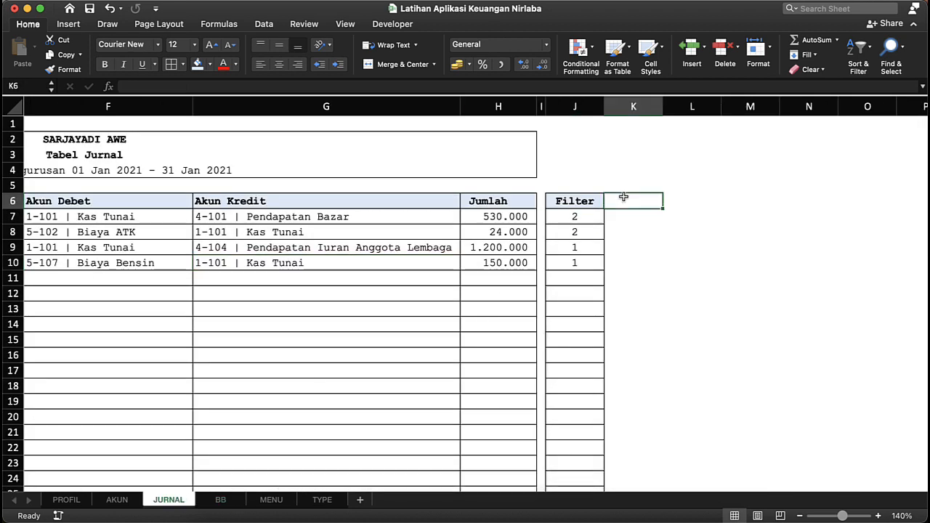
pyautogui.press('Left')
pyautogui.press('Right')
pyautogui.click(574, 199)
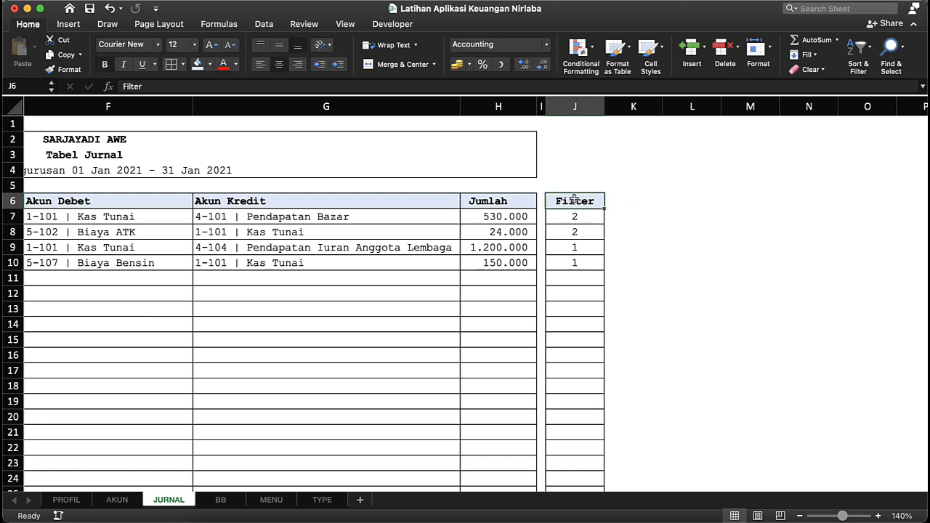
pyautogui.hotkey('ctrl', 'c')
pyautogui.hotkey('ctrl', 'shift', 'Down')
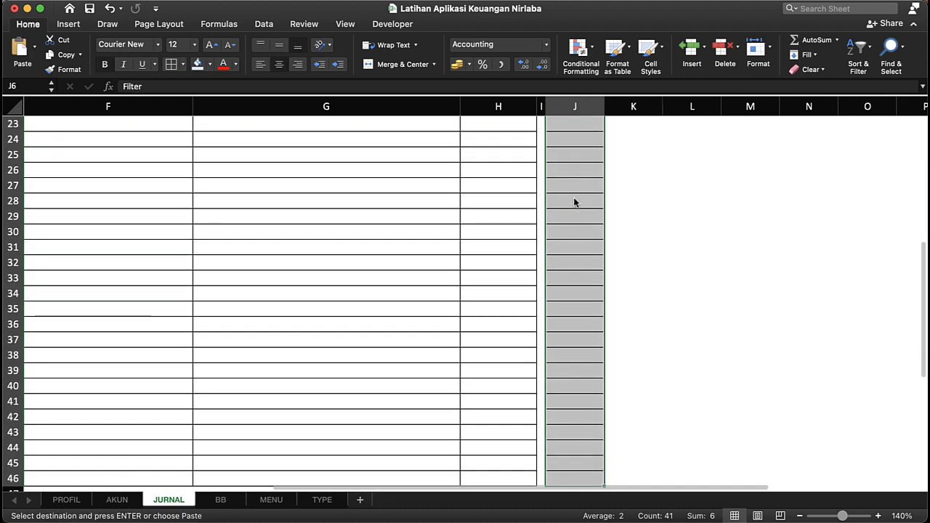
pyautogui.scroll(10, 575, 202)
pyautogui.click(623, 187)
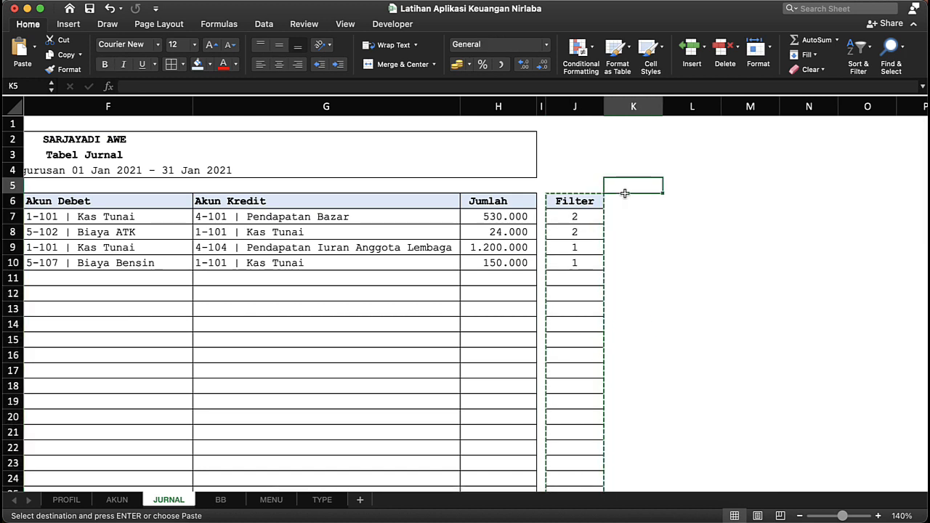
pyautogui.click(625, 194)
pyautogui.press('Escape')
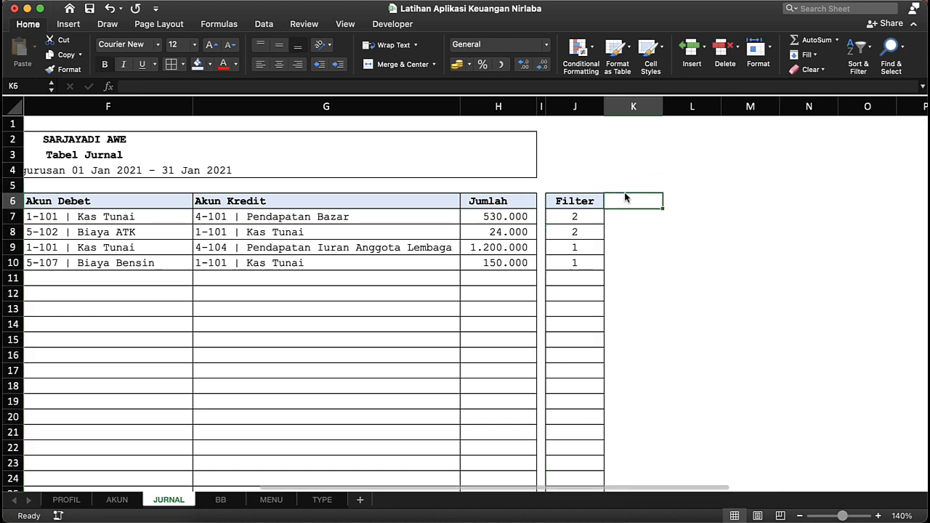
# Step: Copy the whole Filter column, from its header in J6 down to row 46, into column K starting at K6
pyautogui.click(570, 194)
pyautogui.hotkey('ctrl', 'shift', 'Down')
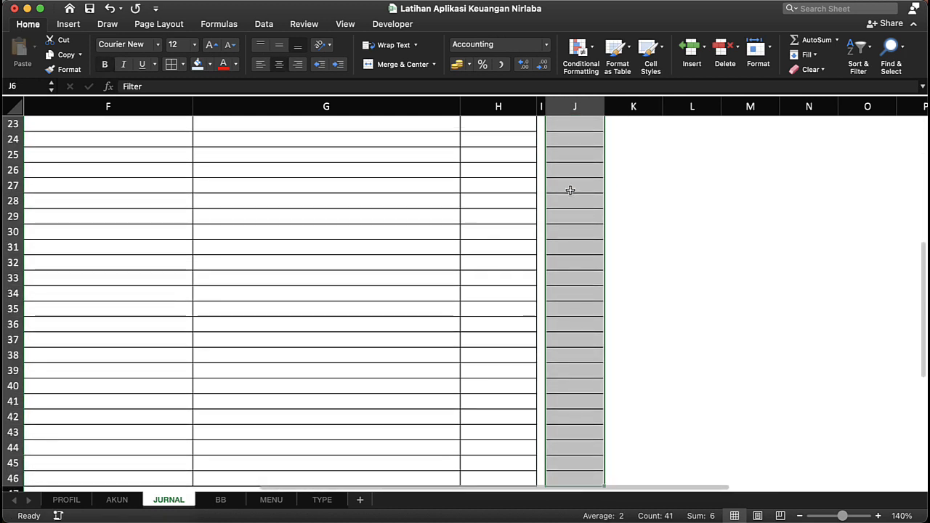
pyautogui.hotkey('ctrl', 'c')
pyautogui.scroll(10, 570, 190)
pyautogui.press('Right')
pyautogui.hotkey('ctrl', 'v')
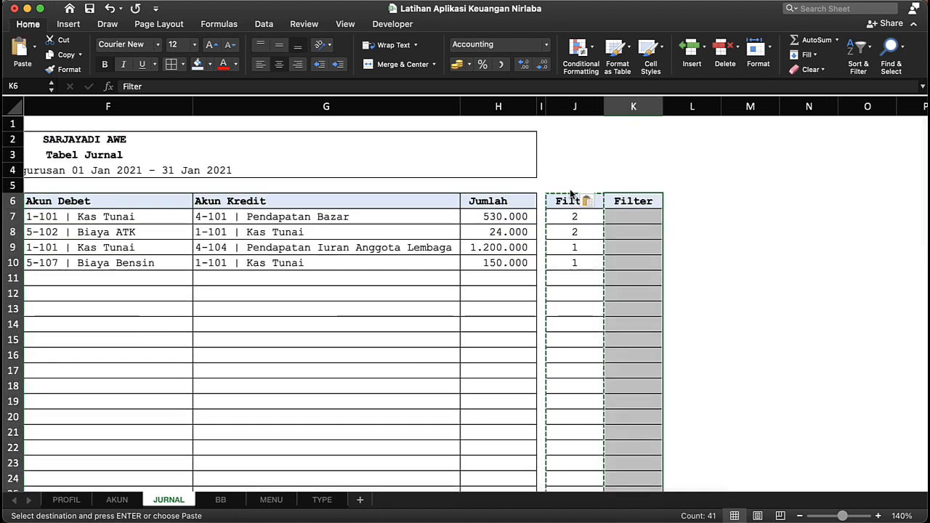
pyautogui.press('Escape')
# Step: Rename the copied column header in K6 as BBDB and select K7 below it
pyautogui.click(653, 207)
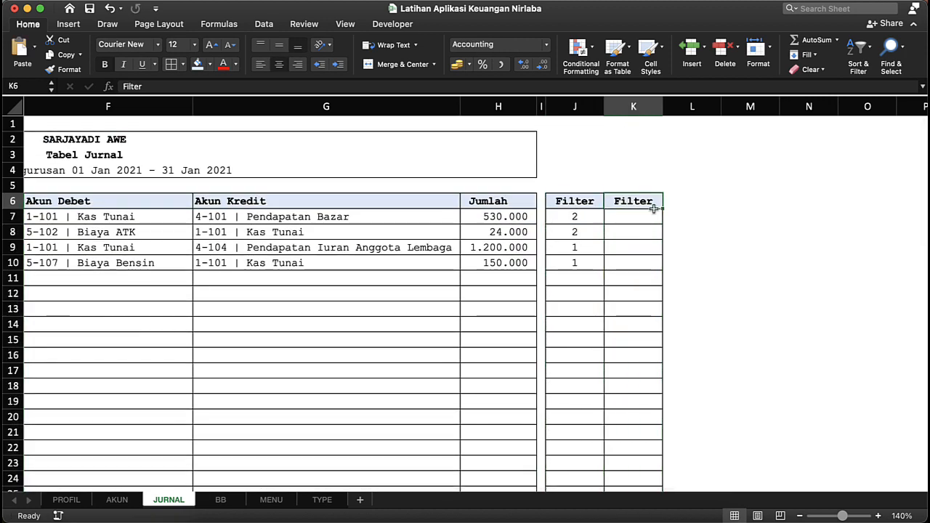
pyautogui.write('BBDB')
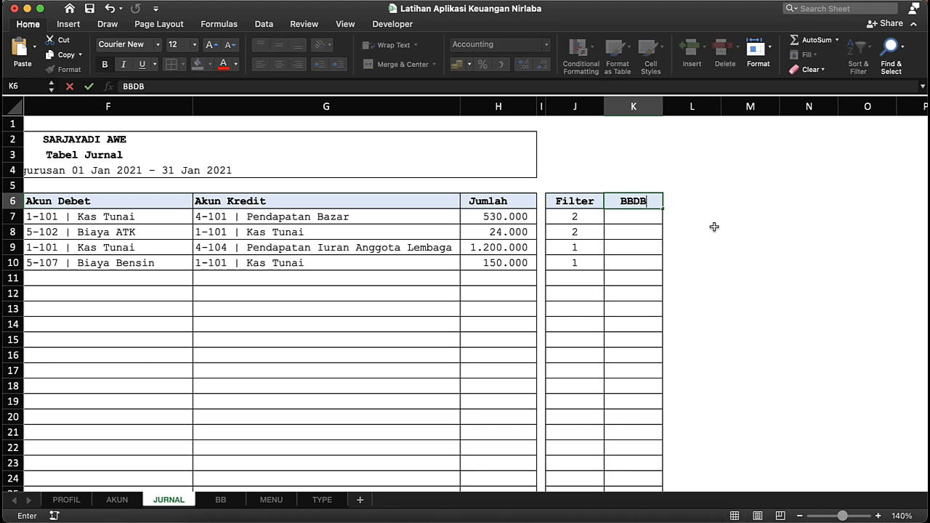
pyautogui.press('Return')
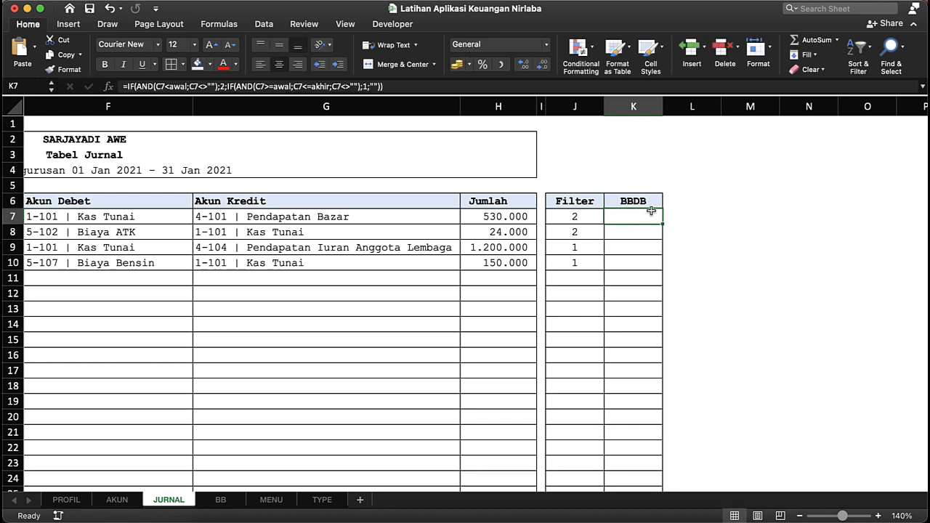
pyautogui.click(615, 234)
pyautogui.click(621, 218)
pyautogui.click(621, 231)
pyautogui.click(630, 215)
# Step: Switch to the Aplikasi Keuangan Organisasi workbook and examine the BBDB column's formula in M10 on its JURNAL sheet
pyautogui.hotkey('ctrl', 'Up')
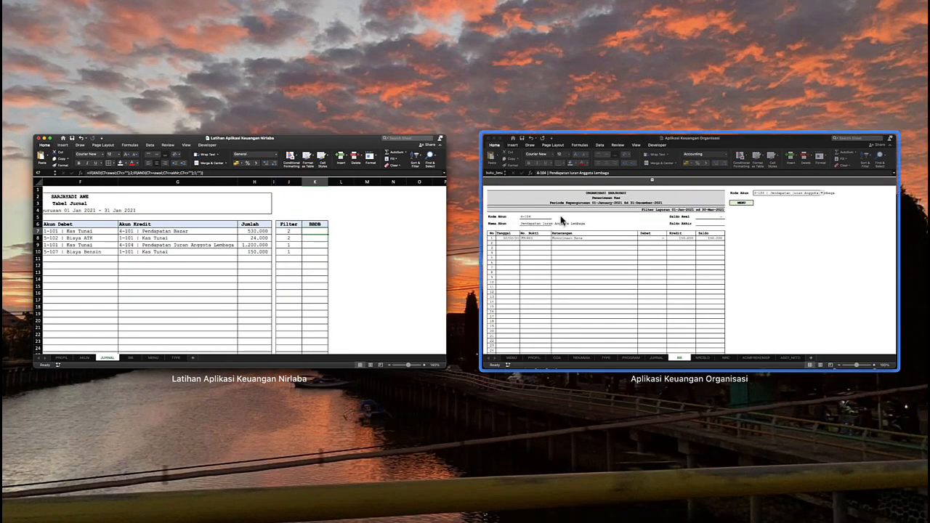
pyautogui.click(502, 237)
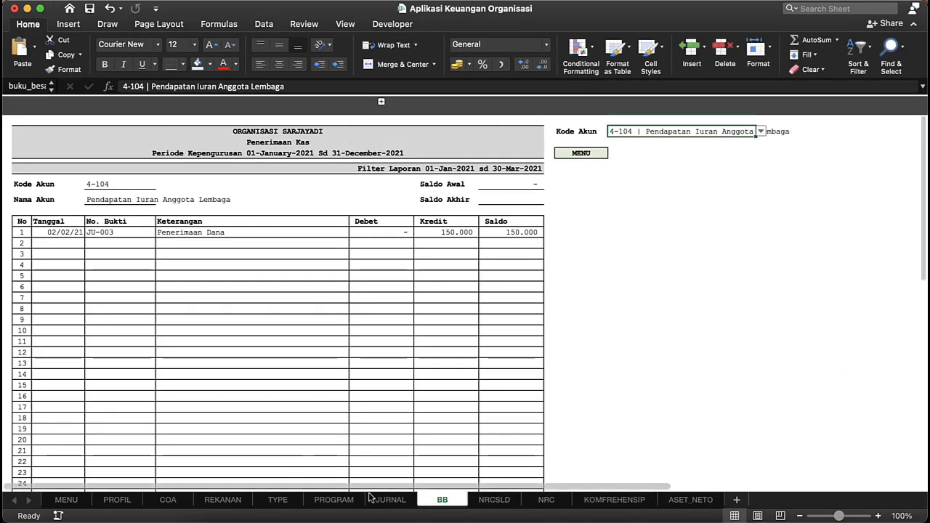
pyautogui.click(379, 499)
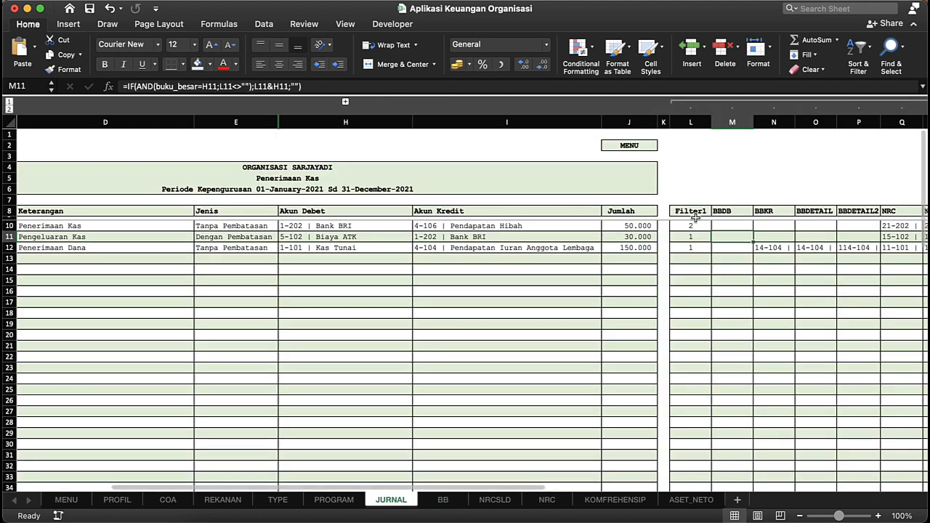
pyautogui.click(368, 88)
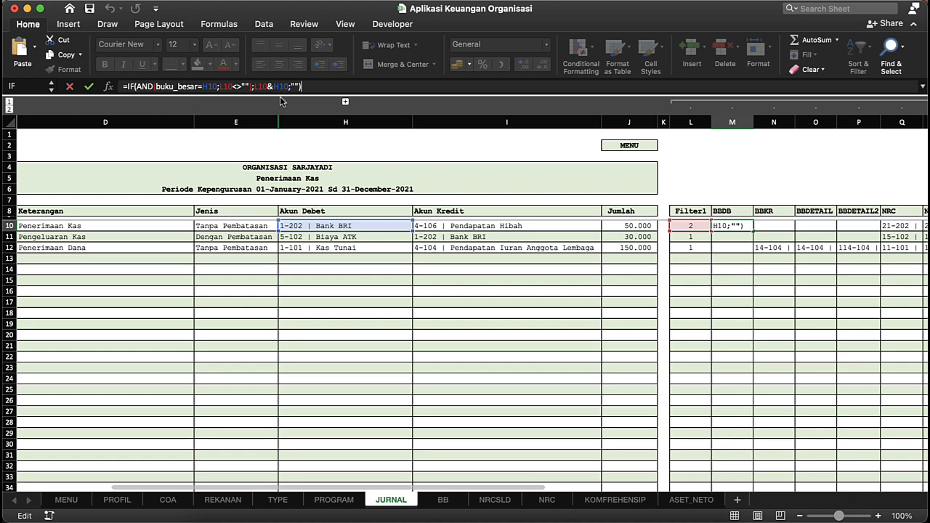
pyautogui.click(259, 86)
pyautogui.write(')')
pyautogui.press('Return')
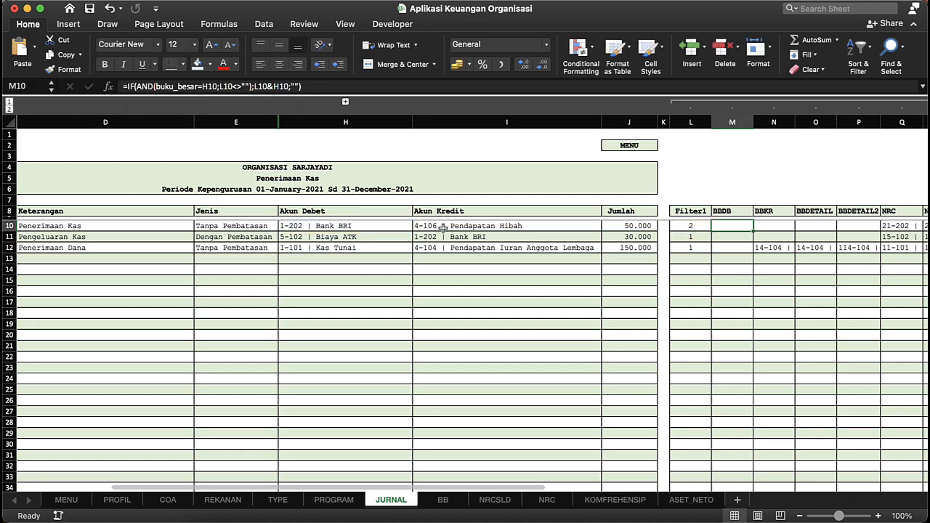
# Step: Return to the Latihan Aplikasi Keuangan Nirlaba workbook and begin K7's formula with the condition =IF(AND(buku_besar=F7;J7<>"")
pyautogui.hotkey('ctrl', 'Up')
pyautogui.click(575, 253)
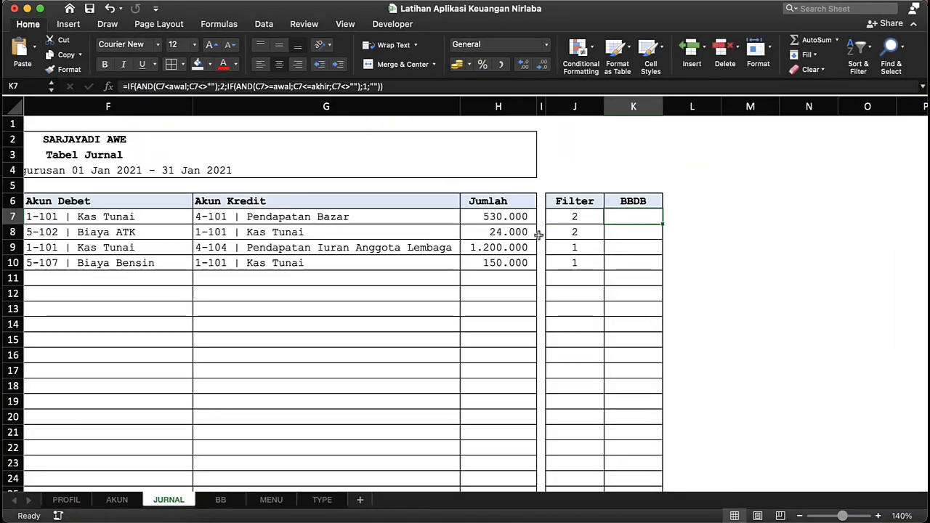
pyautogui.write('=')
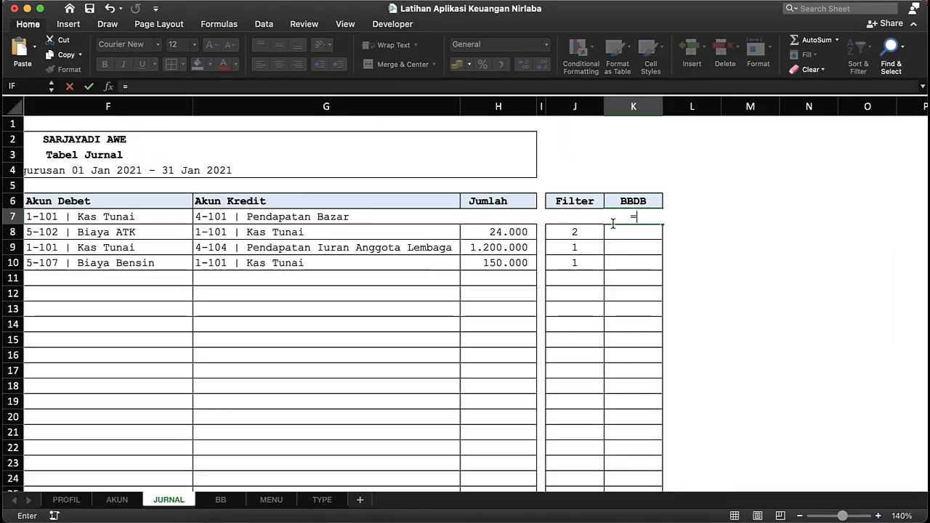
pyautogui.write('IF(')
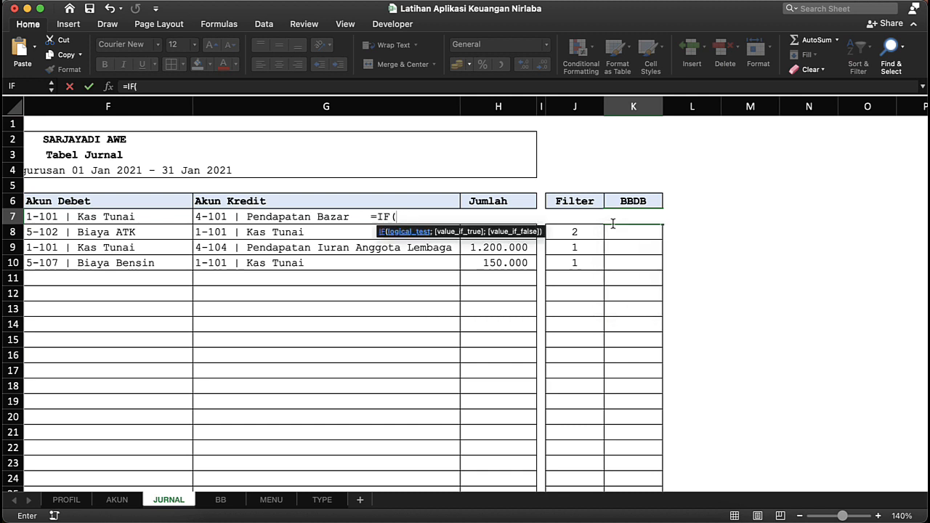
pyautogui.write('and')
pyautogui.press('Tab')
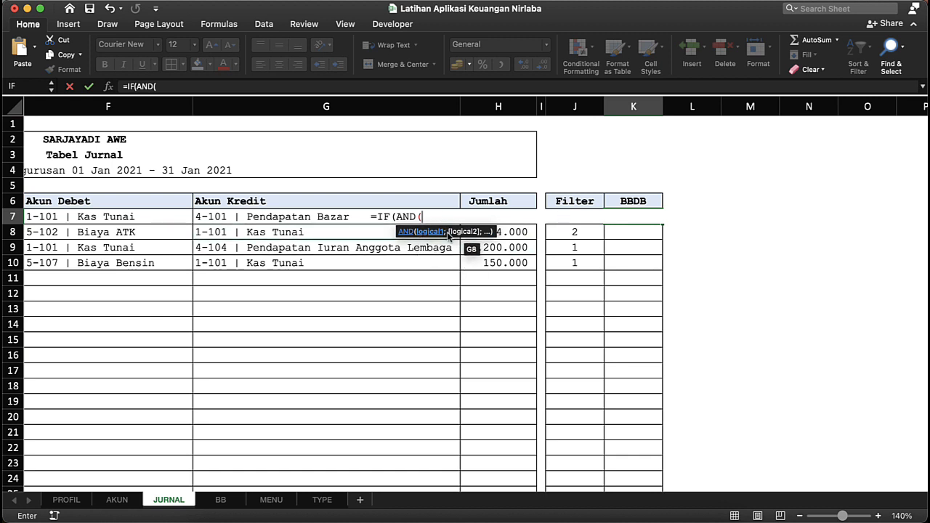
pyautogui.write('buku_besar=')
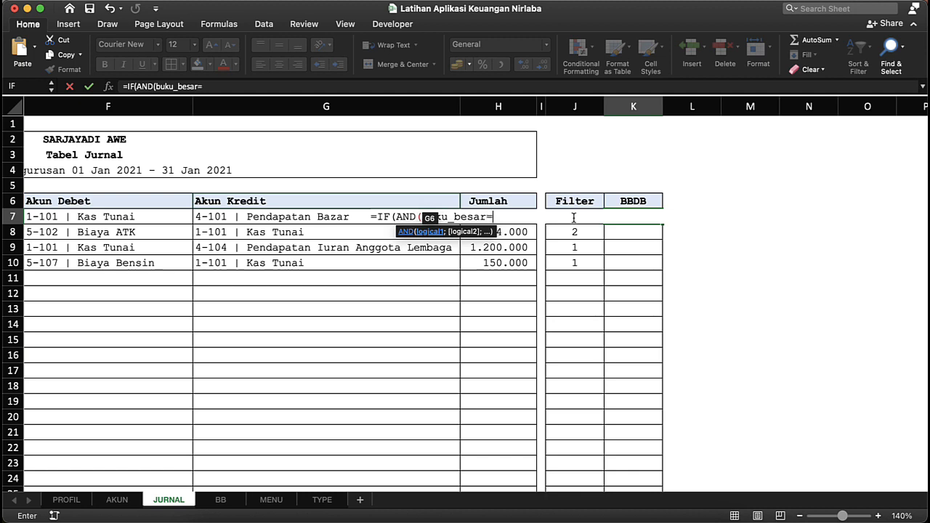
pyautogui.click(141, 216)
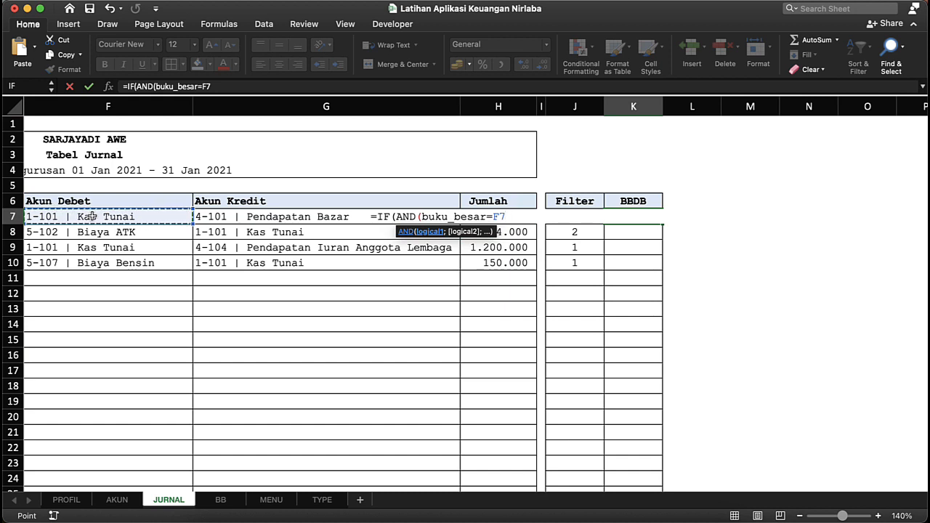
pyautogui.write(';')
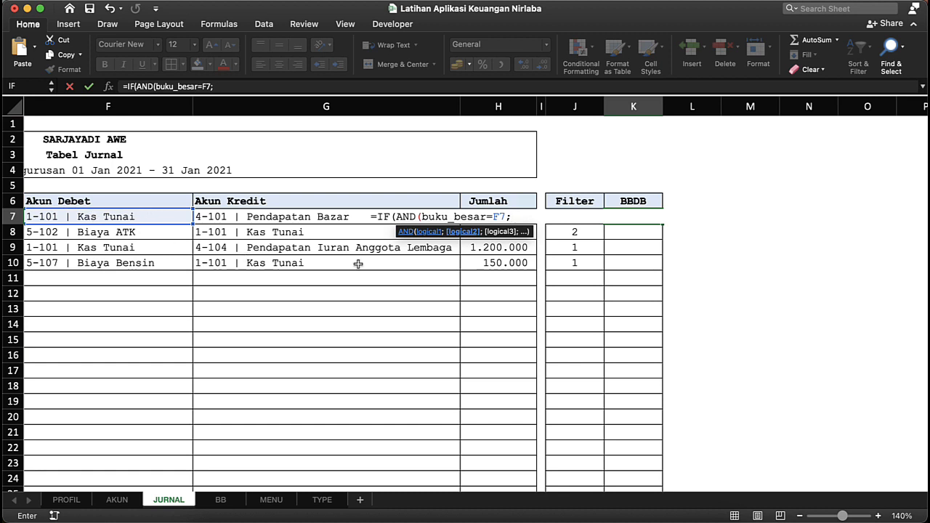
pyautogui.click(596, 229)
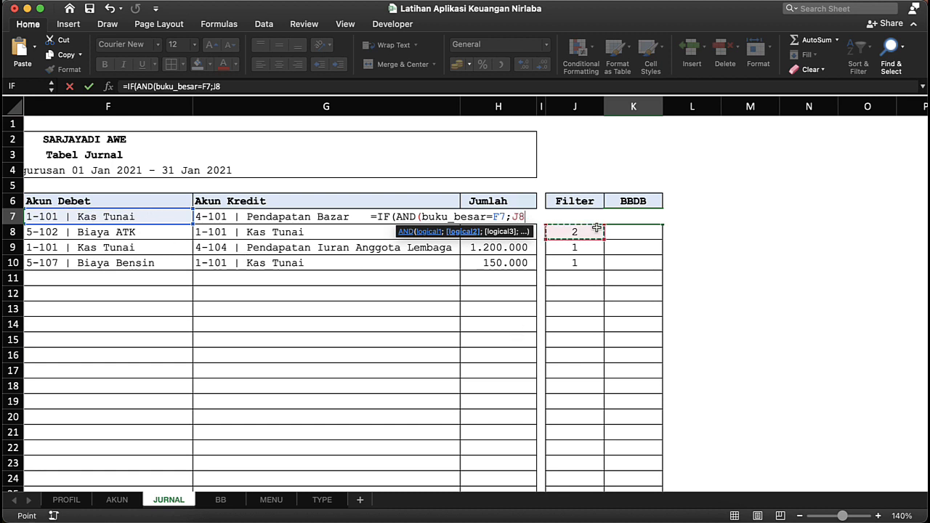
pyautogui.press('Up')
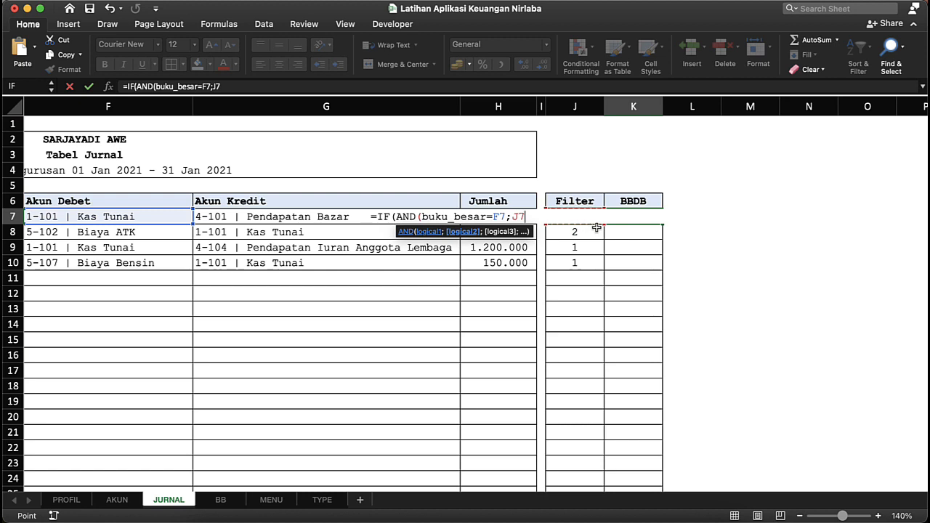
pyautogui.write('<>"")')
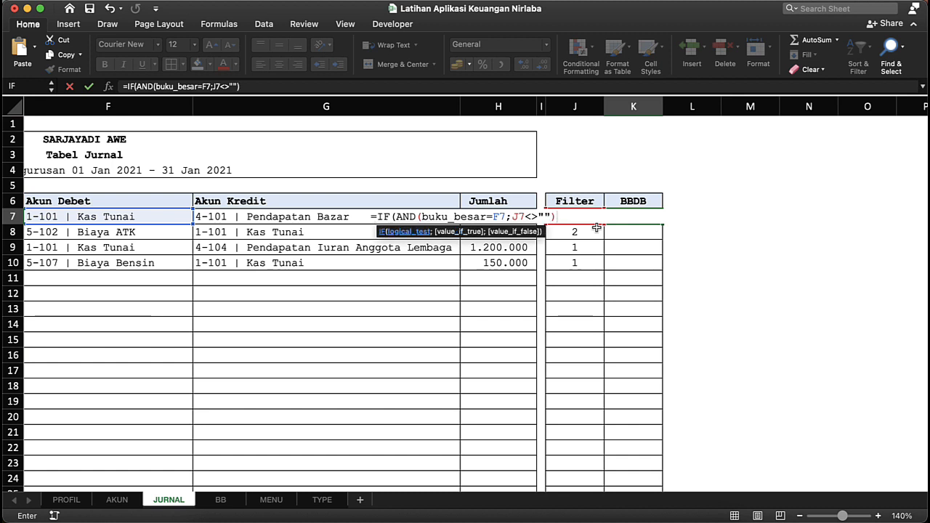
# Step: Give K7's IF formula the true result J7&F7 and accept the suggested closing bracket
pyautogui.write(';')
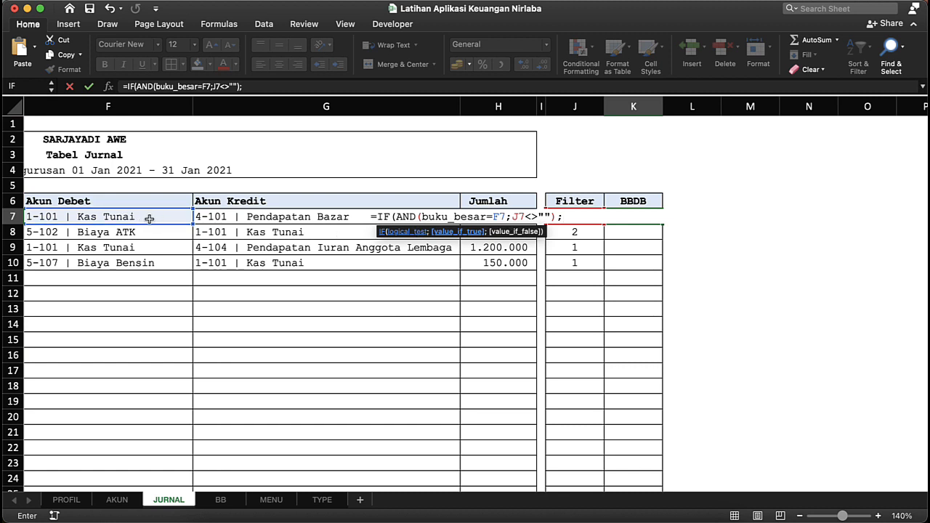
pyautogui.click(594, 232)
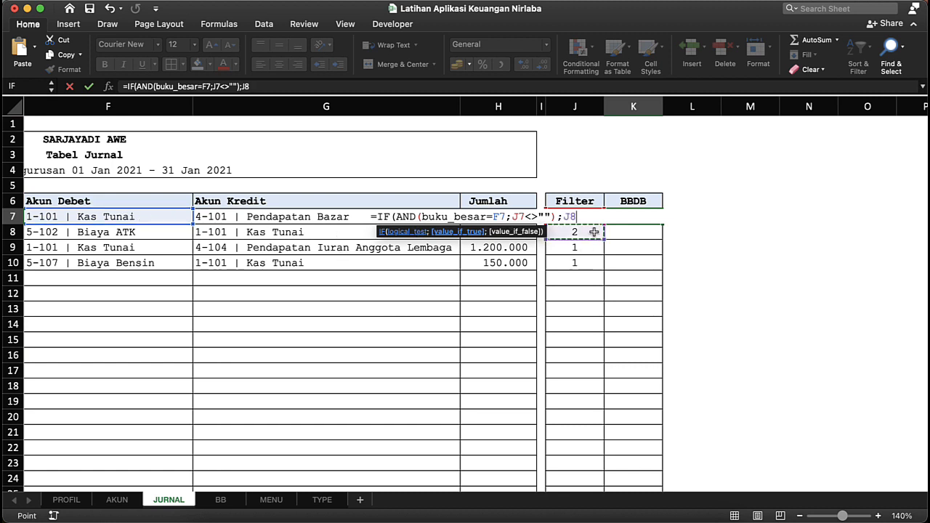
pyautogui.press('Up')
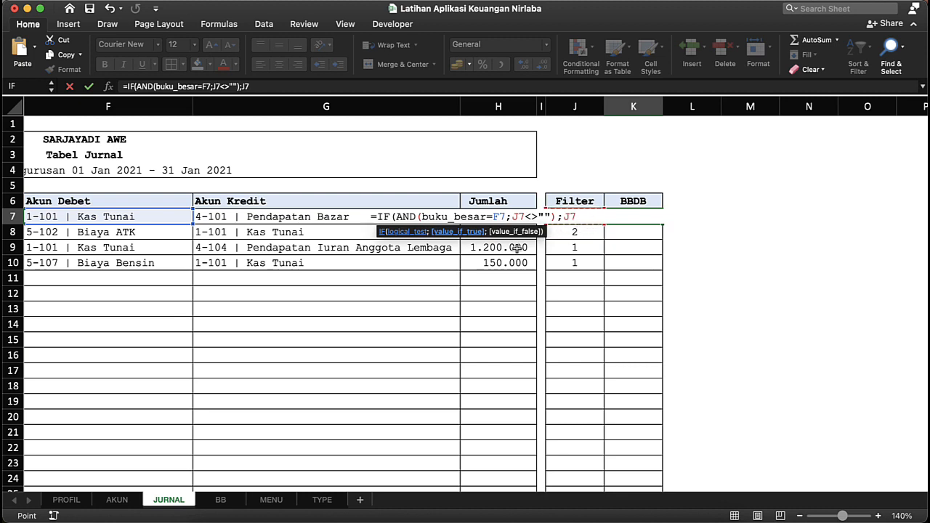
pyautogui.write('*')
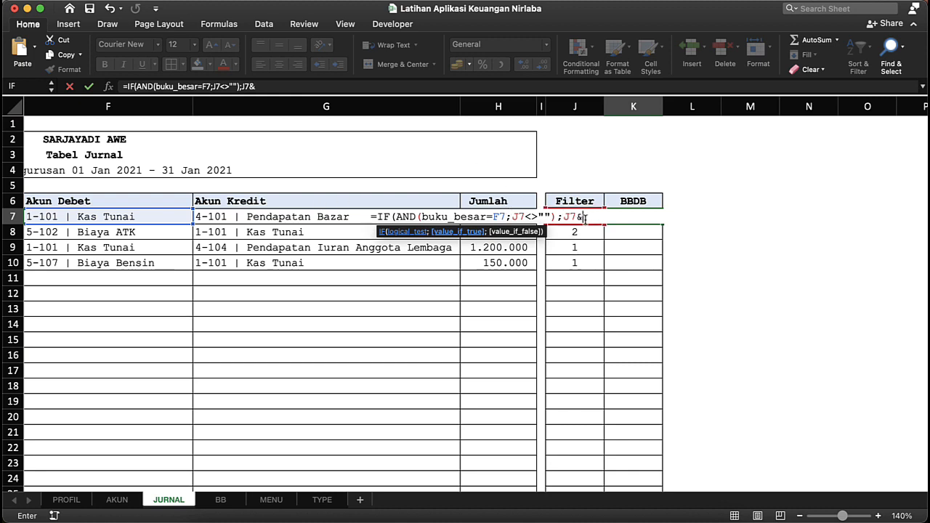
pyautogui.click(124, 217)
pyautogui.press('Return')
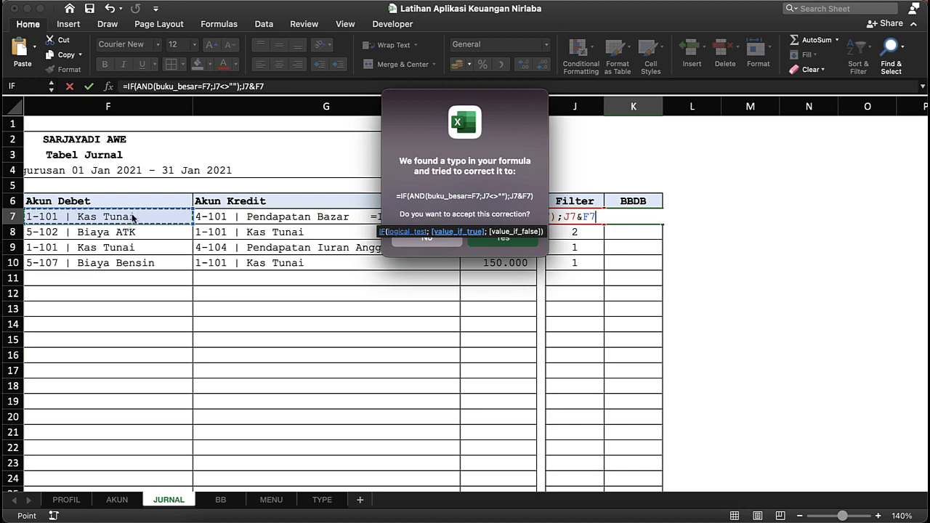
pyautogui.click(502, 242)
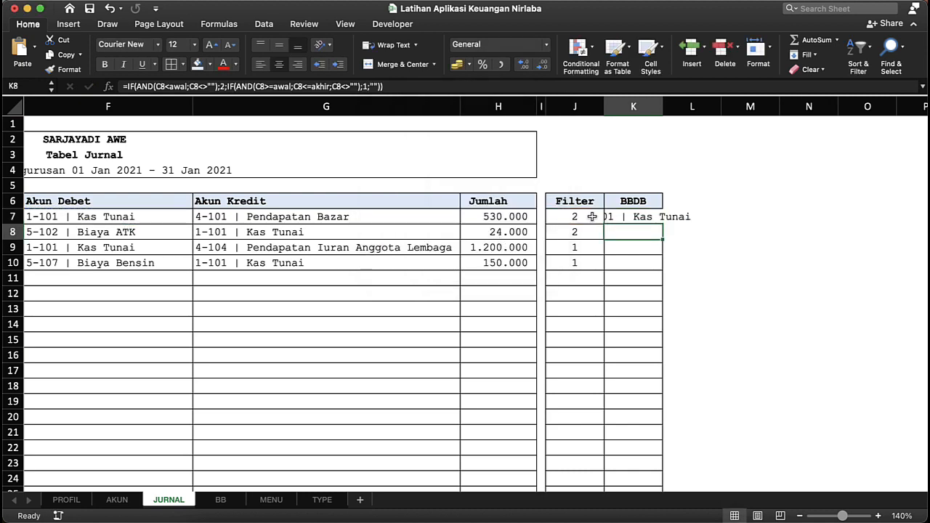
# Step: Add an empty-text false result to K7 so its formula reads =IF(AND(buku_besar=F7;J7<>"");J7&F7;"")
pyautogui.click(623, 216)
pyautogui.doubleClick(623, 216)
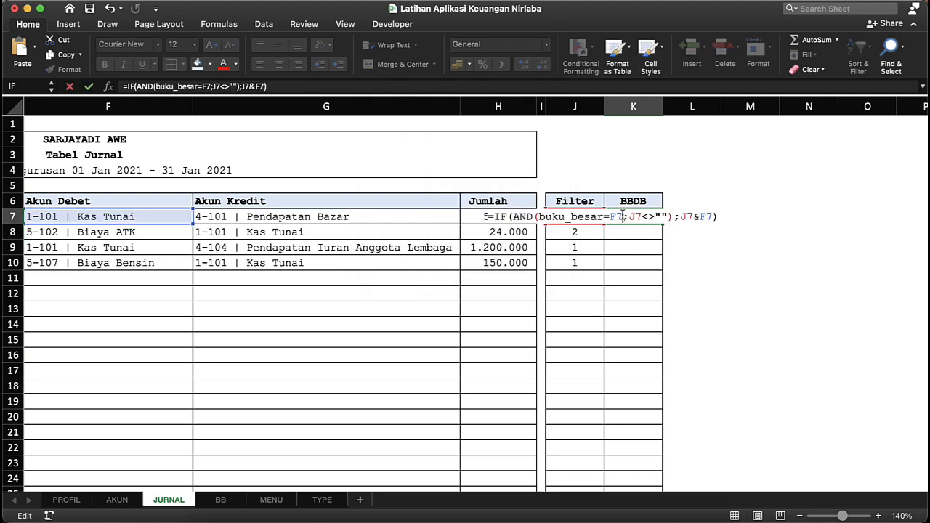
pyautogui.click(729, 216)
pyautogui.press('BackSpace')
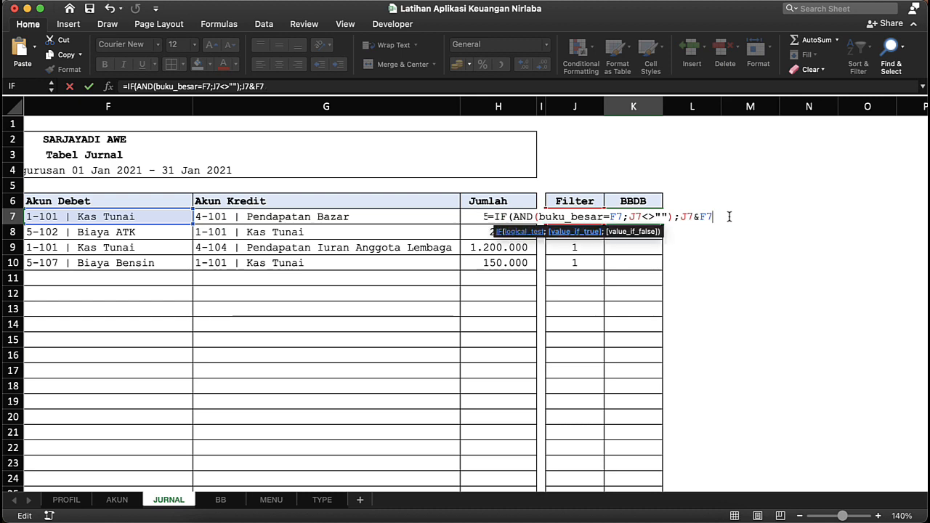
pyautogui.write(';')
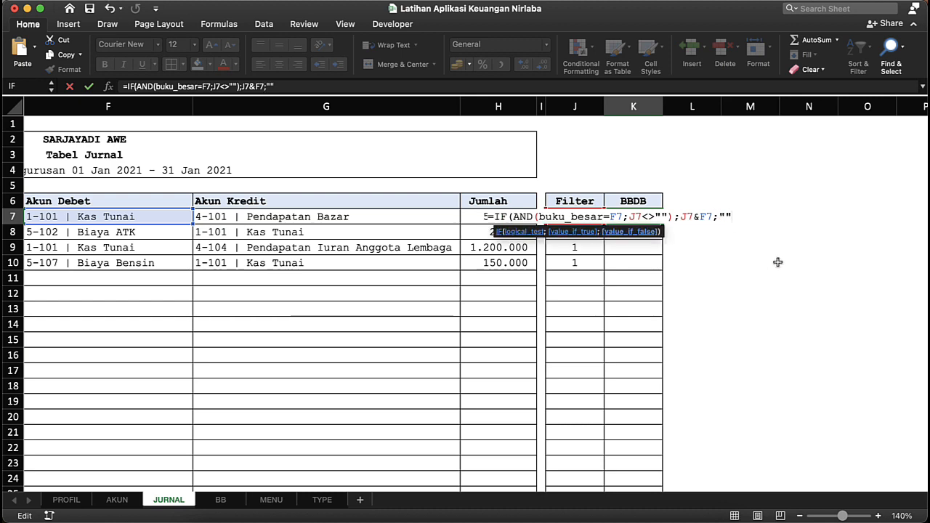
pyautogui.press('Return')
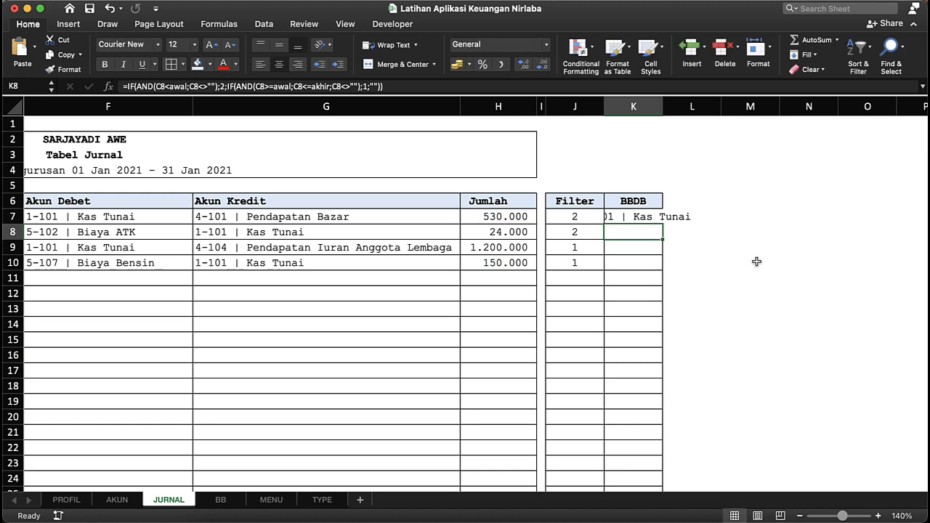
# Step: Autofit the BBDB column K to its contents on the JURNAL sheet
pyautogui.click(634, 217)
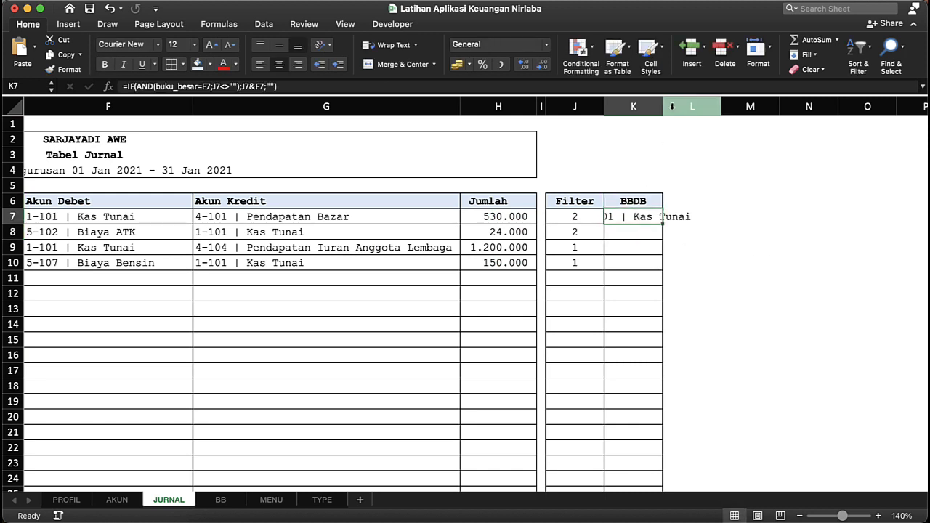
pyautogui.doubleClick(663, 107)
pyautogui.click(661, 243)
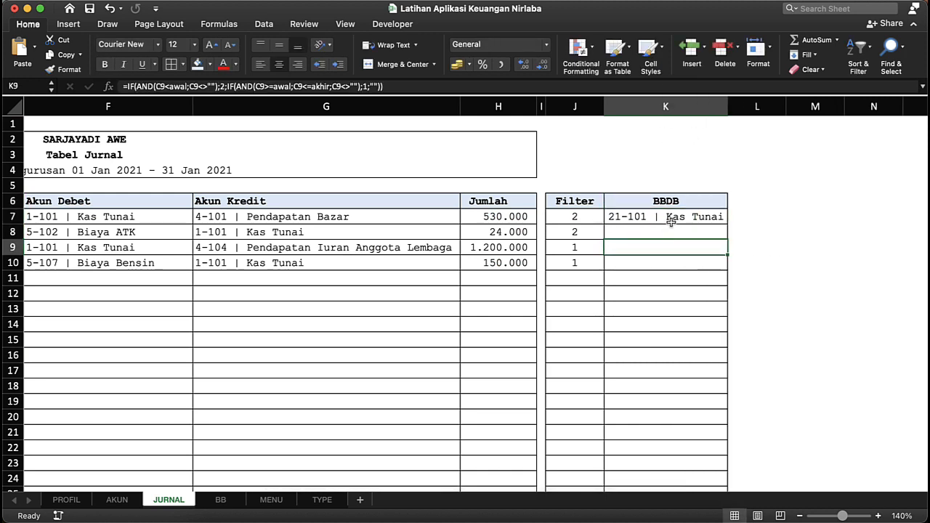
# Step: Compare K7's BBDB formula with the one in M10 of the Aplikasi Keuangan Organisasi workbook, returning to the Latihan Aplikasi Keuangan Nirlaba workbook
pyautogui.click(674, 219)
pyautogui.hotkey('ctrl', 'Down')
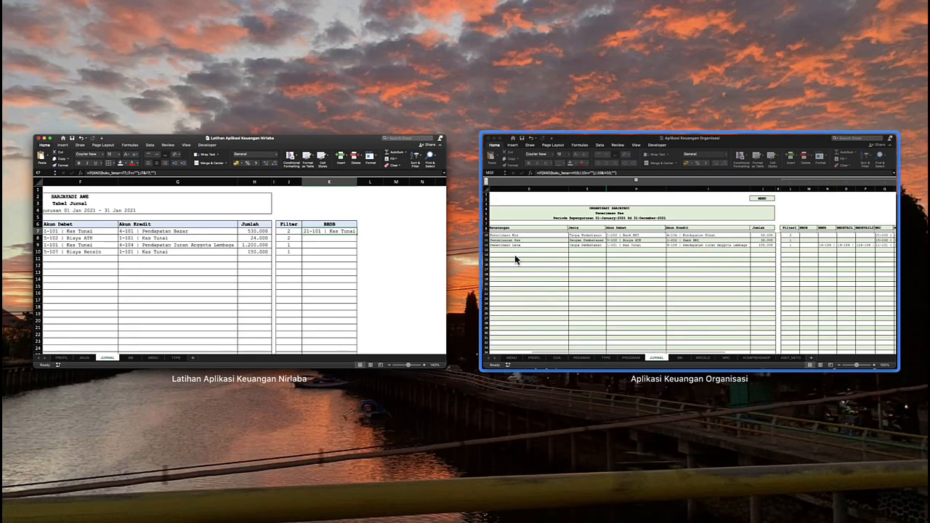
pyautogui.click(516, 260)
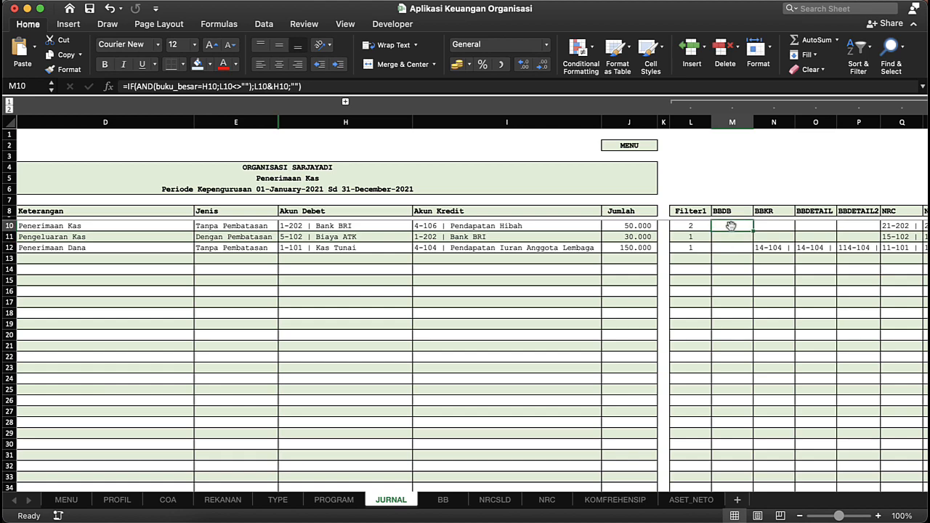
pyautogui.hotkey('ctrl', 'Down')
pyautogui.click(657, 251)
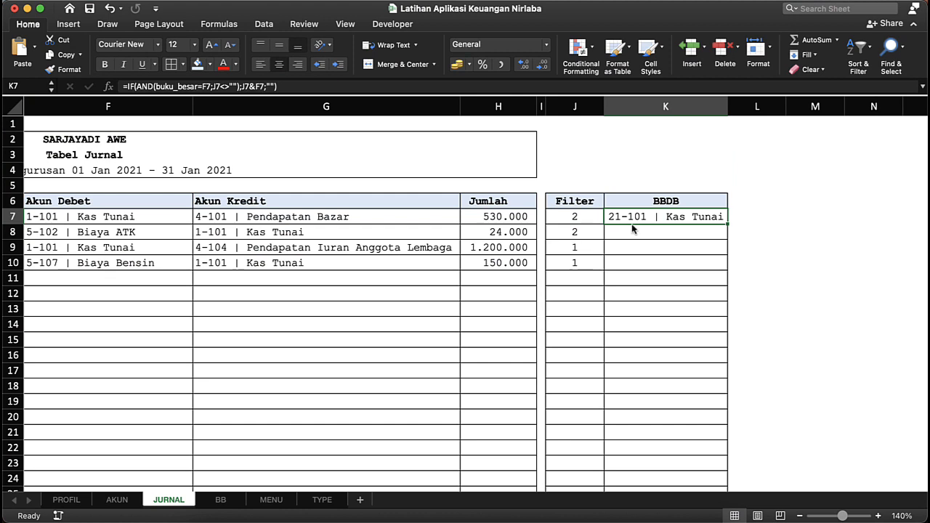
pyautogui.doubleClick(639, 216)
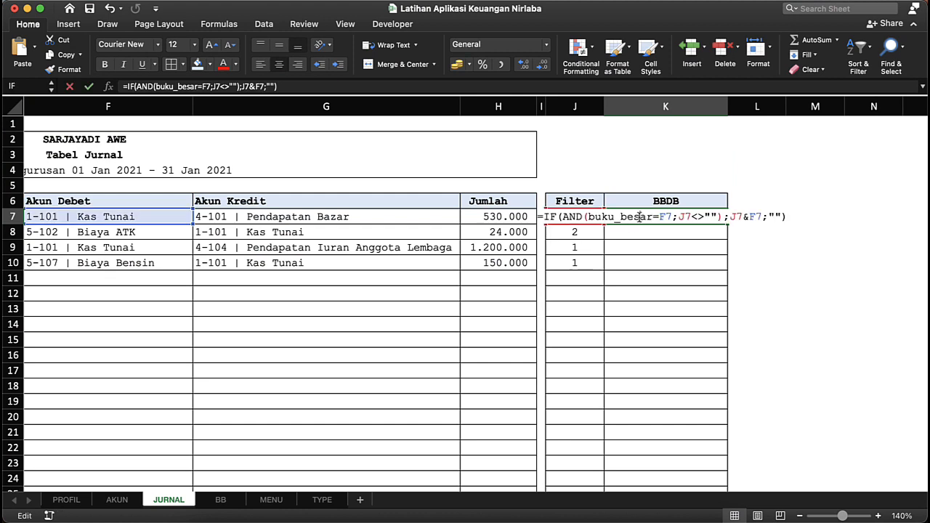
pyautogui.press('Return')
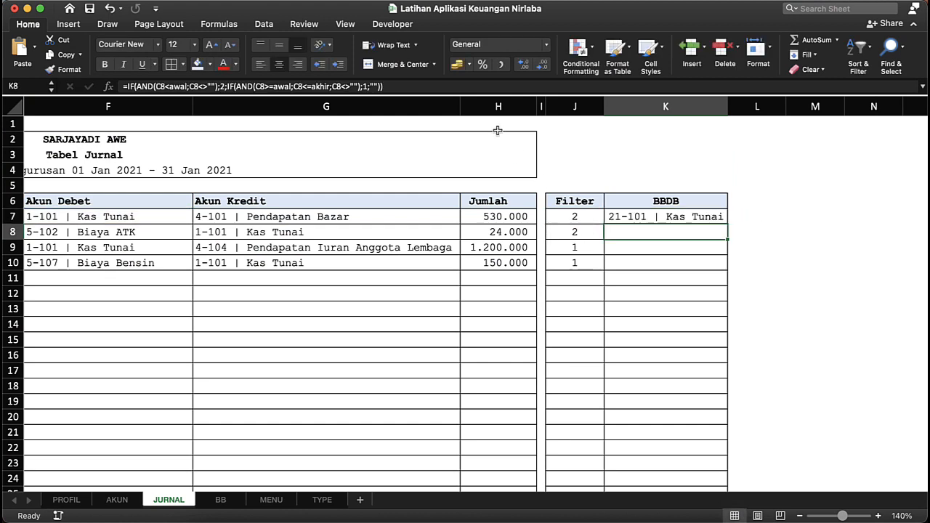
# Step: Fill K7's formula down the whole BBDB column to the end of the journal table
pyautogui.click(665, 203)
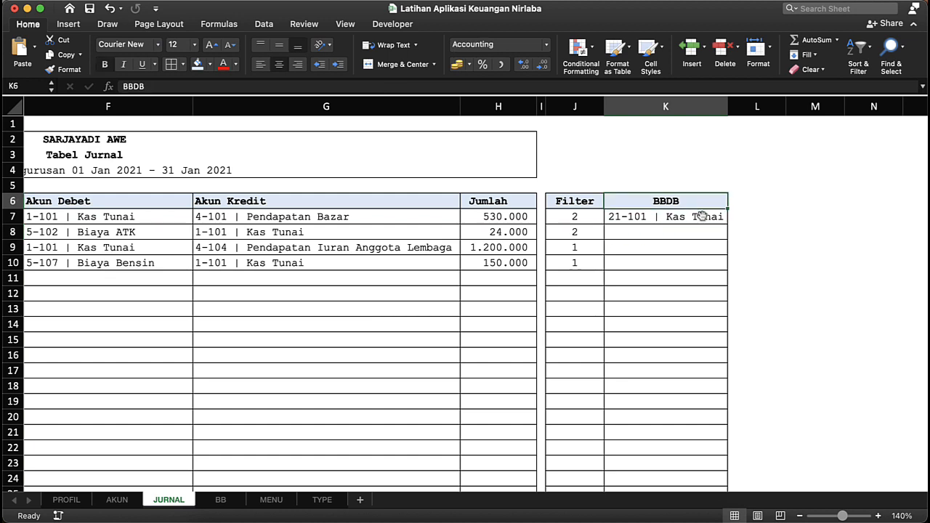
pyautogui.click(695, 216)
pyautogui.moveTo(729, 225); pyautogui.dragTo(707, 420)
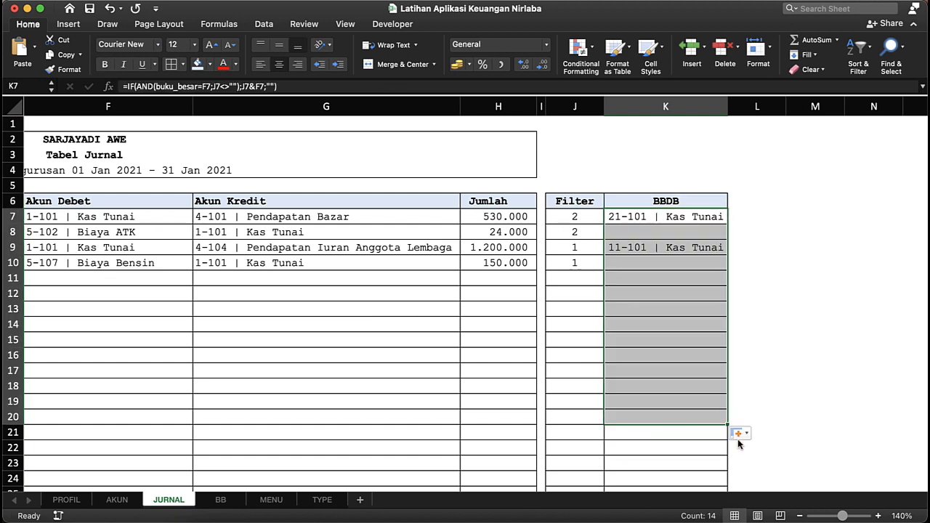
pyautogui.doubleClick(726, 423)
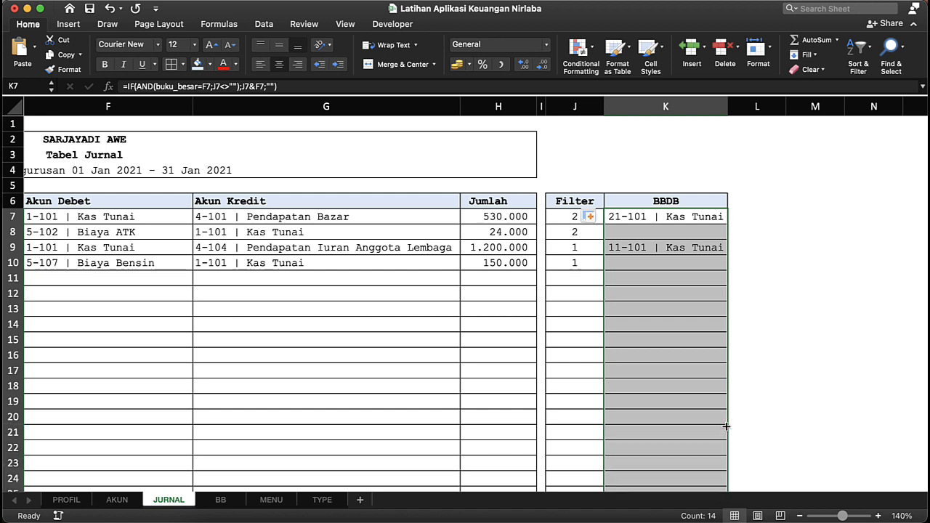
pyautogui.click(677, 324)
pyautogui.click(650, 259)
# Step: Check the BBDB results in K7 and K9 against the Akun Debet entries and the BB sheet's account selector in N2
pyautogui.click(641, 221)
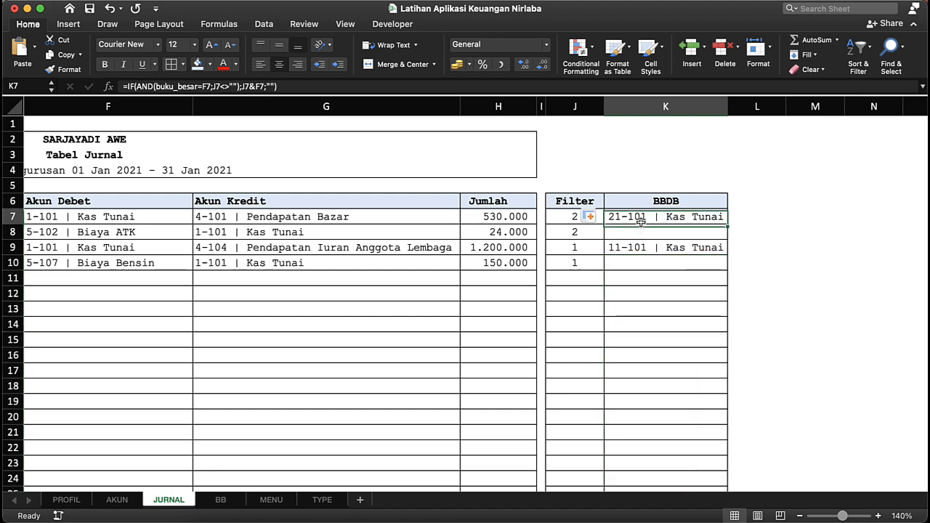
pyautogui.click(637, 247)
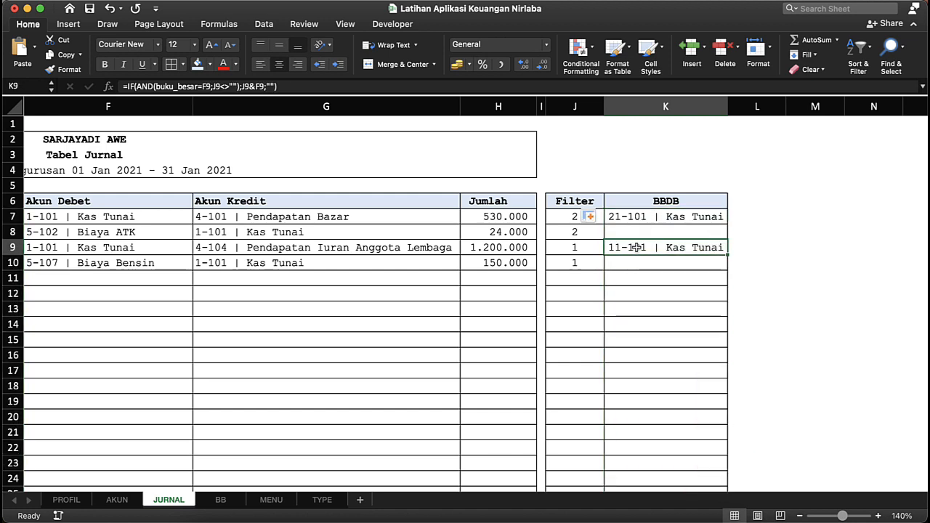
pyautogui.click(144, 247)
pyautogui.click(145, 216)
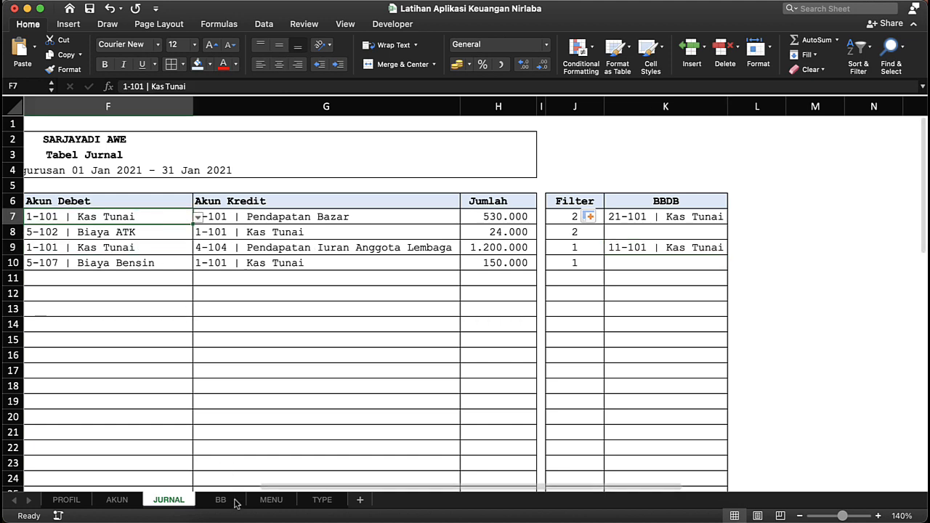
pyautogui.click(322, 500)
pyautogui.click(220, 500)
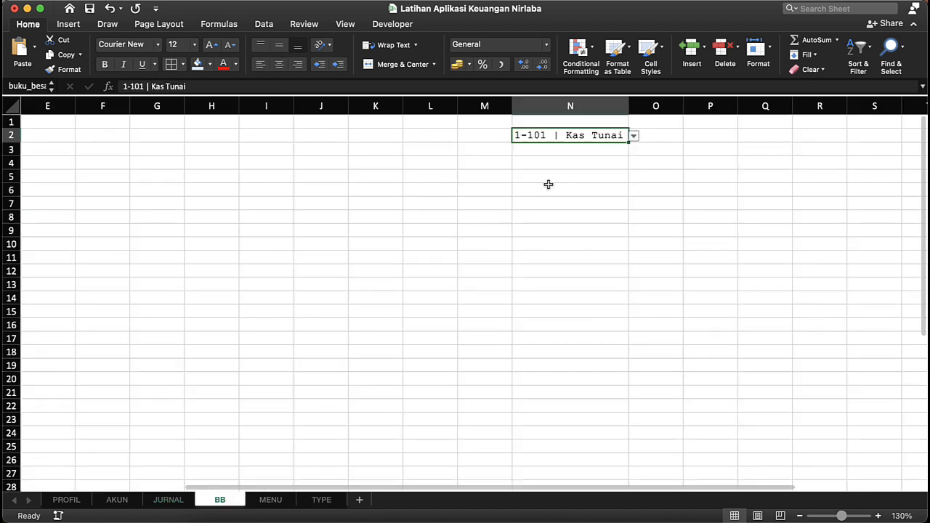
pyautogui.click(634, 137)
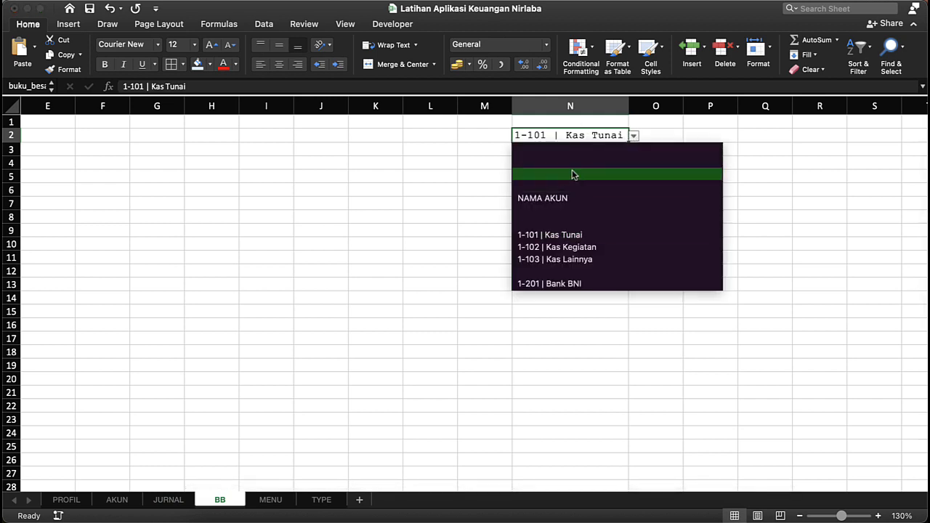
pyautogui.click(430, 274)
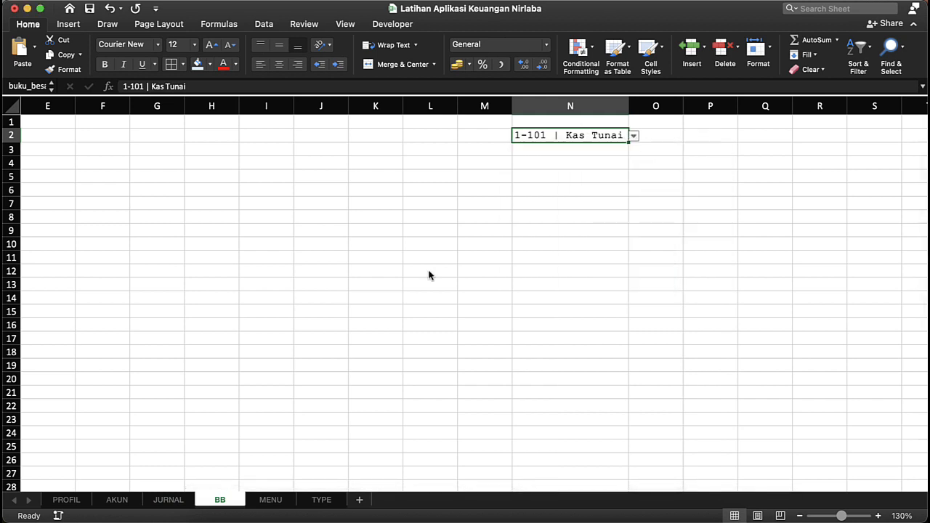
pyautogui.click(320, 502)
# Step: Copy the BBDB column on the JURNAL sheet from K6 down and paste it into the adjacent column starting at L6
pyautogui.click(160, 502)
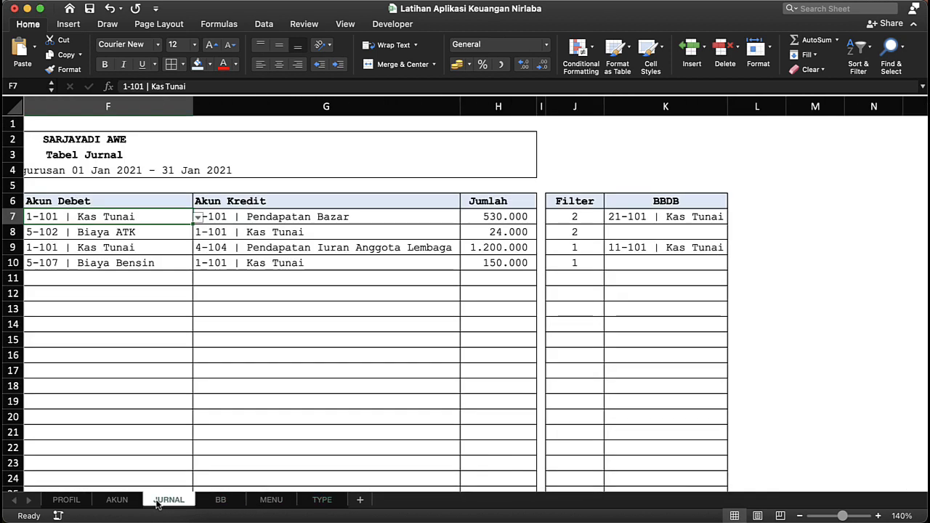
pyautogui.click(628, 211)
pyautogui.press('Up')
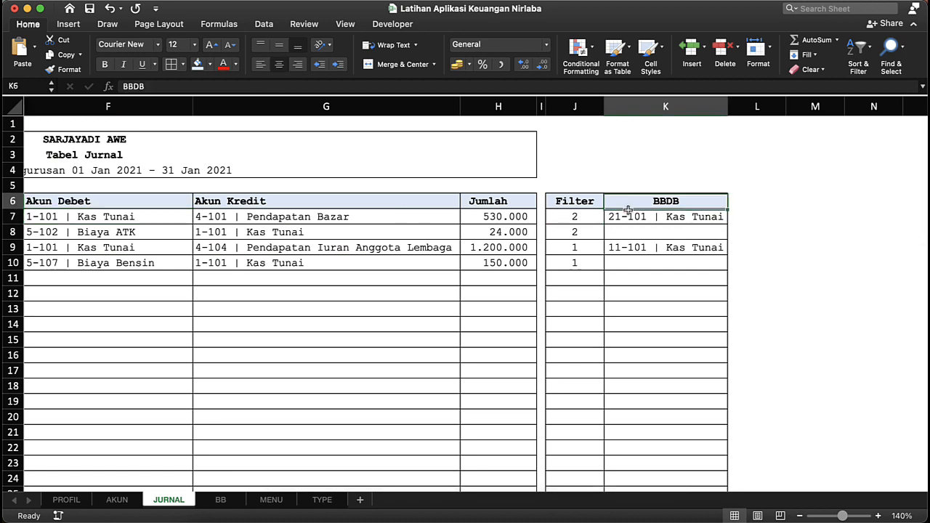
pyautogui.press('super+shift+Down')
pyautogui.press('super+c')
pyautogui.scroll(5, 639, 204)
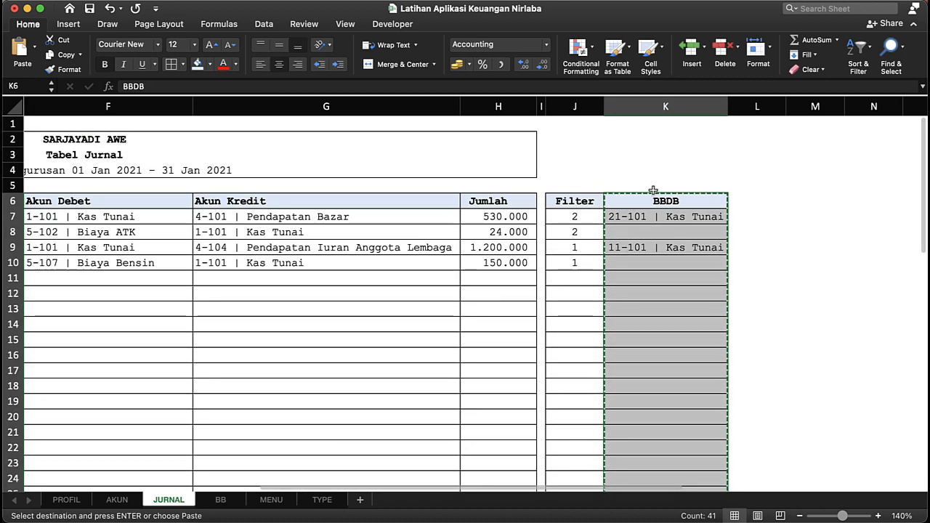
pyautogui.click(753, 202)
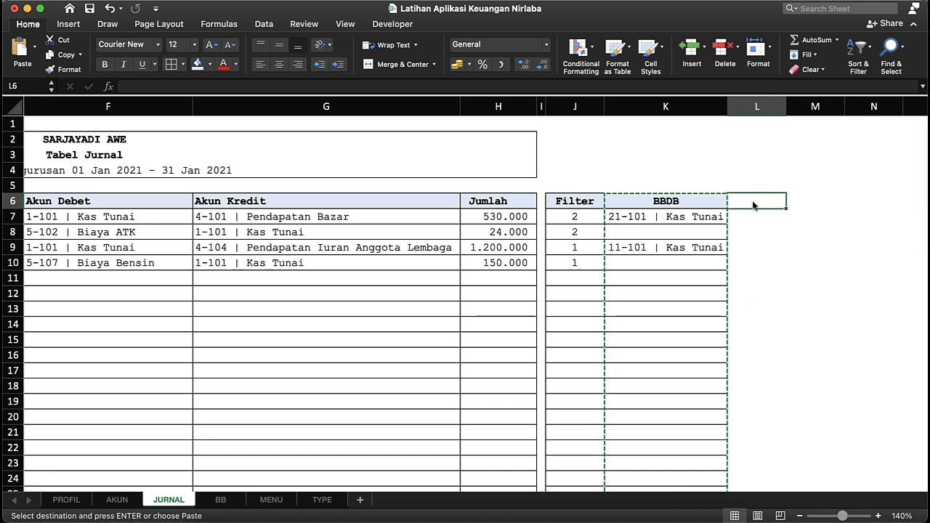
pyautogui.press('super+v')
# Step: Rename the pasted column's header in L6 as BBKR
pyautogui.doubleClick(773, 202)
pyautogui.press('BackSpace')
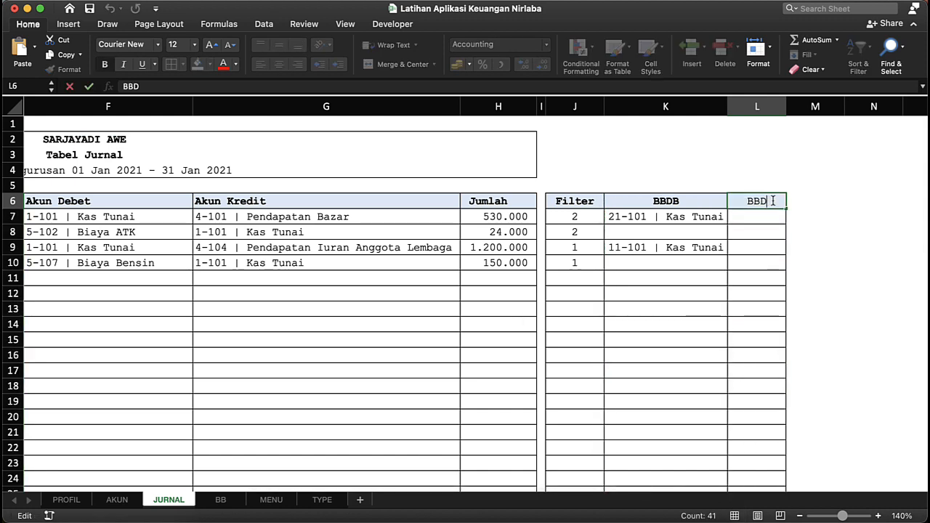
pyautogui.press('BackSpace')
pyautogui.write('KR')
pyautogui.press('Return')
pyautogui.write('=')
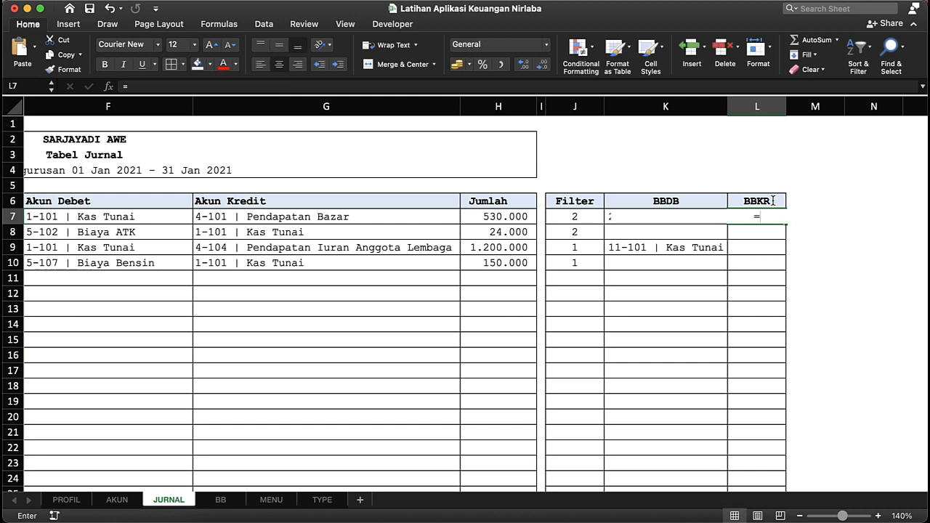
pyautogui.hotkey('ctrl', 'shift', 'Return')
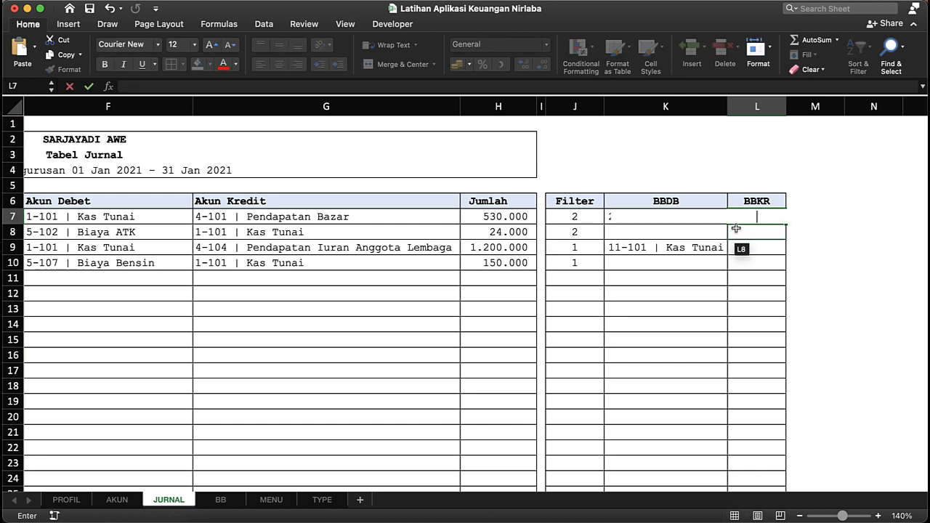
pyautogui.click(756, 218)
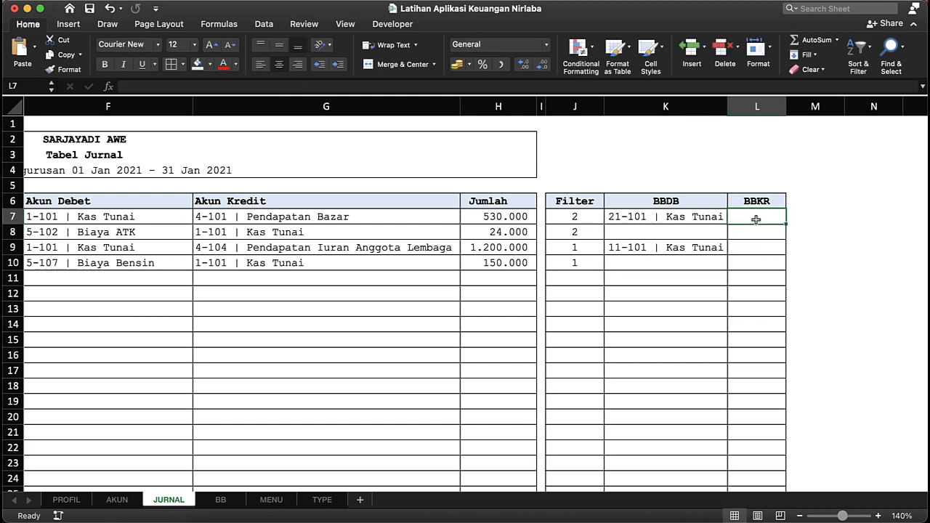
pyautogui.click(699, 218)
# Step: Begin a new formula in L7 with the first condition =IF(AND(buku_besar=G7
pyautogui.click(756, 220)
pyautogui.write('=if')
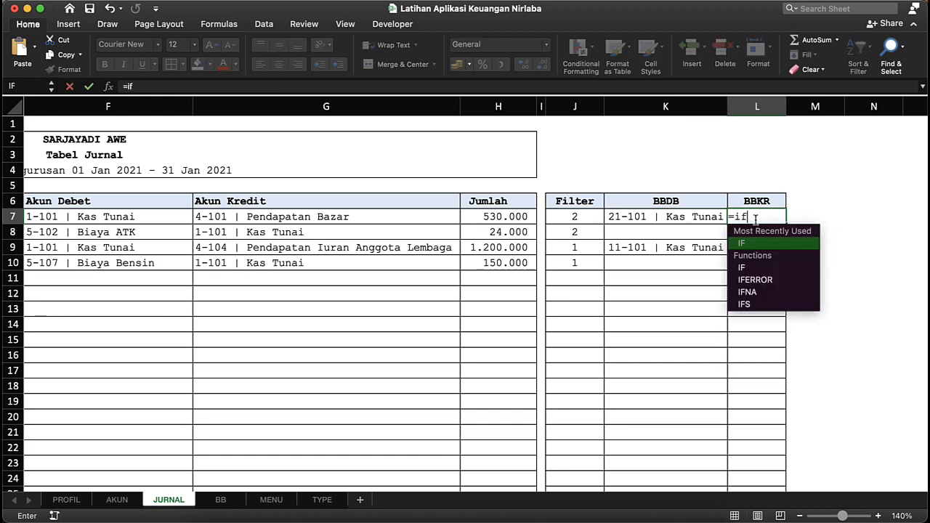
pyautogui.press('Tab')
pyautogui.write('an')
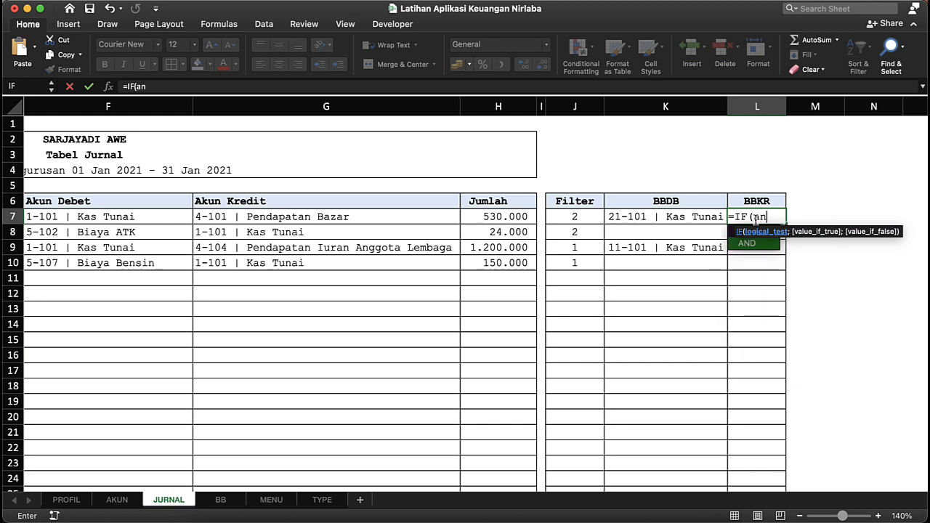
pyautogui.press('Tab')
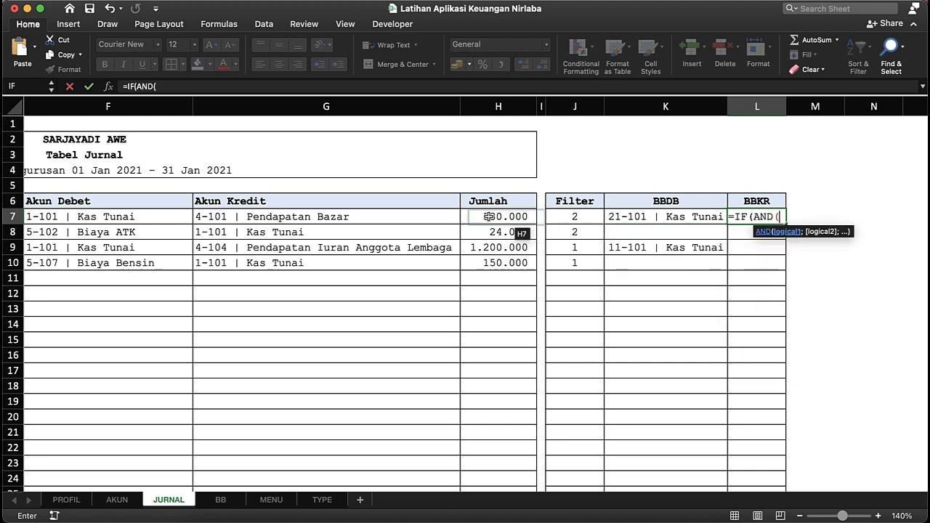
pyautogui.write('buku_besar')
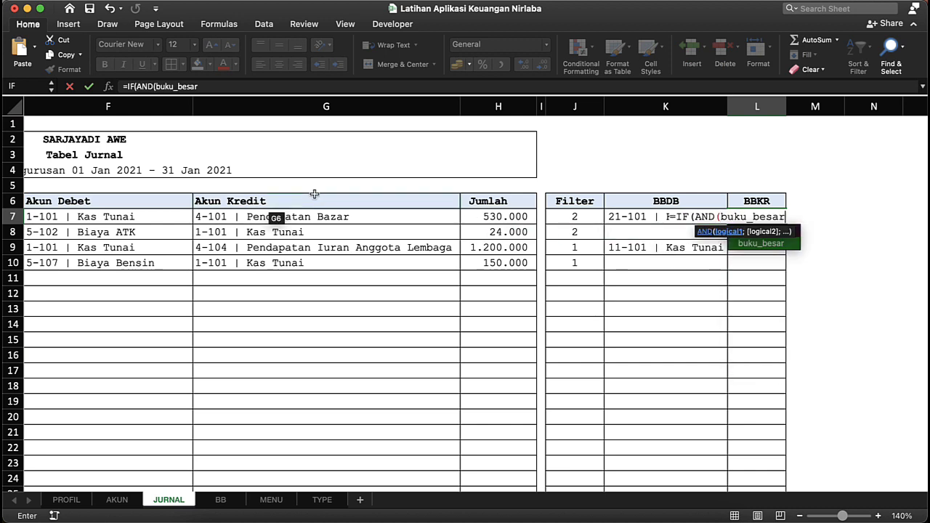
pyautogui.write('=')
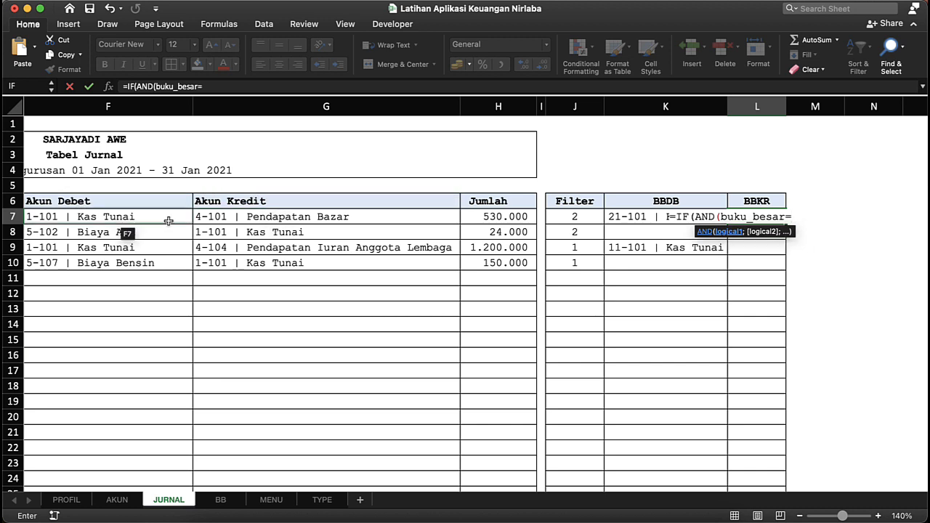
pyautogui.click(213, 217)
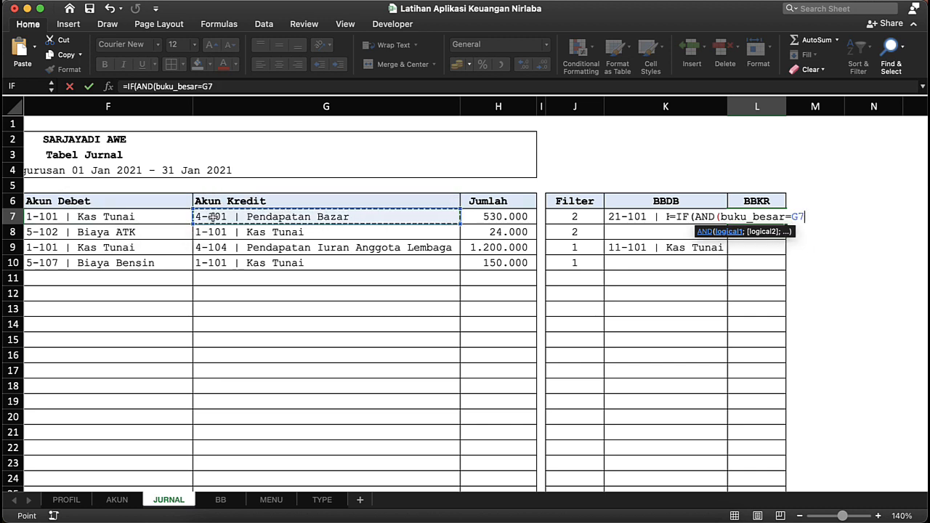
# Step: Add the second condition J7<>"" to the AND test in the L7 formula and close the test
pyautogui.write(';')
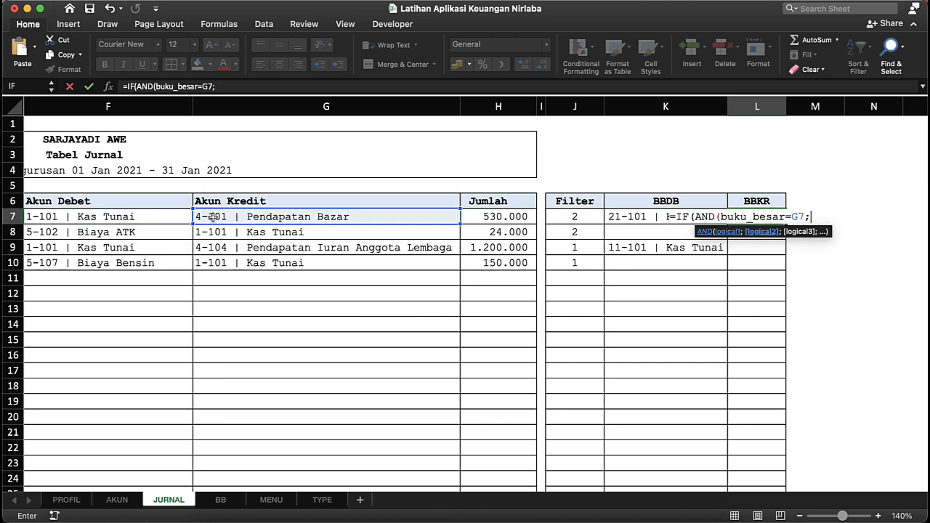
pyautogui.click(577, 218)
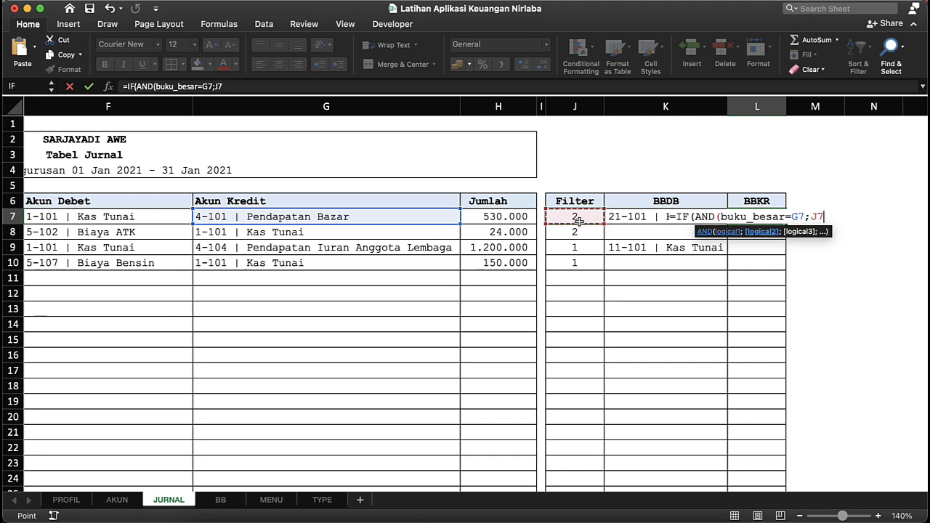
pyautogui.write('<>""')
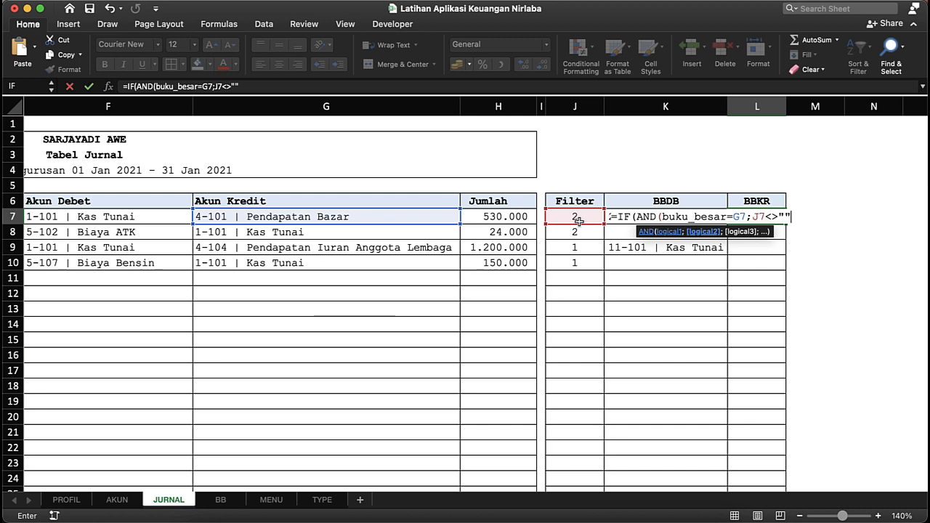
pyautogui.write(';')
pyautogui.press('BackSpace')
pyautogui.write(');')
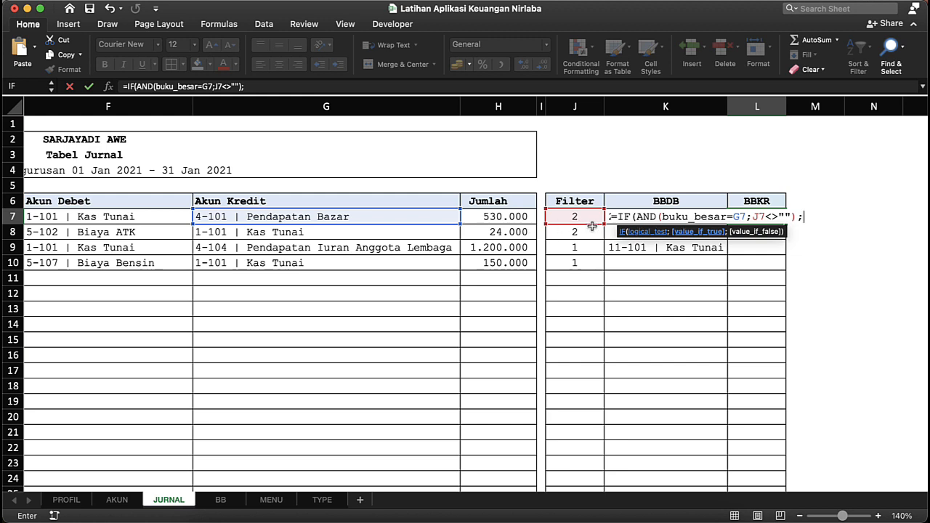
# Step: Complete the L7 formula so it returns J7&G7 when the test is true and "" otherwise
pyautogui.click(577, 218)
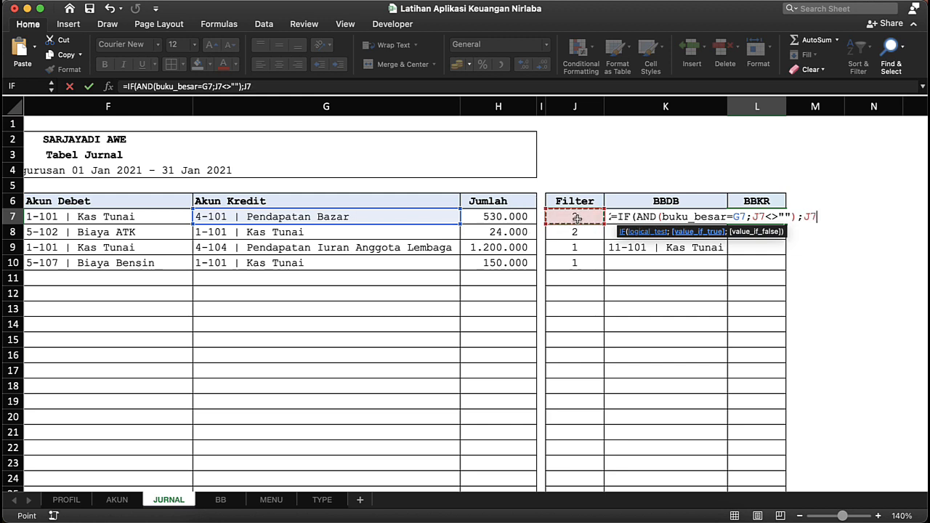
pyautogui.write('&')
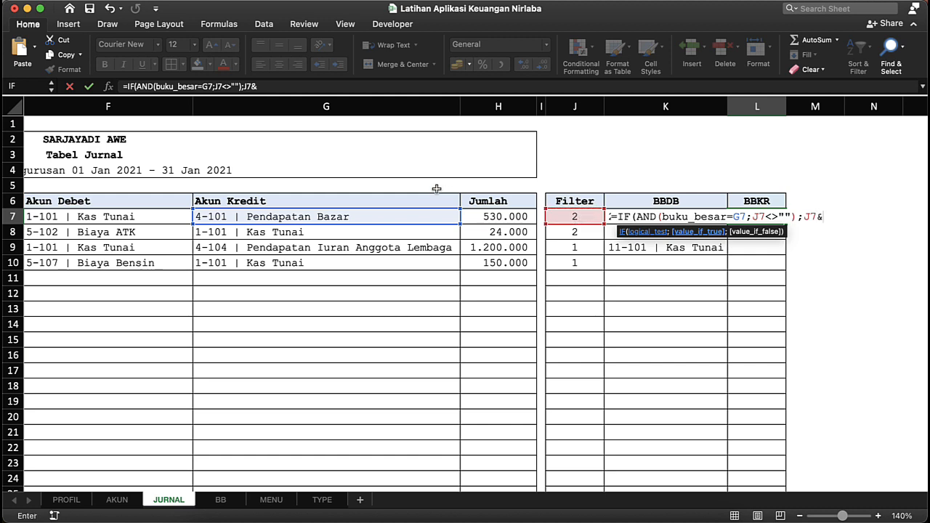
pyautogui.click(302, 216)
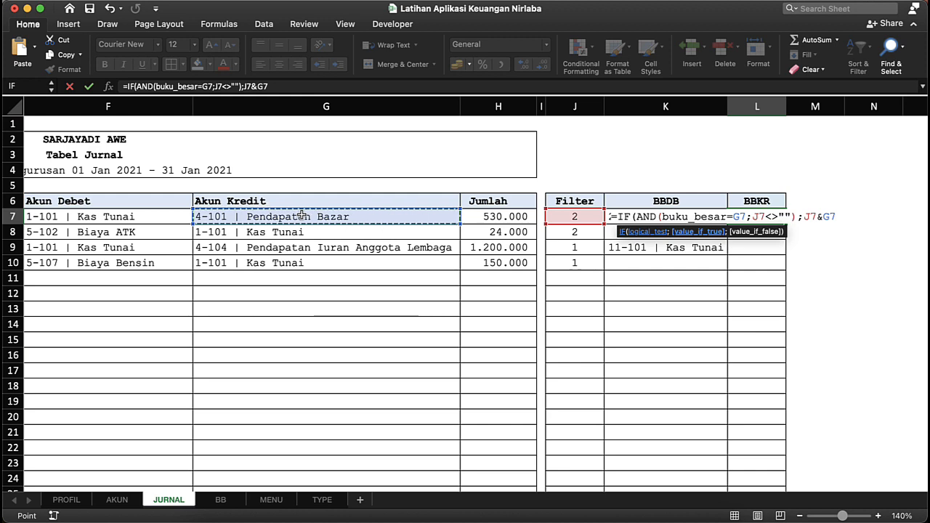
pyautogui.write(';')
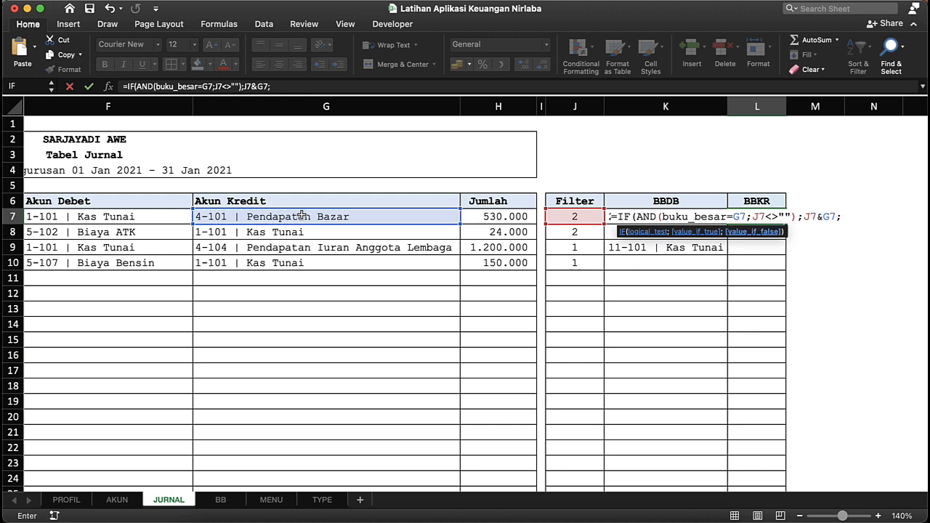
pyautogui.write('"")')
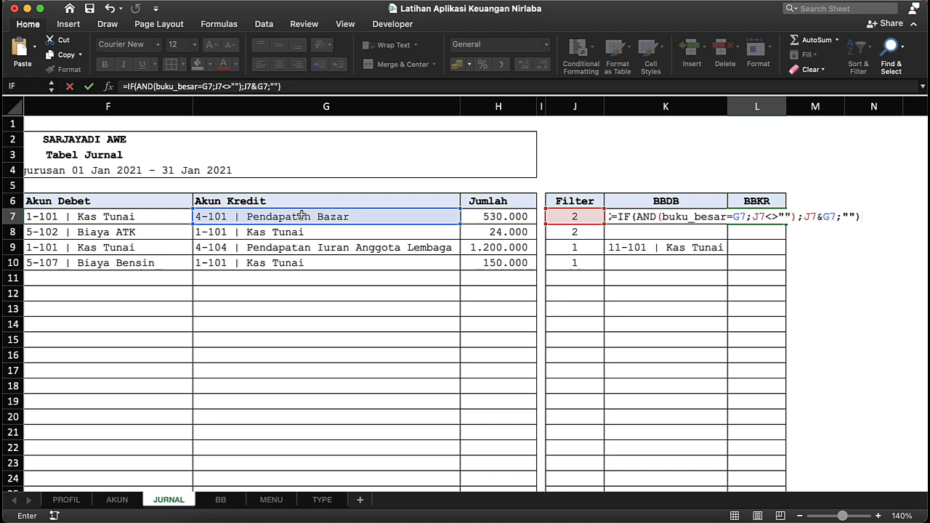
pyautogui.press('Return')
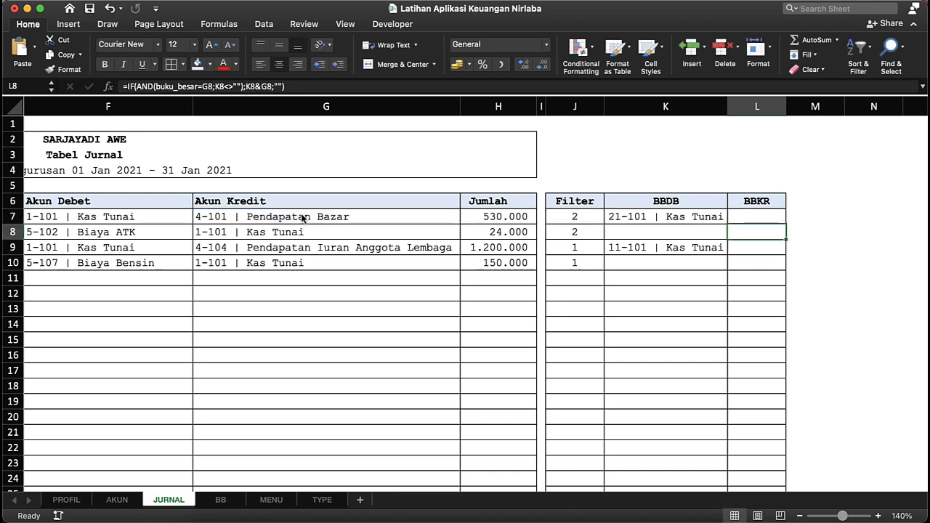
# Step: Fill the L7 formula down the BBKR column and fit the column's width to its contents
pyautogui.click(769, 218)
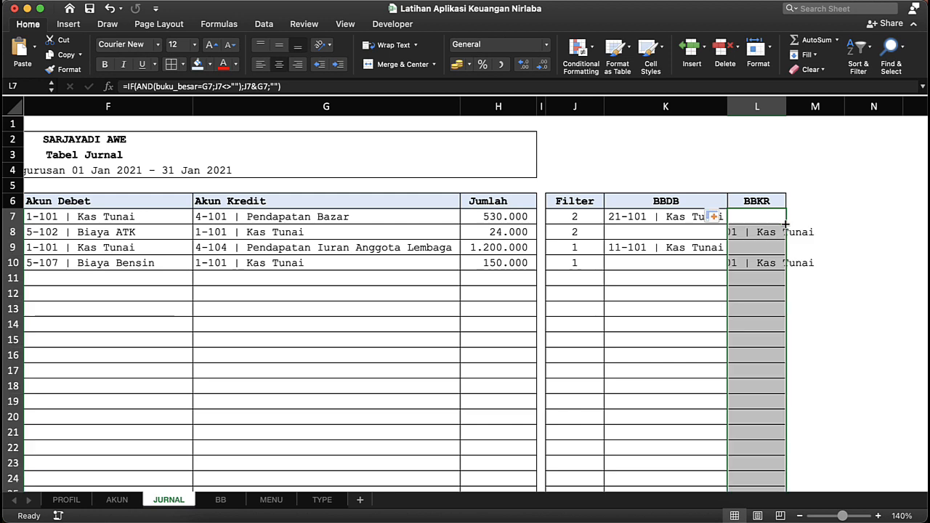
pyautogui.doubleClick(786, 224)
pyautogui.click(740, 230)
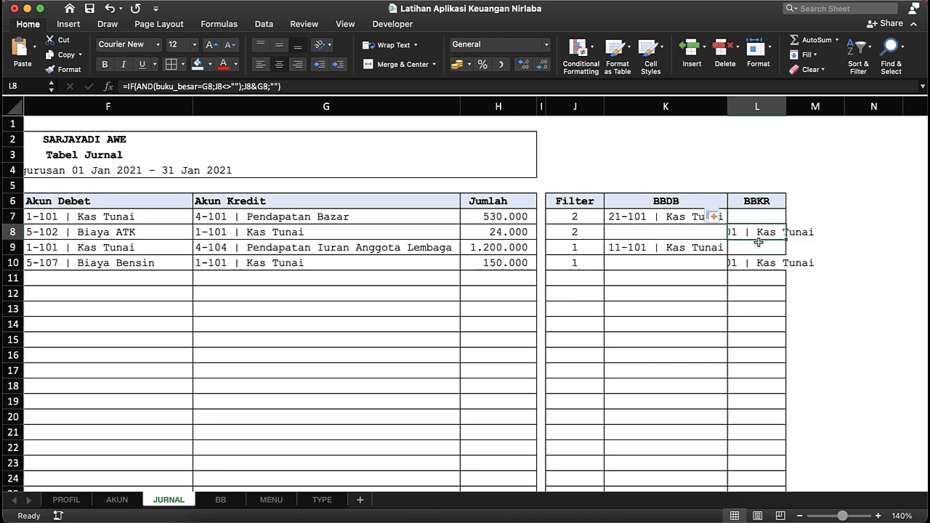
pyautogui.doubleClick(785, 105)
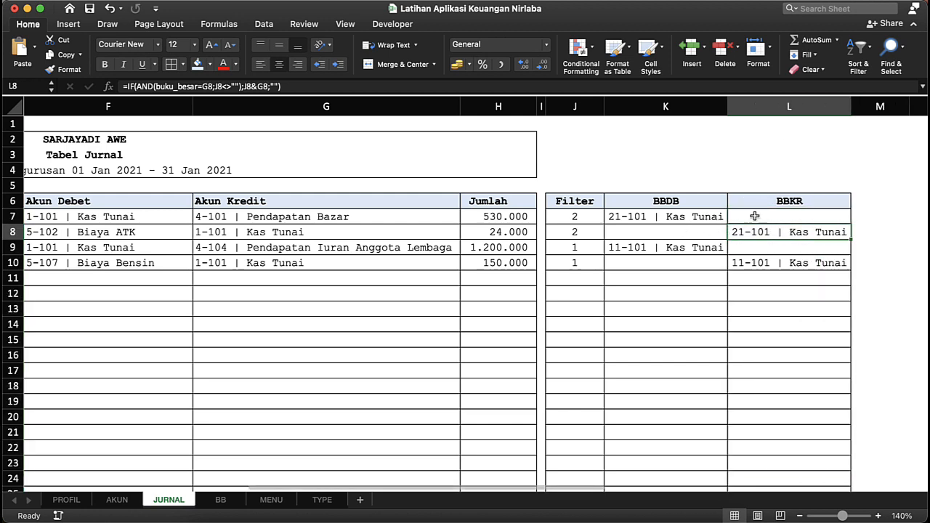
# Step: Compare the BBDB formula in K7 with the Filter1, BBDB and BBKR helper columns on the Aplikasi Keuangan Organisasi workbook's JURNAL sheet
pyautogui.click(658, 231)
pyautogui.click(708, 211)
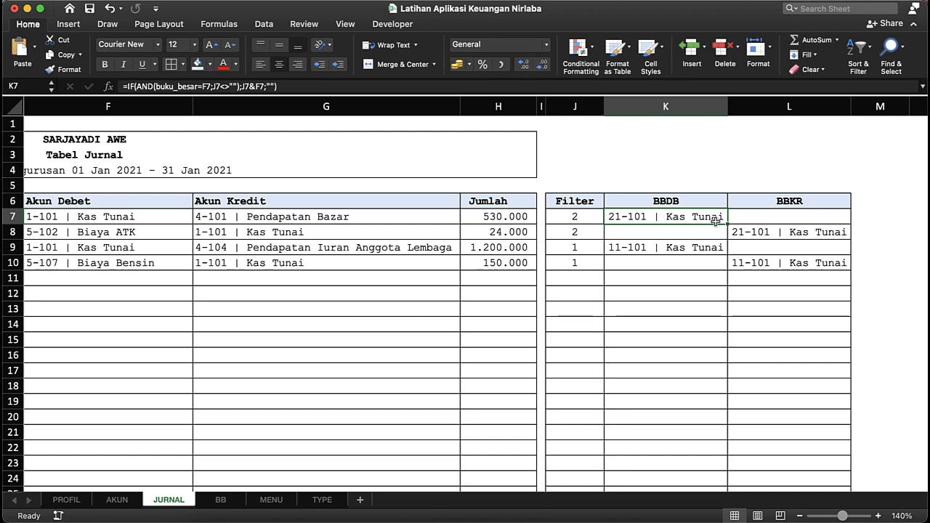
pyautogui.hotkey('ctrl', 'Down')
pyautogui.click(624, 246)
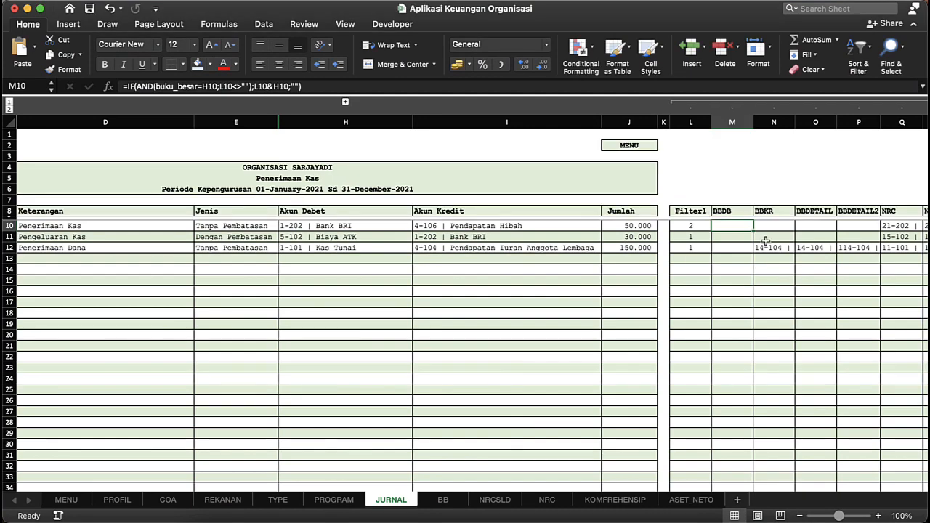
pyautogui.click(769, 227)
pyautogui.click(774, 121)
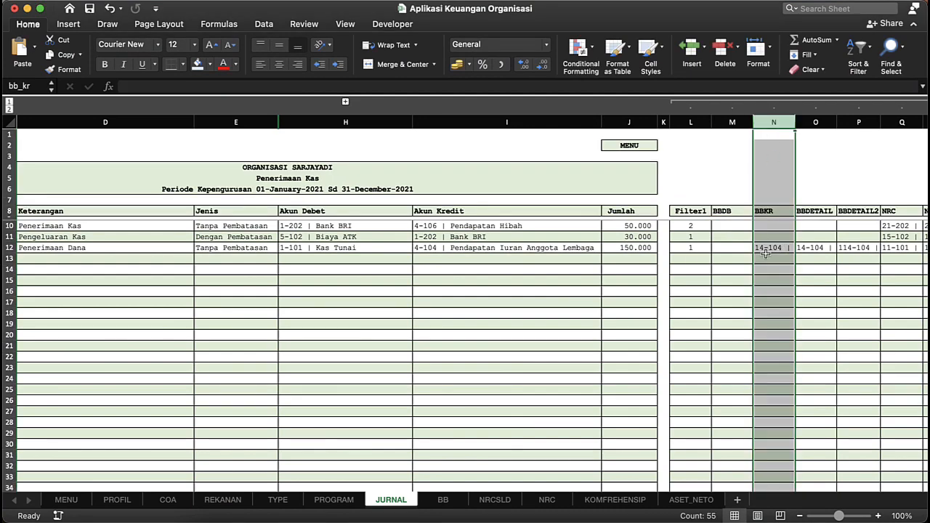
pyautogui.moveTo(691, 122); pyautogui.dragTo(769, 122)
pyautogui.hscroll(5, 770, 226)
pyautogui.hscroll(2, 771, 227)
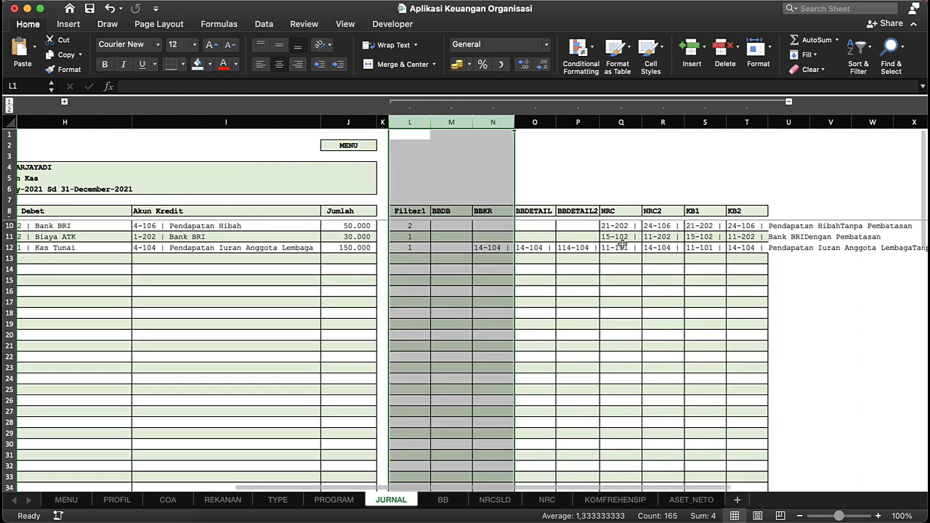
# Step: Switch back to the Latihan Aplikasi Keuangan Nirlaba workbook and narrow the BBDB and BBKR columns to the same width
pyautogui.hotkey('ctrl', 'Up')
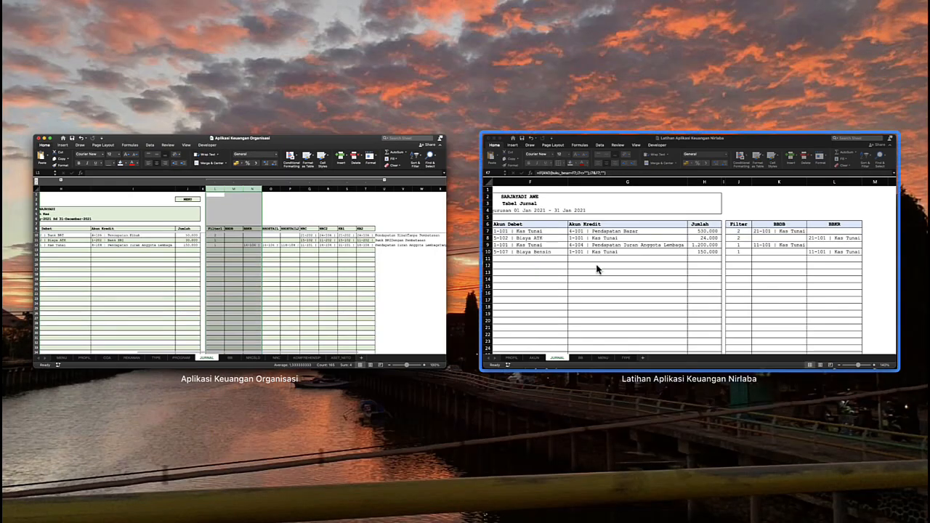
pyautogui.click(582, 258)
pyautogui.click(658, 186)
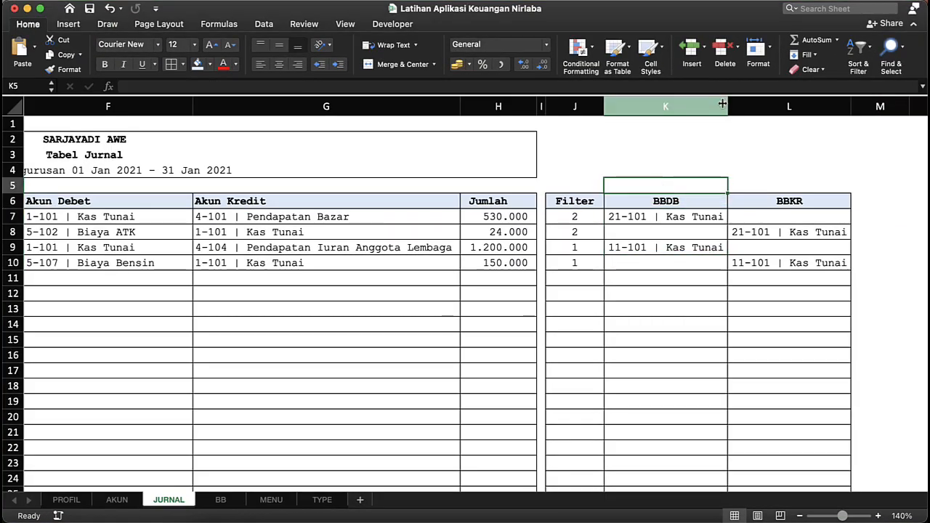
pyautogui.moveTo(702, 102); pyautogui.dragTo(665, 107)
pyautogui.click(677, 194)
# Step: Review the BBDB formulas in K7 and K9 and the BBKR formula in L8
pyautogui.click(644, 219)
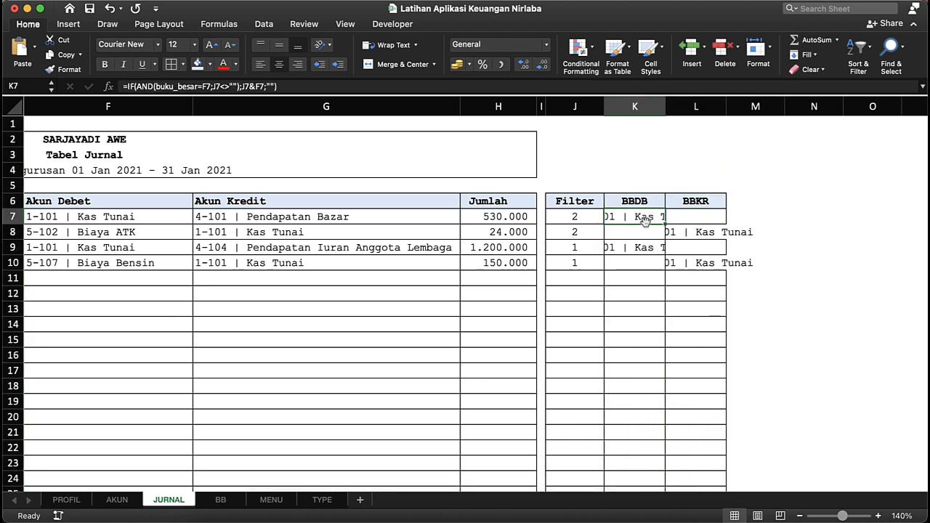
pyautogui.click(642, 247)
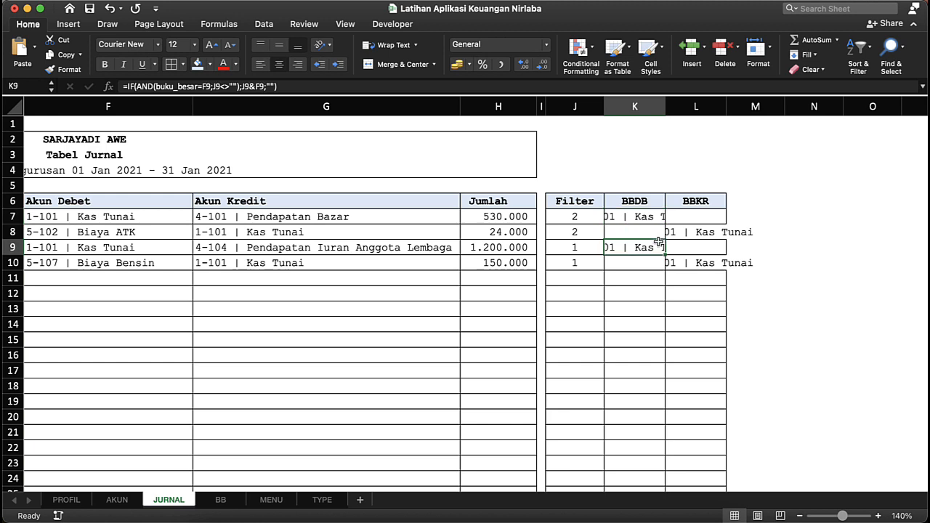
pyautogui.click(707, 243)
pyautogui.click(710, 231)
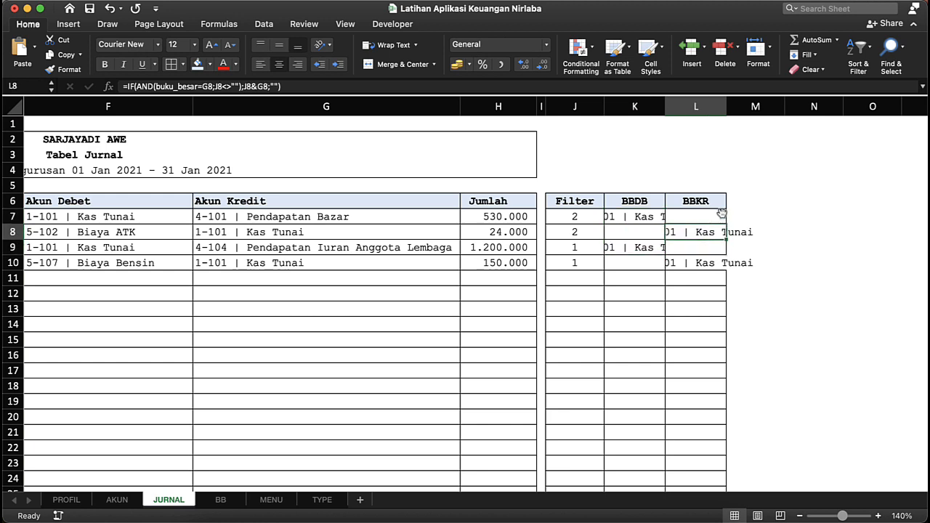